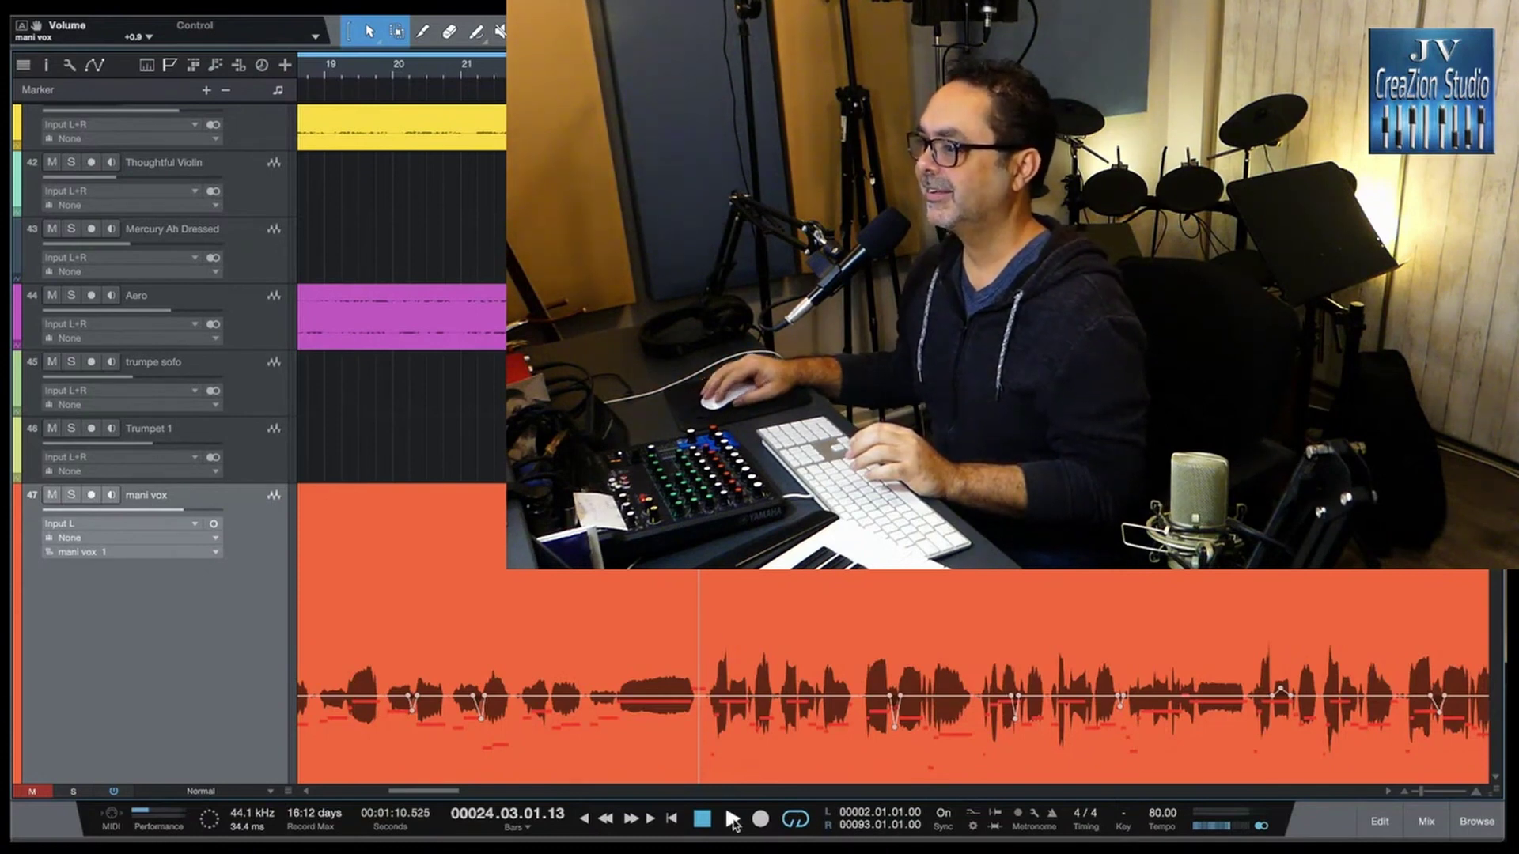
Step: Play the song into the chorus, stop at bar 33, and scroll the arrangement back toward bar 1
{"action": "left_click", "coordinate": [732, 820]}
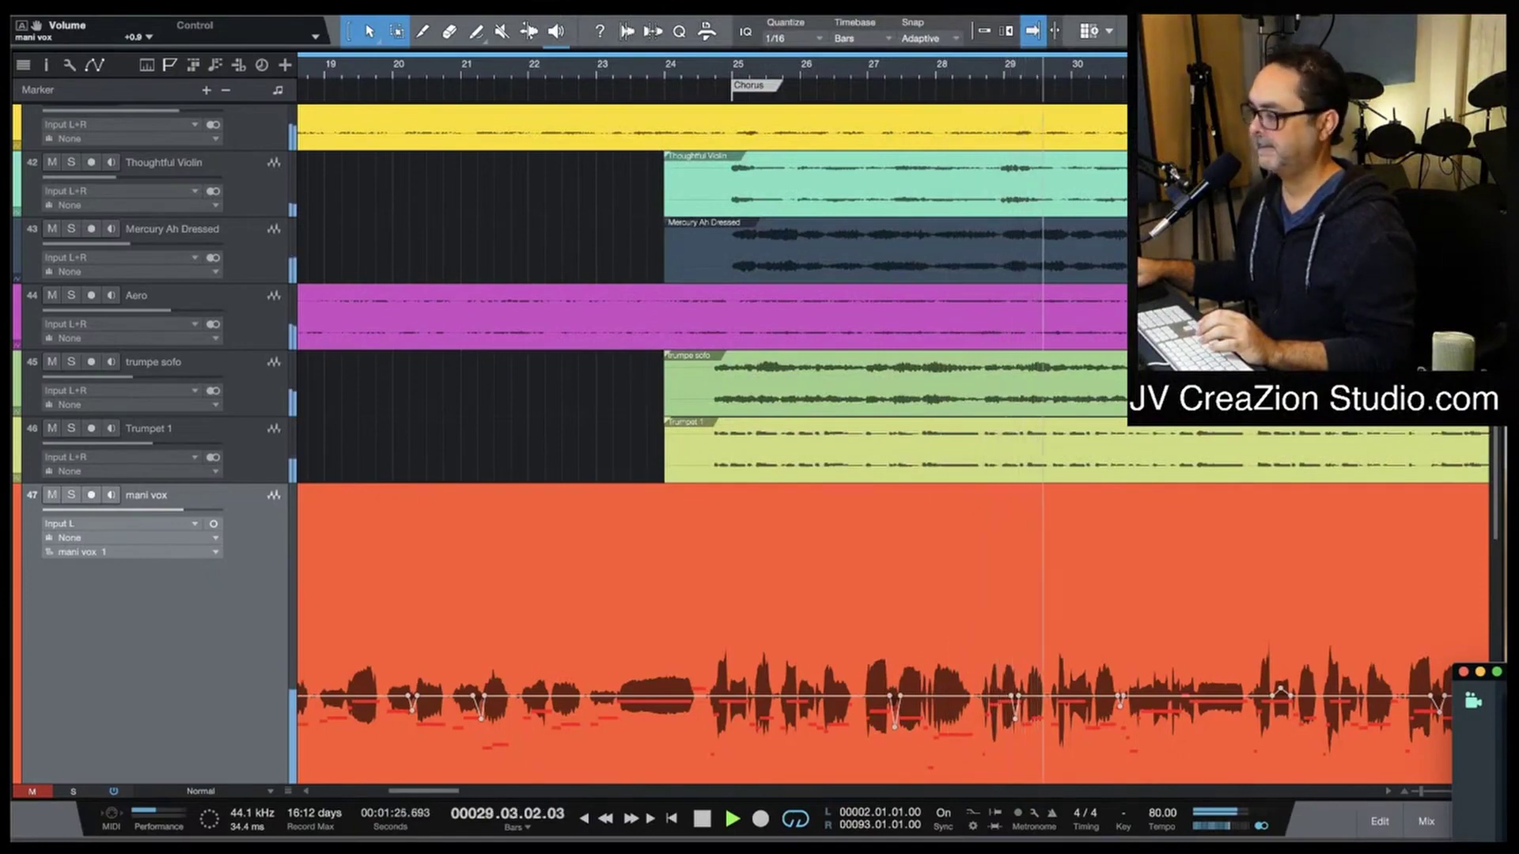
{"action": "left_click", "coordinate": [701, 819]}
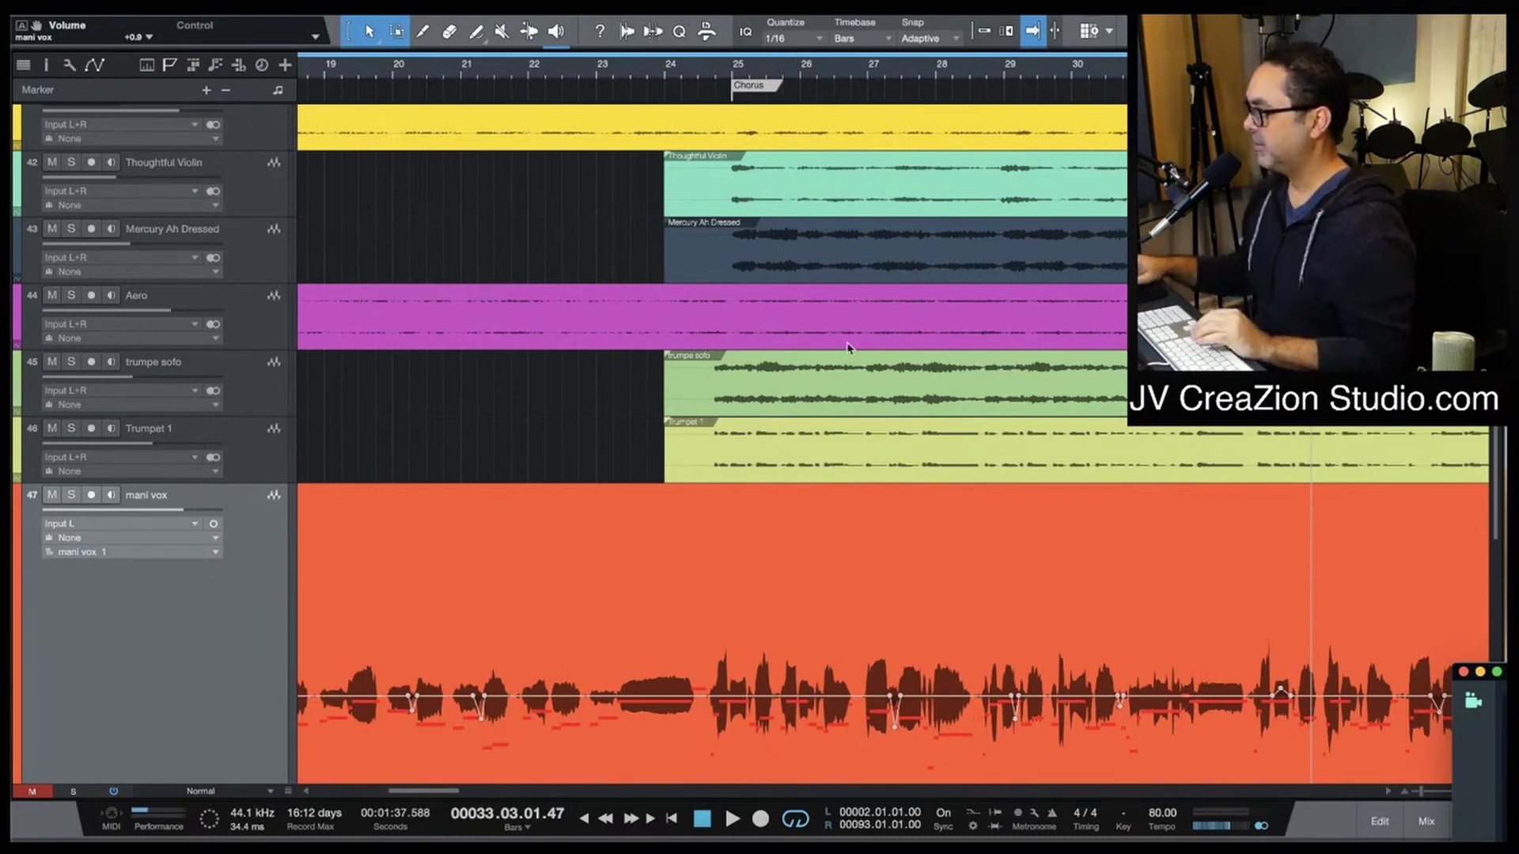
{"action": "scroll", "coordinate": [560, 205], "scroll_direction": "left", "scroll_amount": 10}
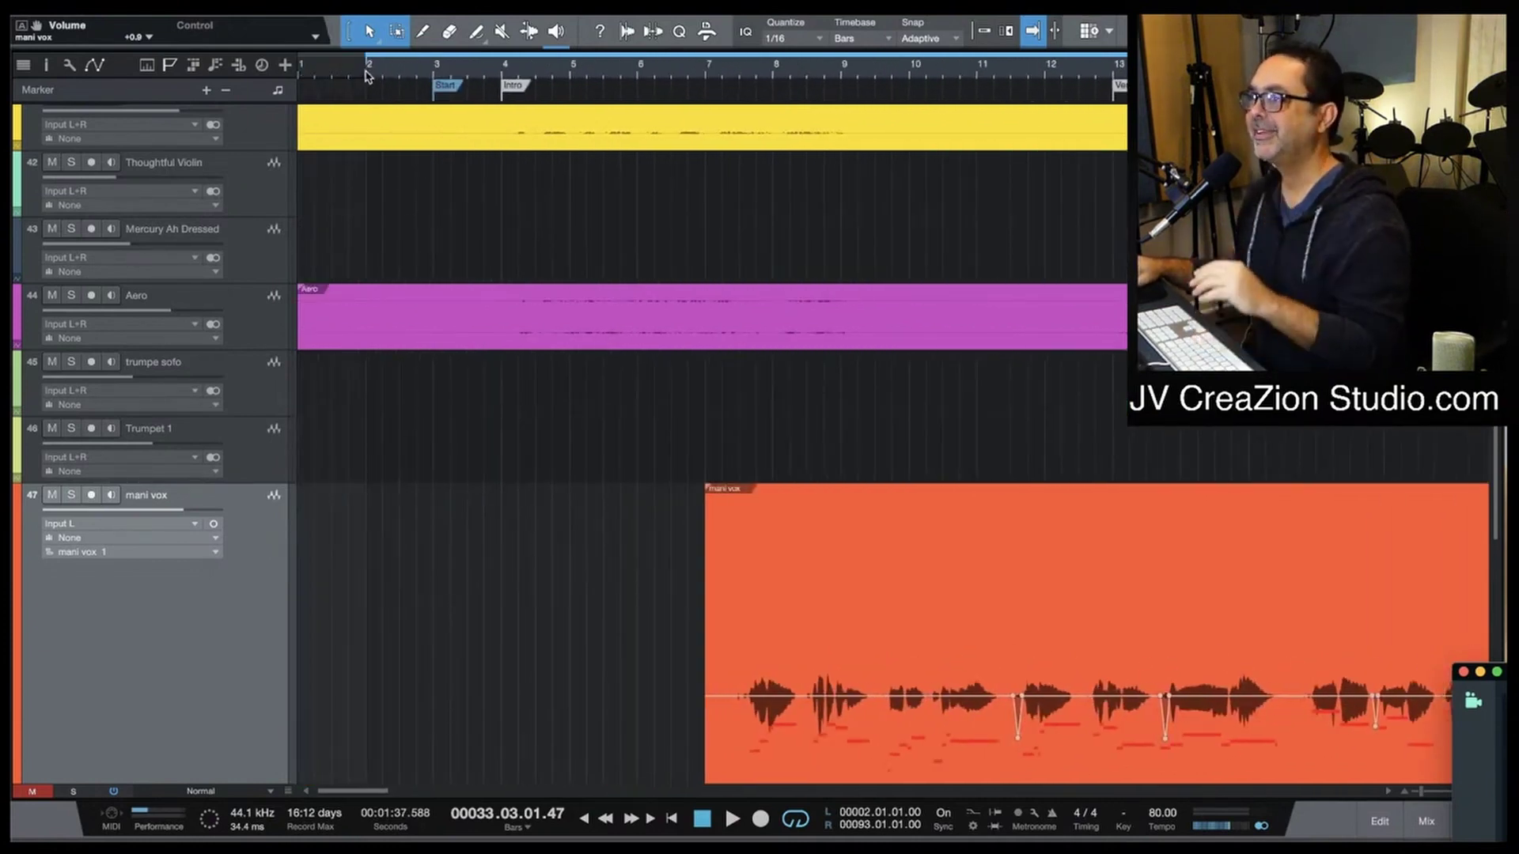
Step: Set the playback position to around bar 22 and start playback just before the chorus
{"action": "left_click", "coordinate": [366, 75]}
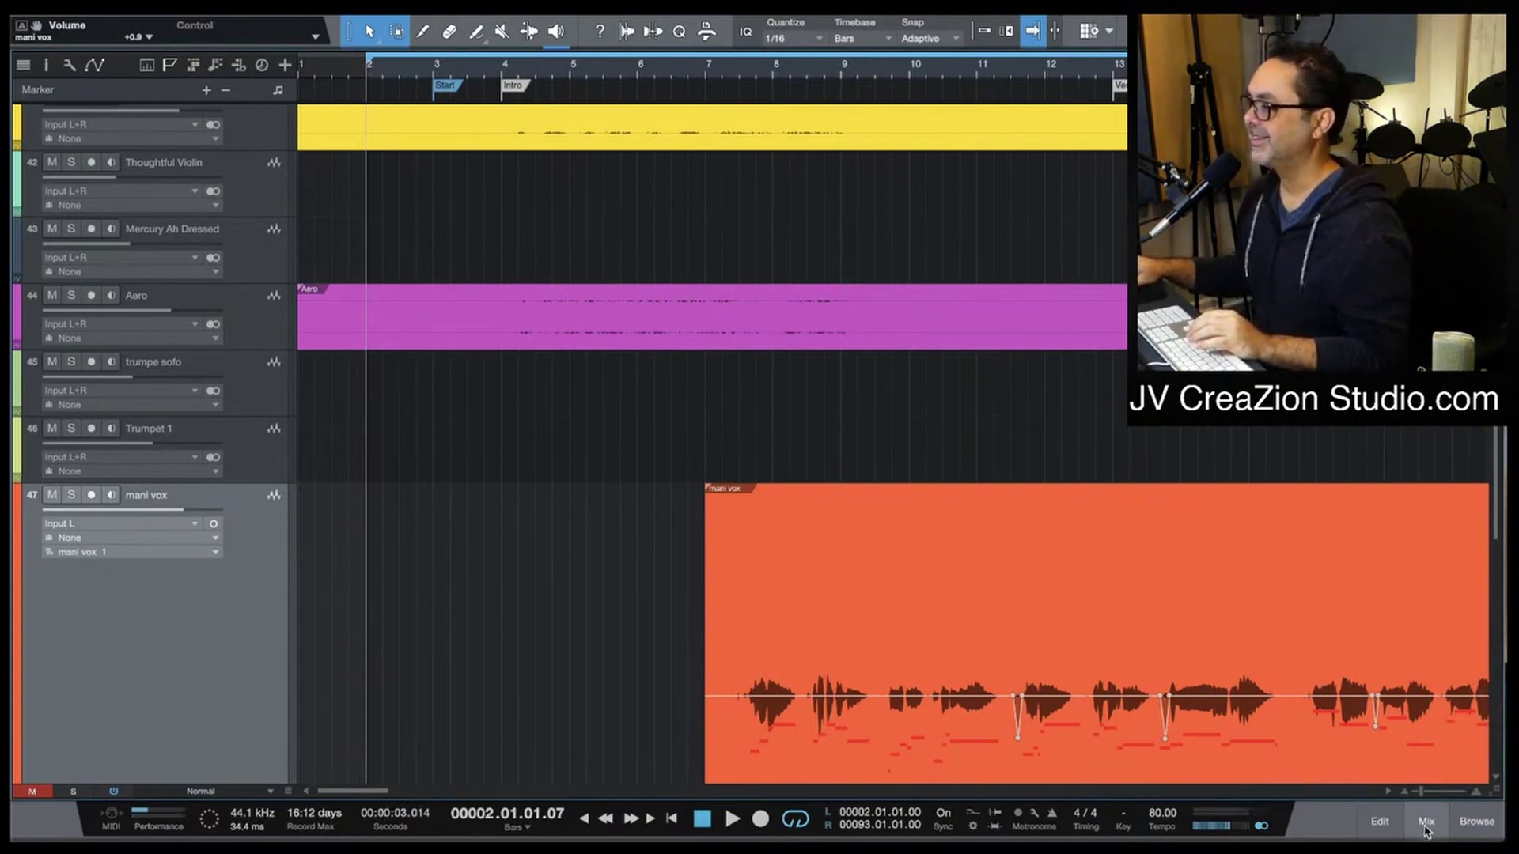
{"action": "scroll", "coordinate": [712, 435], "scroll_direction": "right", "scroll_amount": 10}
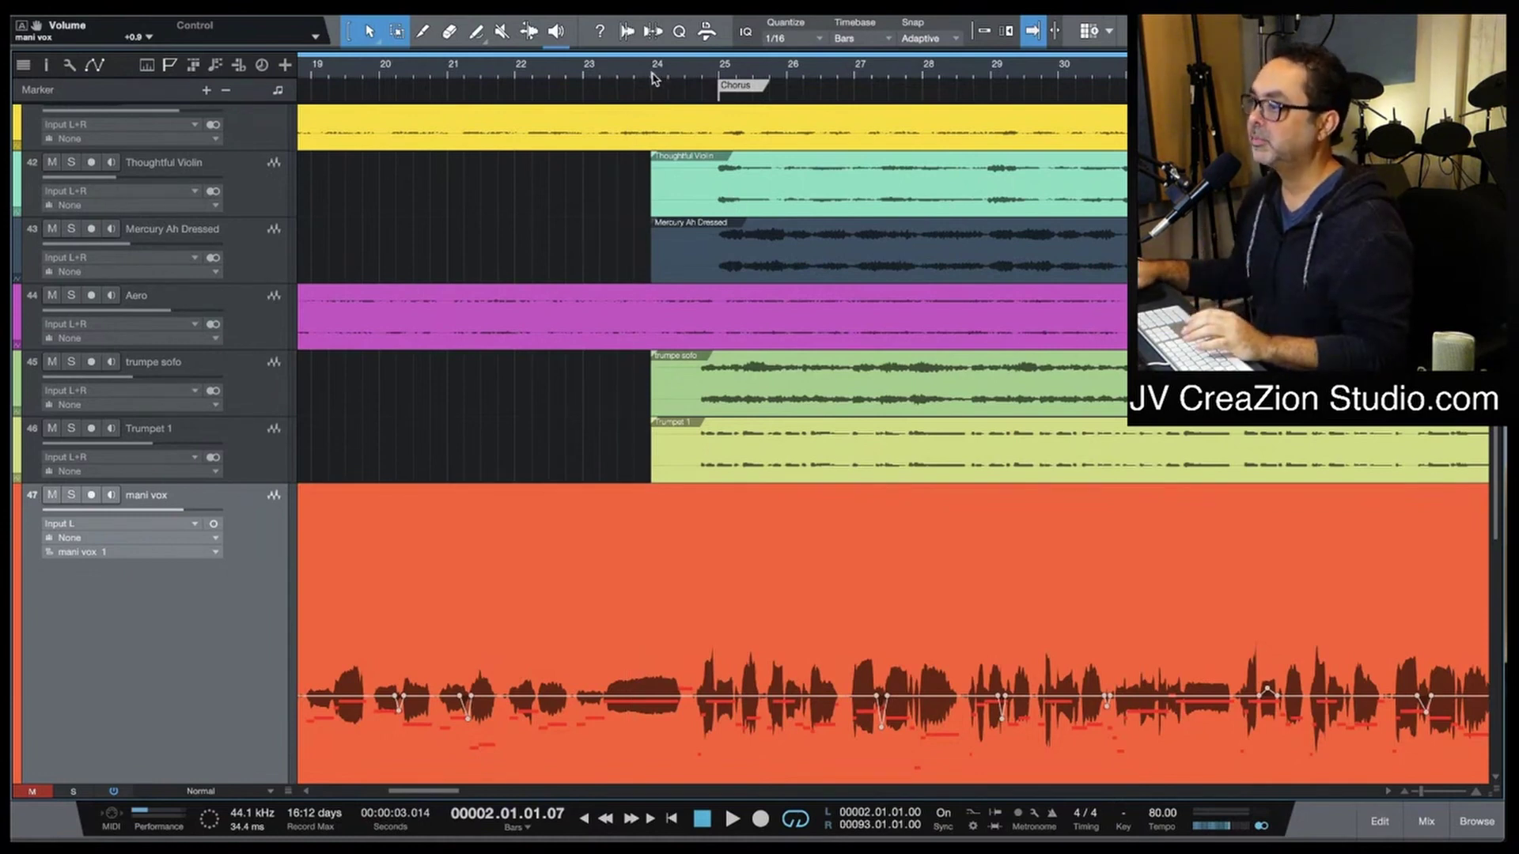
{"action": "left_click", "coordinate": [654, 77]}
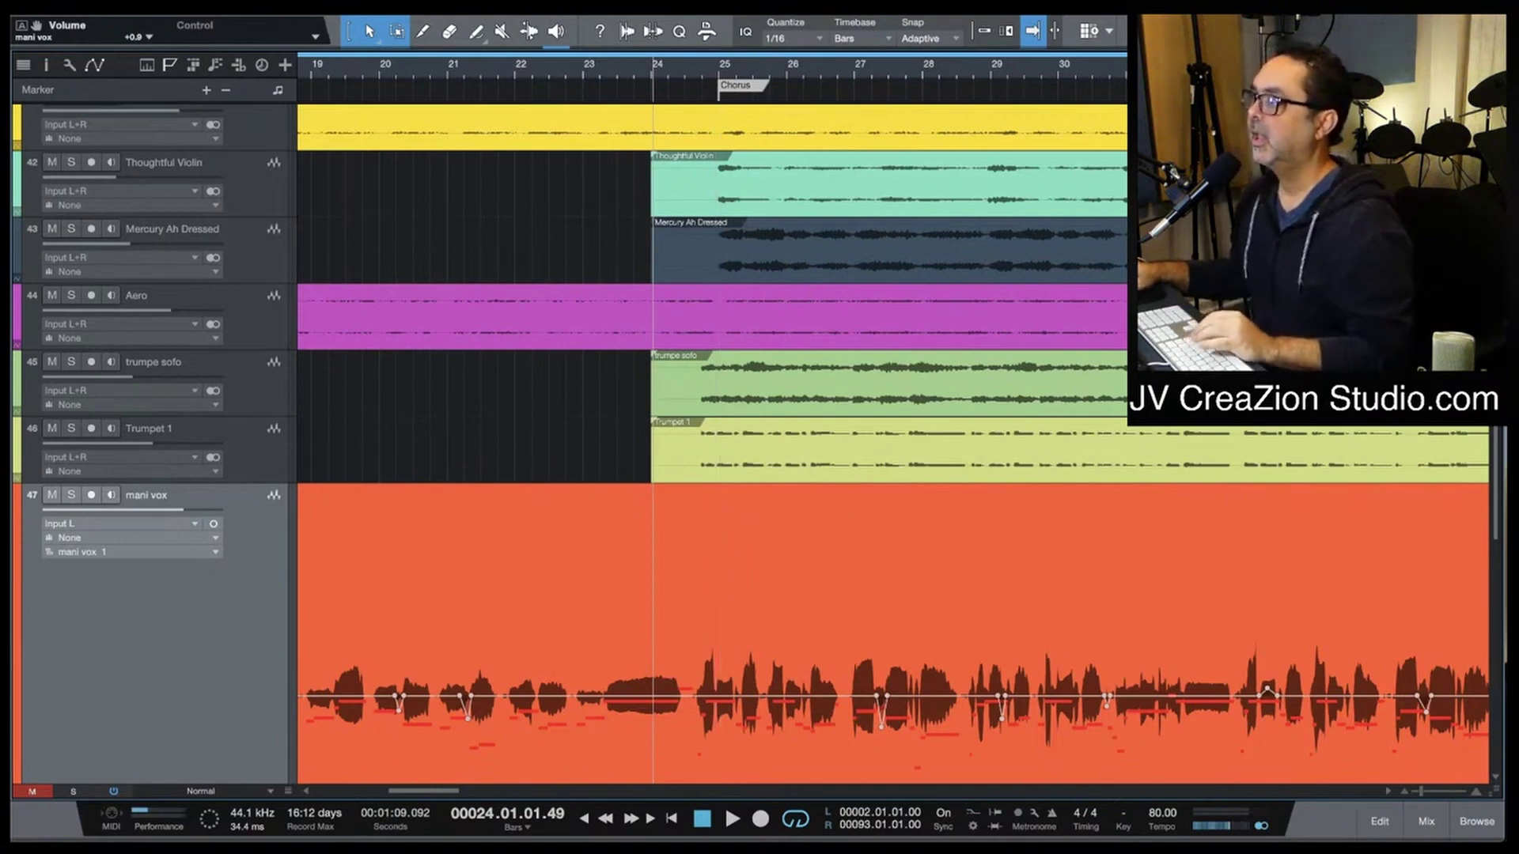
{"action": "left_click", "coordinate": [650, 77]}
{"action": "scroll", "coordinate": [606, 257], "scroll_direction": "left", "scroll_amount": 10}
{"action": "scroll", "coordinate": [606, 257], "scroll_direction": "left", "scroll_amount": 3}
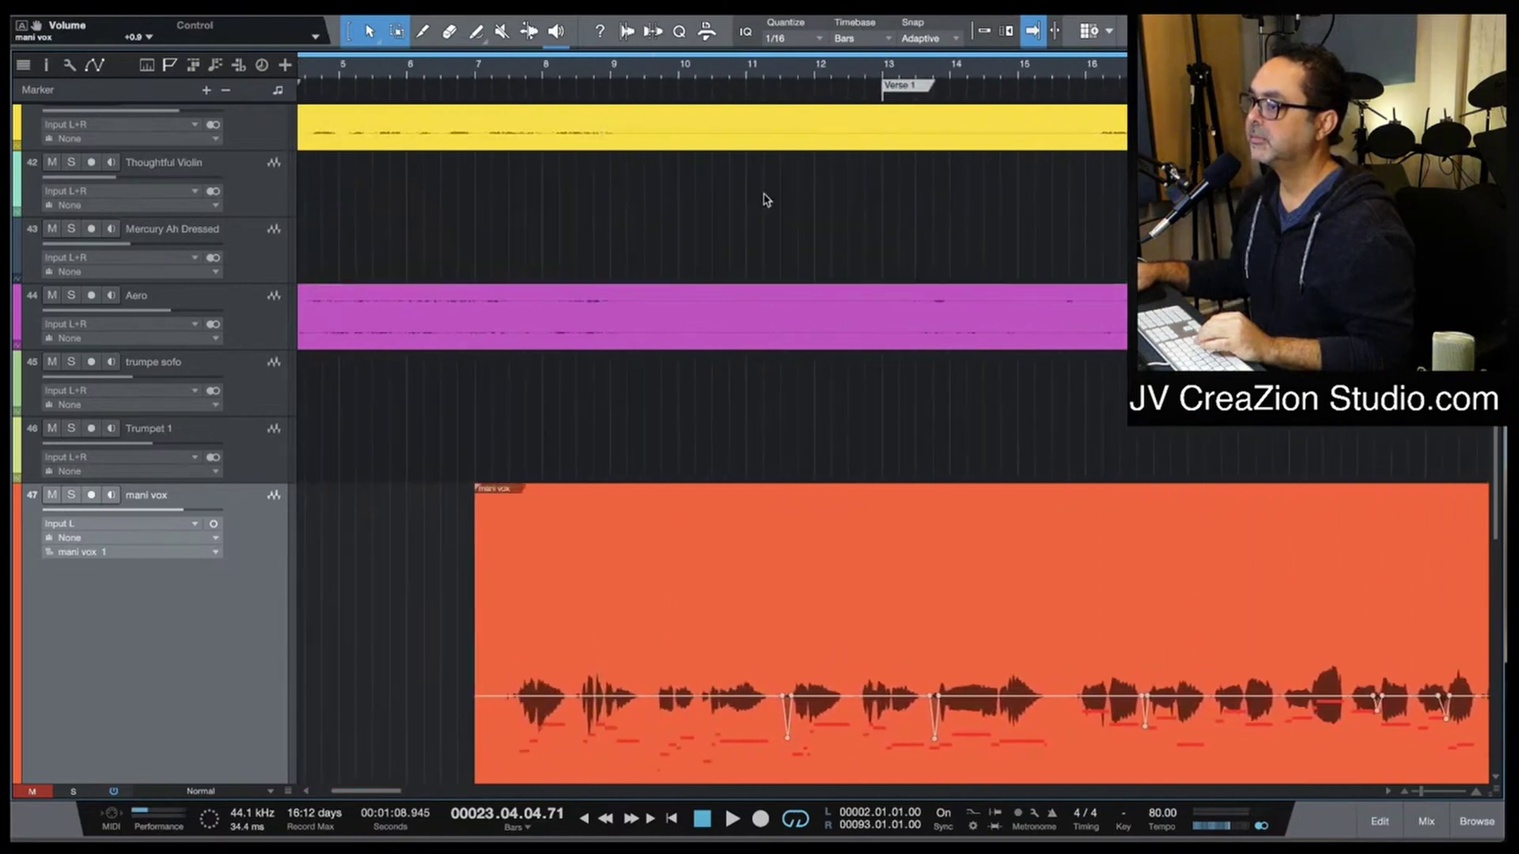
{"action": "scroll", "coordinate": [953, 142], "scroll_direction": "right", "scroll_amount": 10}
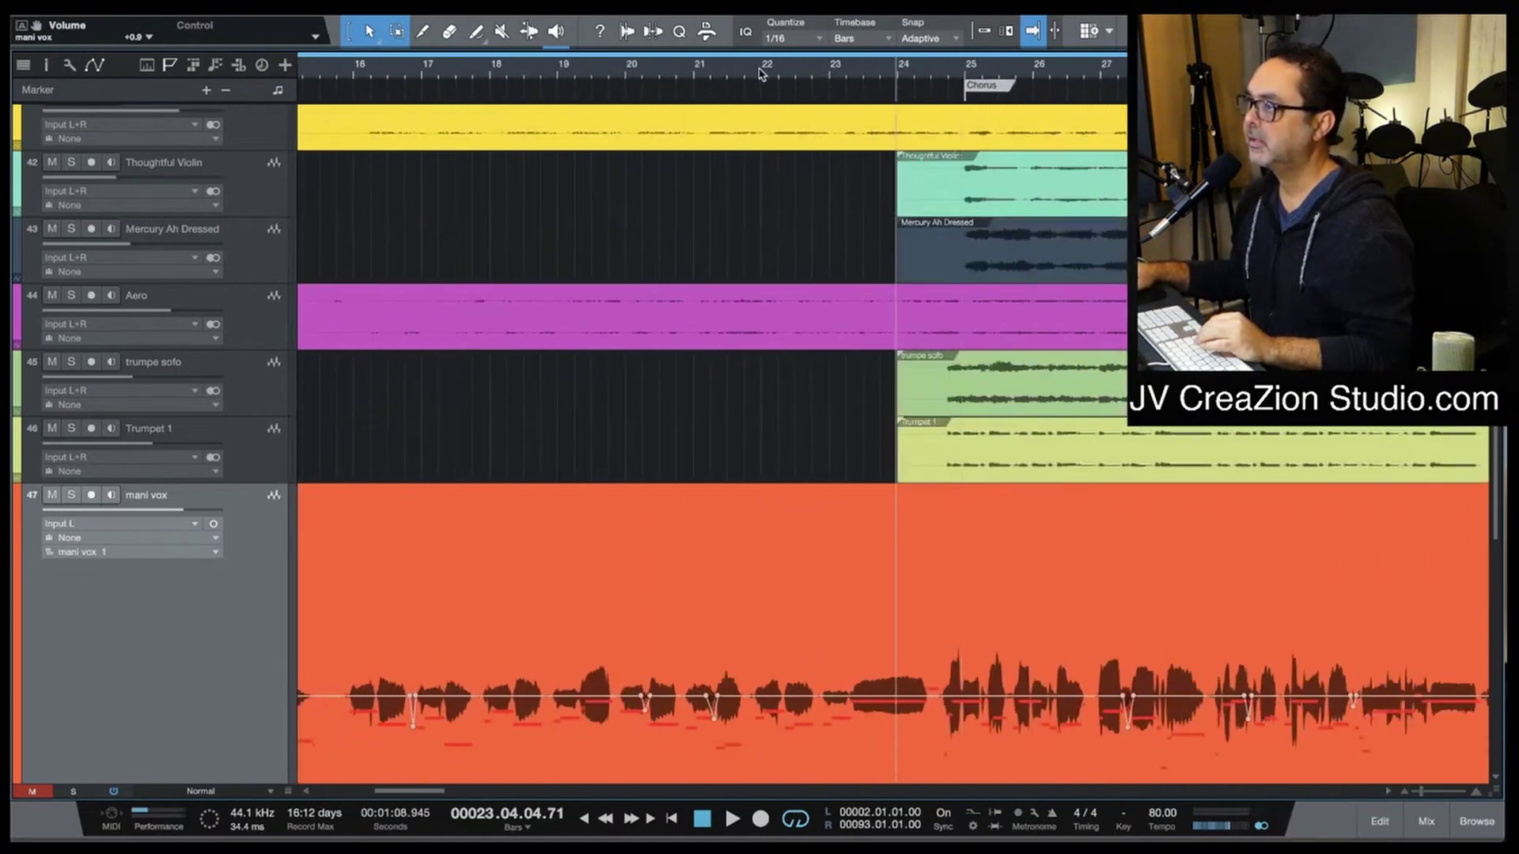
{"action": "left_click", "coordinate": [761, 74]}
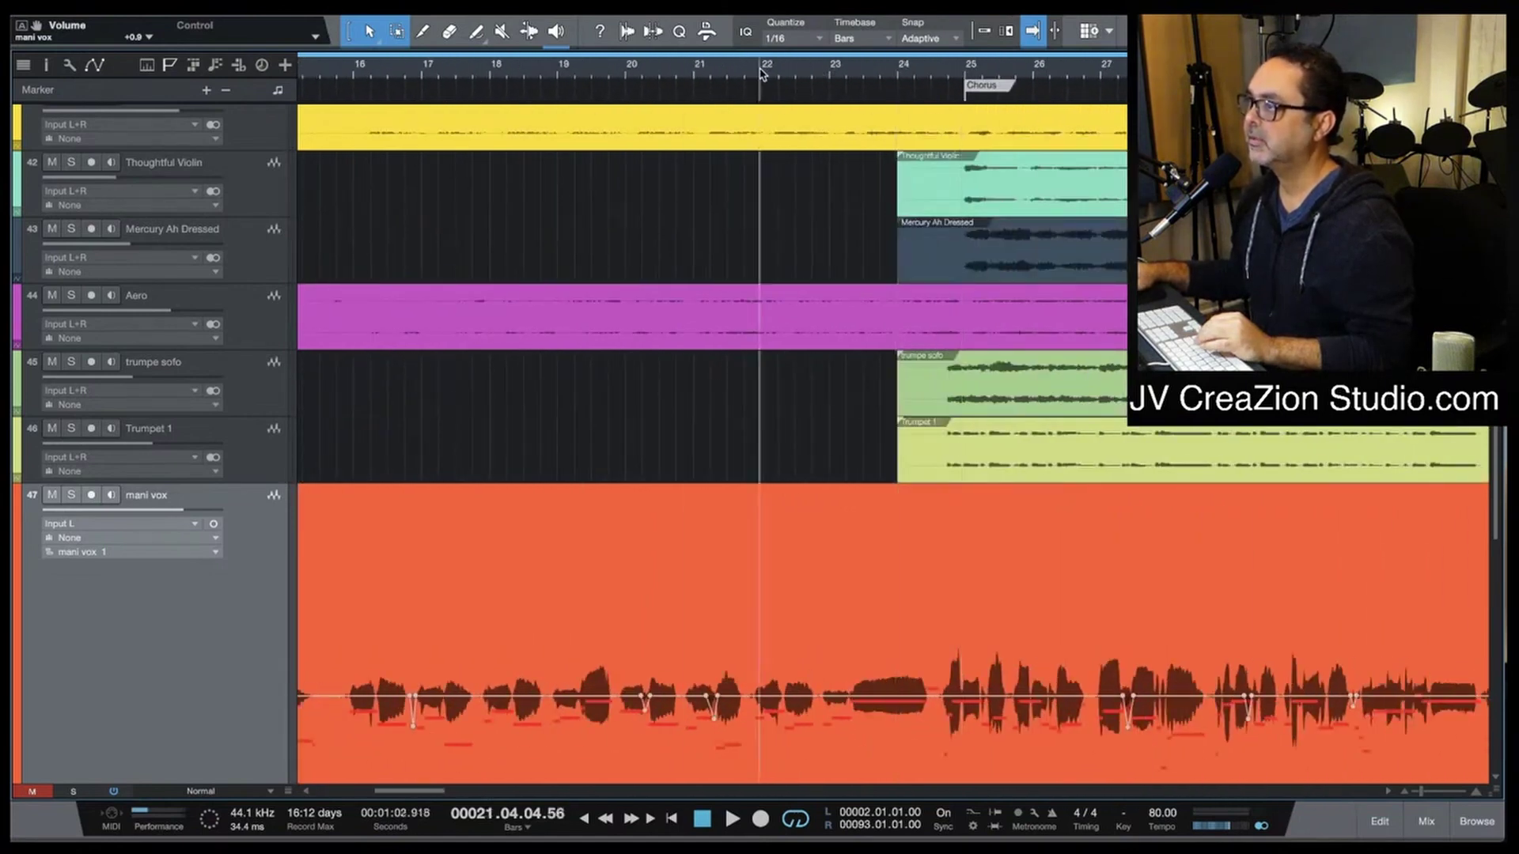
{"action": "left_click", "coordinate": [731, 818]}
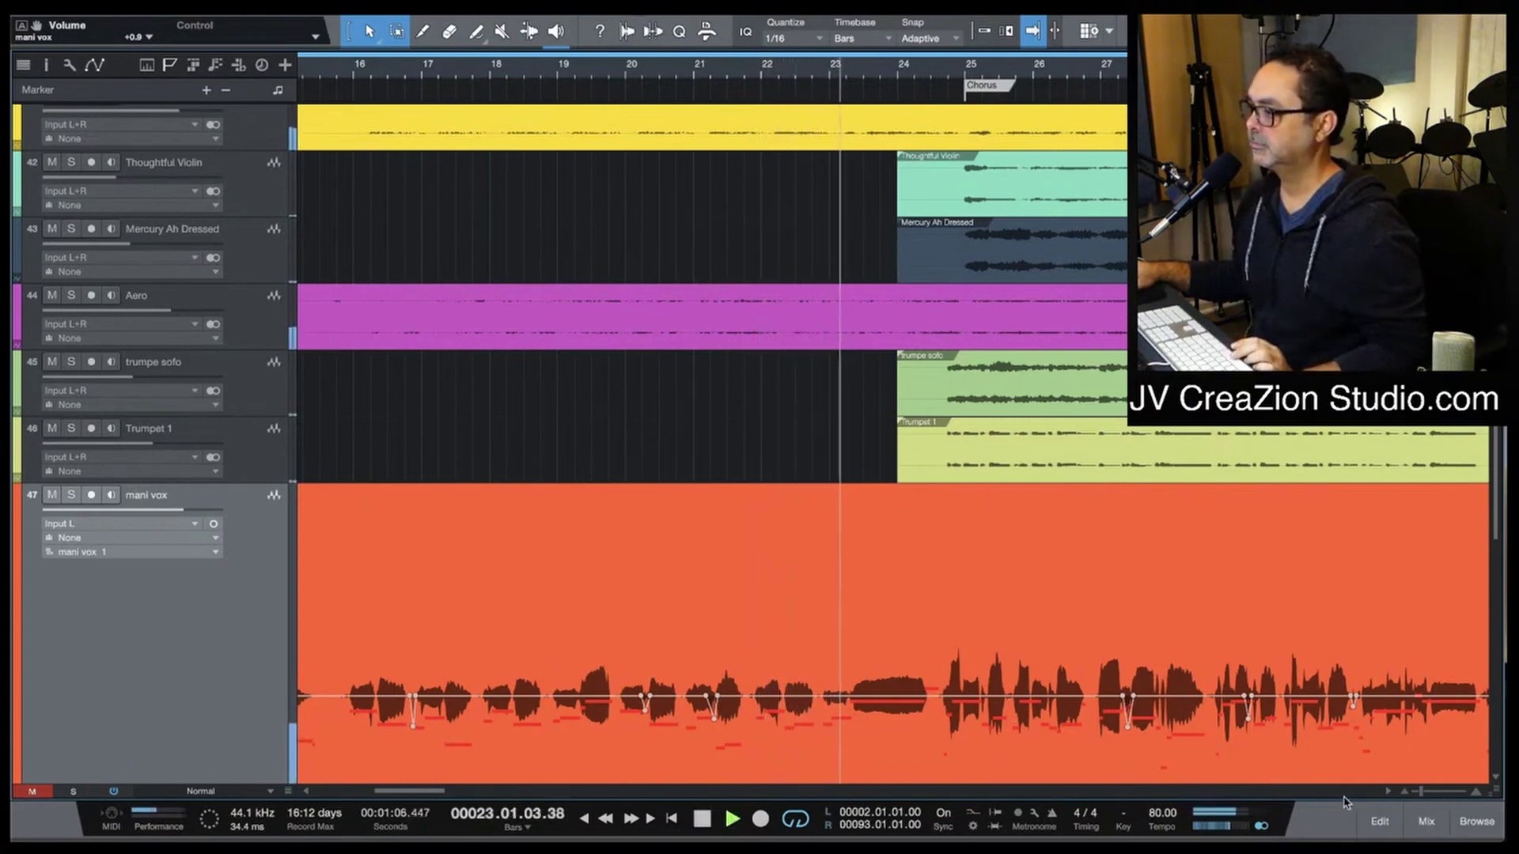
Step: Open the mixing console and stop playback at bar 25.03
{"action": "left_click", "coordinate": [1425, 824]}
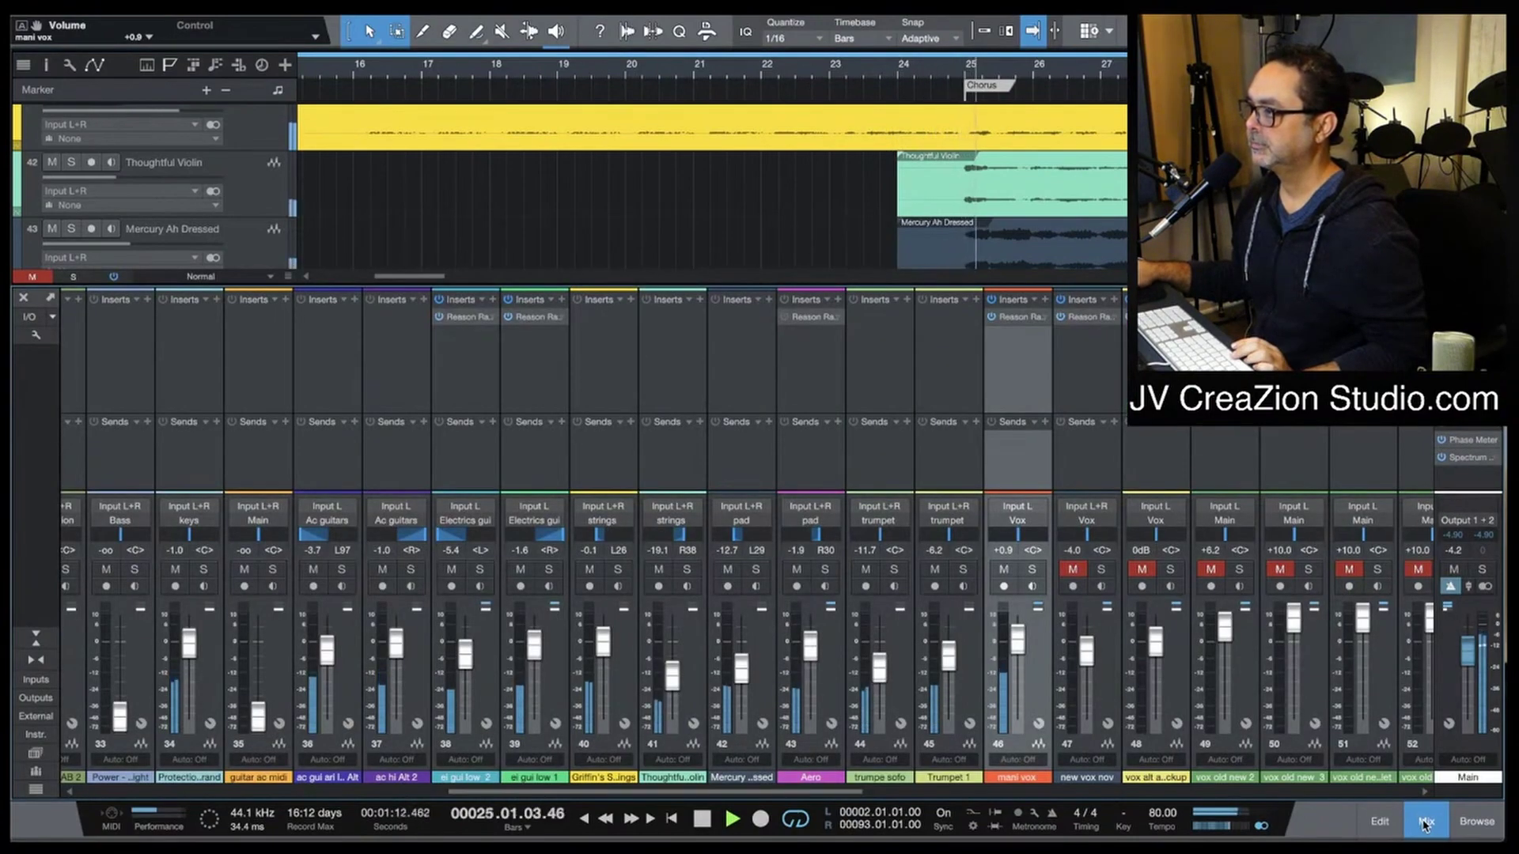
{"action": "left_click", "coordinate": [700, 819]}
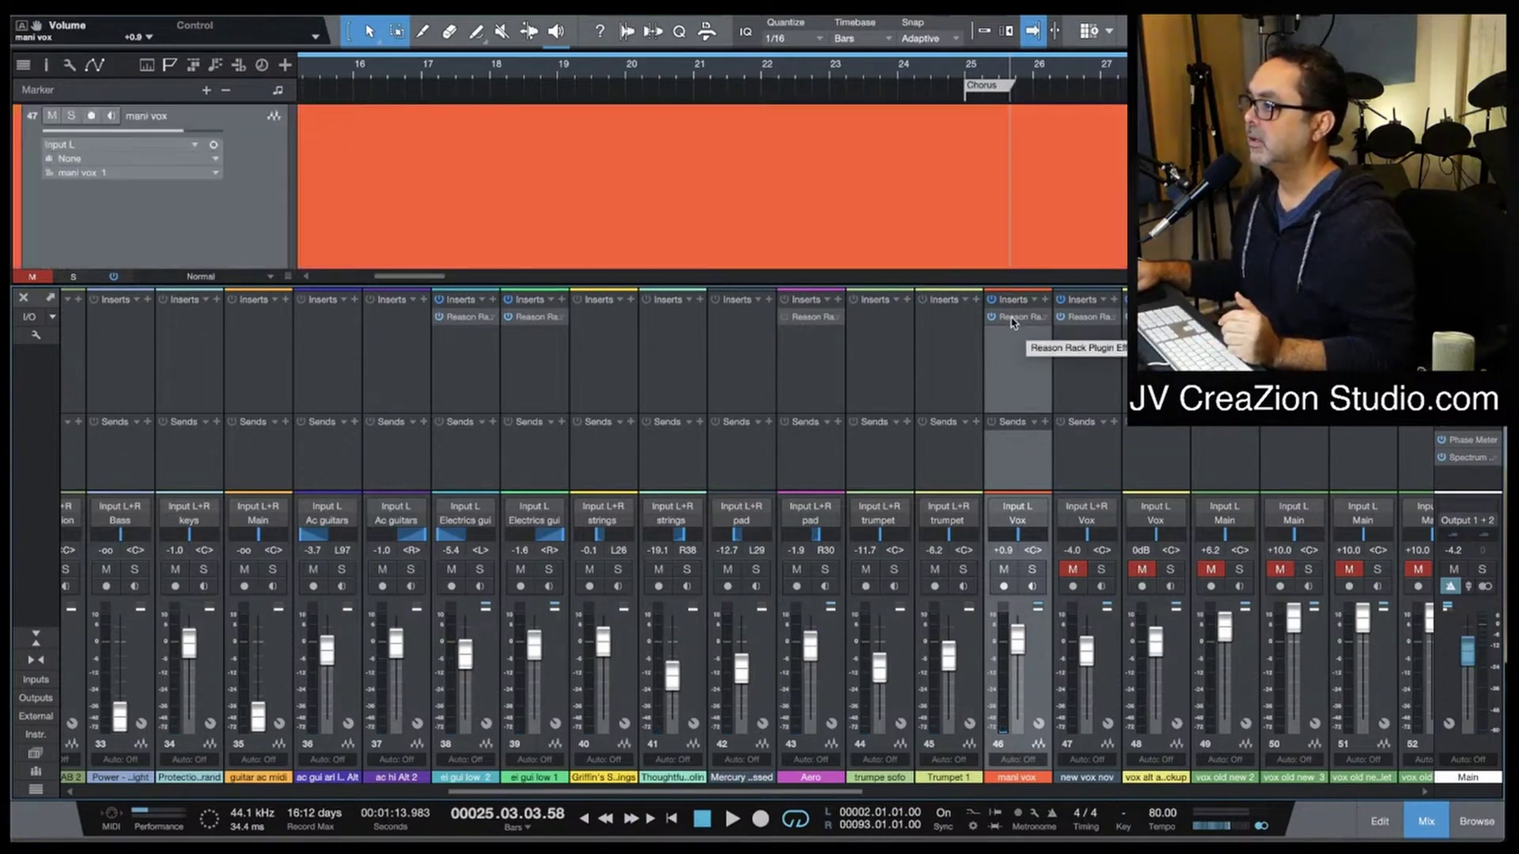
Step: Open the vocal channel's Reason Rack and toggle the FRG 4RE compressor's bypass
{"action": "left_click", "coordinate": [1012, 318]}
{"action": "left_click_drag", "start_coordinate": [910, 81], "coordinate": [215, 3]}
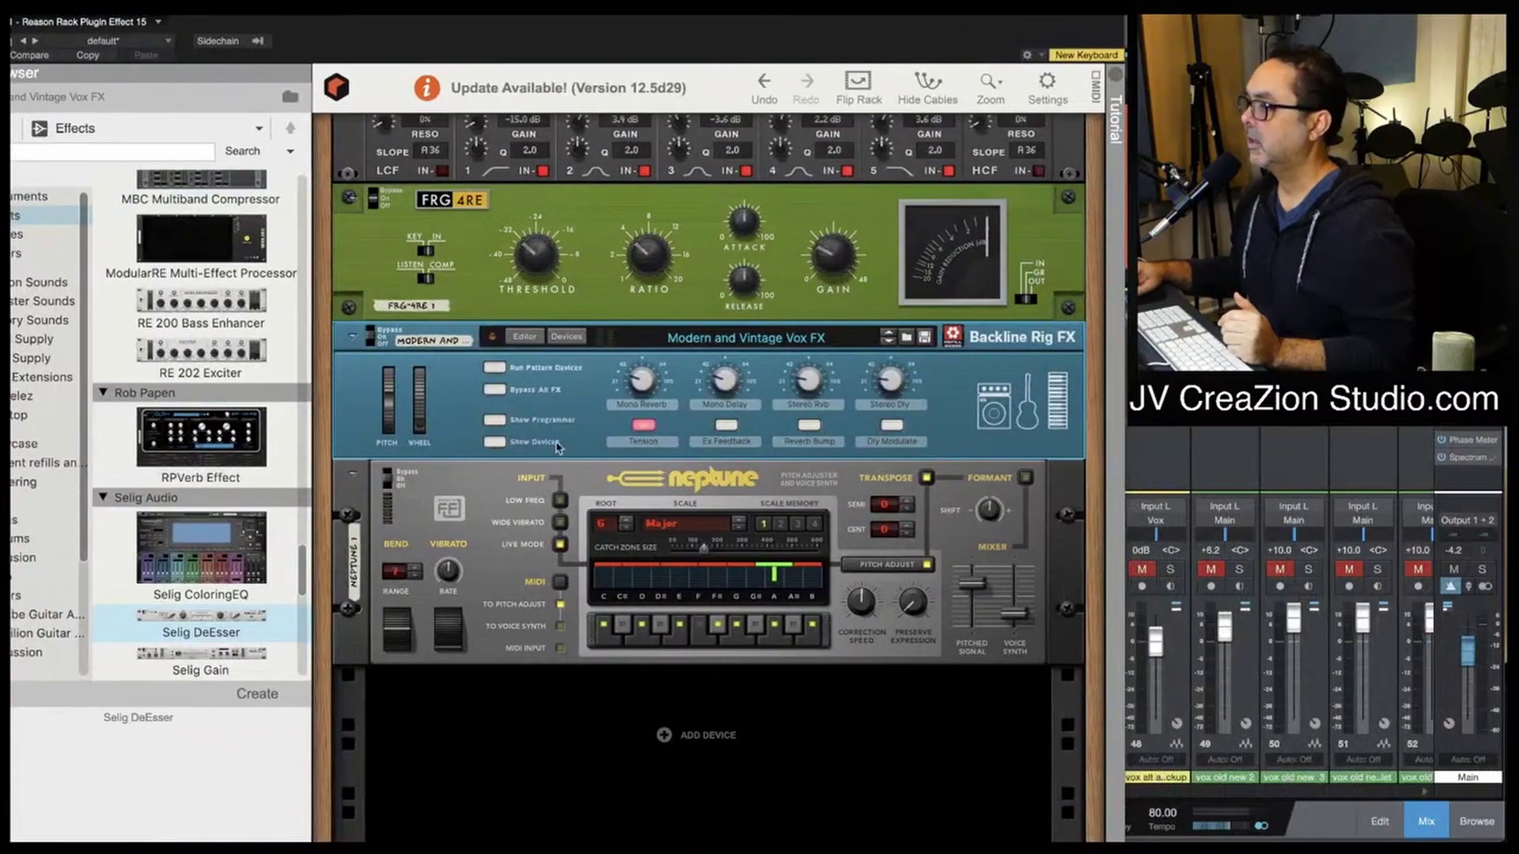
{"action": "scroll", "coordinate": [569, 467], "scroll_direction": "up", "scroll_amount": 5}
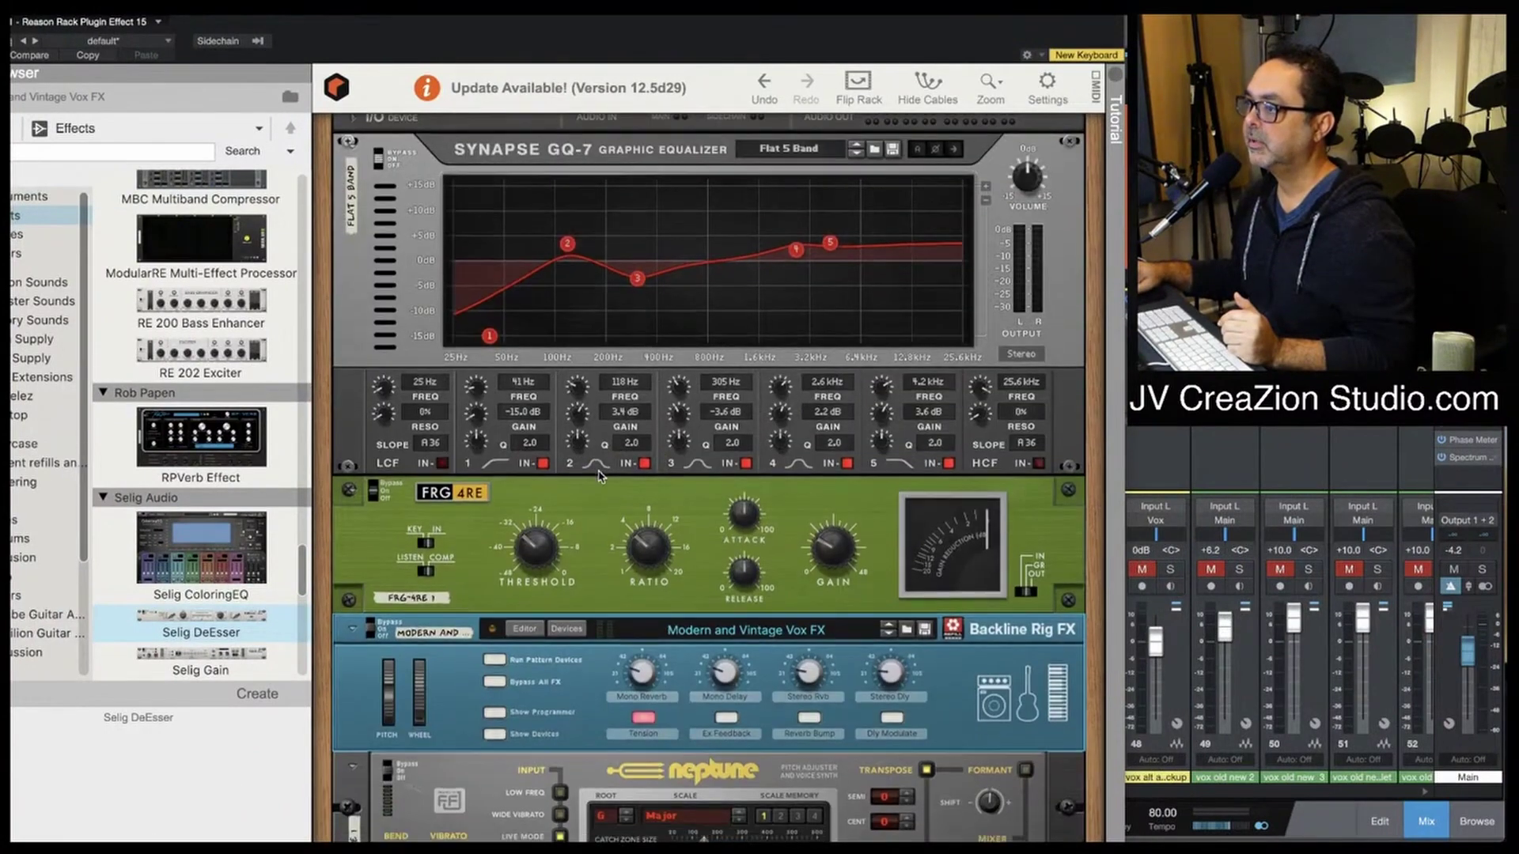
{"action": "scroll", "coordinate": [535, 432], "scroll_direction": "down", "scroll_amount": 3}
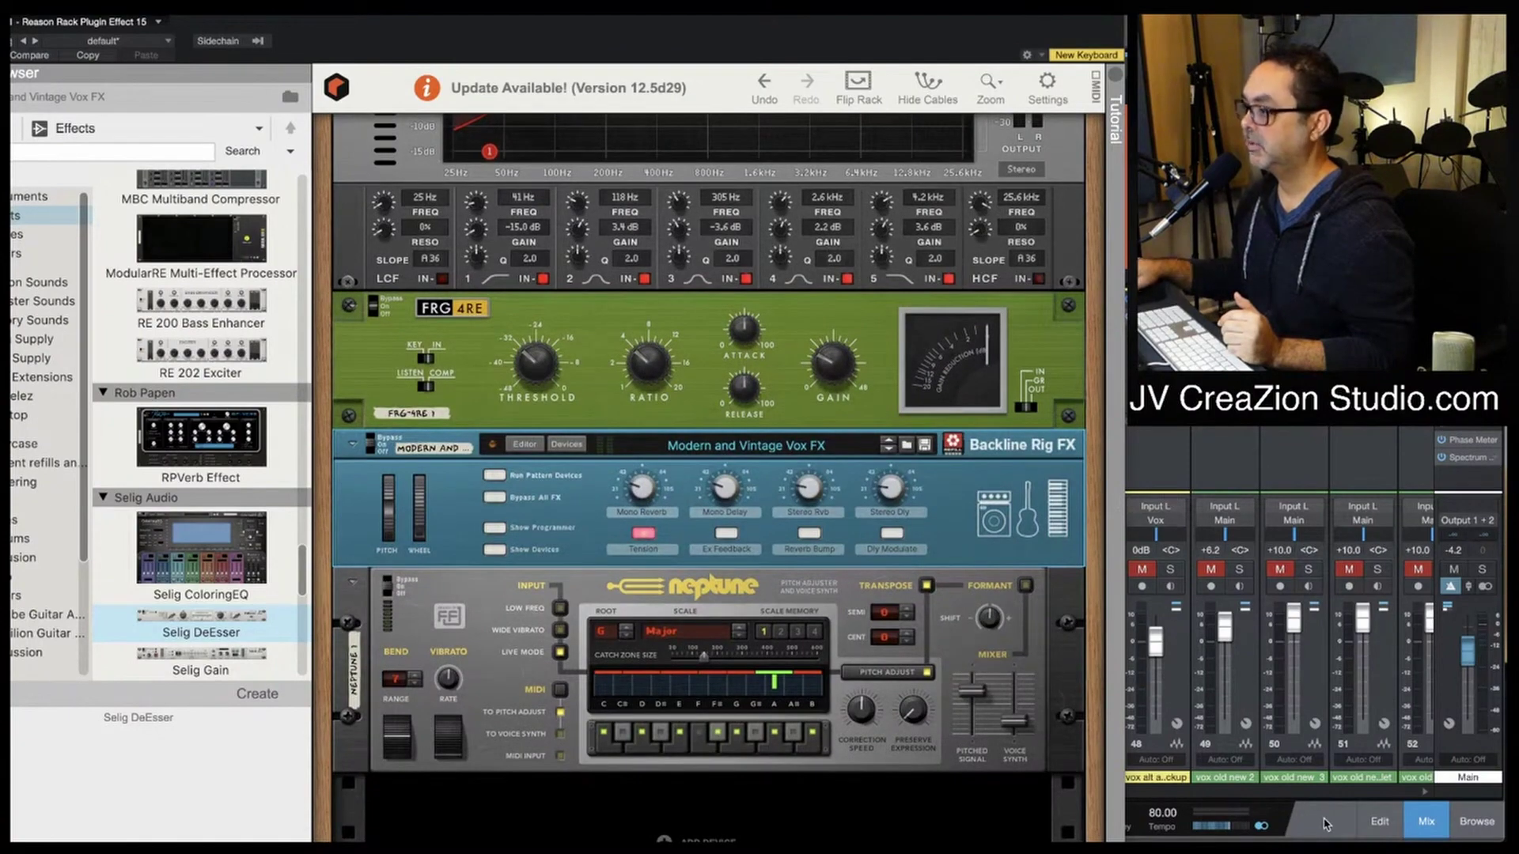
{"action": "scroll", "coordinate": [355, 241], "scroll_direction": "up", "scroll_amount": 3}
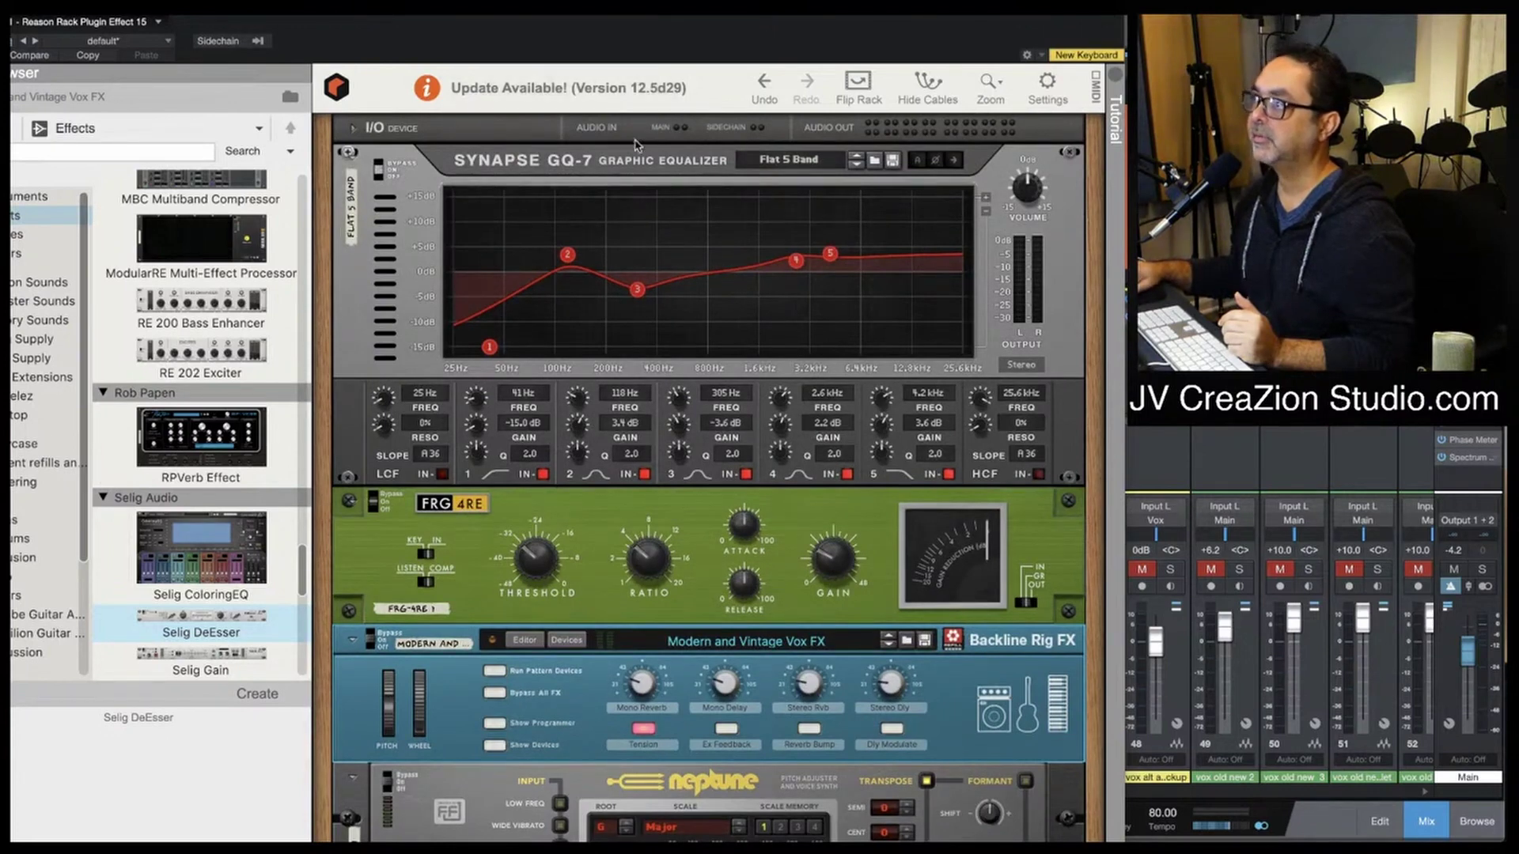
{"action": "left_click", "coordinate": [375, 505]}
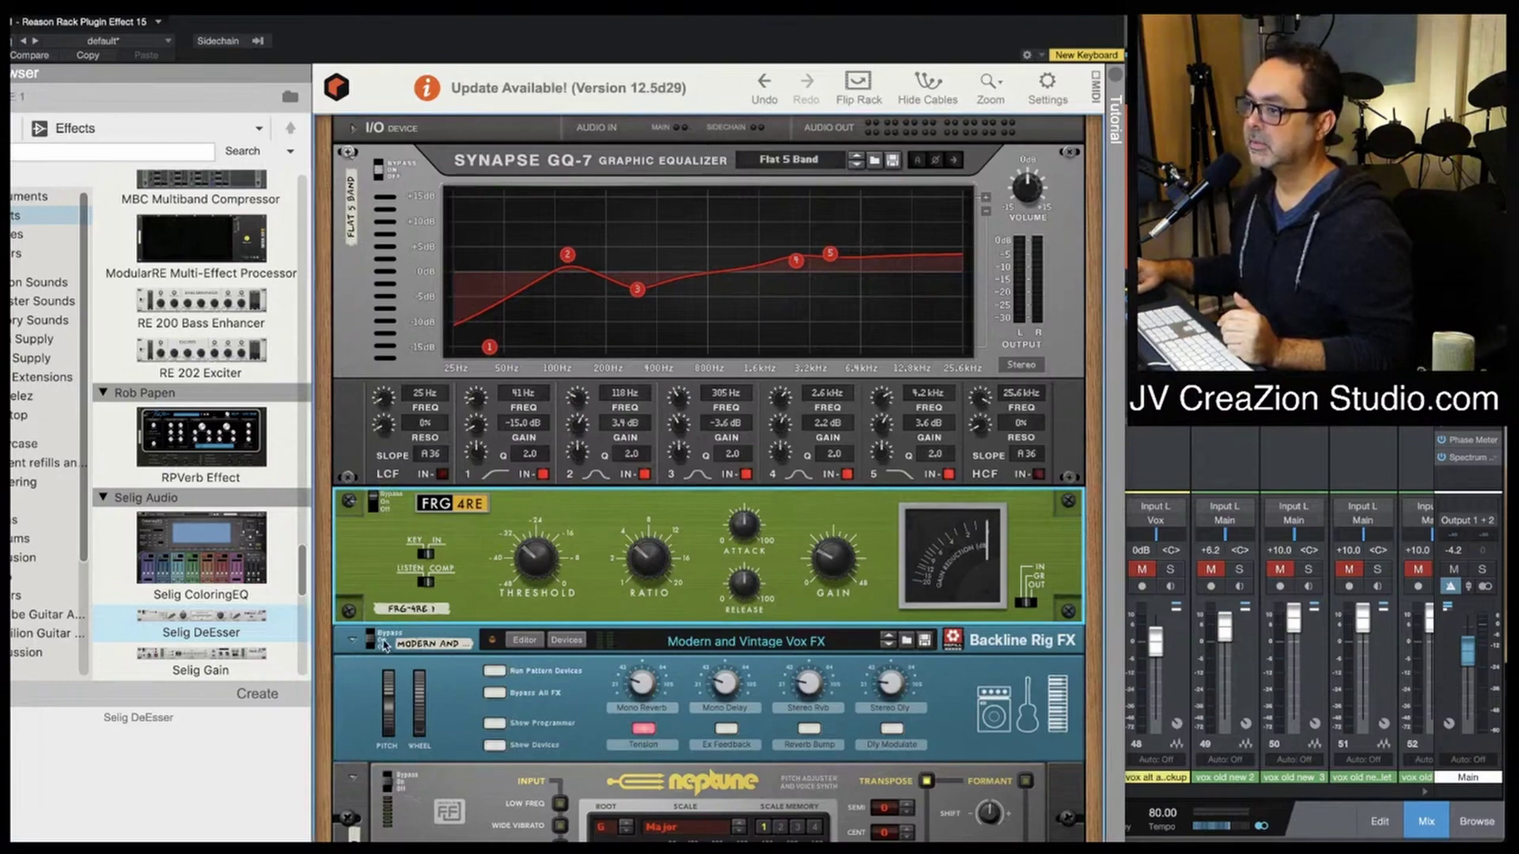
Step: Select mixer channel 48, replay from about bar 24, then bring the Reason rack back to front
{"action": "left_click", "coordinate": [1187, 455]}
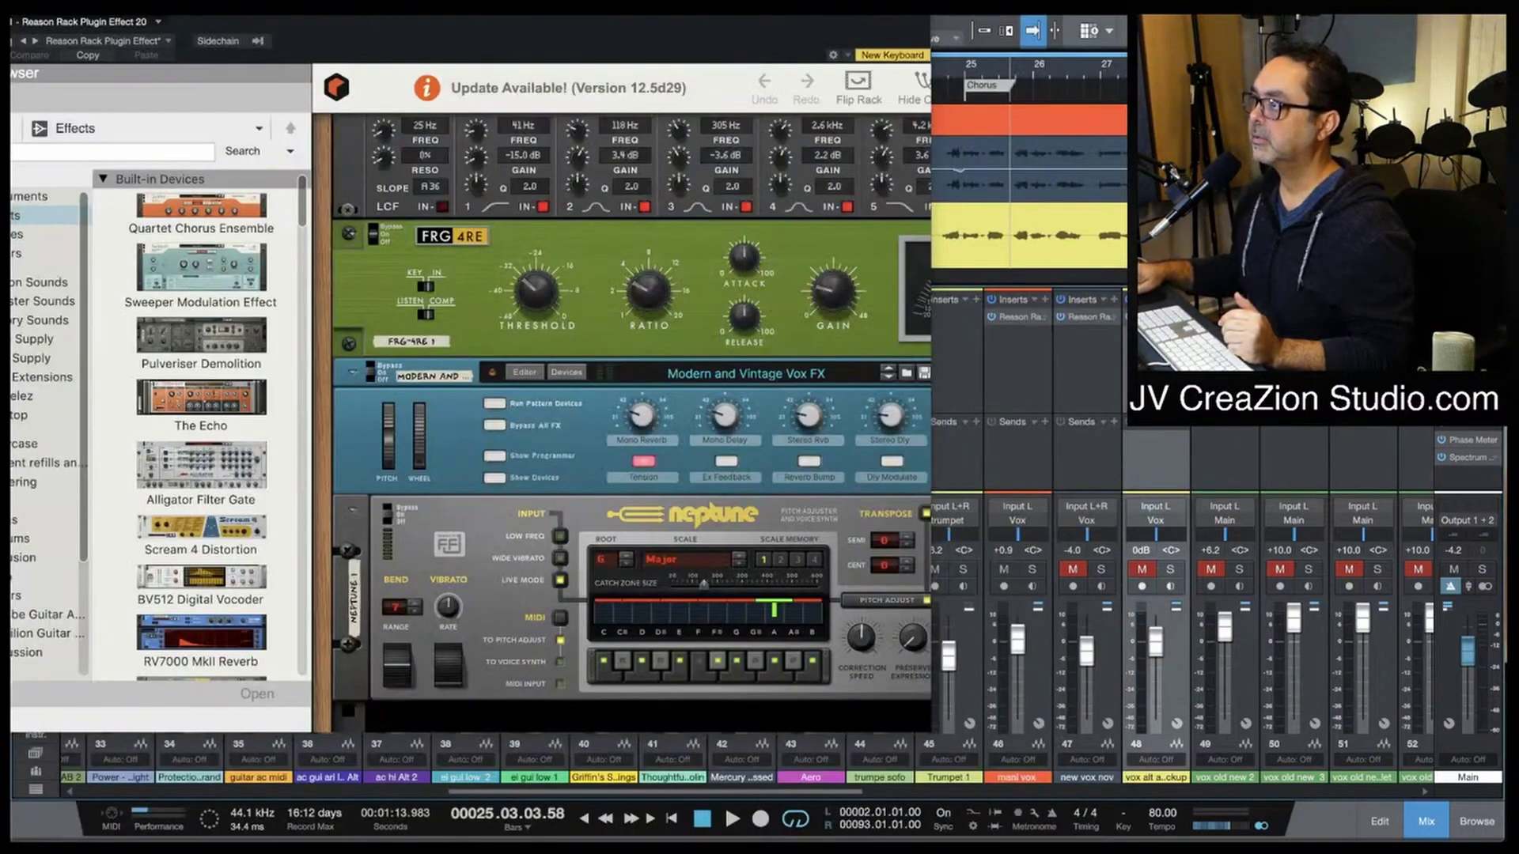
{"action": "left_click", "coordinate": [627, 76]}
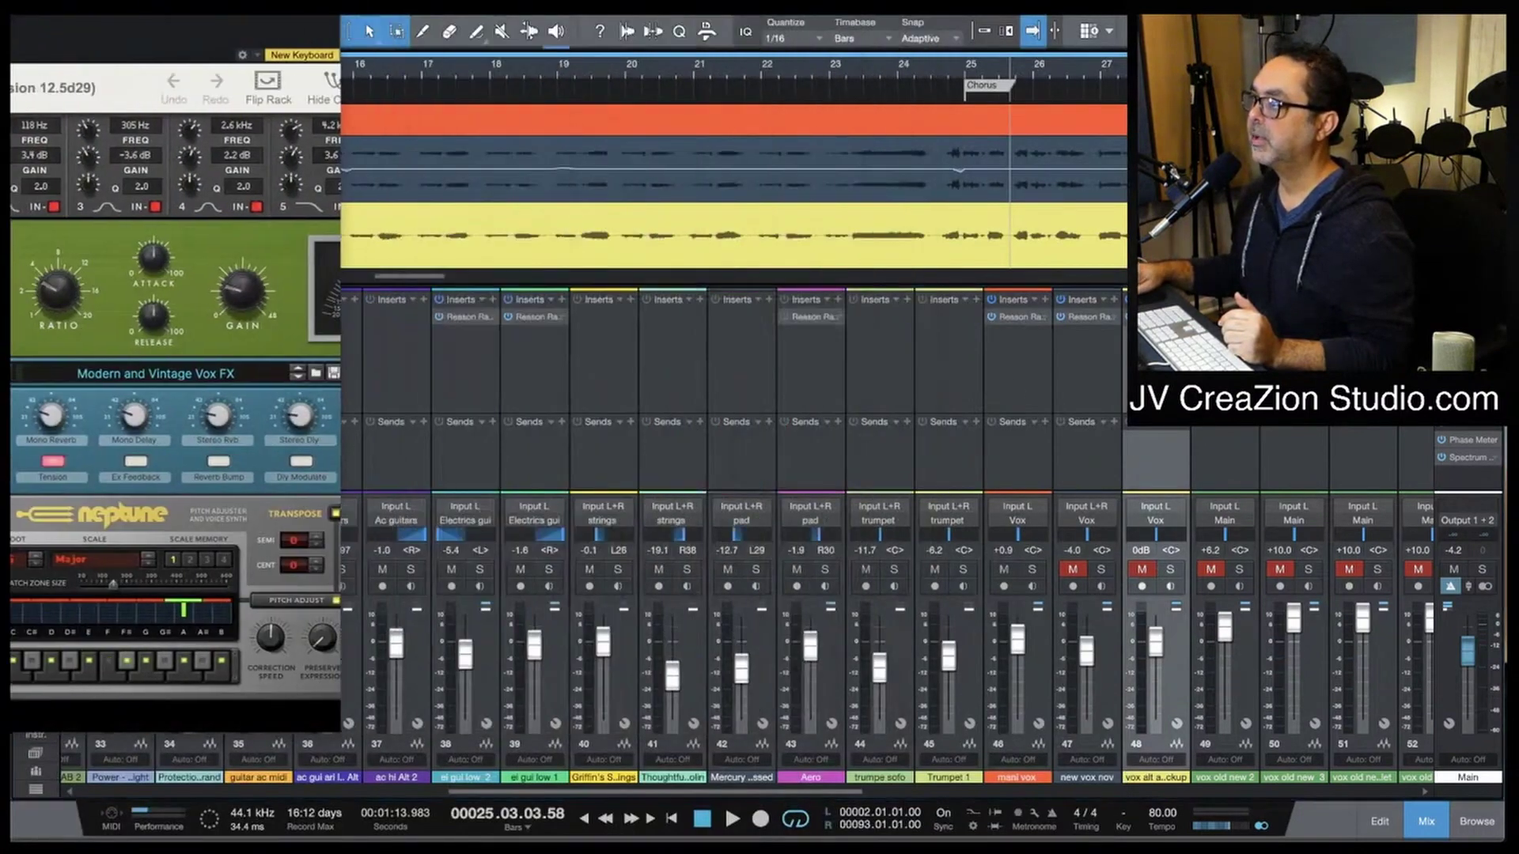
{"action": "left_click", "coordinate": [887, 75]}
{"action": "key", "text": "space"}
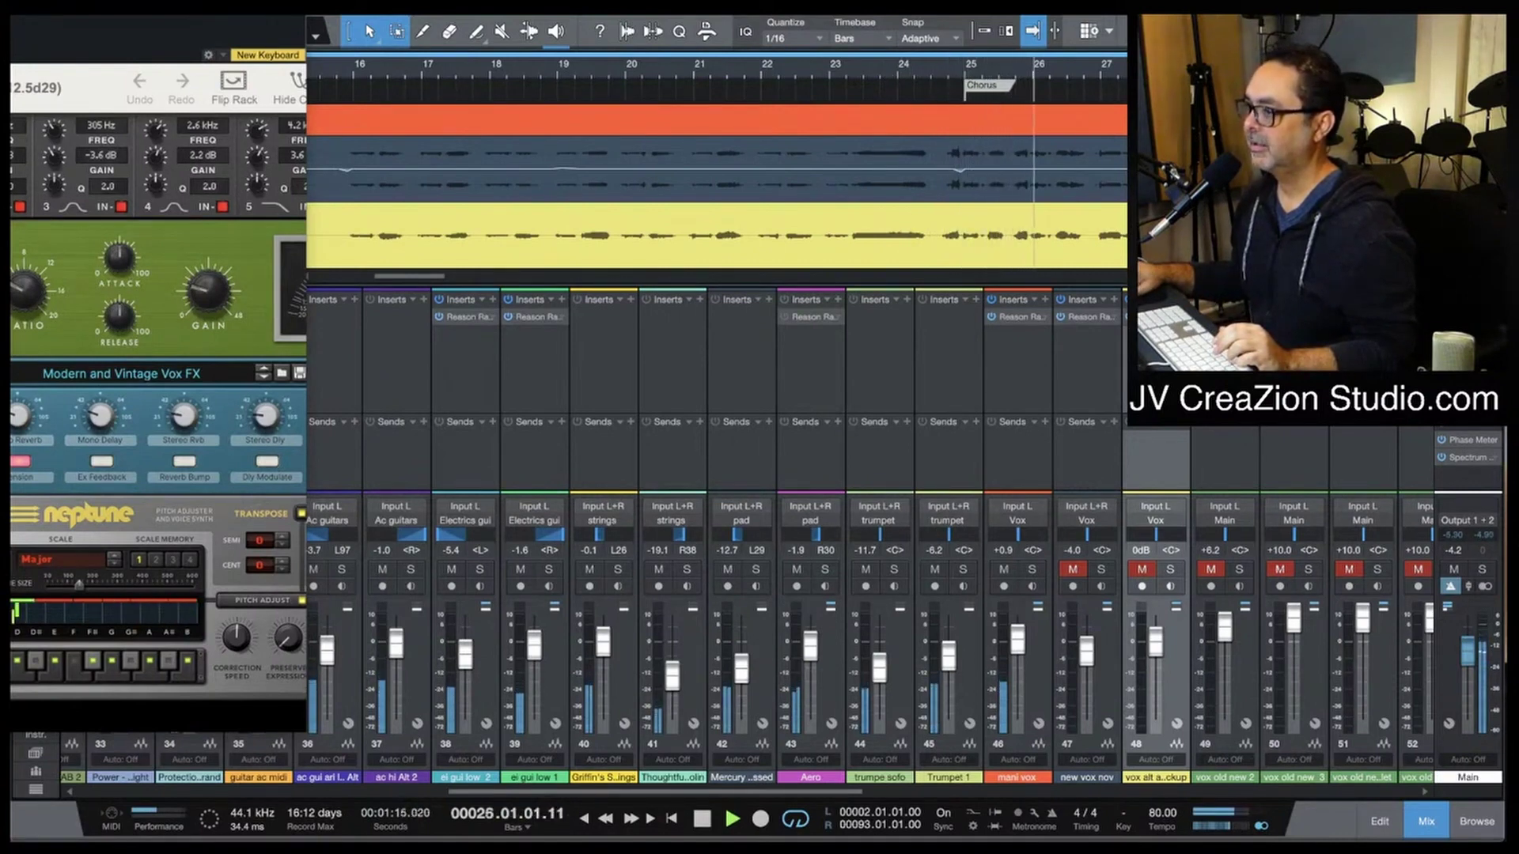
{"action": "left_click", "coordinate": [702, 820]}
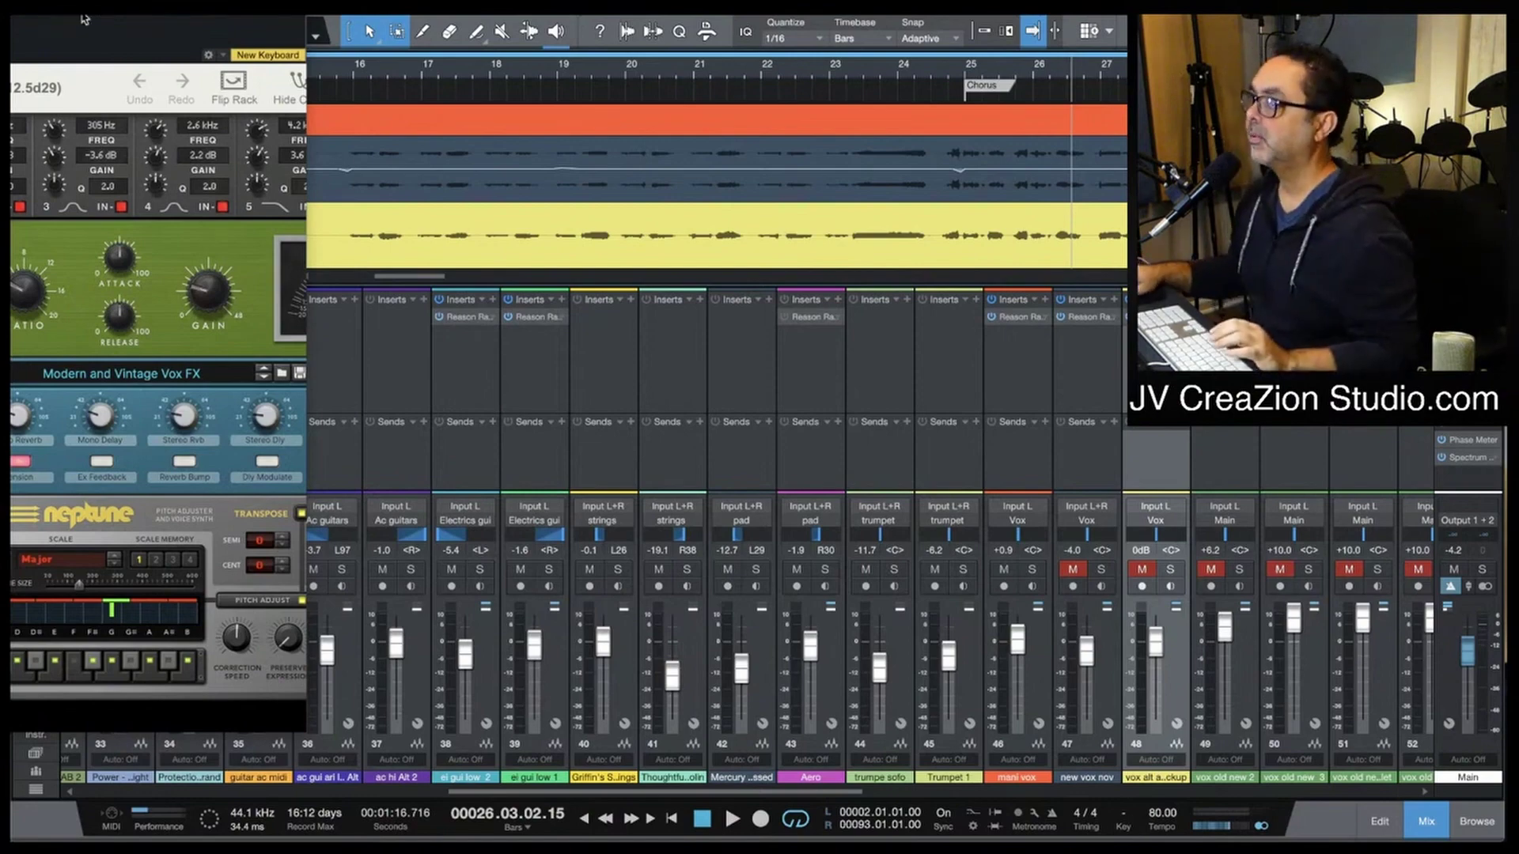
{"action": "key", "text": "super+Tab"}
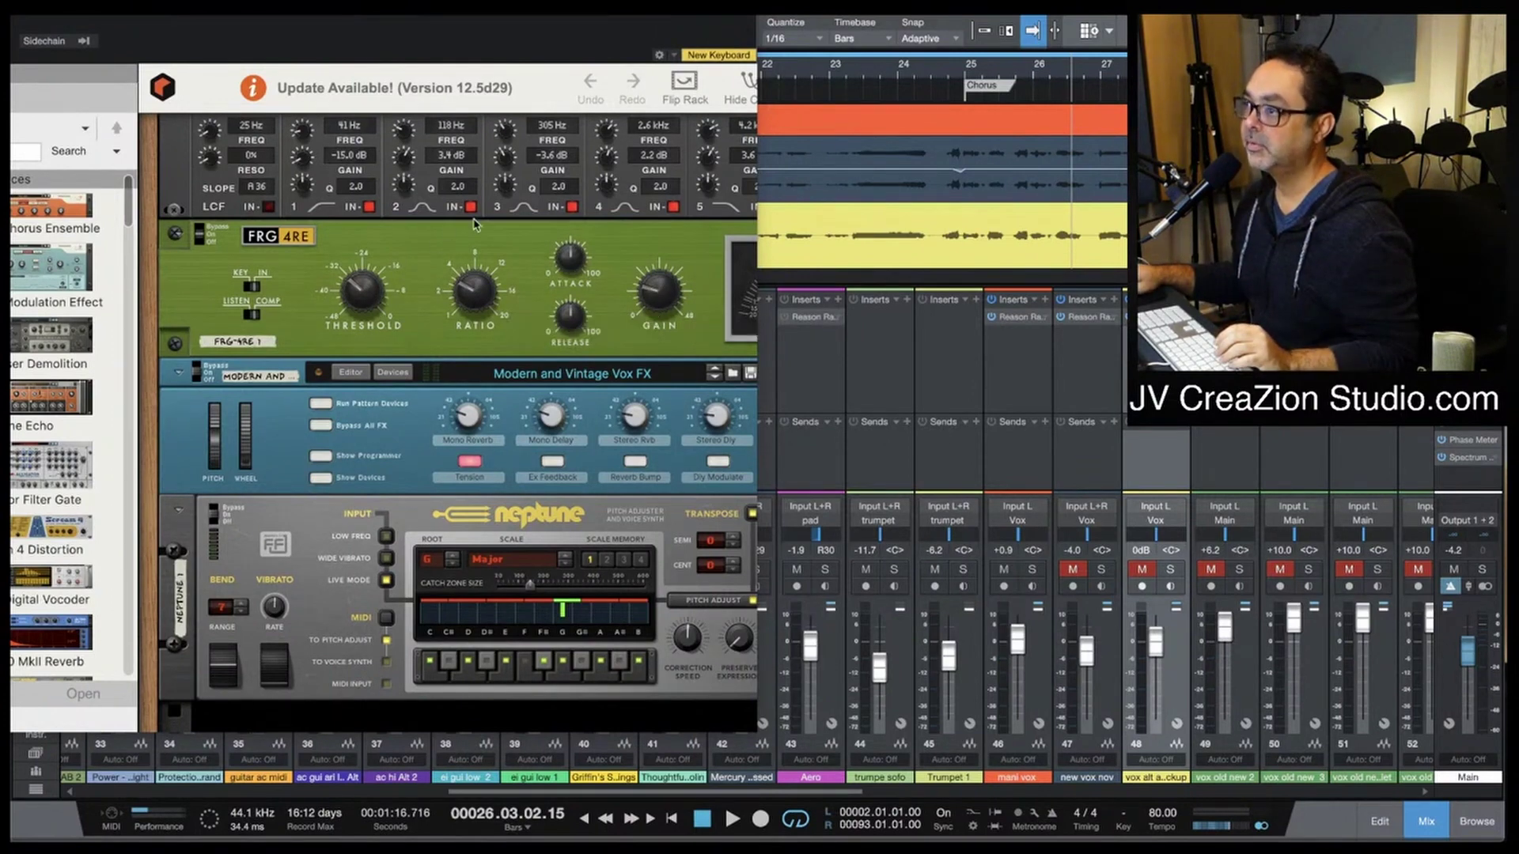
Step: Shift the Reason rack window to uncover more mixer channels and start playback
{"action": "left_click_drag", "start_coordinate": [644, 32], "coordinate": [539, 32]}
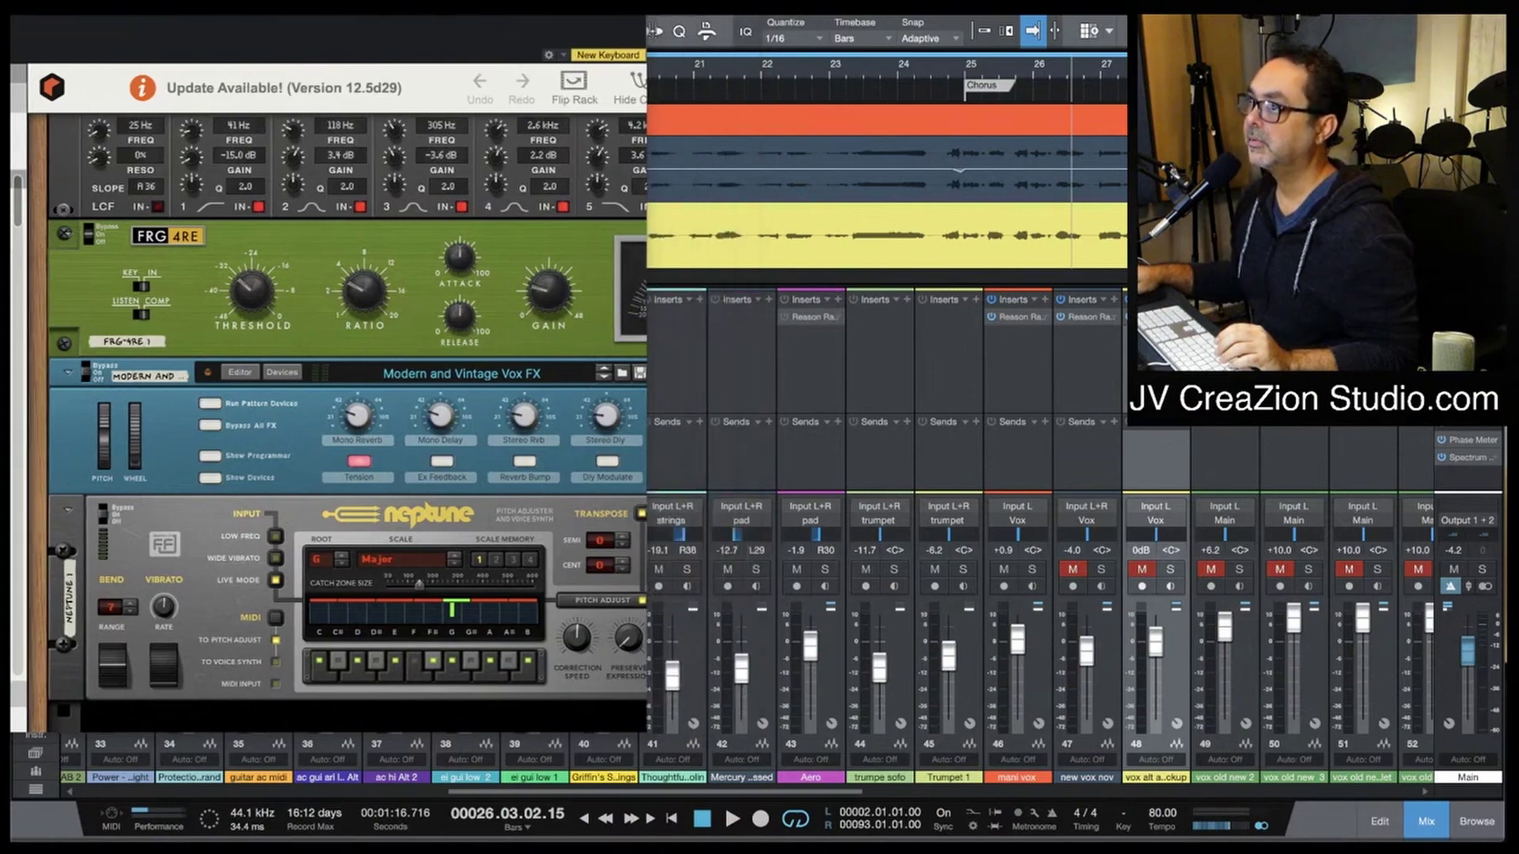
{"action": "mouse_move", "coordinate": [651, 8]}
{"action": "left_mouse_down"}
{"action": "mouse_move", "coordinate": [799, 20]}
{"action": "mouse_move", "coordinate": [649, 7]}
{"action": "left_mouse_up"}
{"action": "left_click", "coordinate": [633, 31]}
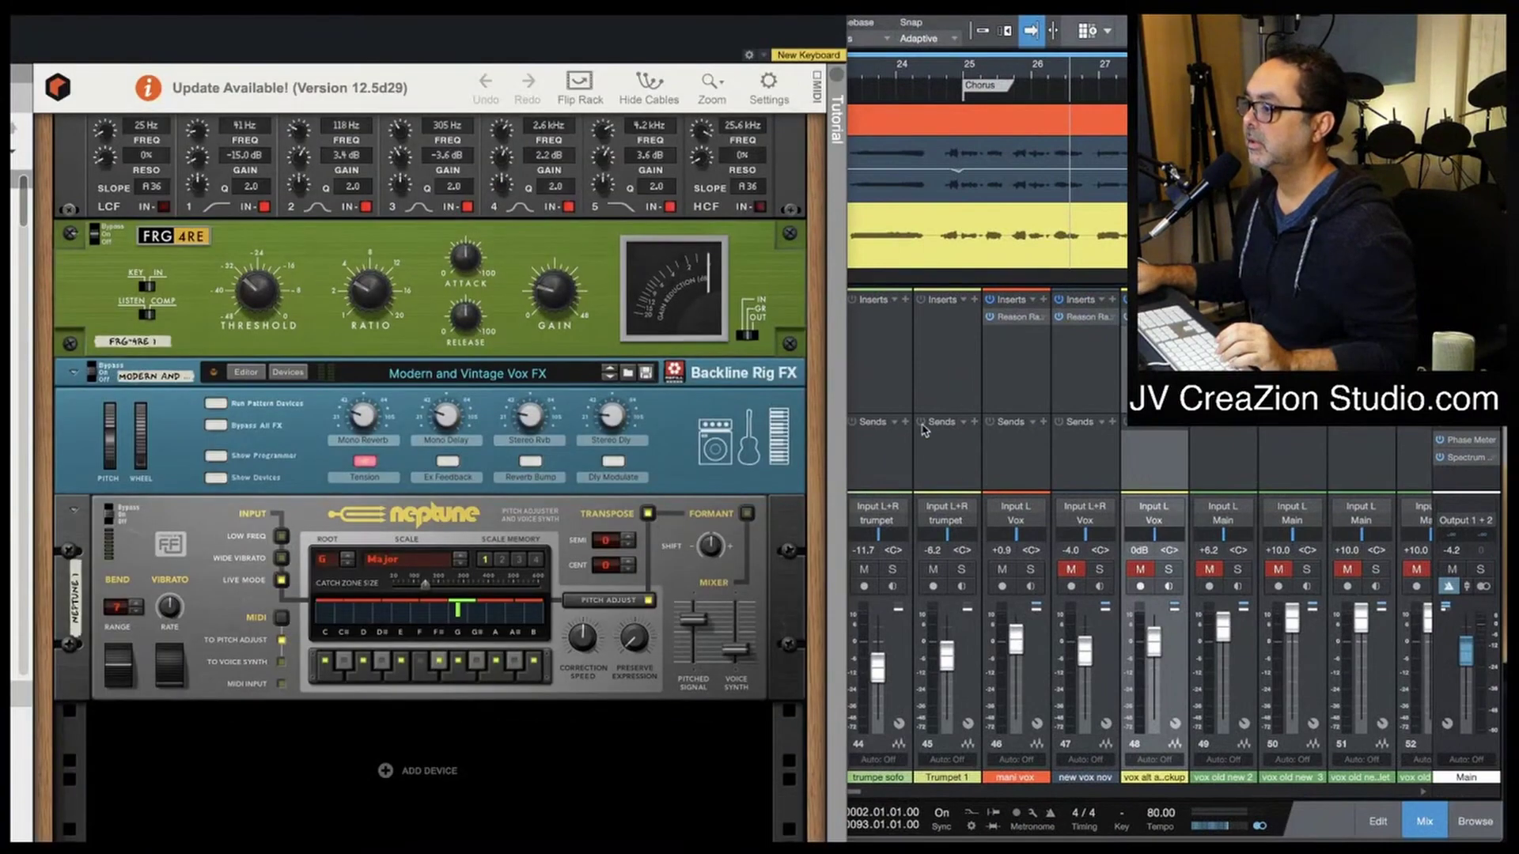
{"action": "left_click_drag", "start_coordinate": [716, 16], "coordinate": [575, 17]}
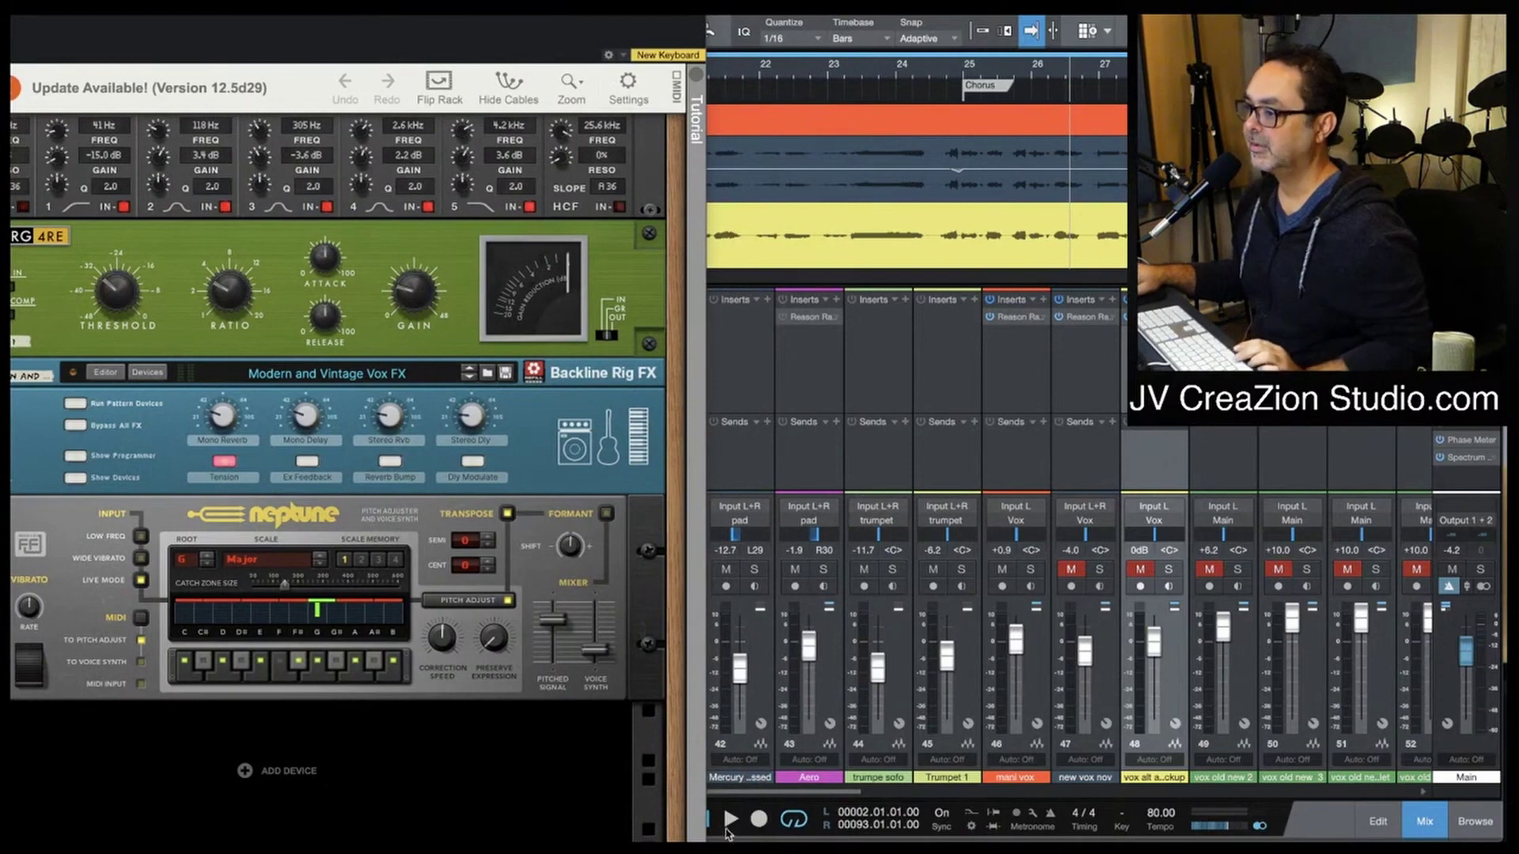
{"action": "left_click", "coordinate": [731, 820]}
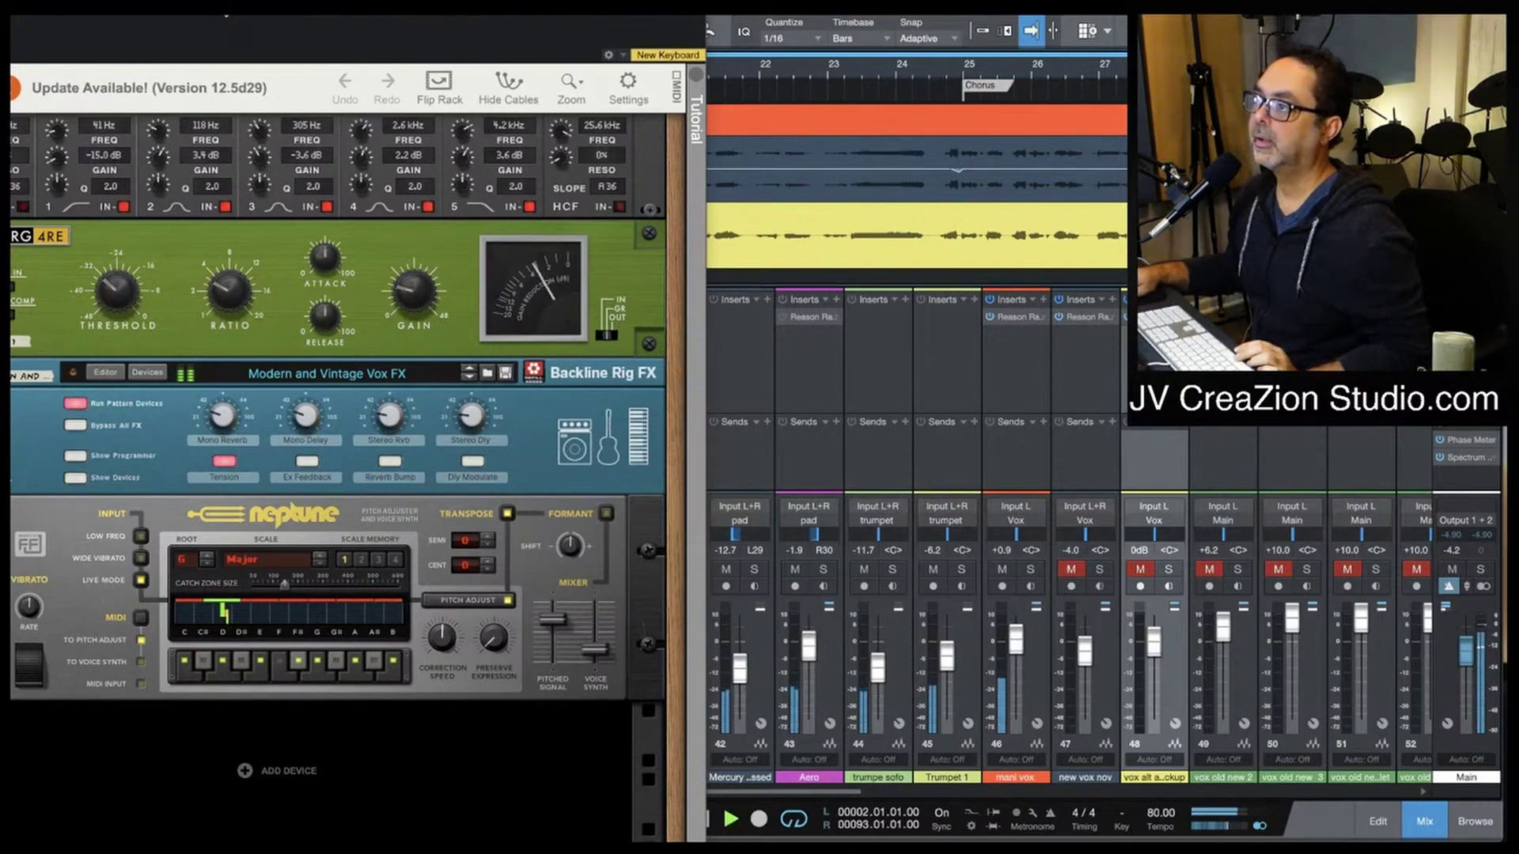
{"action": "left_click_drag", "start_coordinate": [356, 32], "coordinate": [526, 35]}
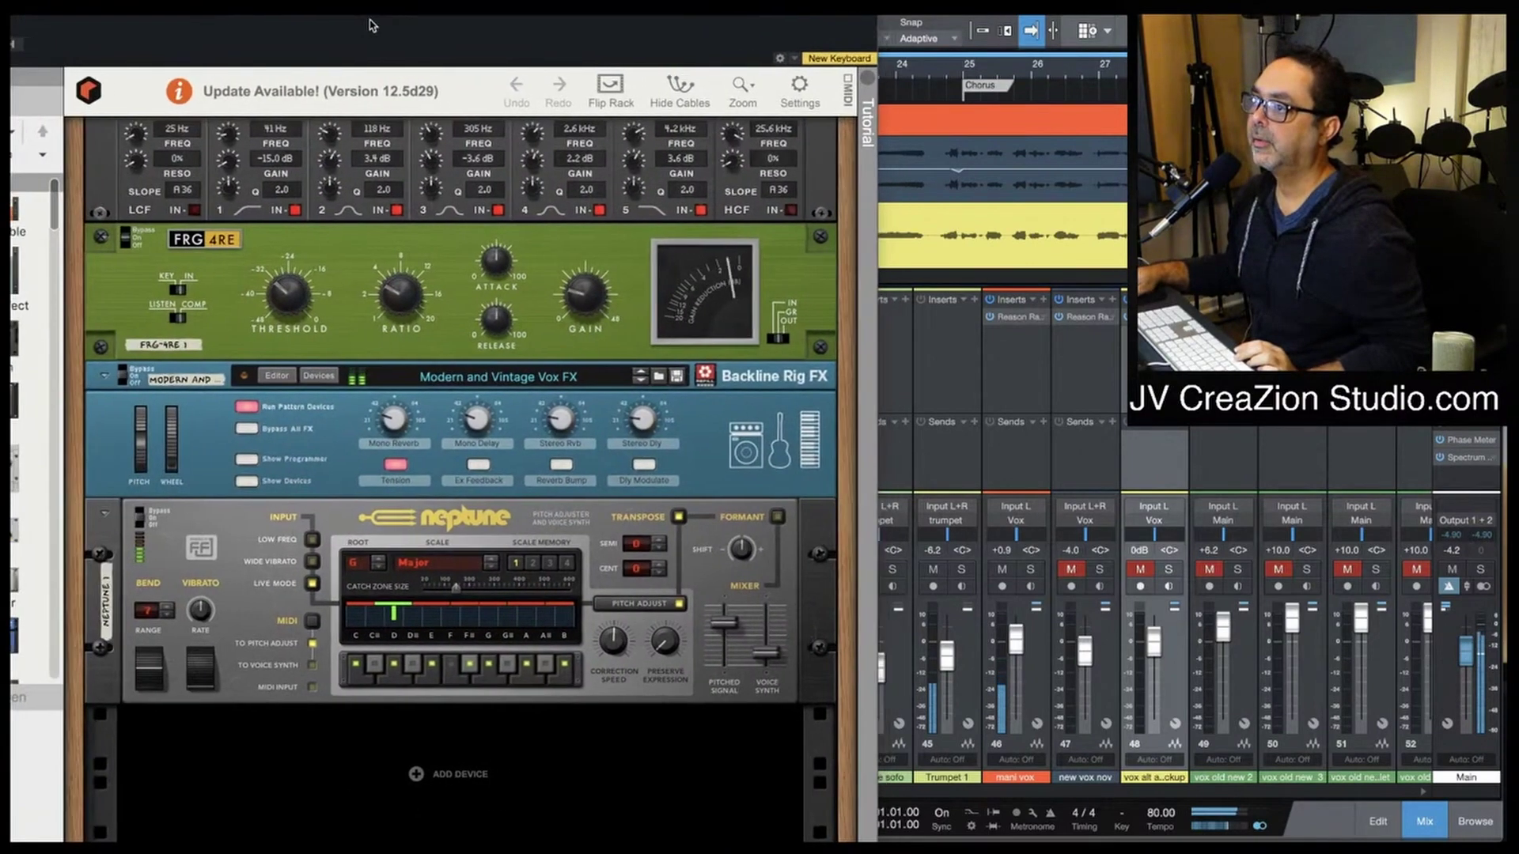
Step: Bypass the FRG 4RE compressor and switch it back on, then move the plugin window down-right
{"action": "left_click", "coordinate": [128, 241]}
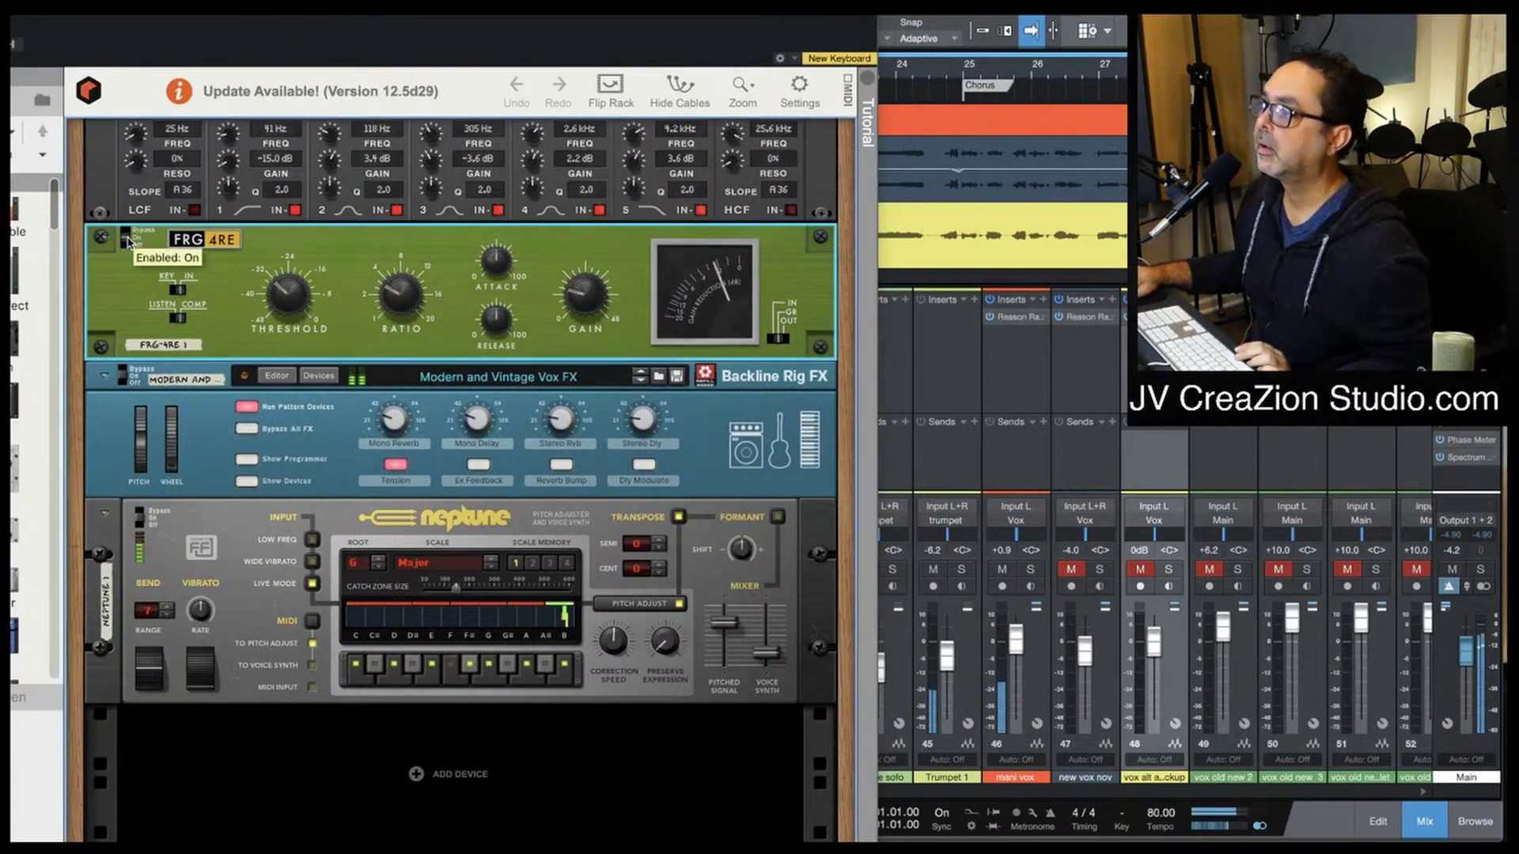
{"action": "left_click", "coordinate": [126, 239]}
{"action": "left_click", "coordinate": [124, 240]}
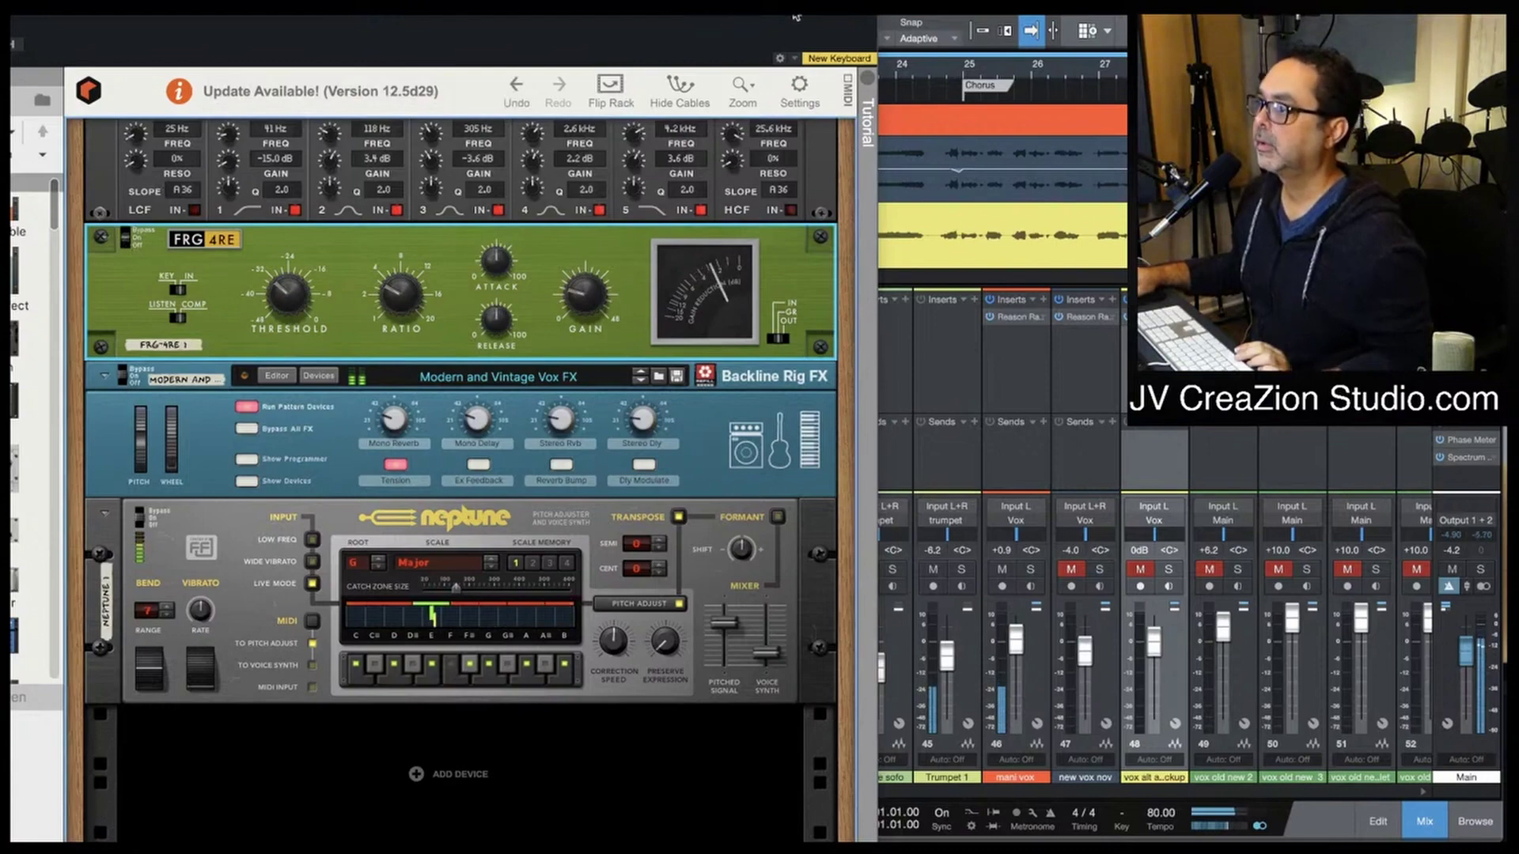
{"action": "left_click_drag", "start_coordinate": [734, 16], "coordinate": [865, 109]}
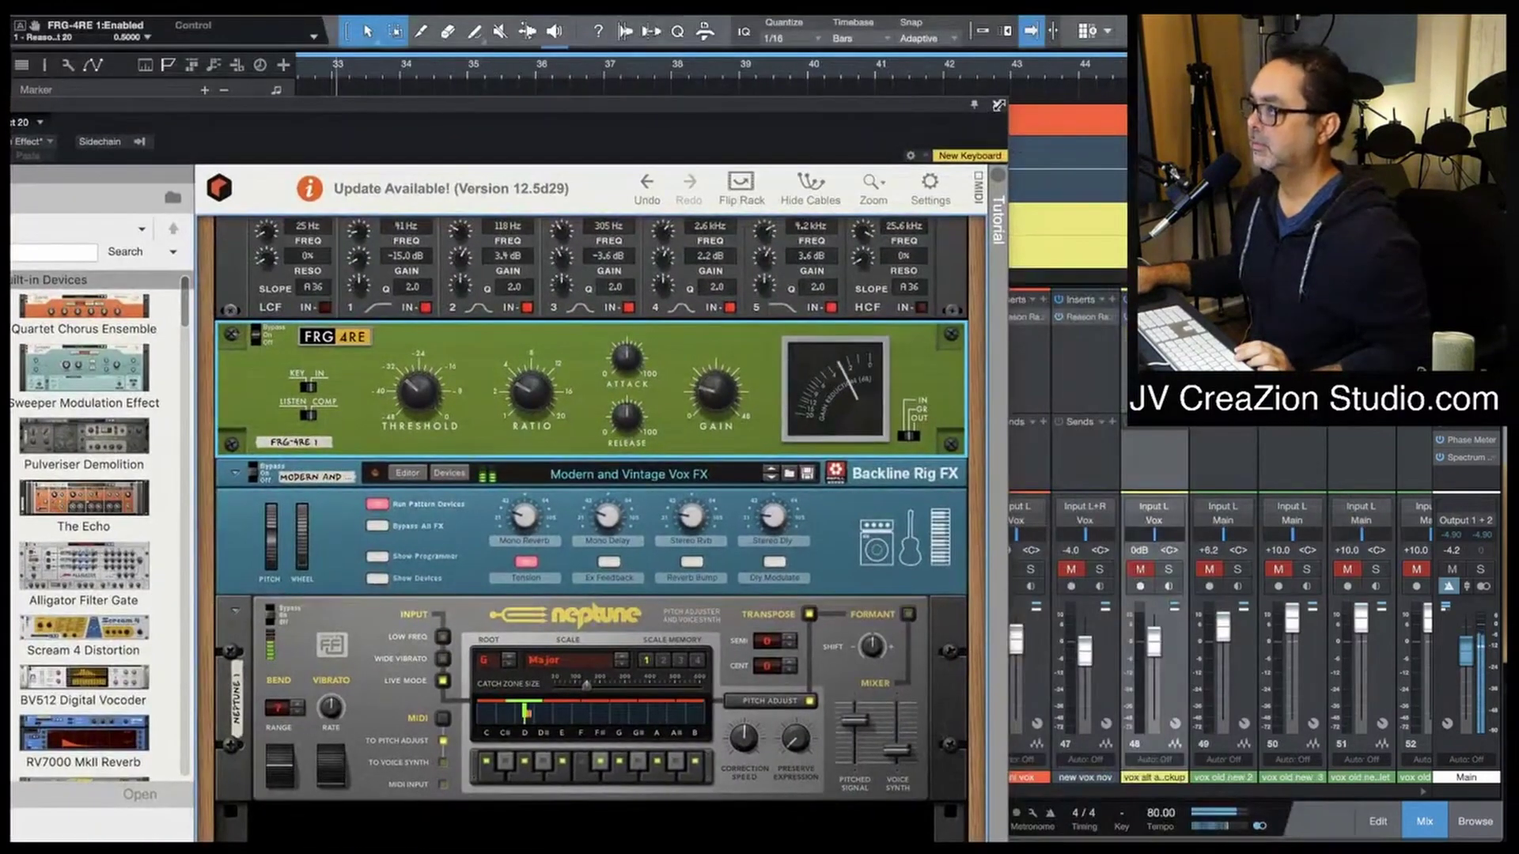
{"action": "scroll", "coordinate": [651, 296], "scroll_direction": "up", "scroll_amount": 3}
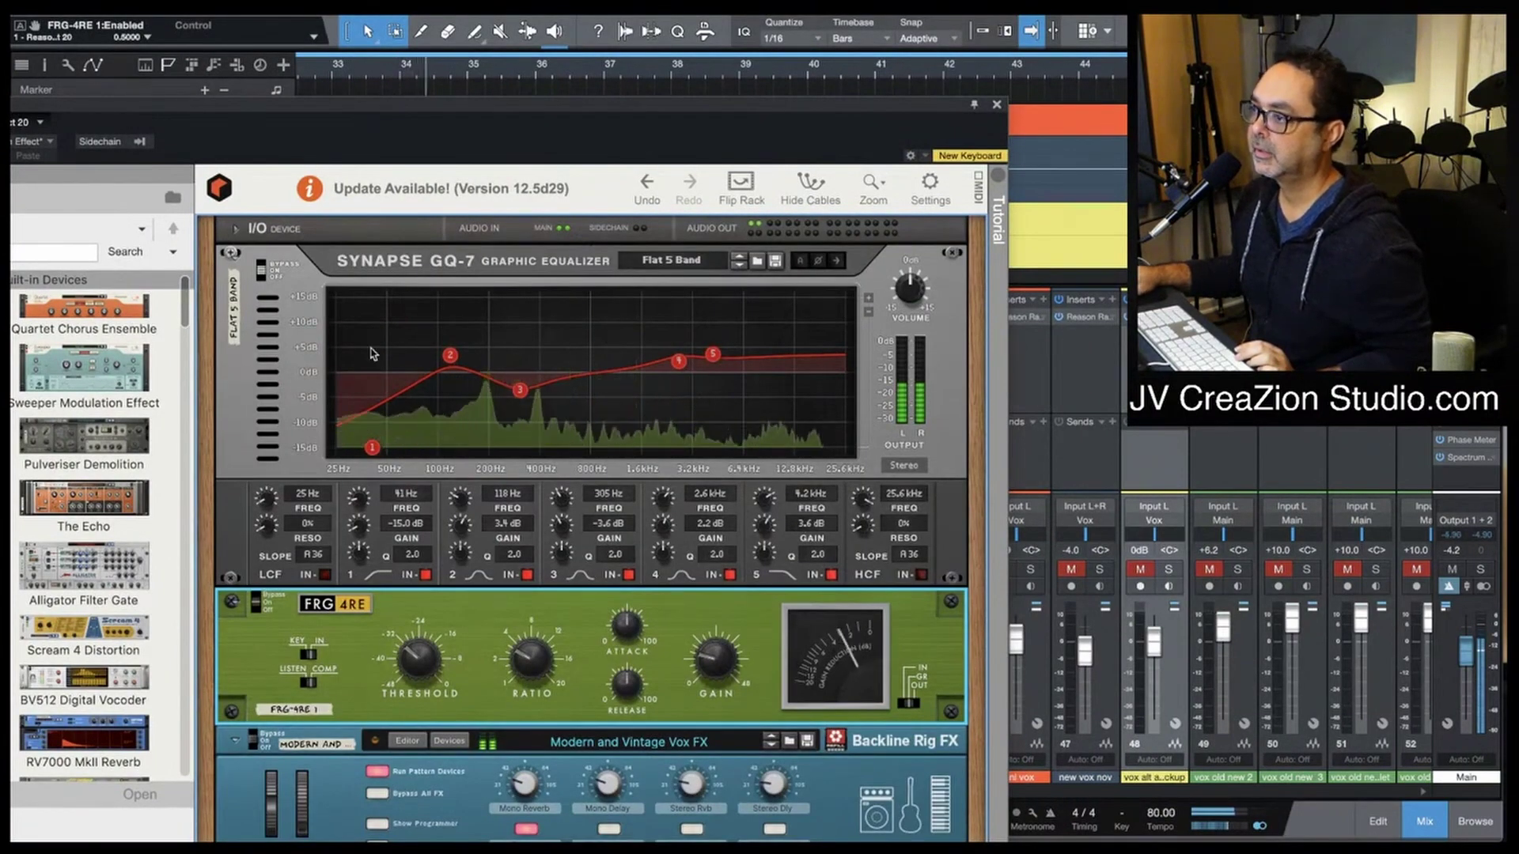
Step: Reopen the vocal's Reason rack and switch the FRG-4RE compressor on
{"action": "left_click", "coordinate": [998, 107]}
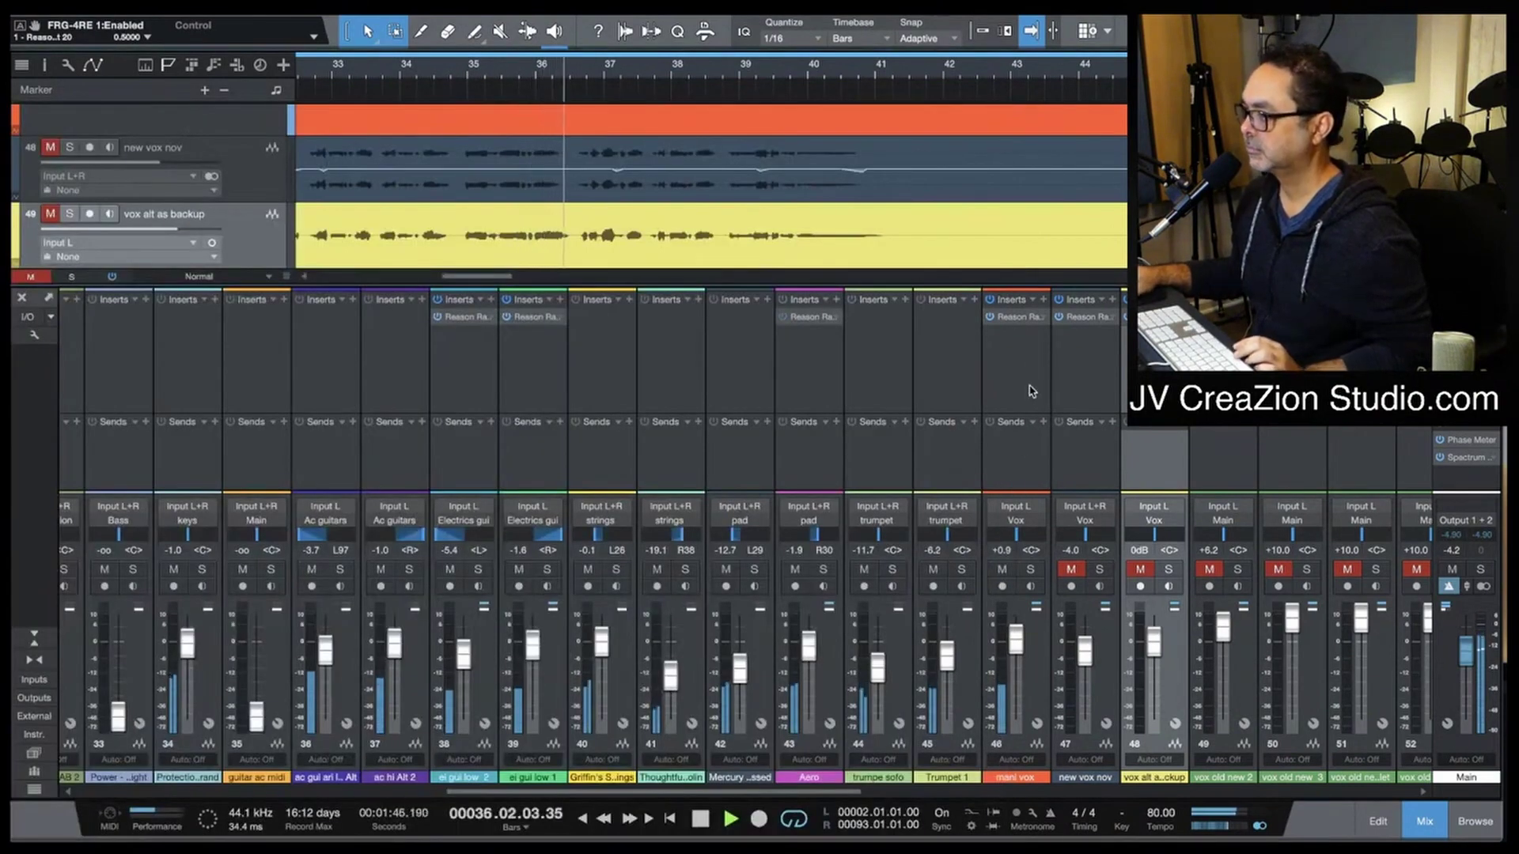
{"action": "left_click", "coordinate": [1020, 318]}
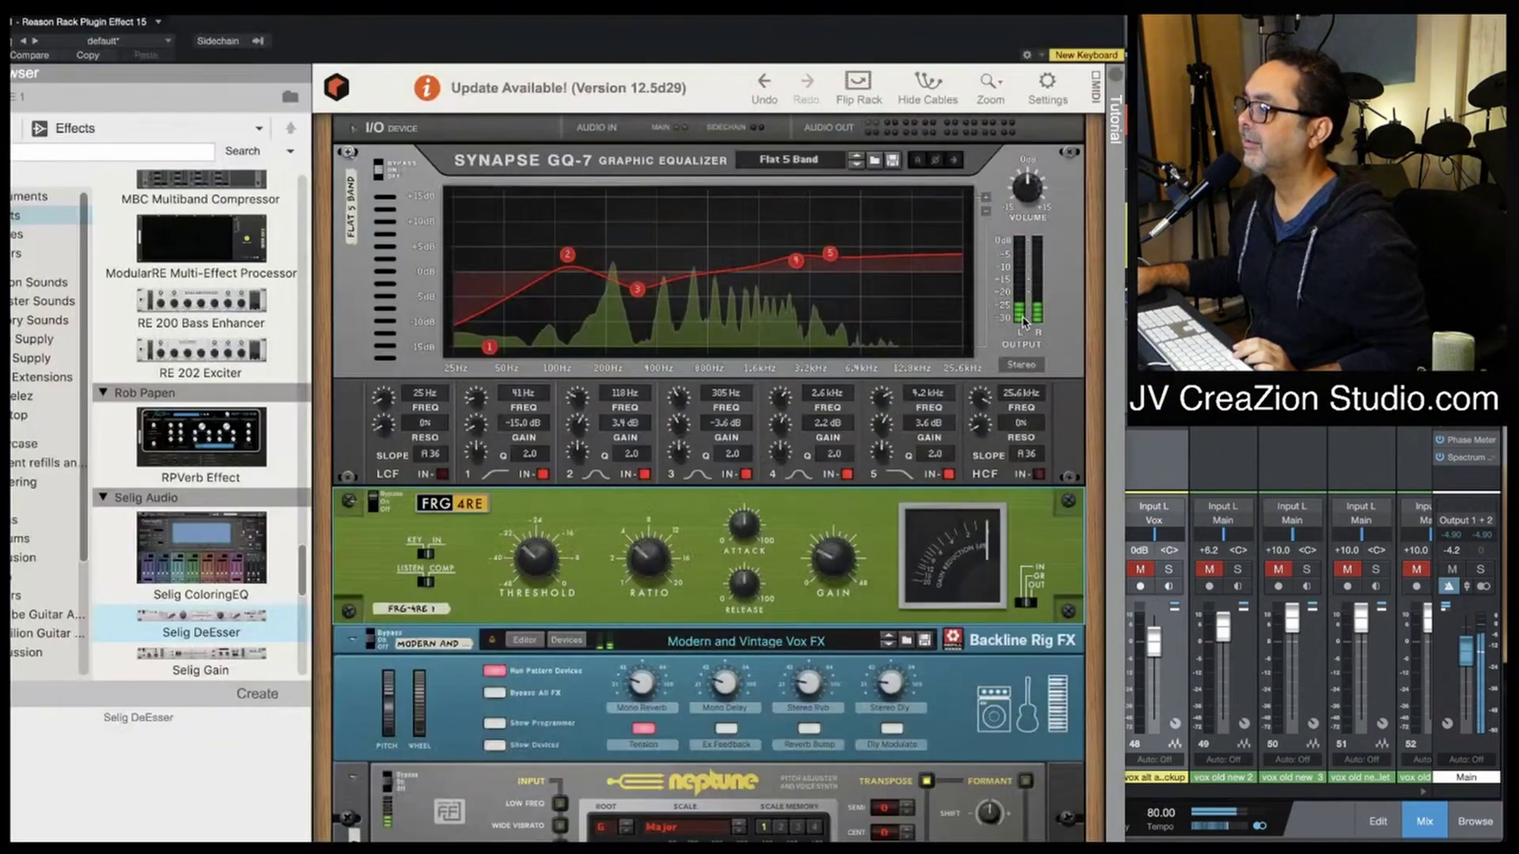
{"action": "left_click", "coordinate": [374, 505]}
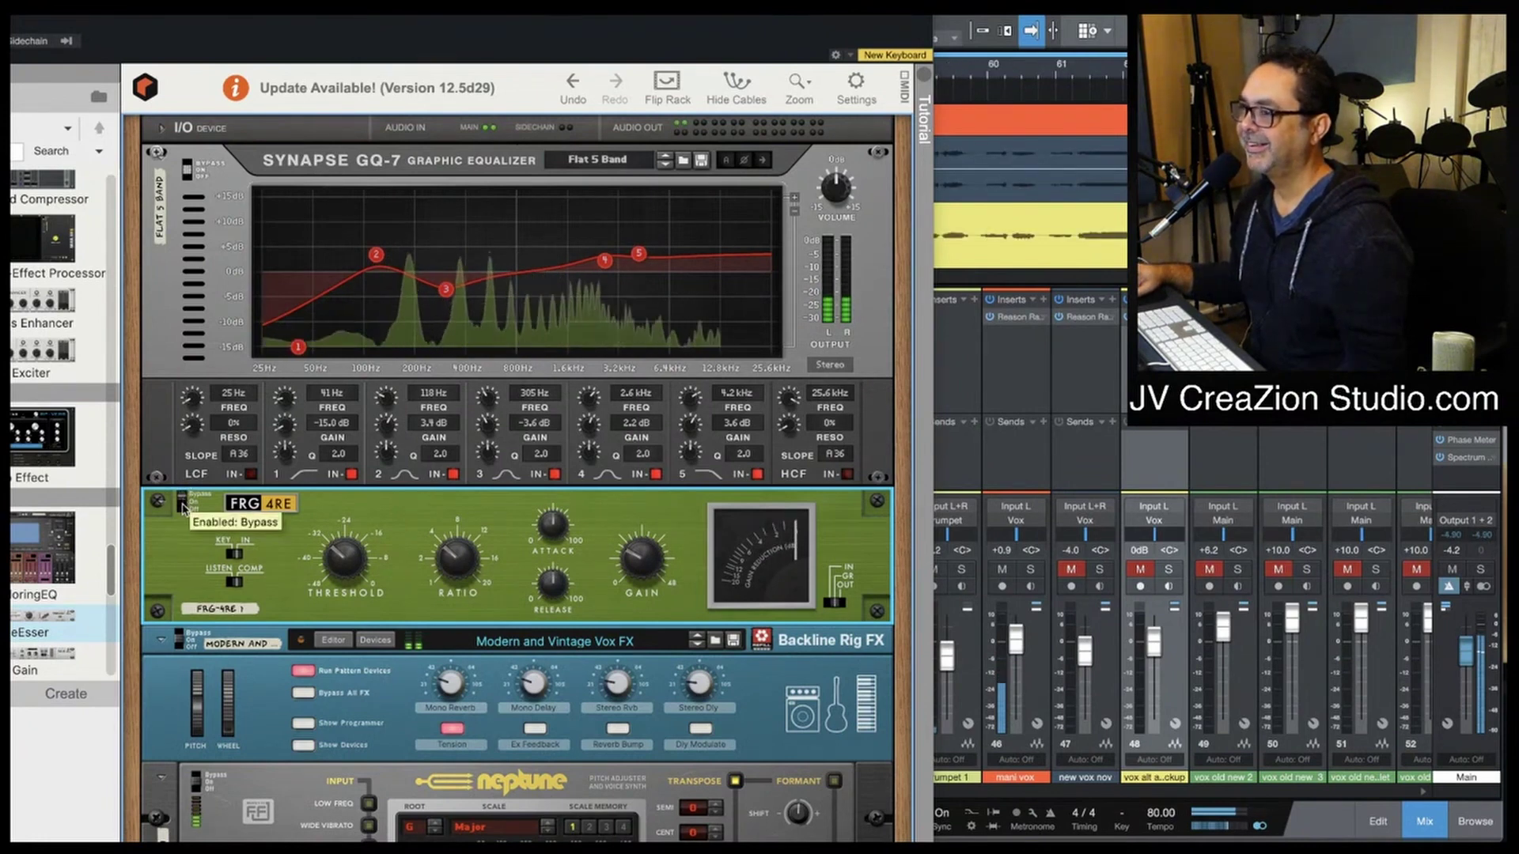
{"action": "left_click", "coordinate": [183, 507]}
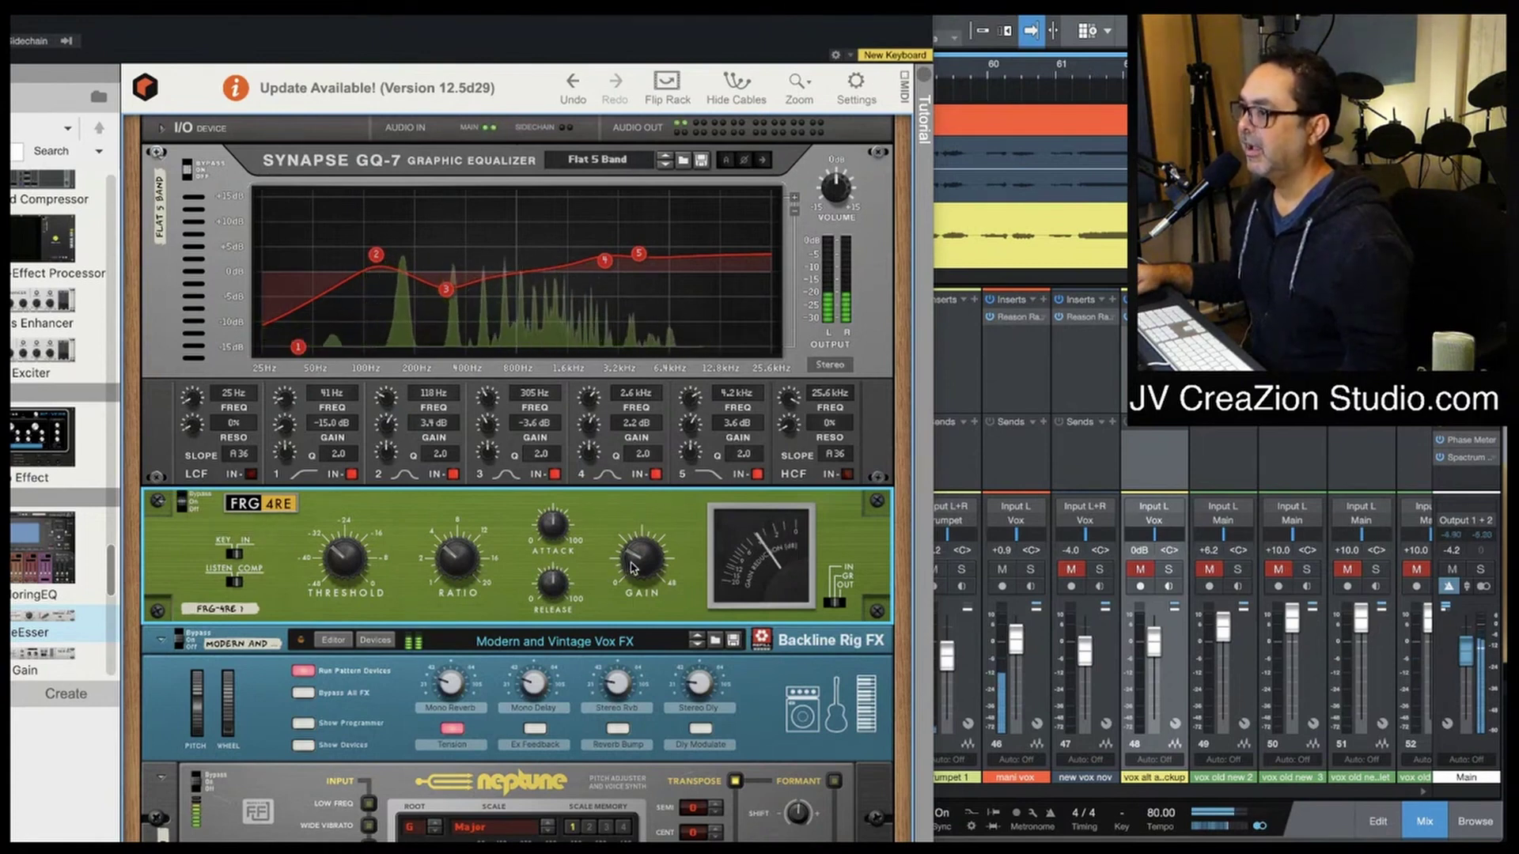
Step: Raise the FRG-4RE output gain to 9.0 dB and stop playback
{"action": "mouse_move", "coordinate": [633, 565]}
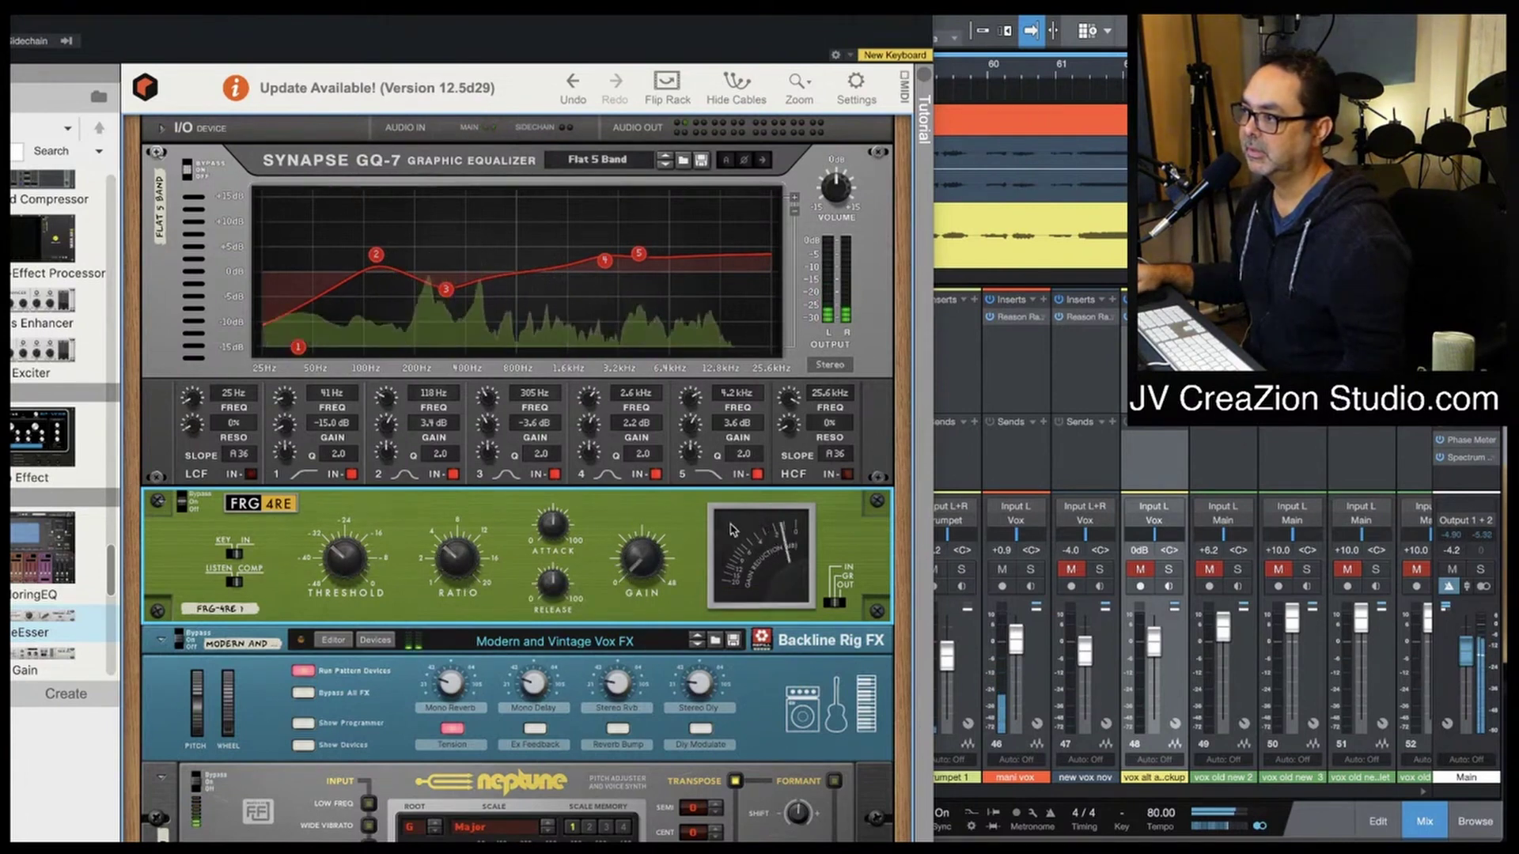
{"action": "left_click_drag", "start_coordinate": [639, 574], "coordinate": [635, 558]}
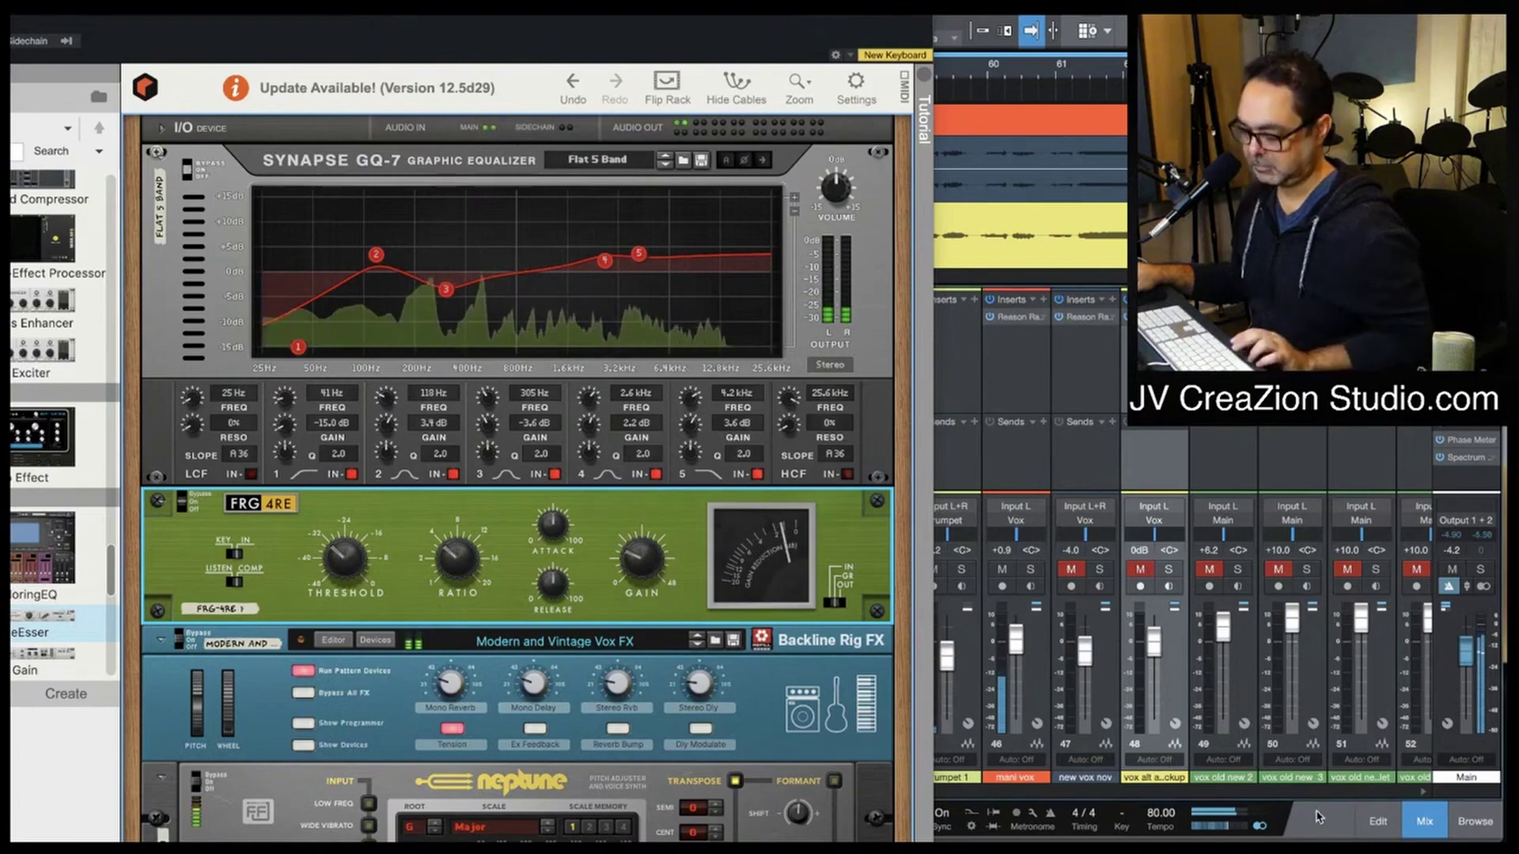
{"action": "key", "text": "space"}
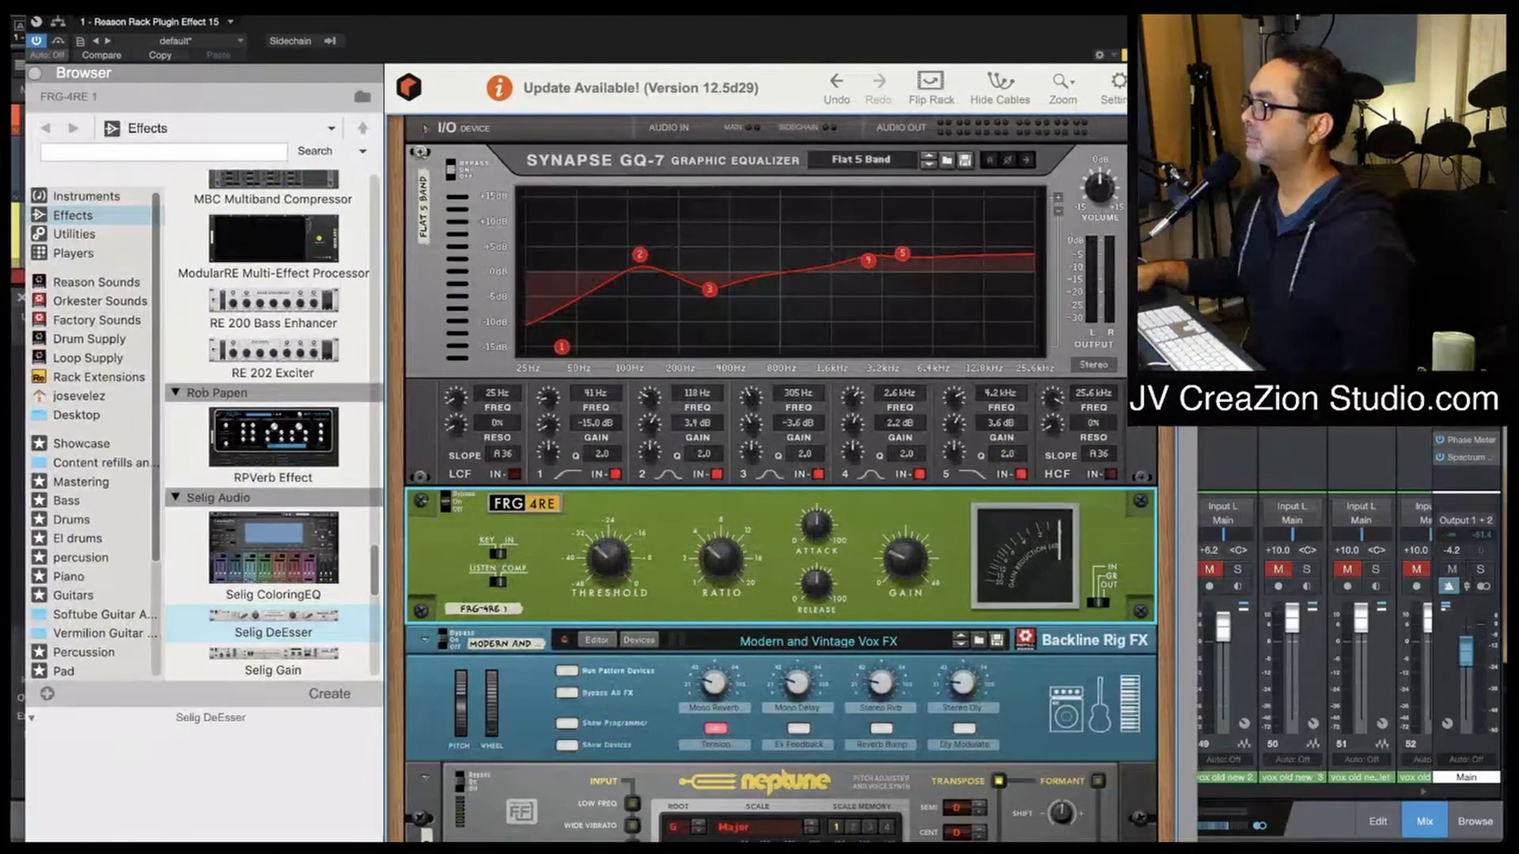
Step: Drag the Selig DeEsser from the effects list into the rack above Neptune
{"action": "left_click", "coordinate": [273, 633]}
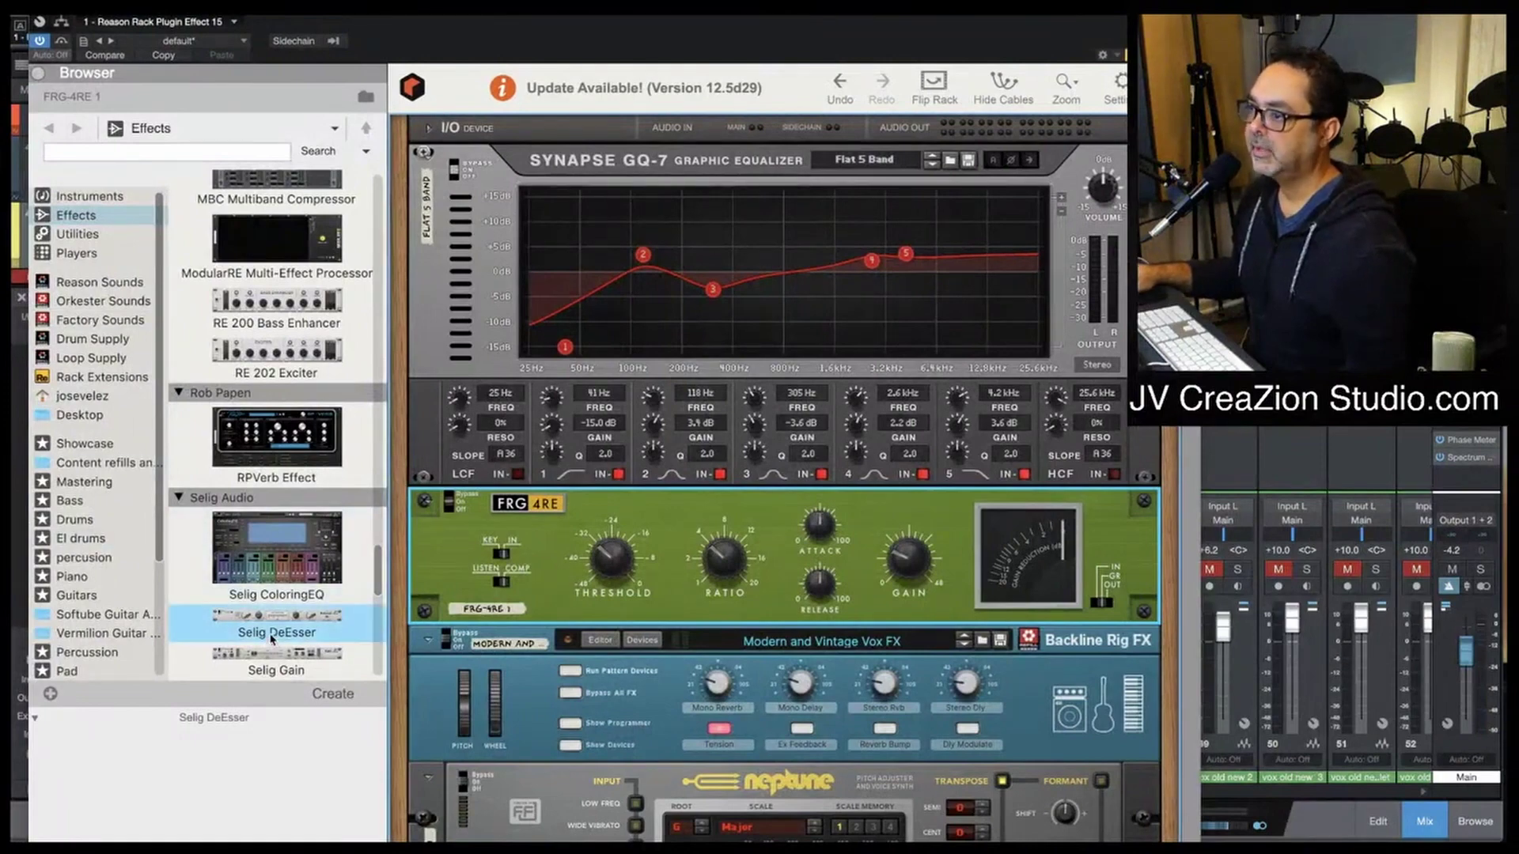
{"action": "scroll", "coordinate": [617, 669], "scroll_direction": "down", "scroll_amount": 4}
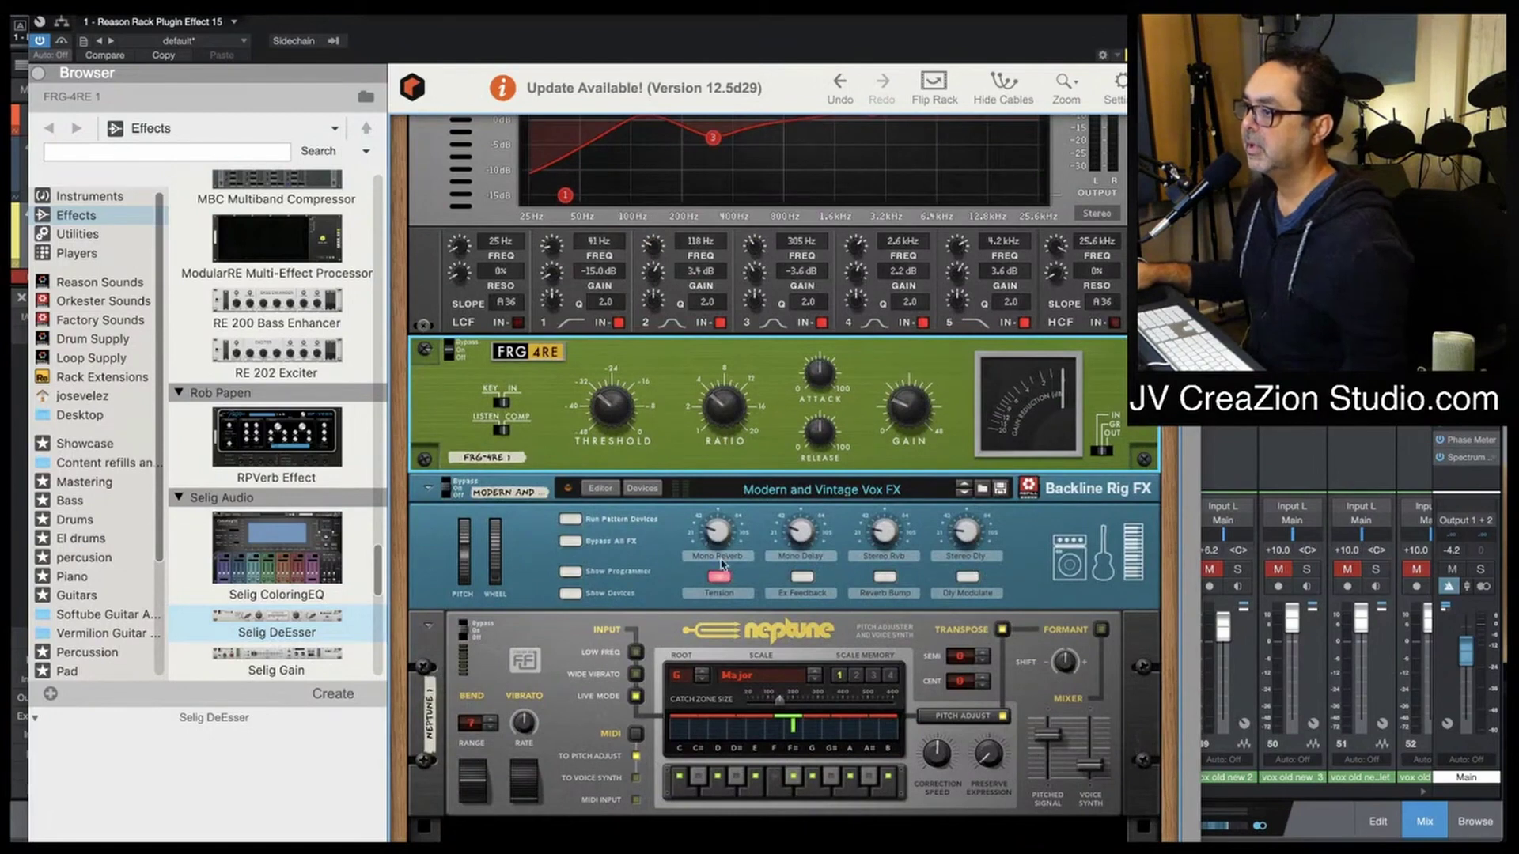
{"action": "left_click", "coordinate": [284, 623]}
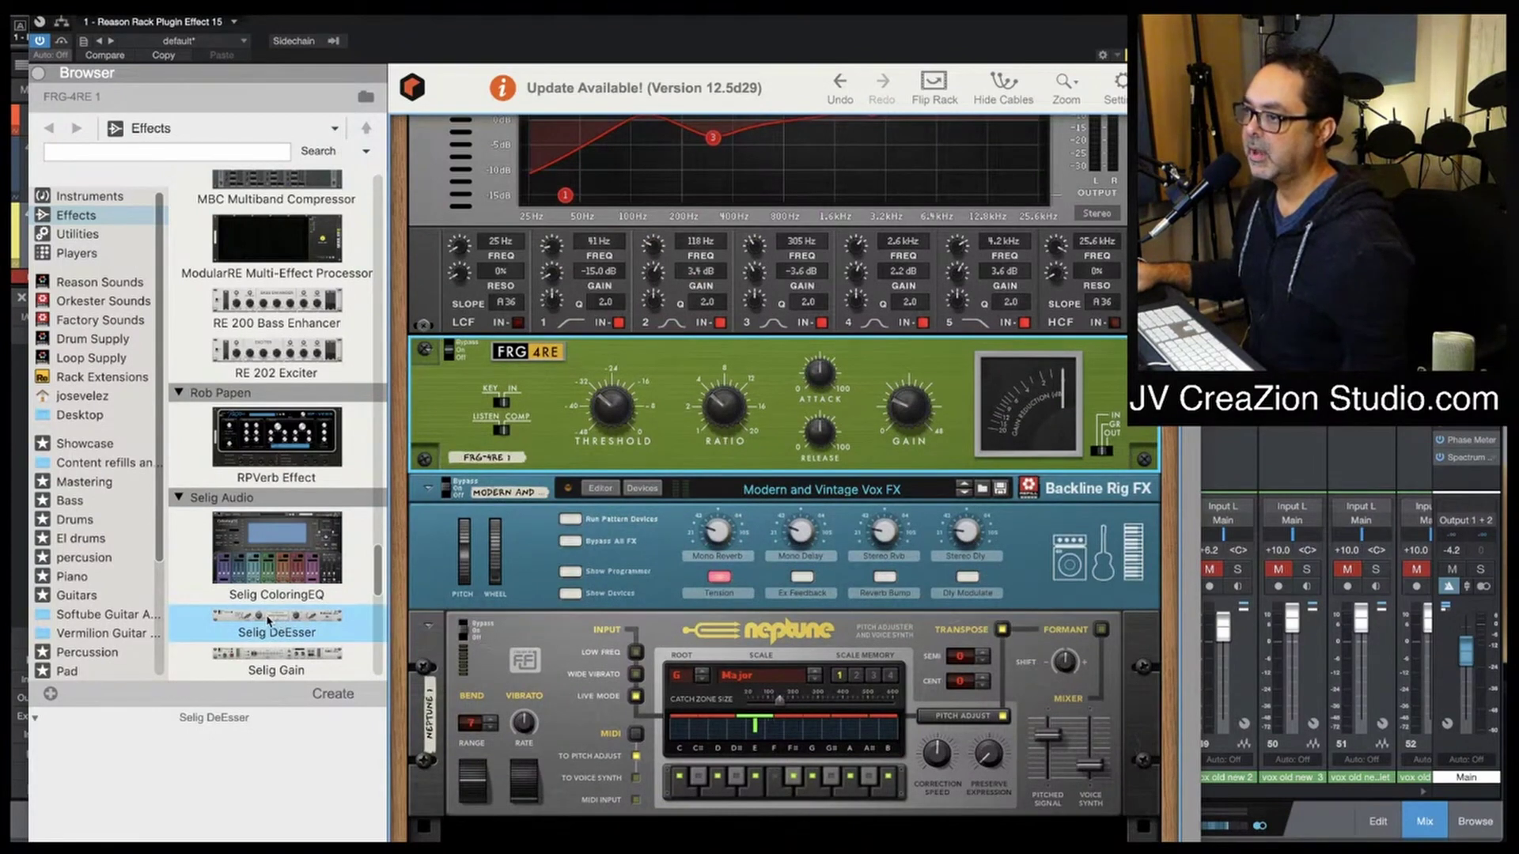
{"action": "mouse_move", "coordinate": [269, 621]}
{"action": "left_mouse_down"}
{"action": "mouse_move", "coordinate": [649, 621]}
{"action": "mouse_move", "coordinate": [657, 483]}
{"action": "mouse_move", "coordinate": [660, 621]}
{"action": "left_mouse_up"}
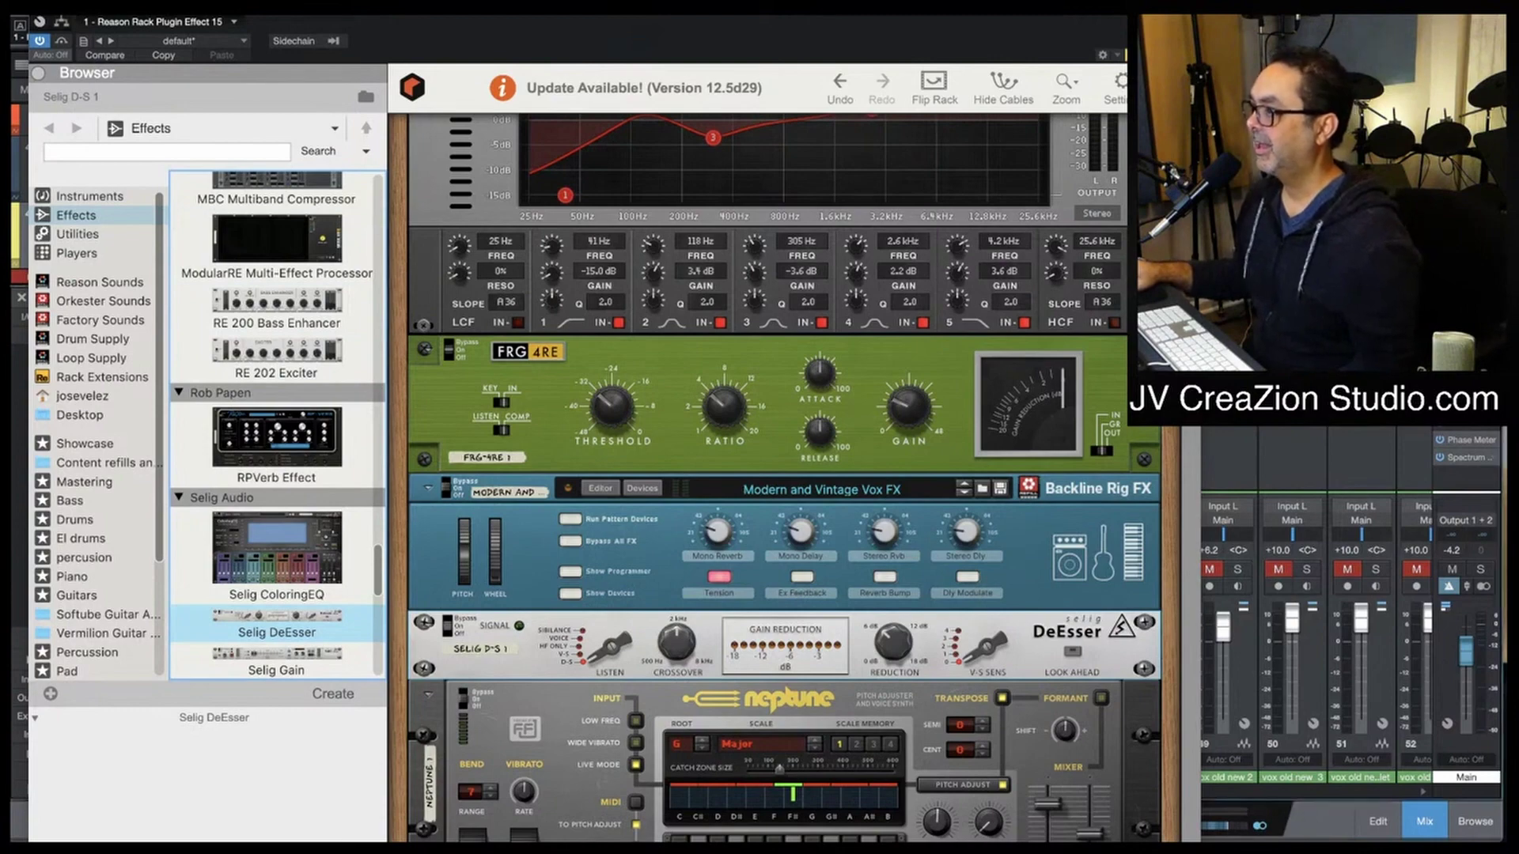
Step: Hide the device browser, play from around bar 51, then restart playback near bar 74
{"action": "key", "text": "F5"}
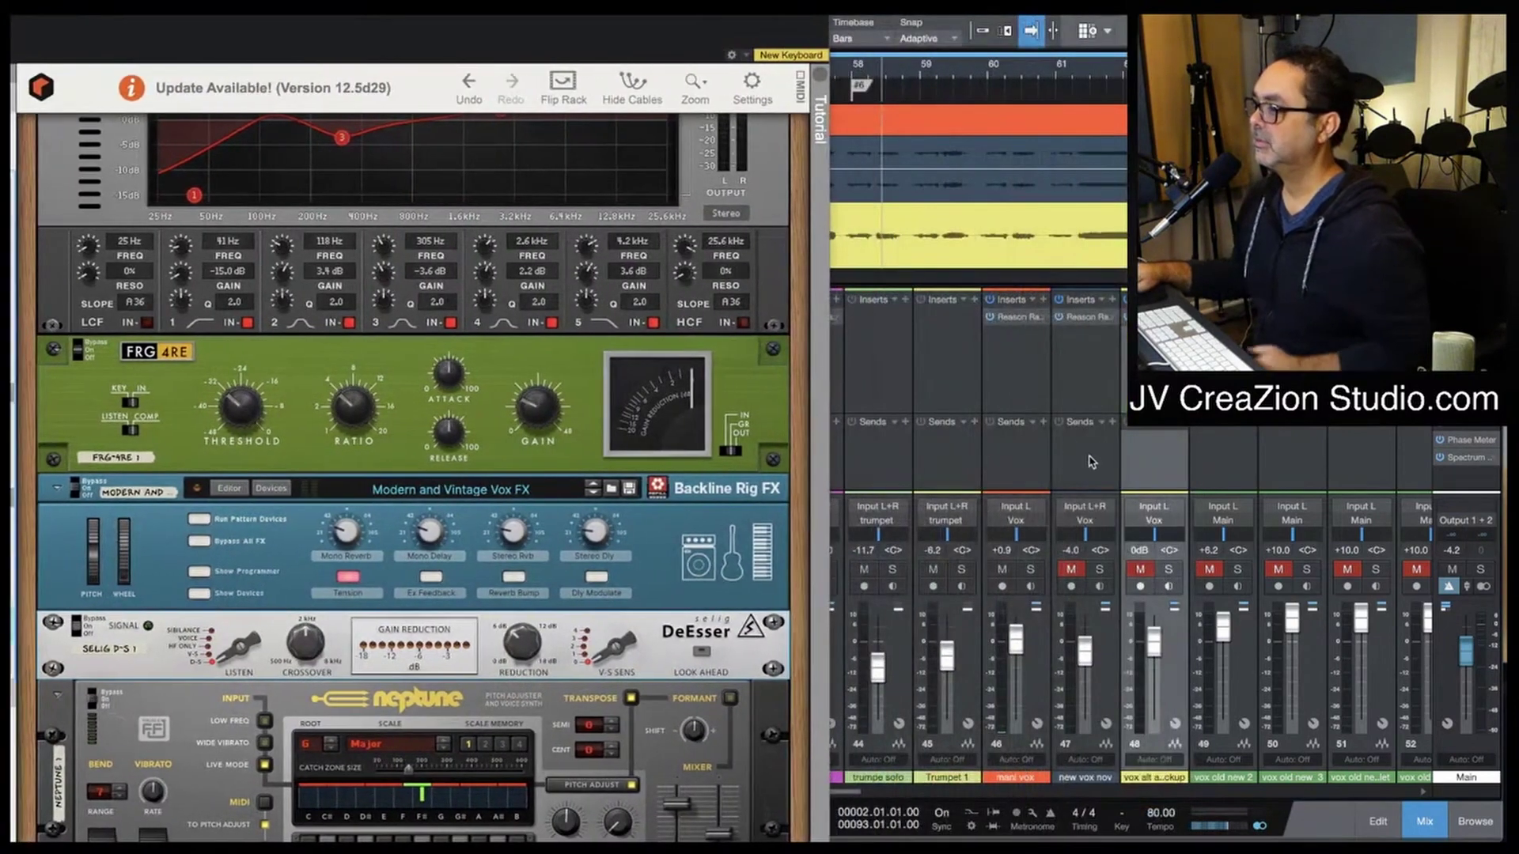
{"action": "scroll", "coordinate": [892, 76], "scroll_direction": "left", "scroll_amount": 5}
{"action": "scroll", "coordinate": [892, 76], "scroll_direction": "left", "scroll_amount": 5}
{"action": "left_click", "coordinate": [892, 76]}
{"action": "key", "text": "space"}
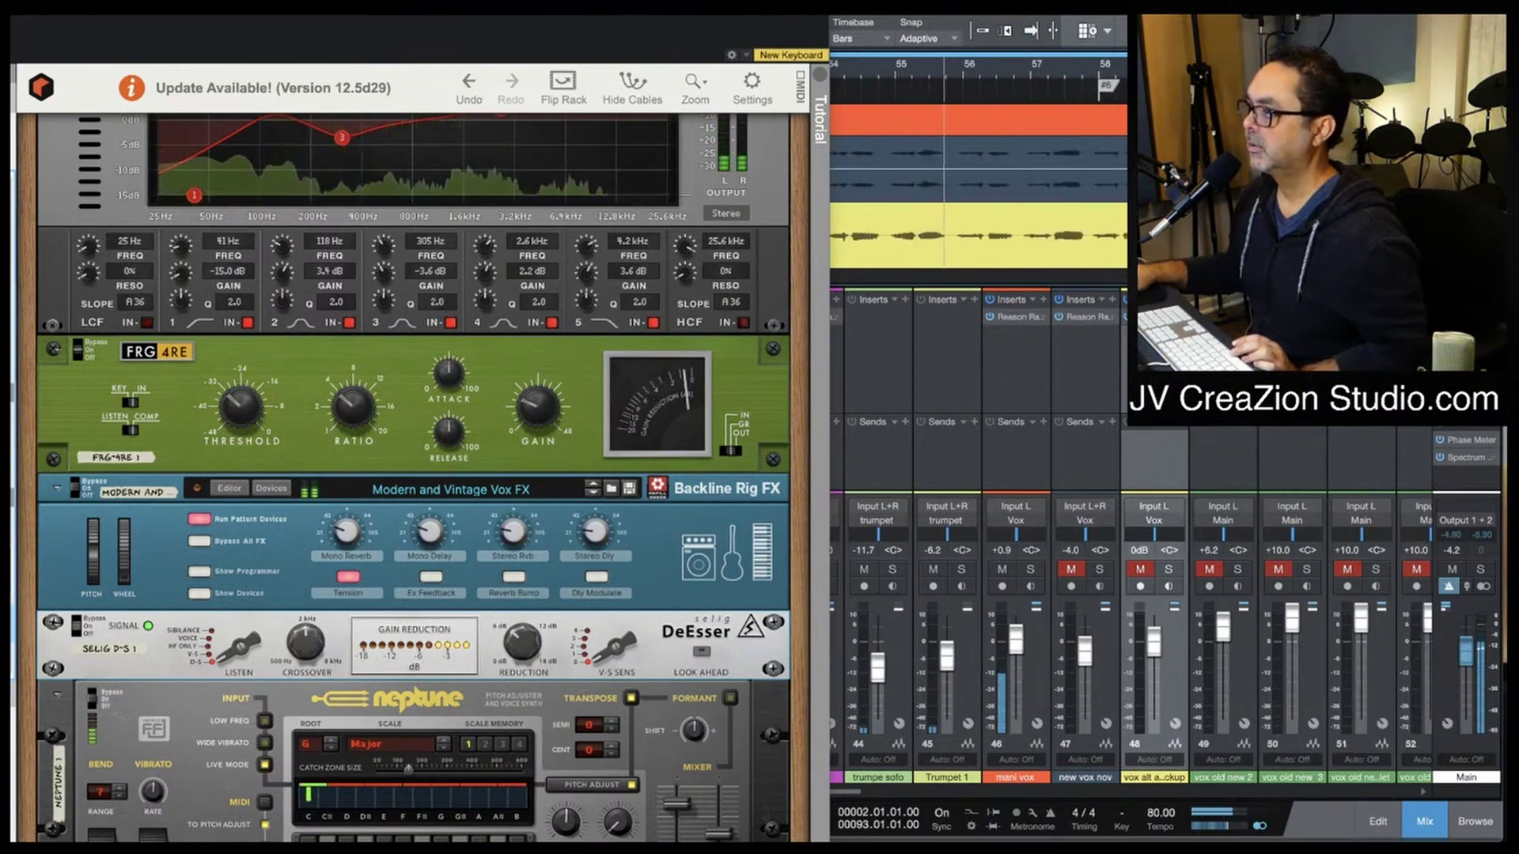
{"action": "key", "text": "f"}
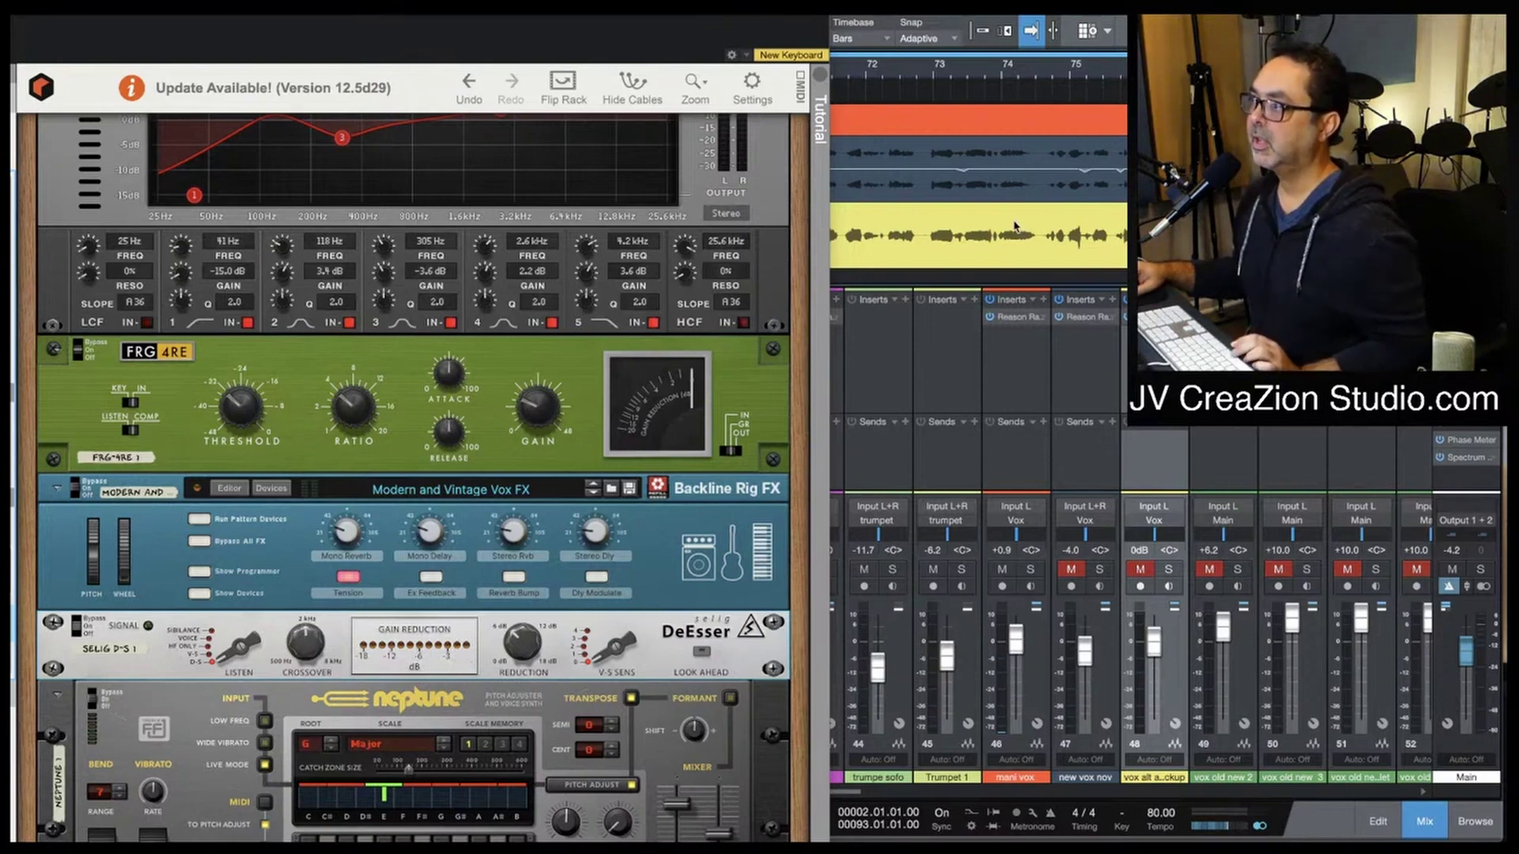
{"action": "left_click", "coordinate": [891, 72]}
{"action": "key", "text": "space"}
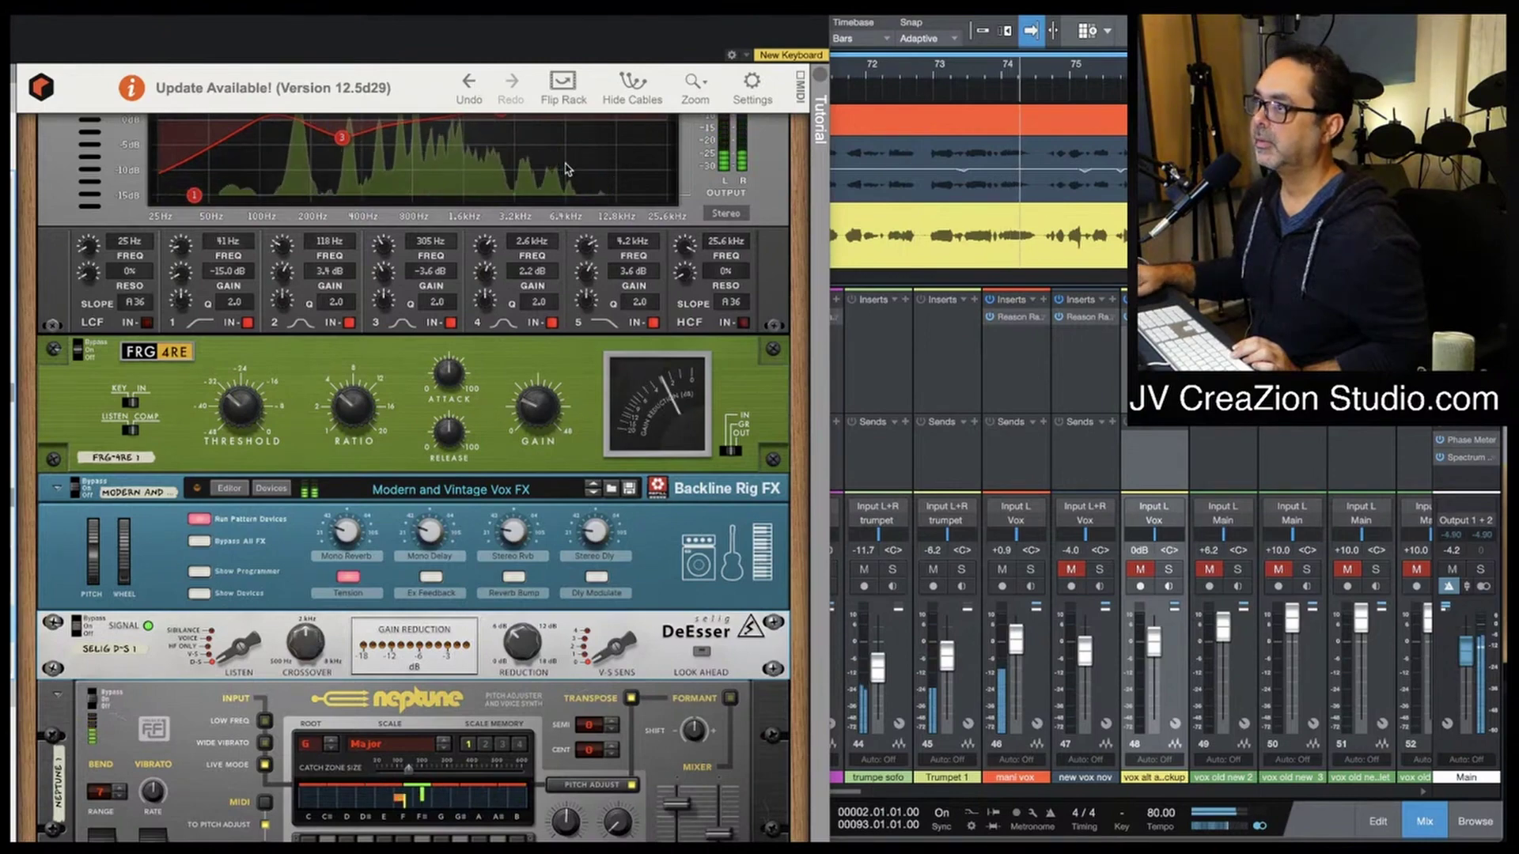
Step: Stop playback, select the DeEsser device, and replay the vocal from near bar 74
{"action": "scroll", "coordinate": [567, 167], "scroll_direction": "up", "scroll_amount": 1}
{"action": "scroll", "coordinate": [566, 168], "scroll_direction": "up", "scroll_amount": 5}
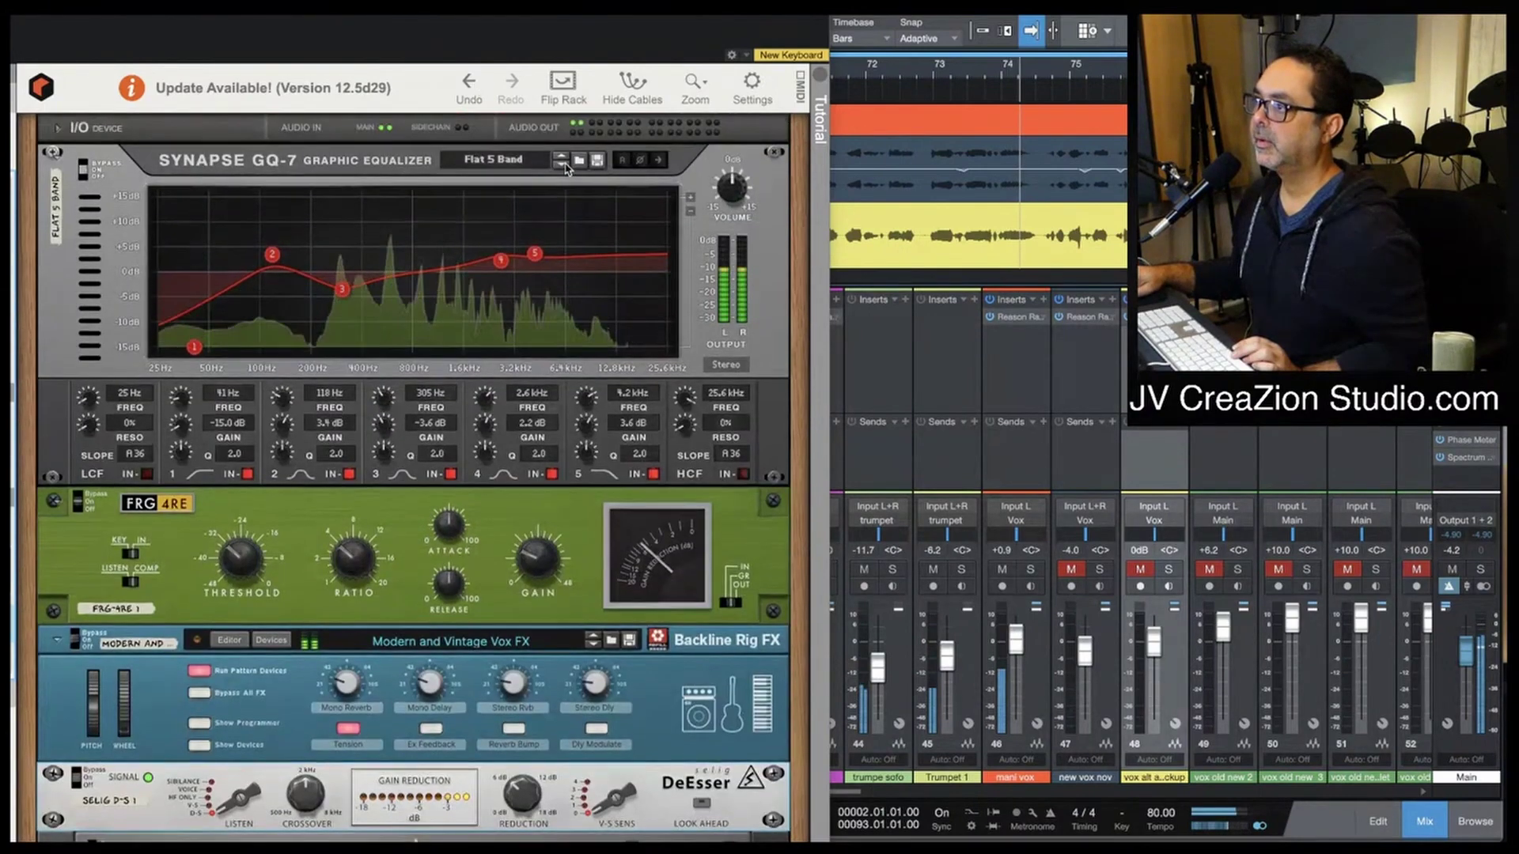
{"action": "key", "text": "space"}
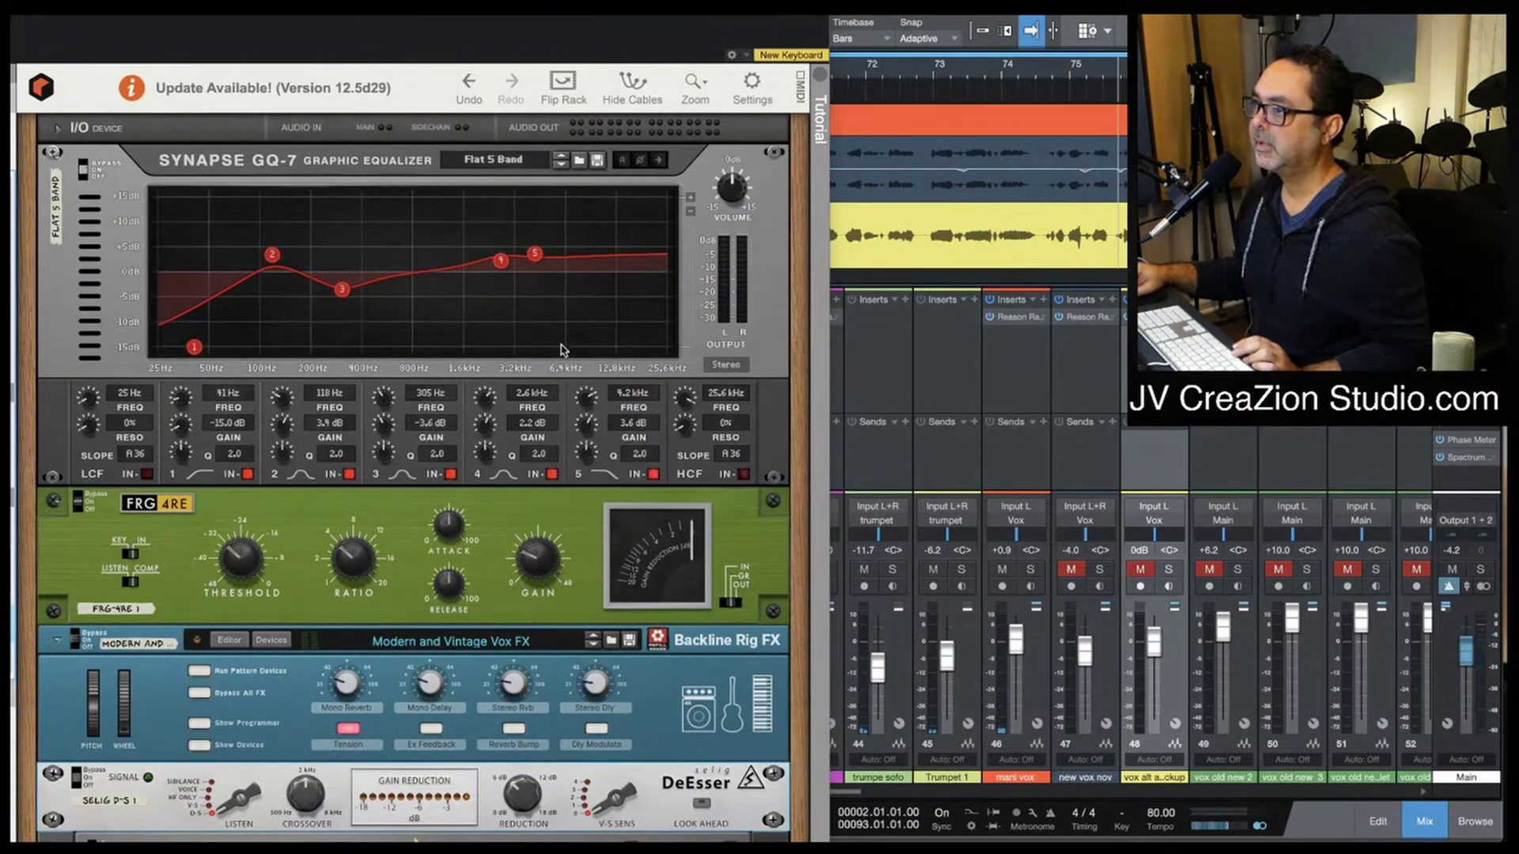
{"action": "scroll", "coordinate": [374, 637], "scroll_direction": "down", "scroll_amount": 5}
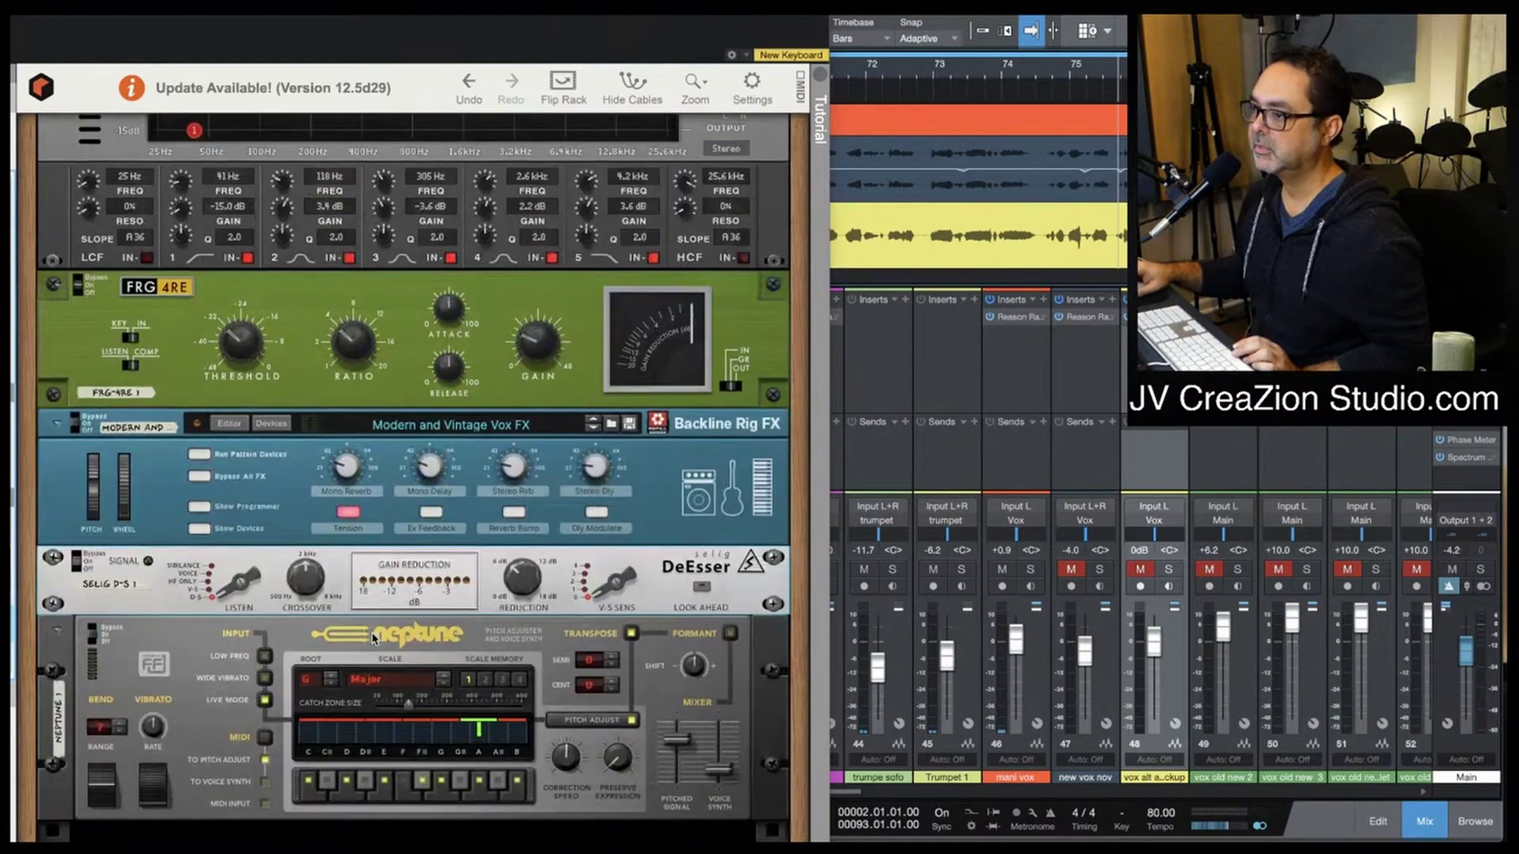
{"action": "left_click", "coordinate": [314, 570]}
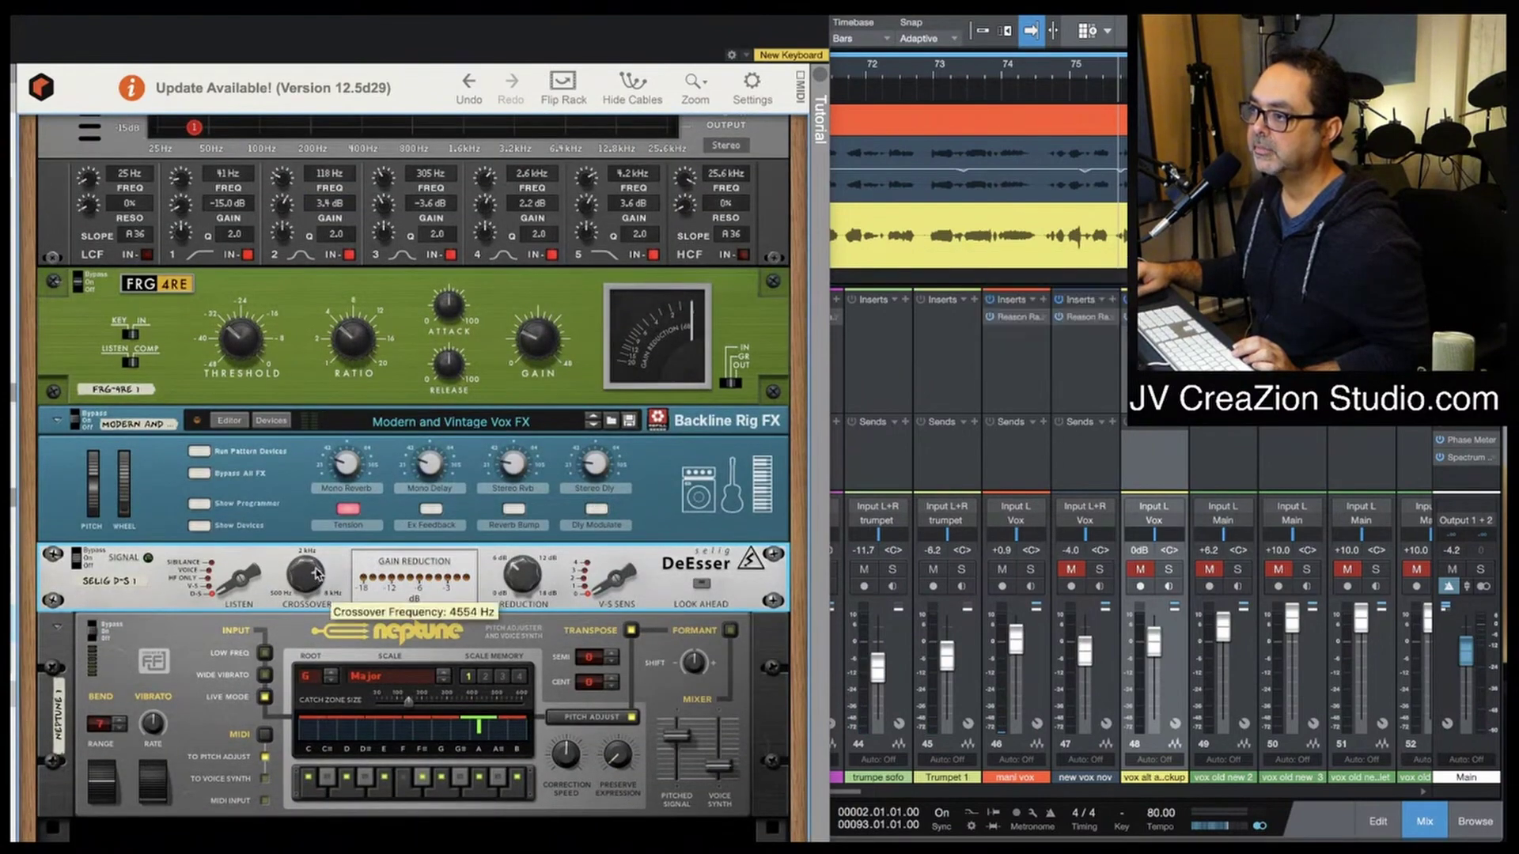
{"action": "left_click", "coordinate": [995, 71]}
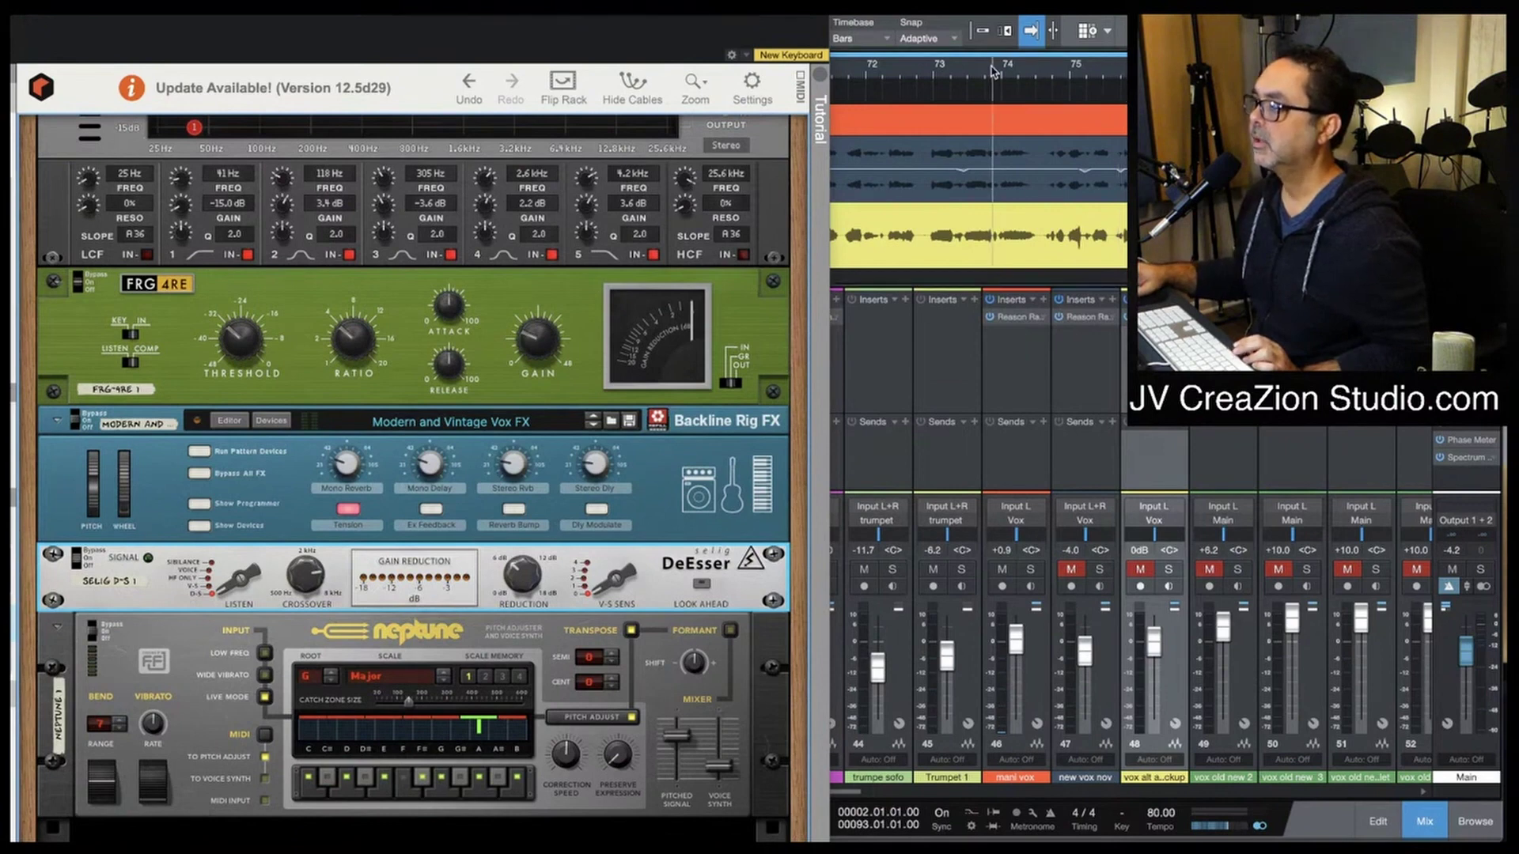
{"action": "key", "text": "space"}
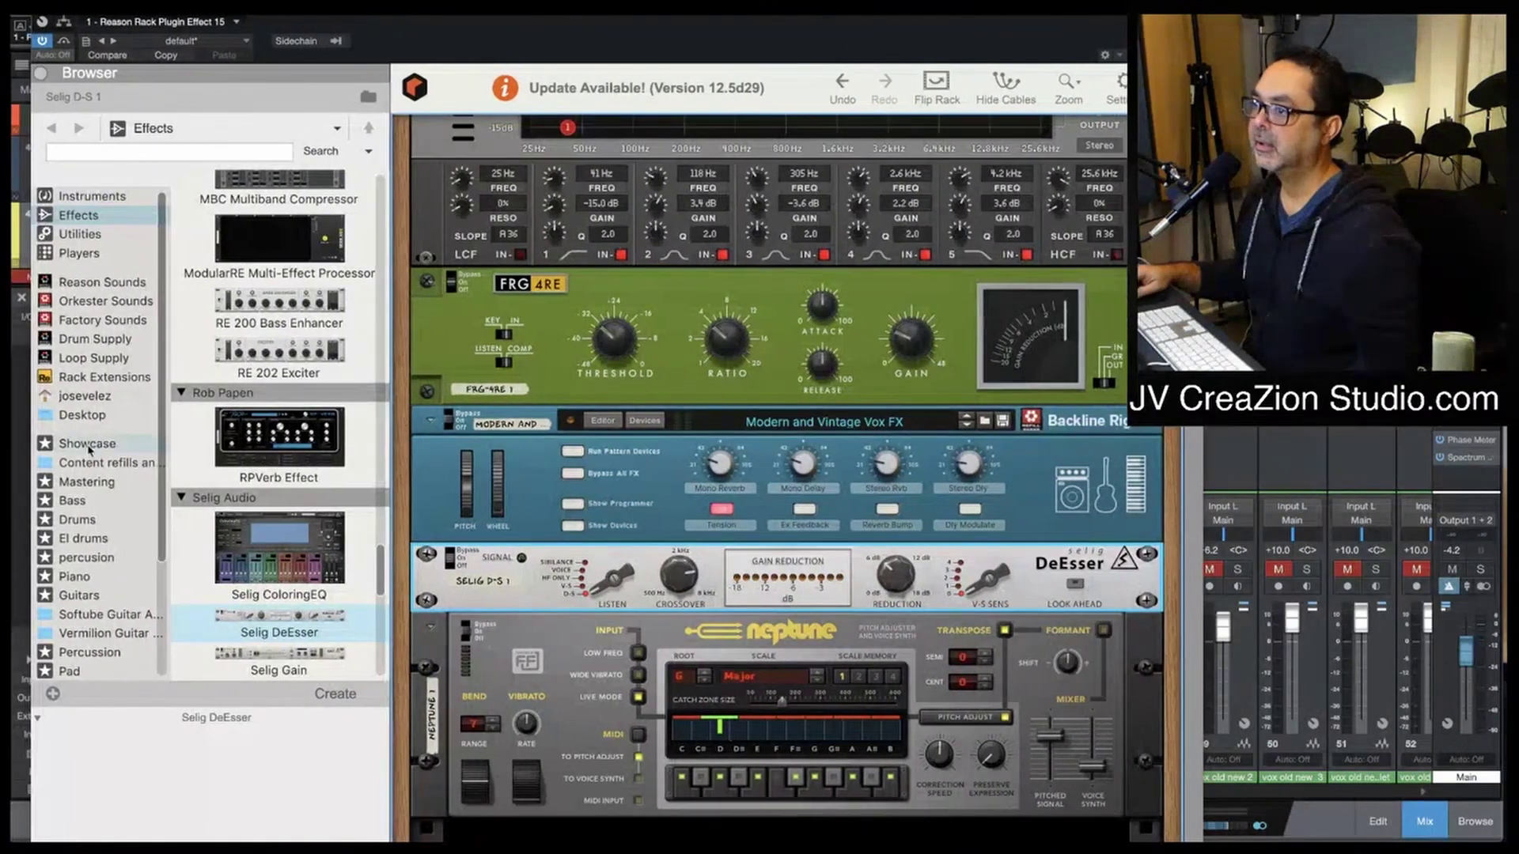
Step: Select the Selig DeEsser entry in the Reason Rack browser list
{"action": "left_click", "coordinate": [305, 633]}
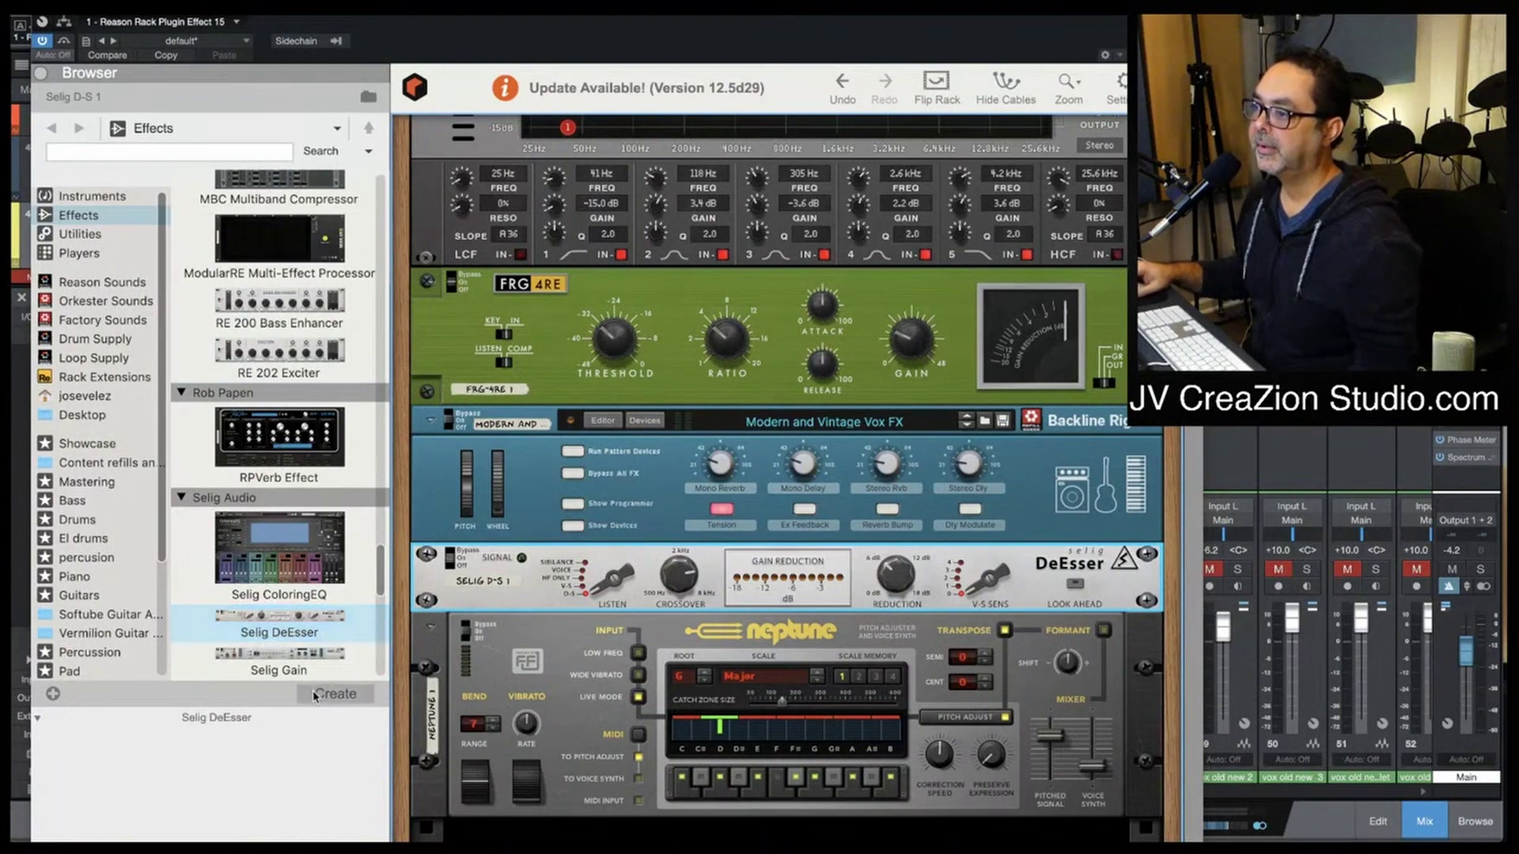
{"action": "scroll", "coordinate": [265, 650], "scroll_direction": "down", "scroll_amount": 3}
{"action": "left_click", "coordinate": [267, 556]}
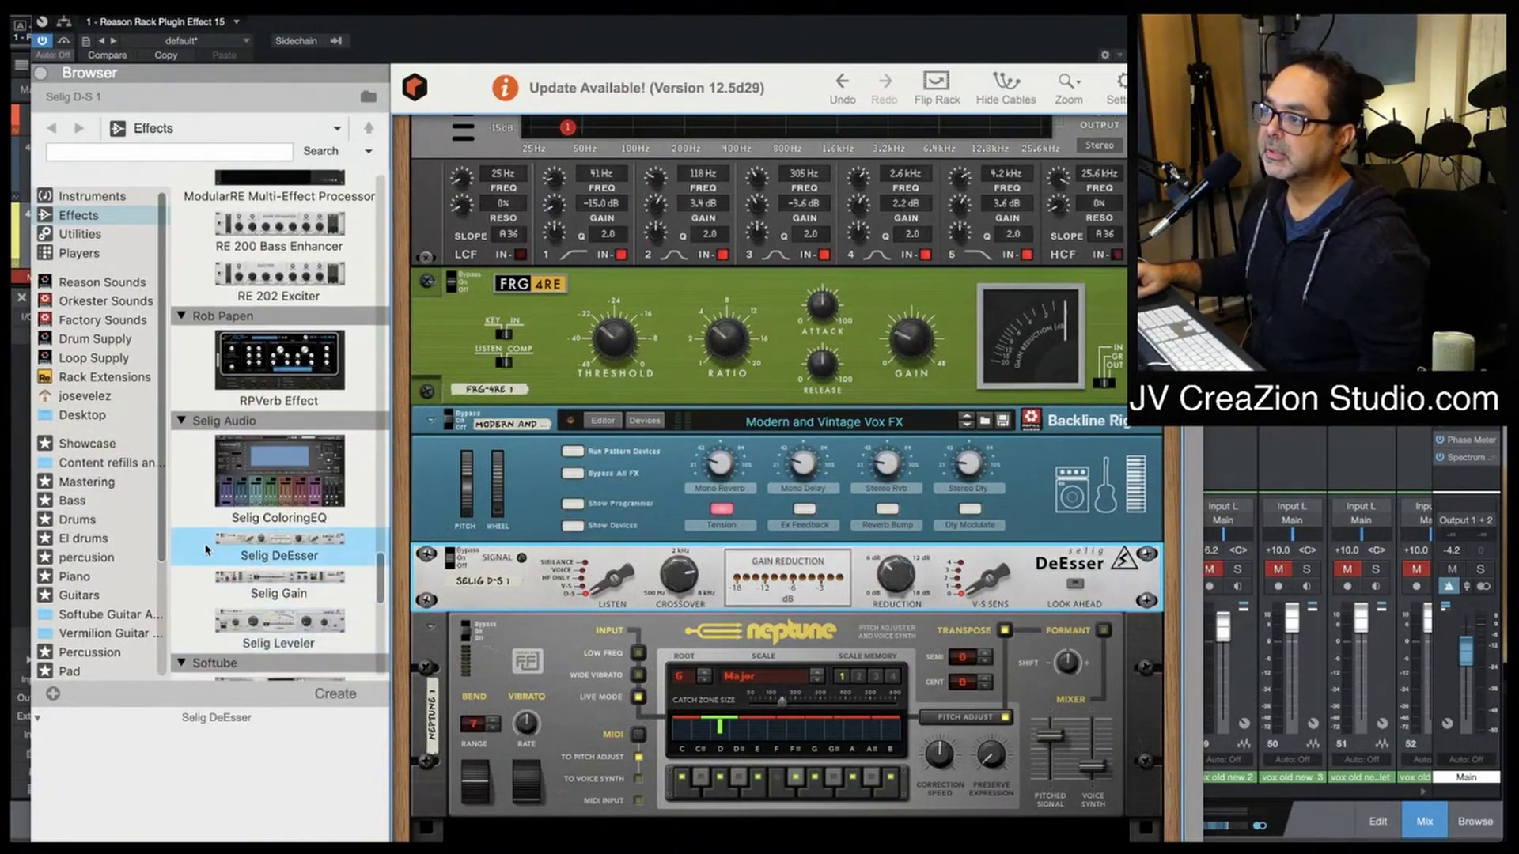
{"action": "scroll", "coordinate": [74, 396], "scroll_direction": "down", "scroll_amount": 3}
{"action": "scroll", "coordinate": [73, 395], "scroll_direction": "up", "scroll_amount": 3}
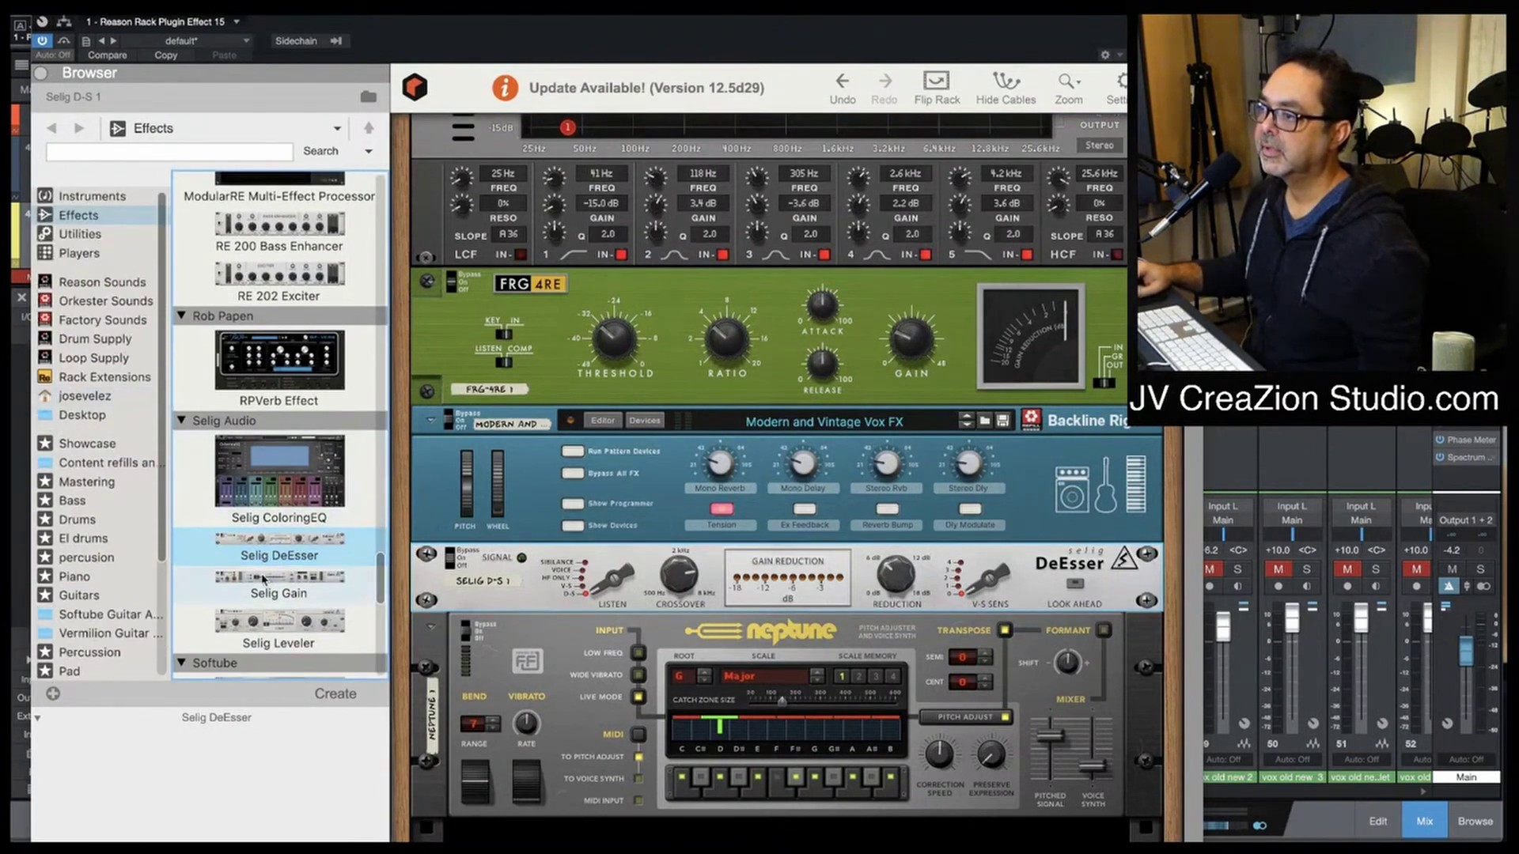
{"action": "scroll", "coordinate": [293, 581], "scroll_direction": "down", "scroll_amount": 2}
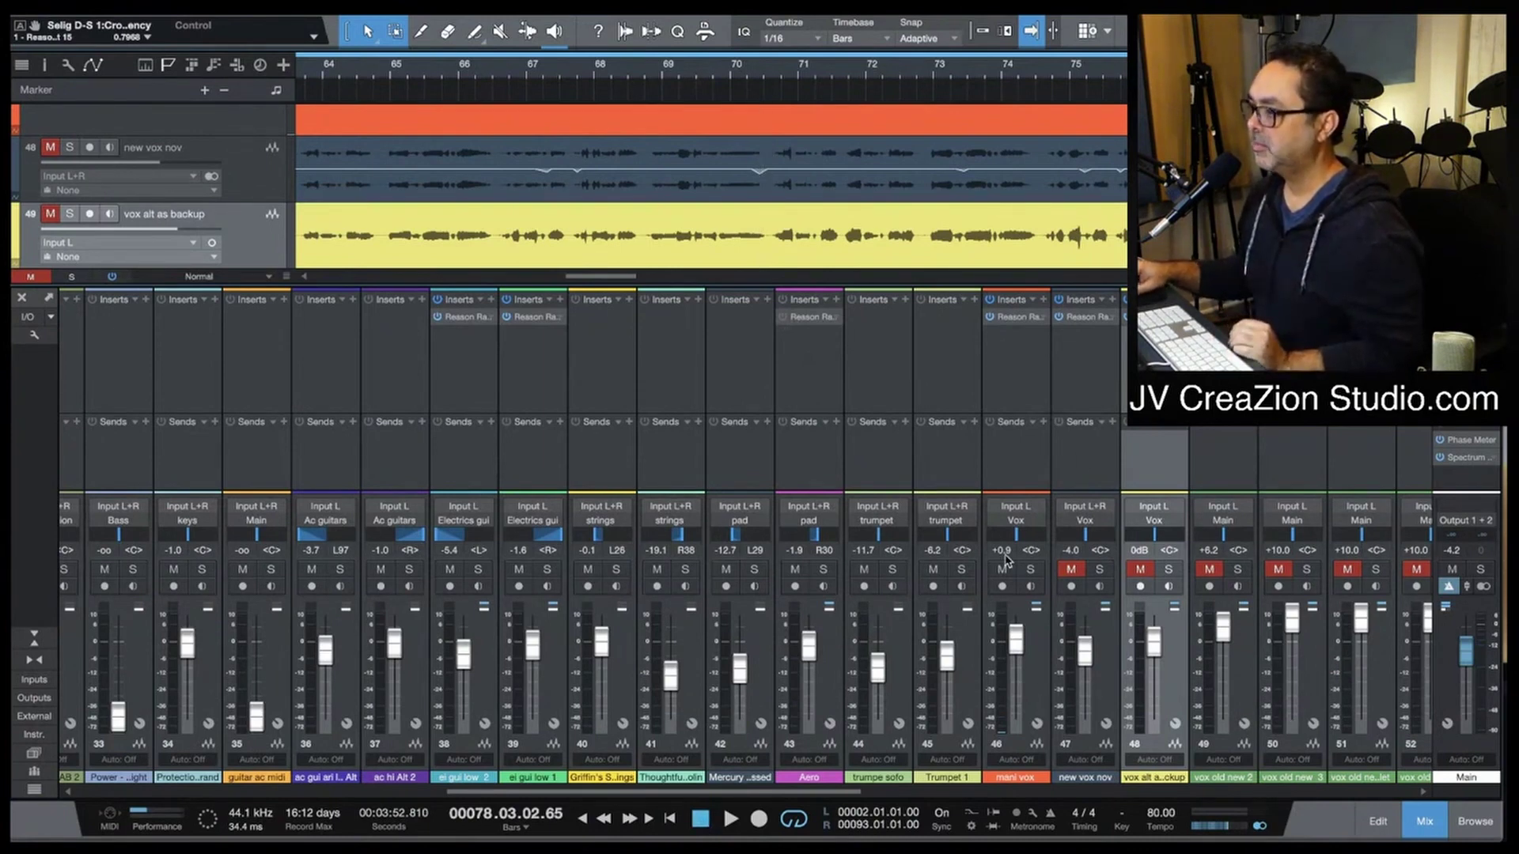
Step: Mute the mani vox channel and scroll along the mixer strips
{"action": "left_click", "coordinate": [1003, 570]}
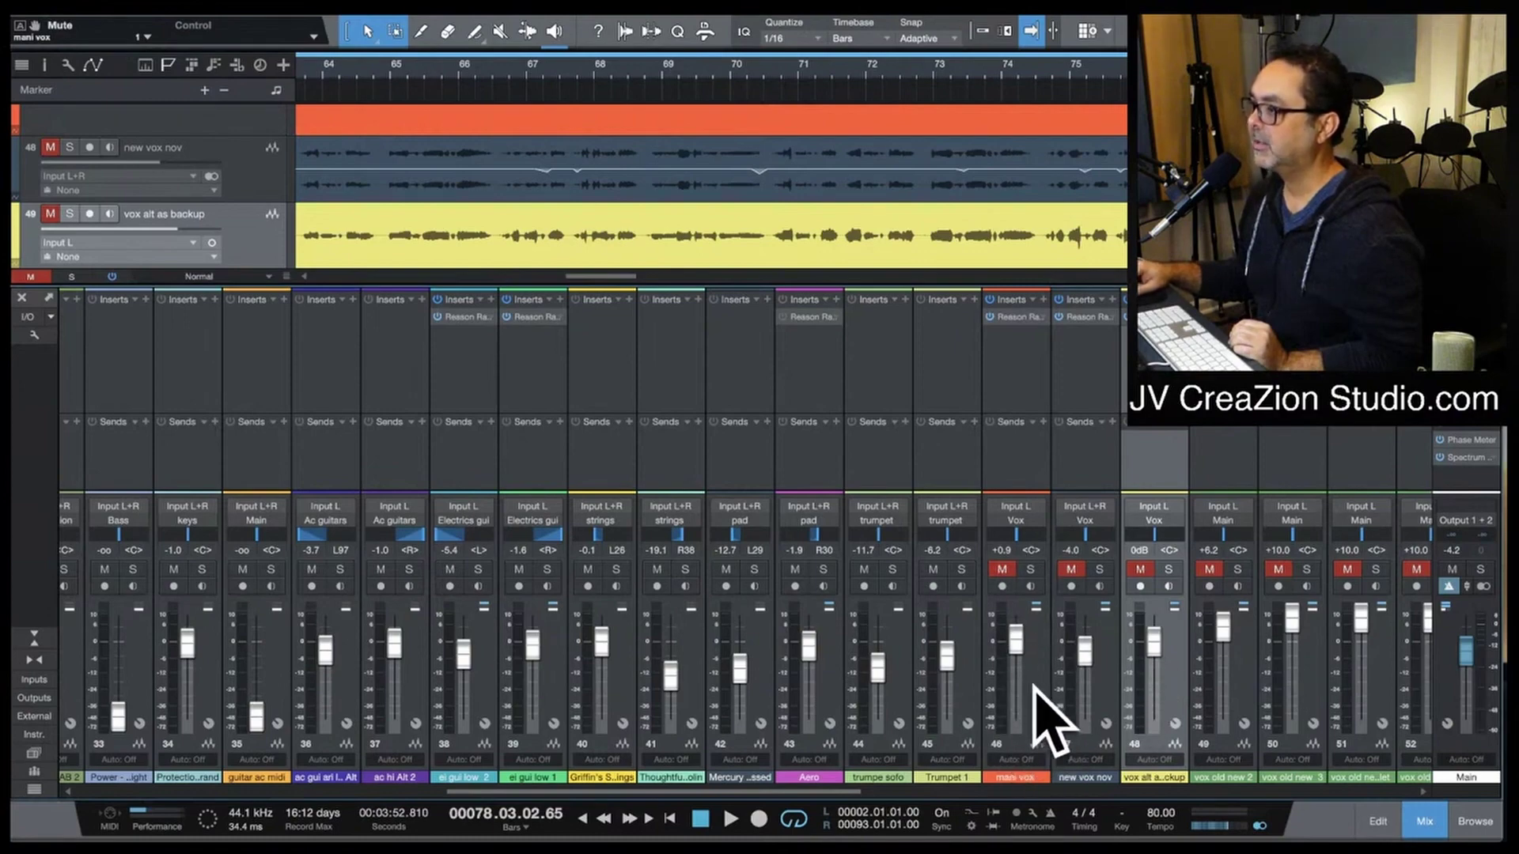
{"action": "scroll", "coordinate": [1036, 681], "scroll_direction": "right", "scroll_amount": 10}
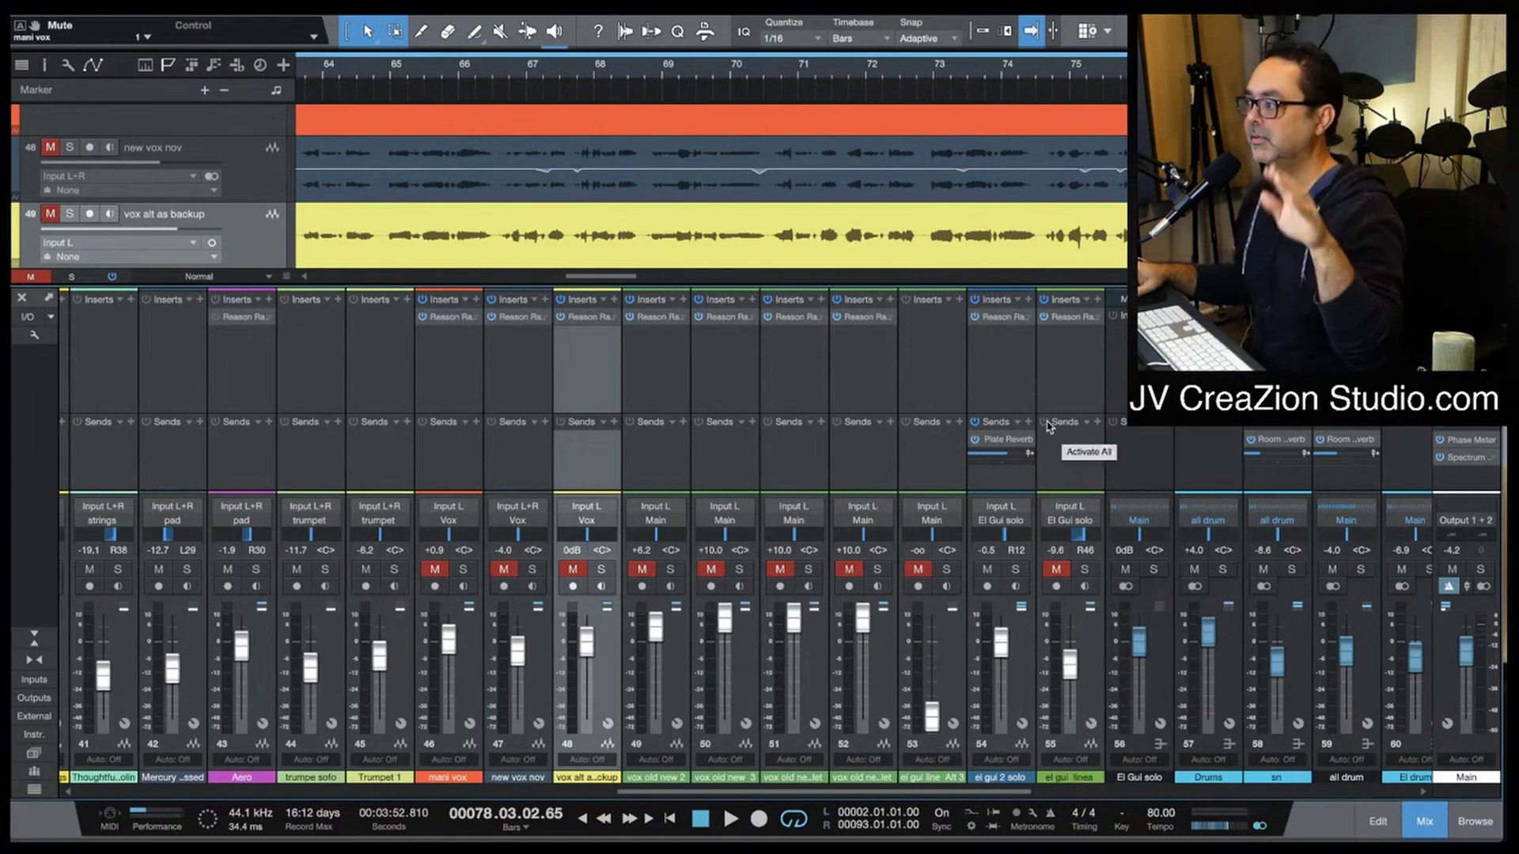
{"action": "scroll", "coordinate": [1050, 380], "scroll_direction": "left", "scroll_amount": 10}
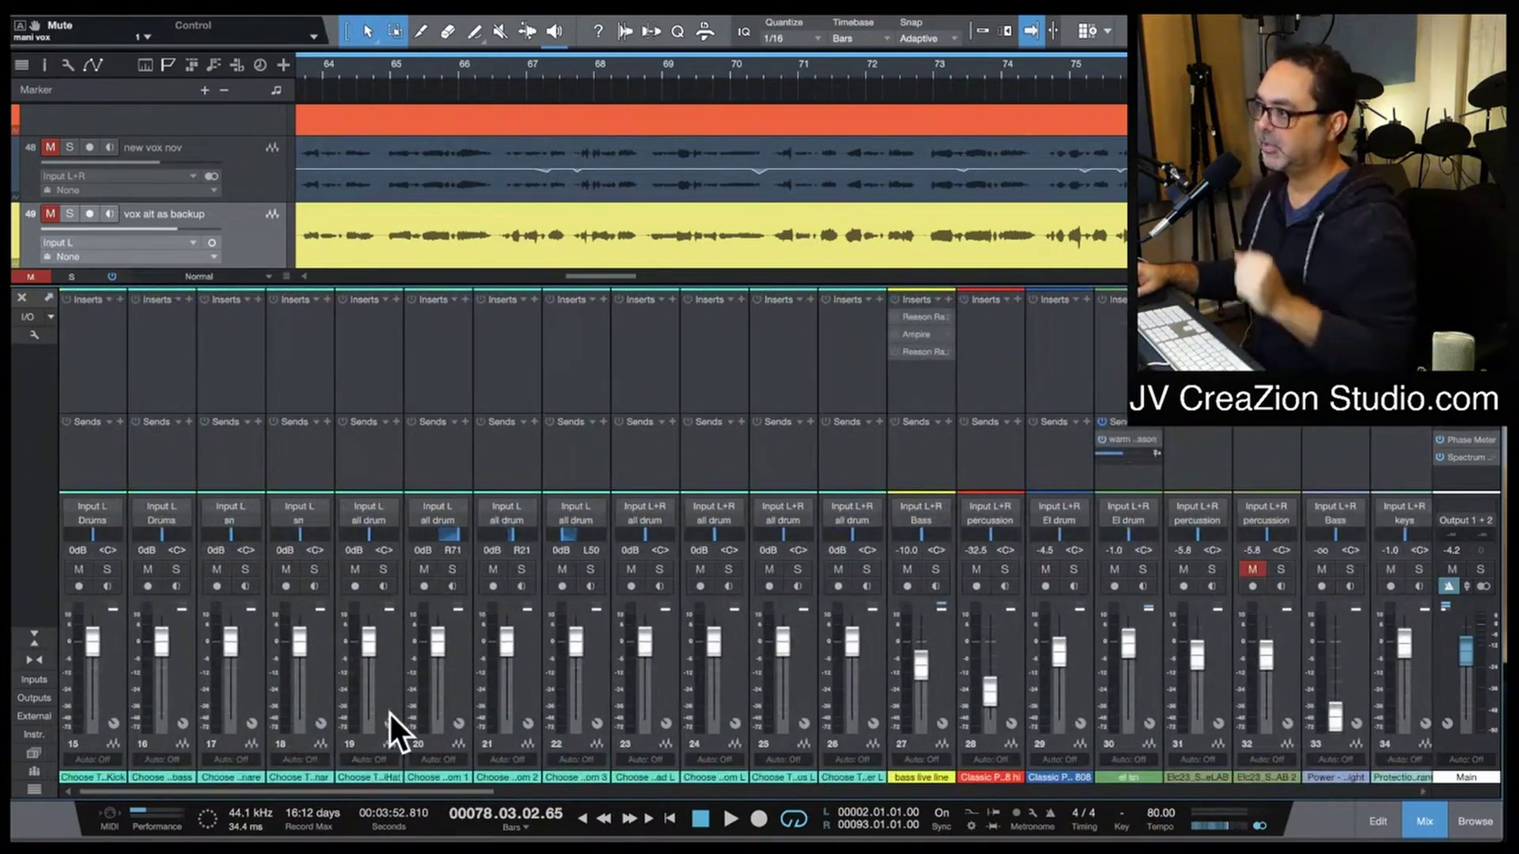
{"action": "scroll", "coordinate": [1031, 538], "scroll_direction": "right", "scroll_amount": 4}
{"action": "scroll", "coordinate": [1030, 539], "scroll_direction": "right", "scroll_amount": 8}
{"action": "scroll", "coordinate": [1031, 539], "scroll_direction": "right", "scroll_amount": 4}
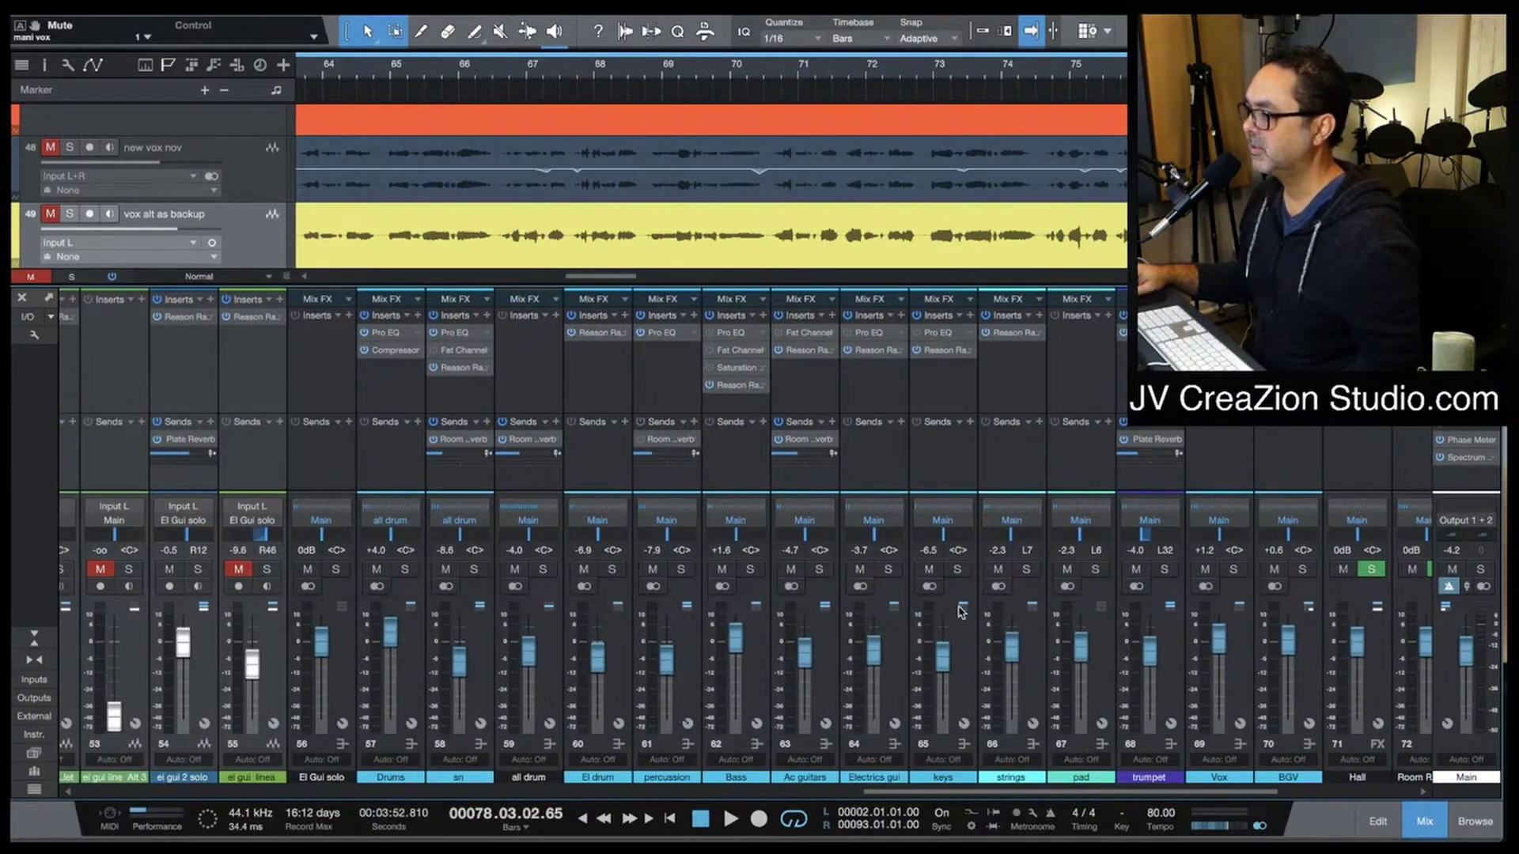
{"action": "scroll", "coordinate": [961, 612], "scroll_direction": "left", "scroll_amount": 4}
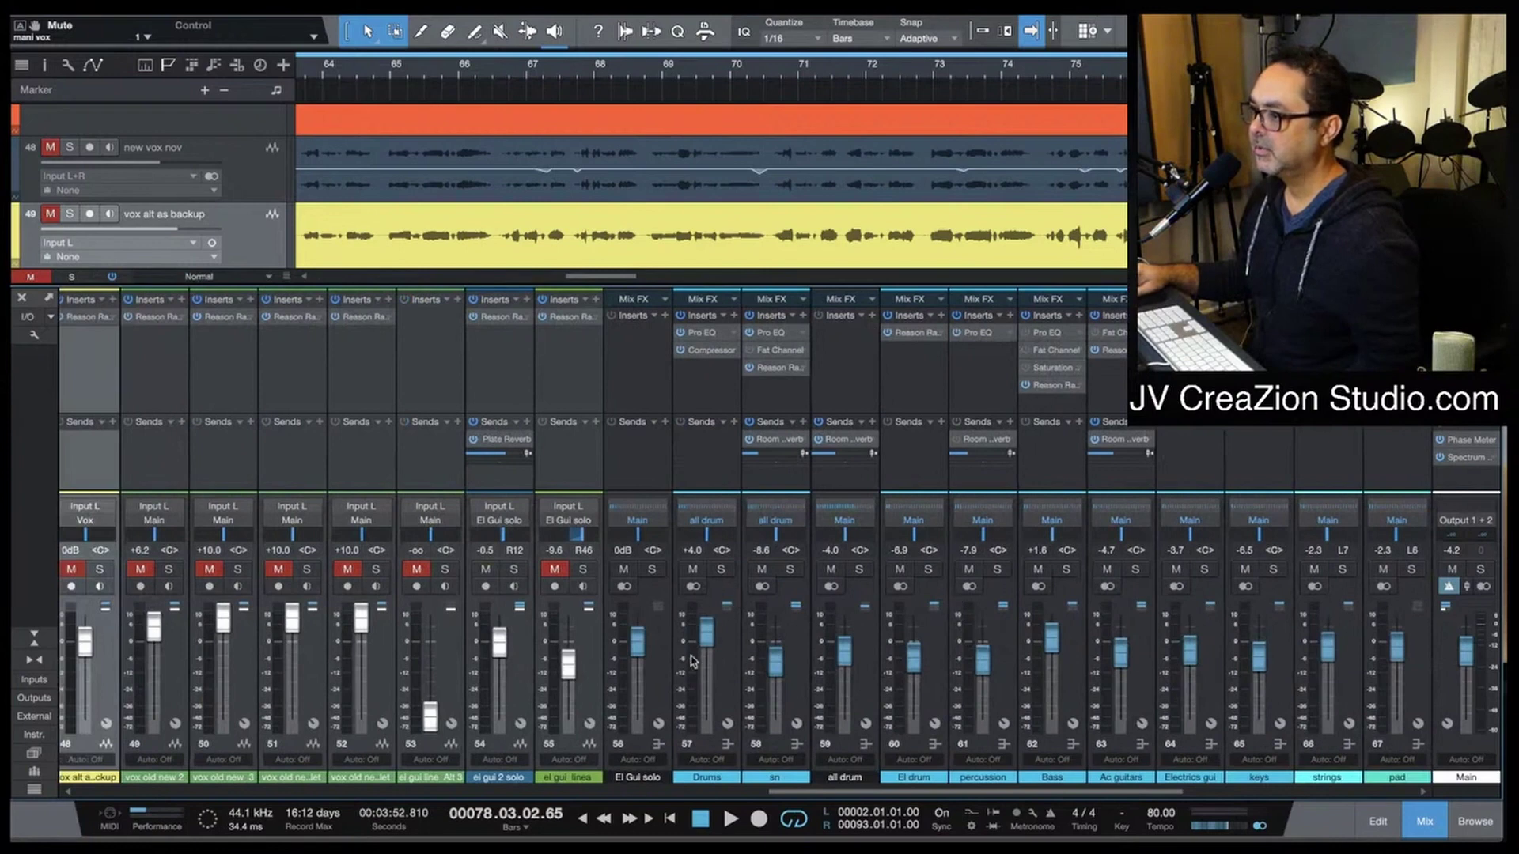
Step: Solo the Drums, sn, Bass and Ac guitars channels together
{"action": "left_click", "coordinate": [720, 570]}
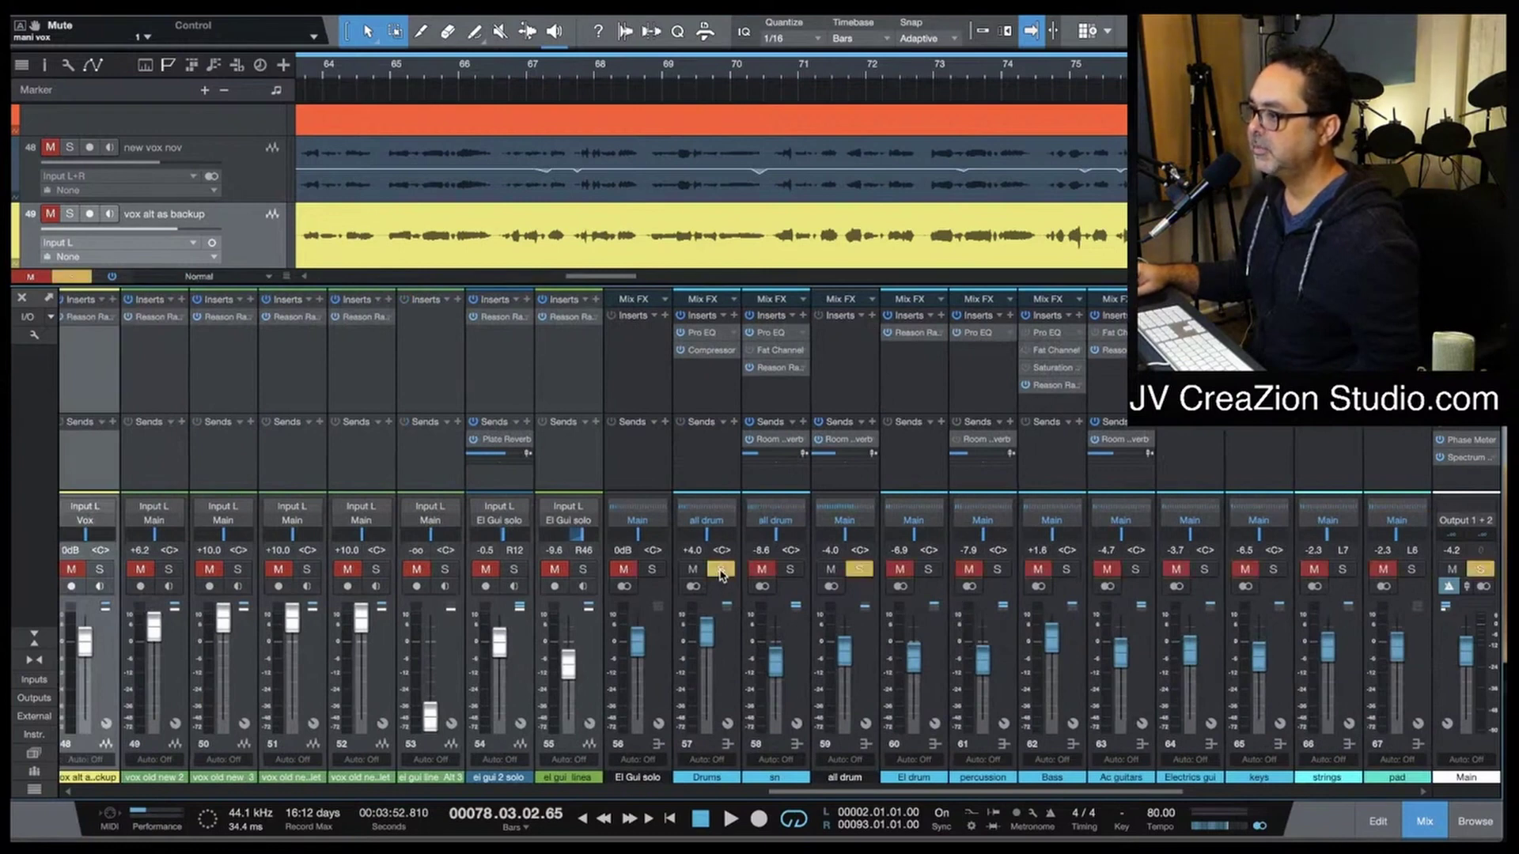
{"action": "left_click", "coordinate": [790, 569]}
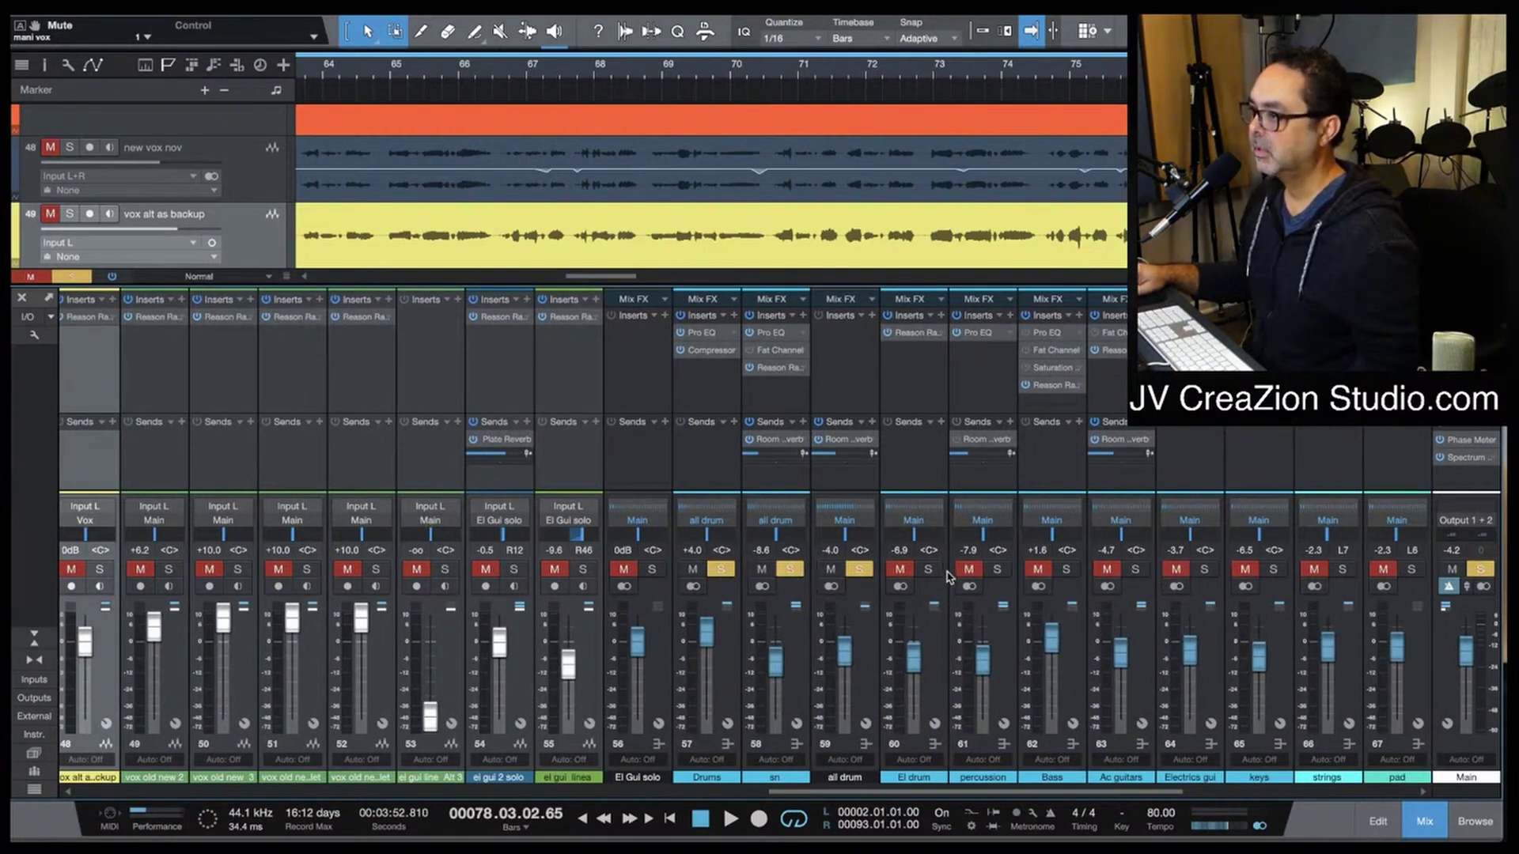
{"action": "left_click", "coordinate": [1067, 571]}
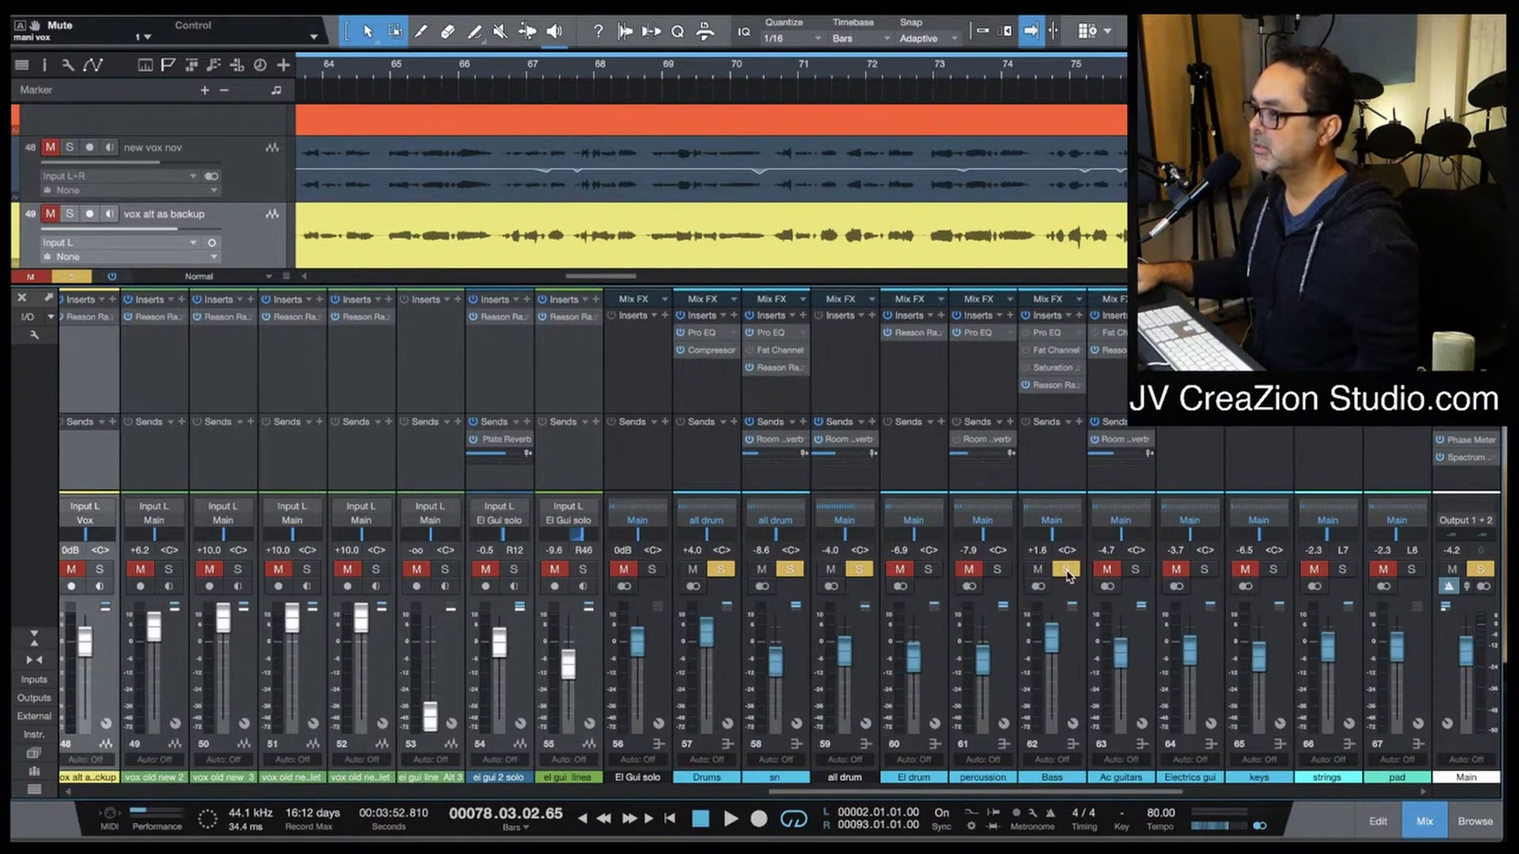
{"action": "left_click", "coordinate": [1136, 571]}
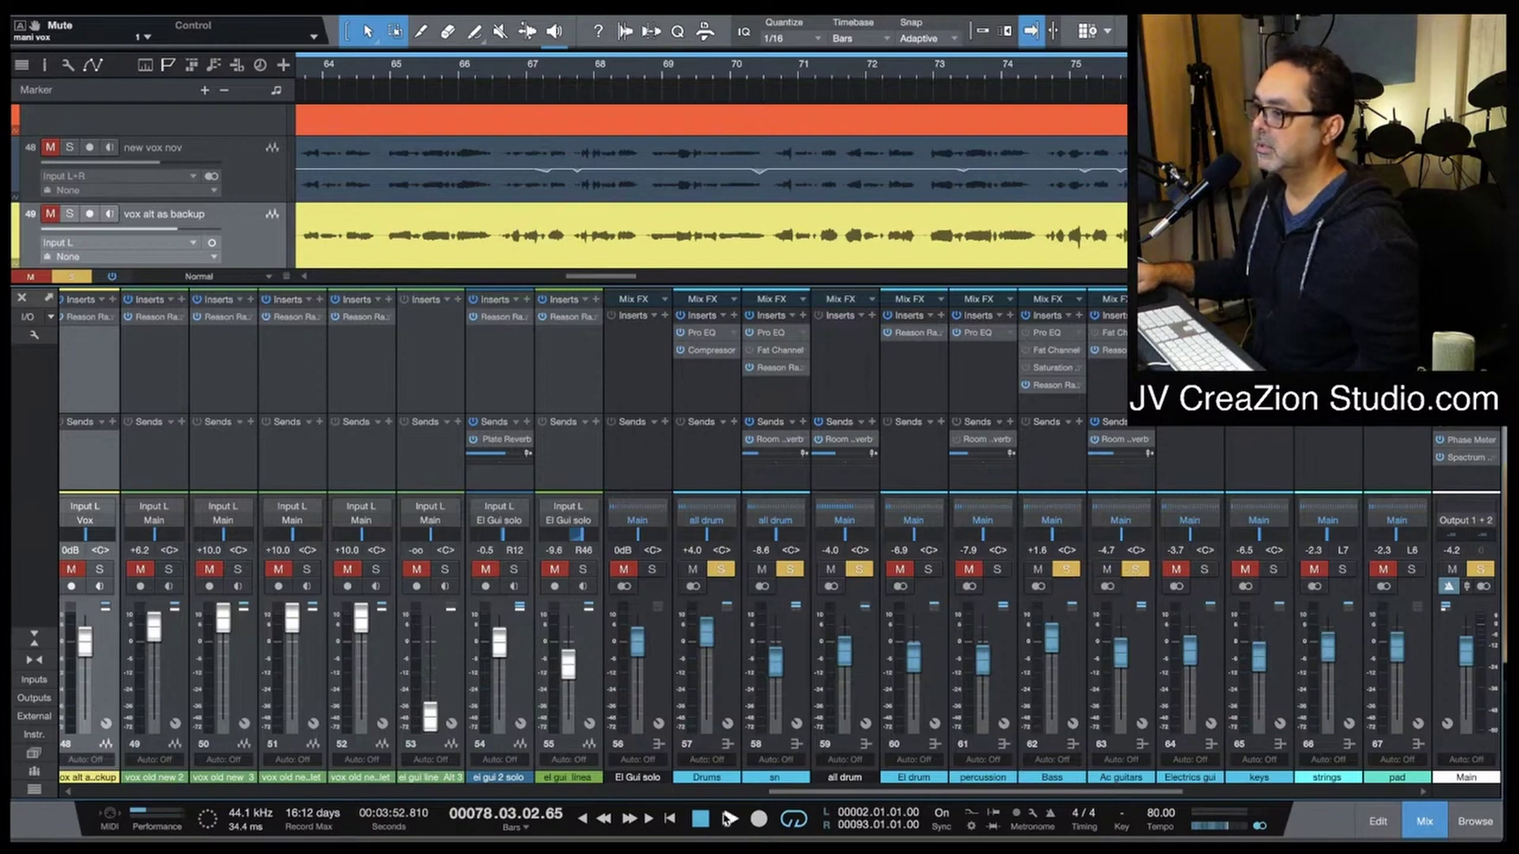
Step: Scroll the arrangement to the start and play from bar 2
{"action": "scroll", "coordinate": [387, 130], "scroll_direction": "left", "scroll_amount": 10}
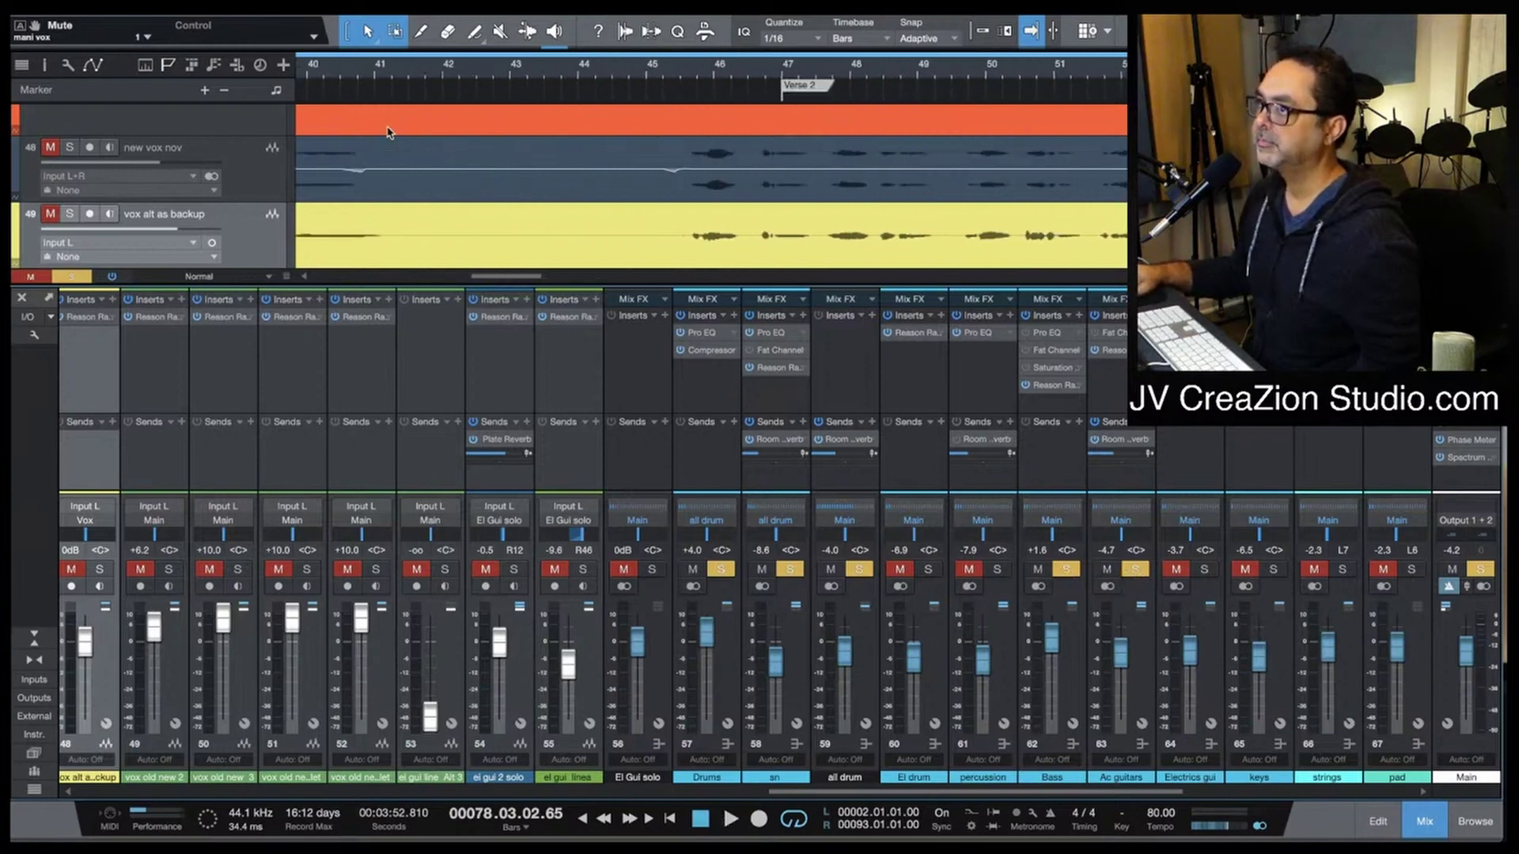
{"action": "scroll", "coordinate": [388, 131], "scroll_direction": "left", "scroll_amount": 15}
{"action": "left_click", "coordinate": [367, 73]}
{"action": "key", "text": "space"}
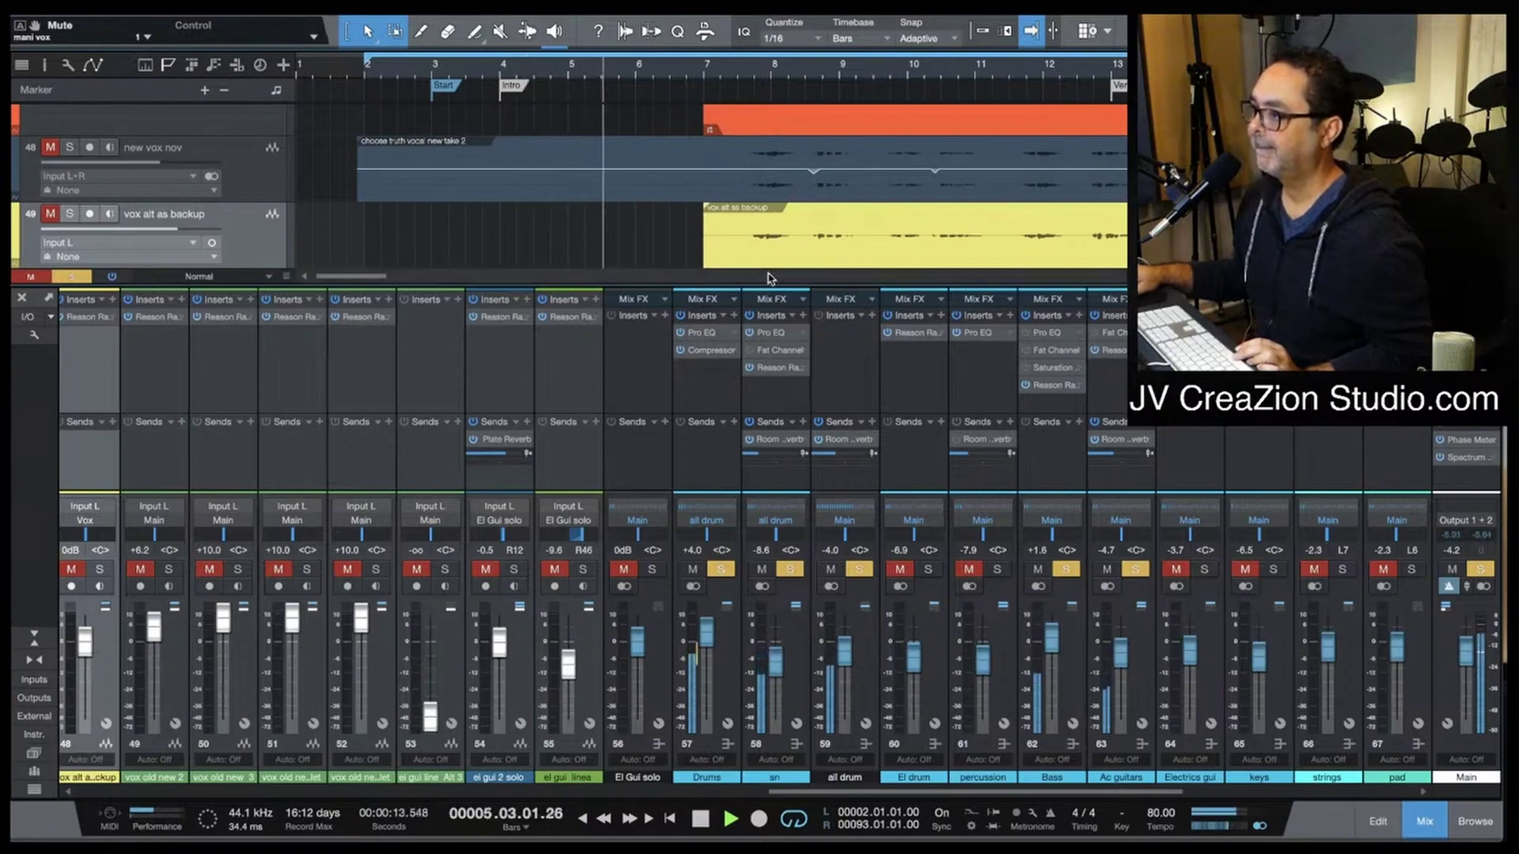
Step: Add drum channels 19, 20, 21, 22, 23, 24, 25 and 26 to the solo group
{"action": "scroll", "coordinate": [685, 630], "scroll_direction": "left", "scroll_amount": 10}
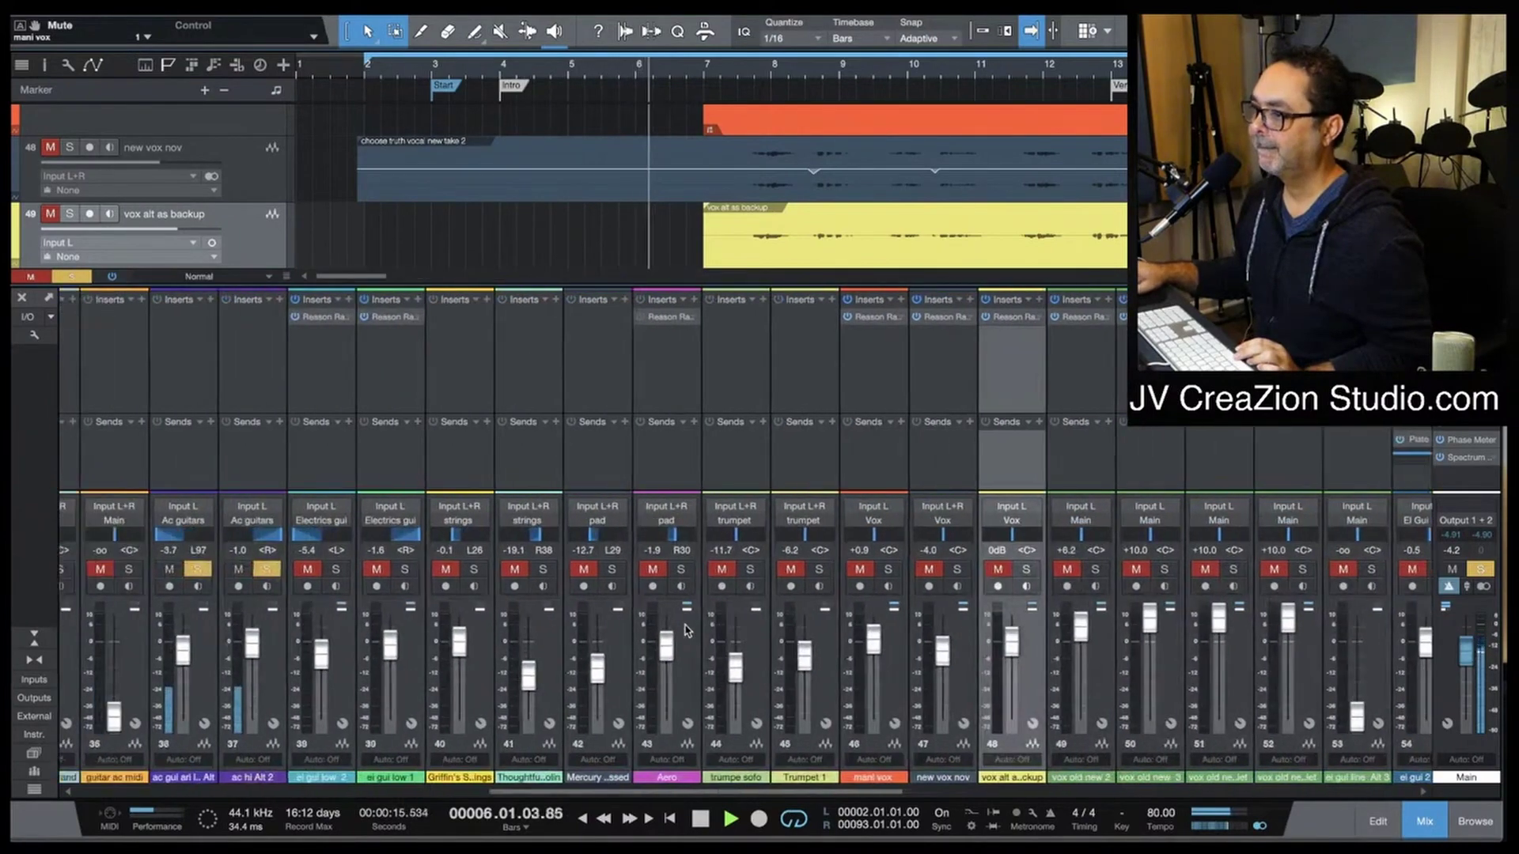
{"action": "scroll", "coordinate": [685, 631], "scroll_direction": "left", "scroll_amount": 10}
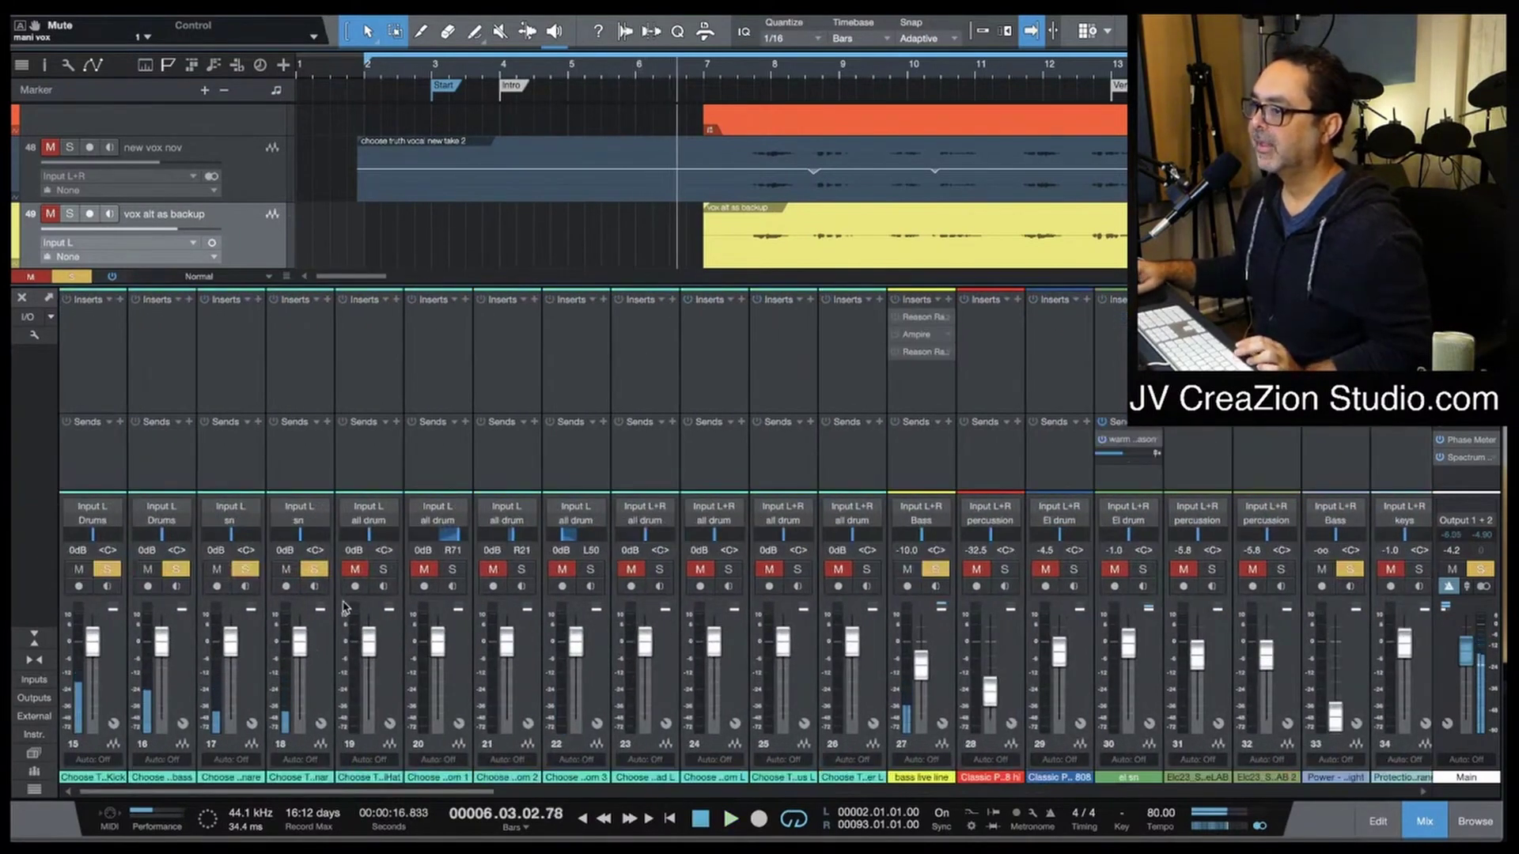
{"action": "left_click", "coordinate": [384, 569]}
{"action": "left_click", "coordinate": [453, 569]}
{"action": "left_click", "coordinate": [521, 569]}
{"action": "left_click", "coordinate": [591, 571]}
{"action": "left_click", "coordinate": [660, 570]}
{"action": "left_click", "coordinate": [729, 571]}
{"action": "left_click", "coordinate": [798, 570]}
{"action": "left_click", "coordinate": [865, 571]}
Step: Restart playback from just before bar 2 to hear the soloed rhythm section
{"action": "left_click", "coordinate": [418, 72]}
{"action": "key", "text": "space"}
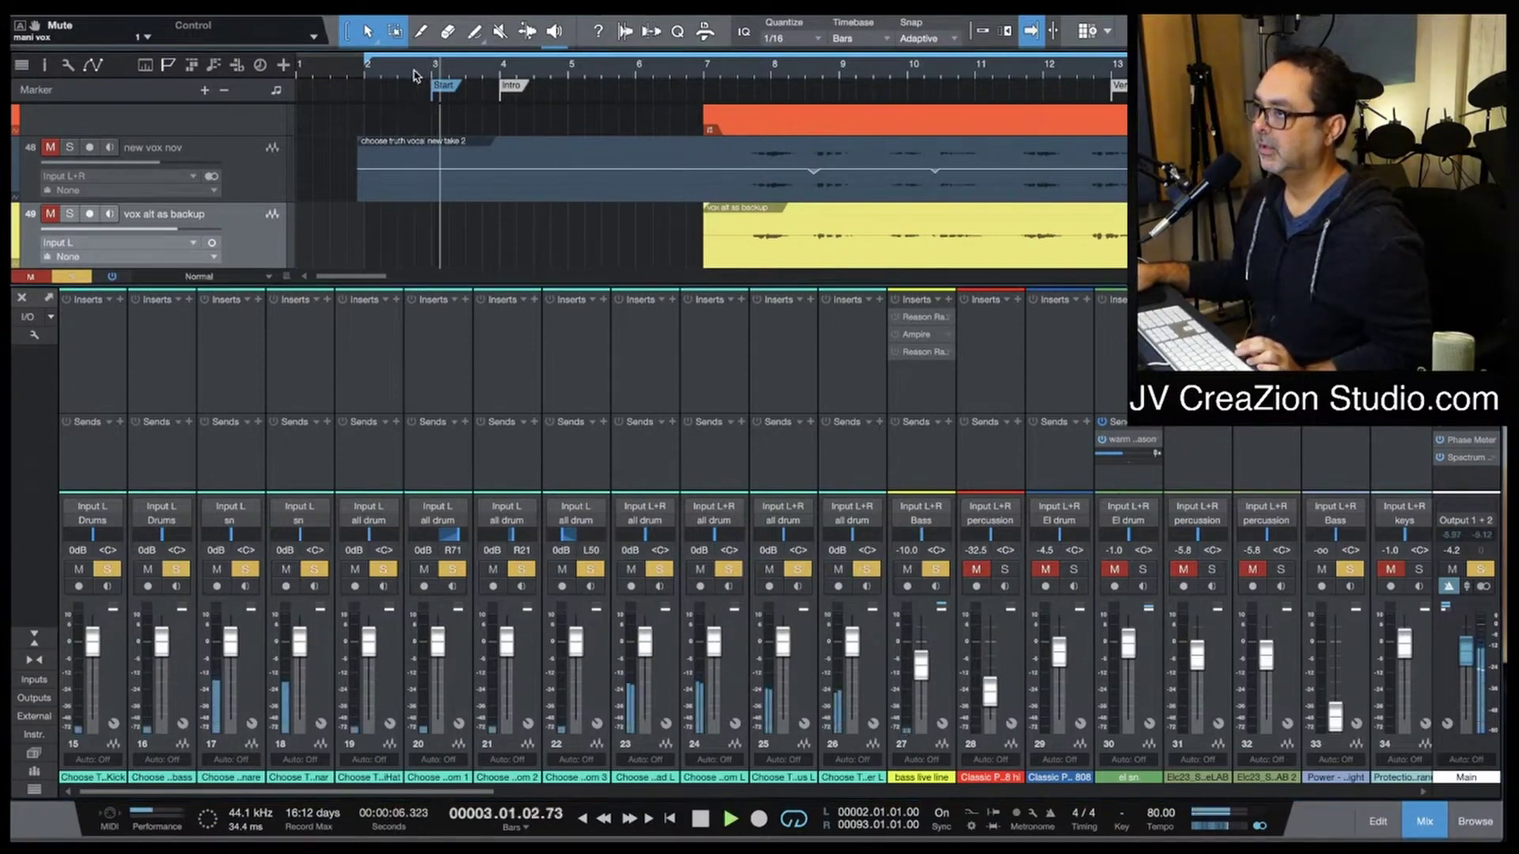
{"action": "key", "text": "space"}
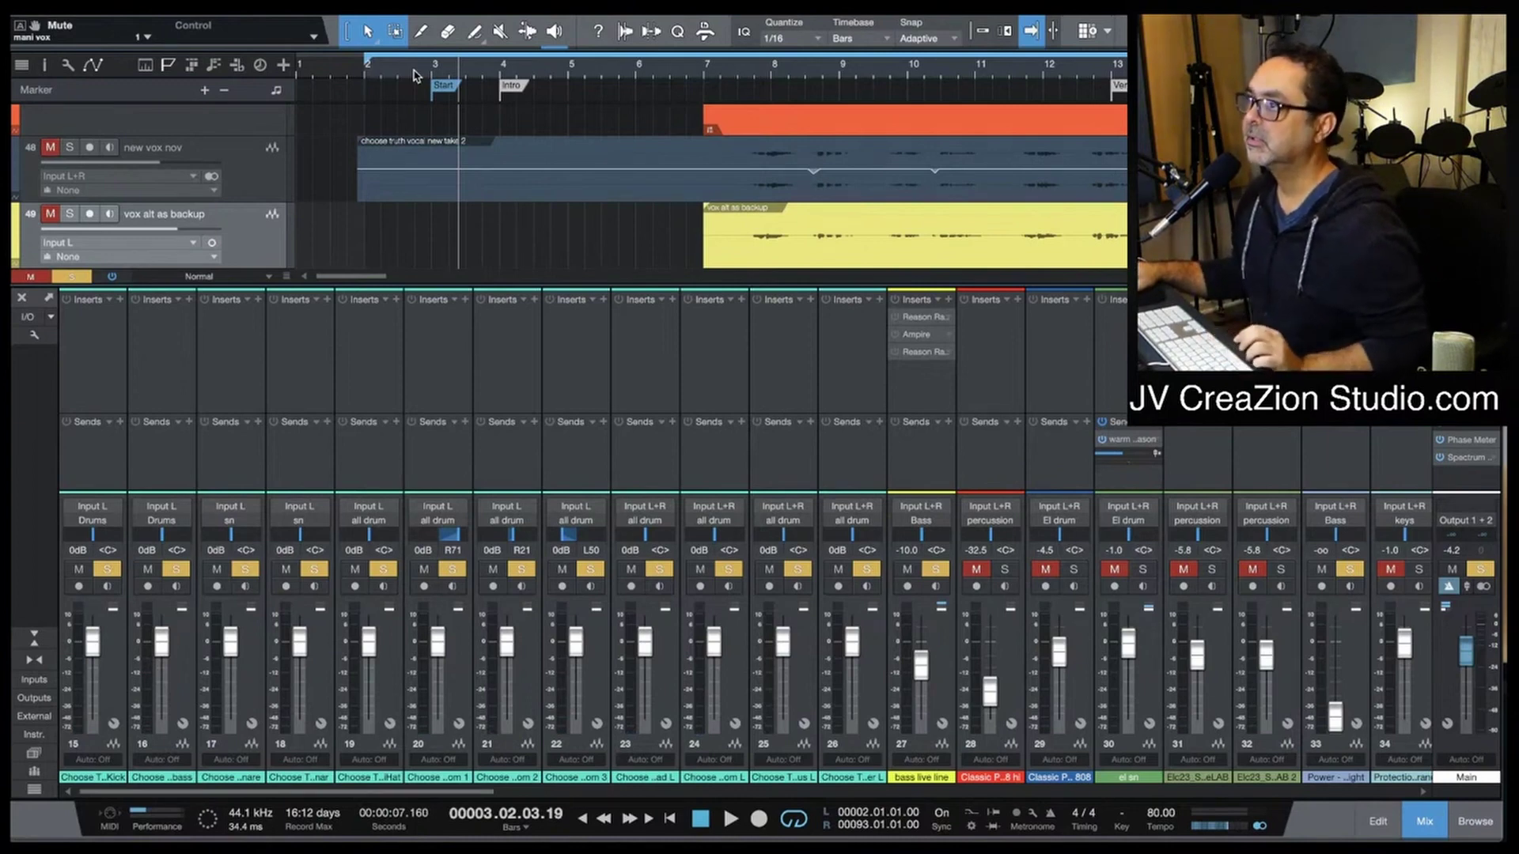
{"action": "left_click", "coordinate": [415, 75]}
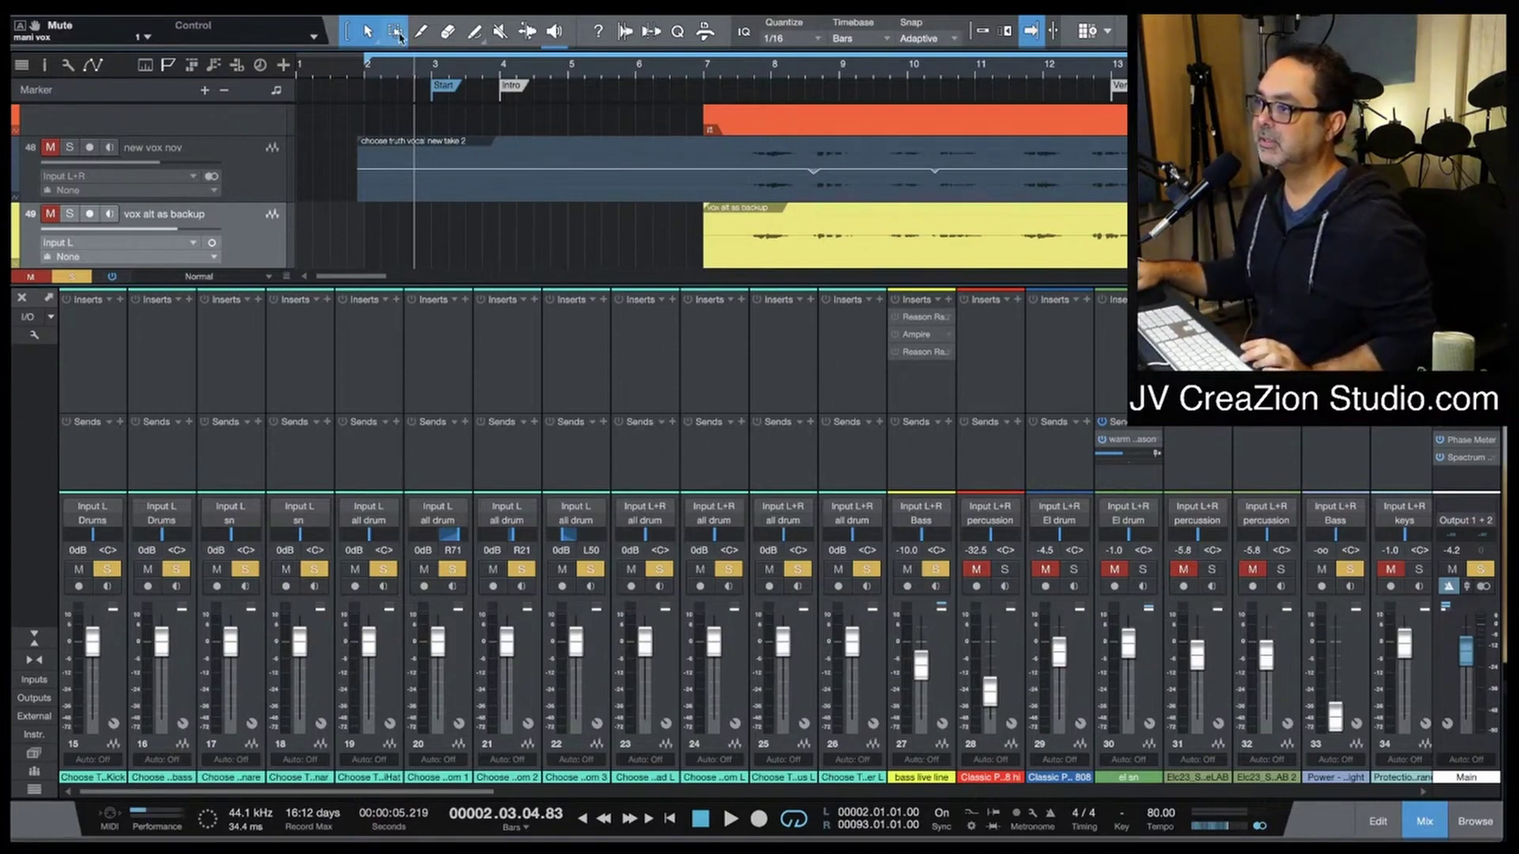
{"action": "left_click", "coordinate": [399, 77]}
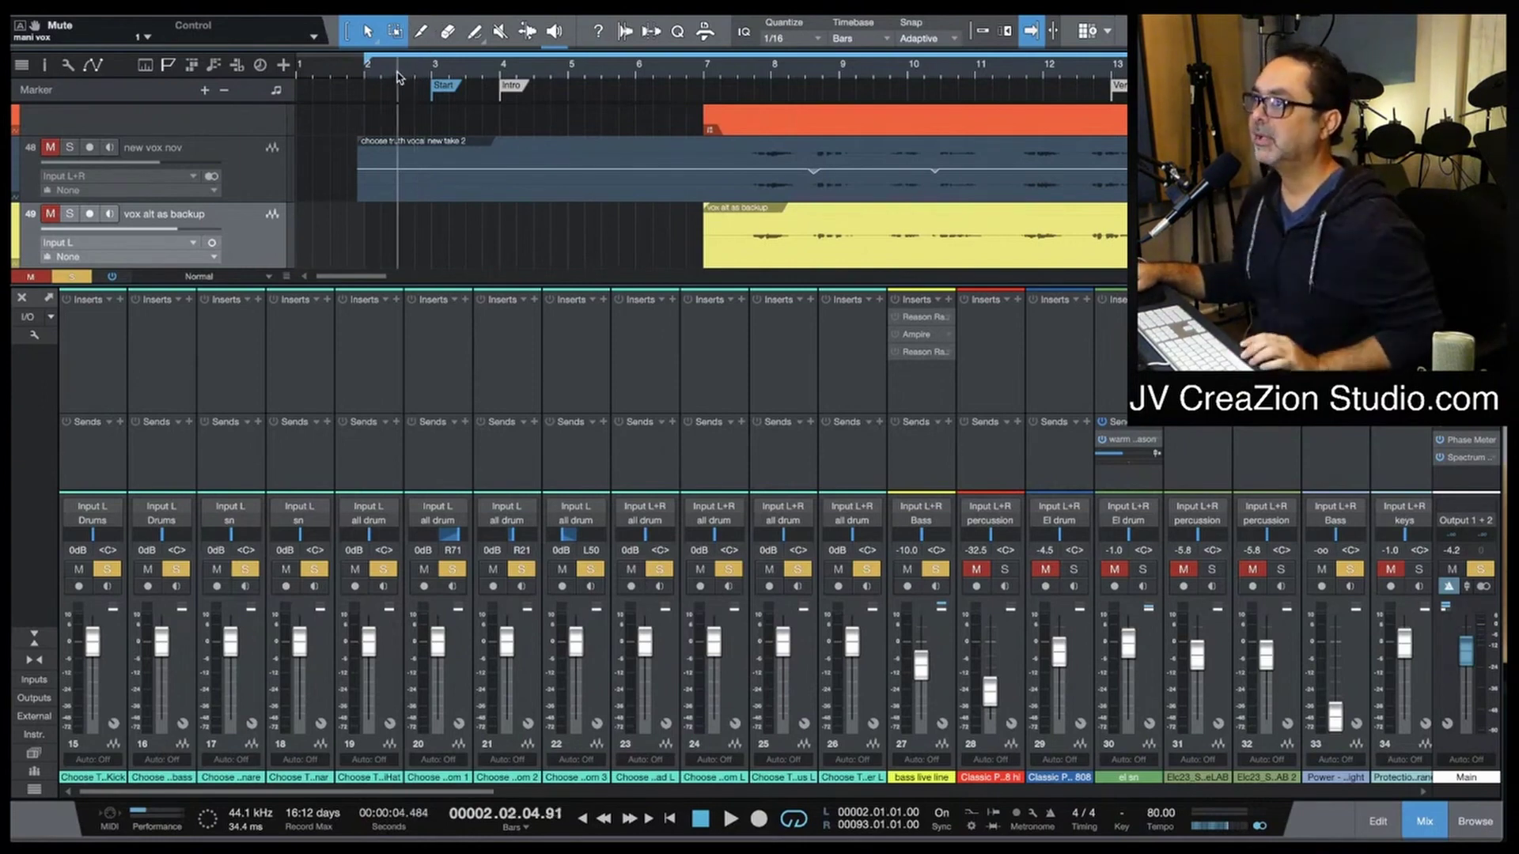
{"action": "key", "text": "space"}
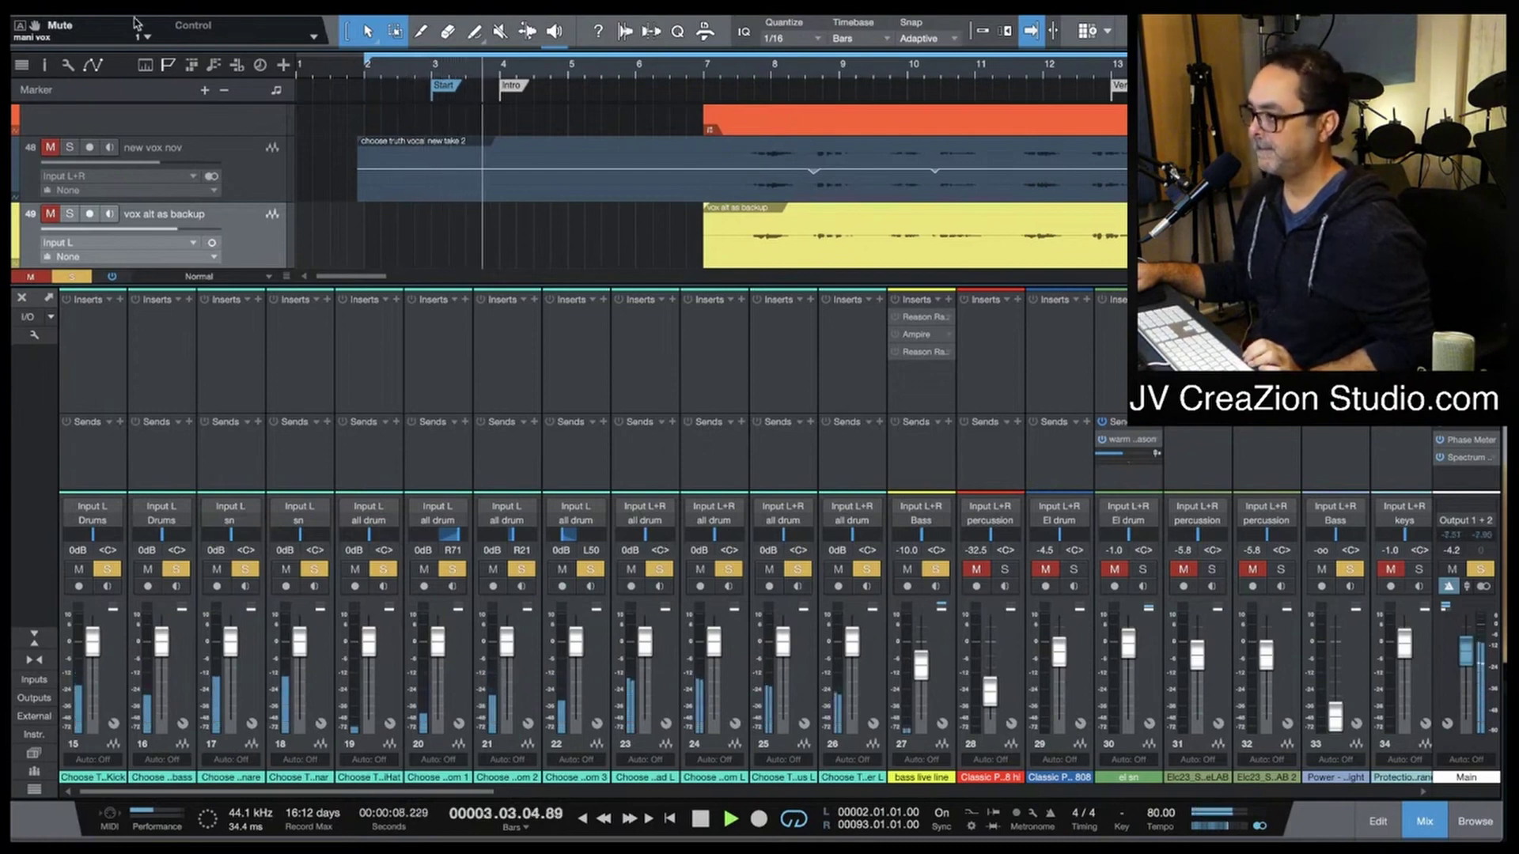
Step: Toggle channel 37's solo off and back on while browsing the mixer strips
{"action": "scroll", "coordinate": [937, 413], "scroll_direction": "right", "scroll_amount": 5}
{"action": "scroll", "coordinate": [936, 412], "scroll_direction": "right", "scroll_amount": 4}
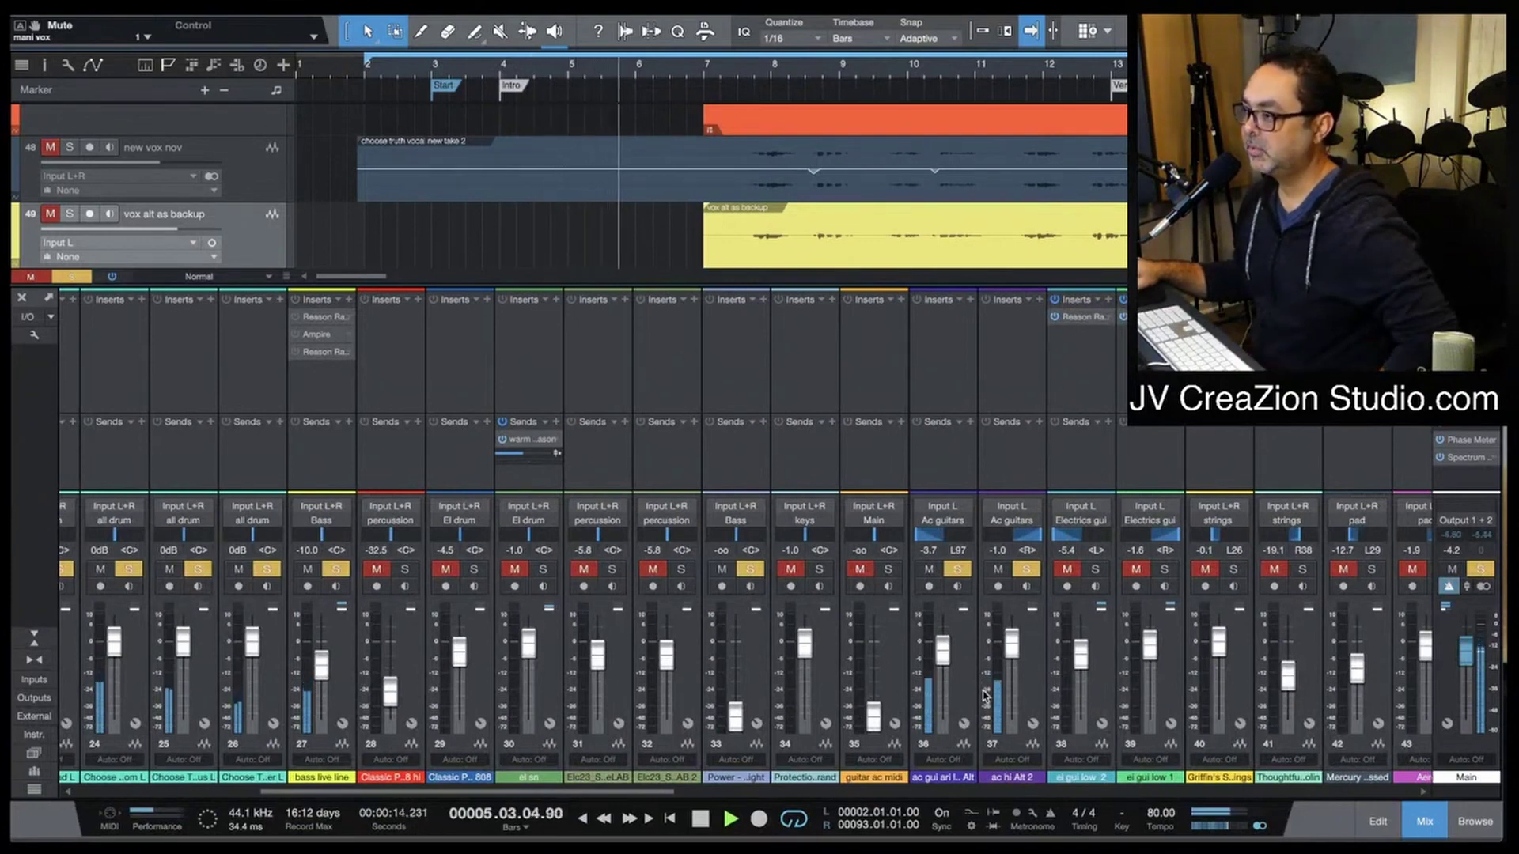
{"action": "left_click", "coordinate": [1015, 577]}
{"action": "left_click", "coordinate": [1025, 571]}
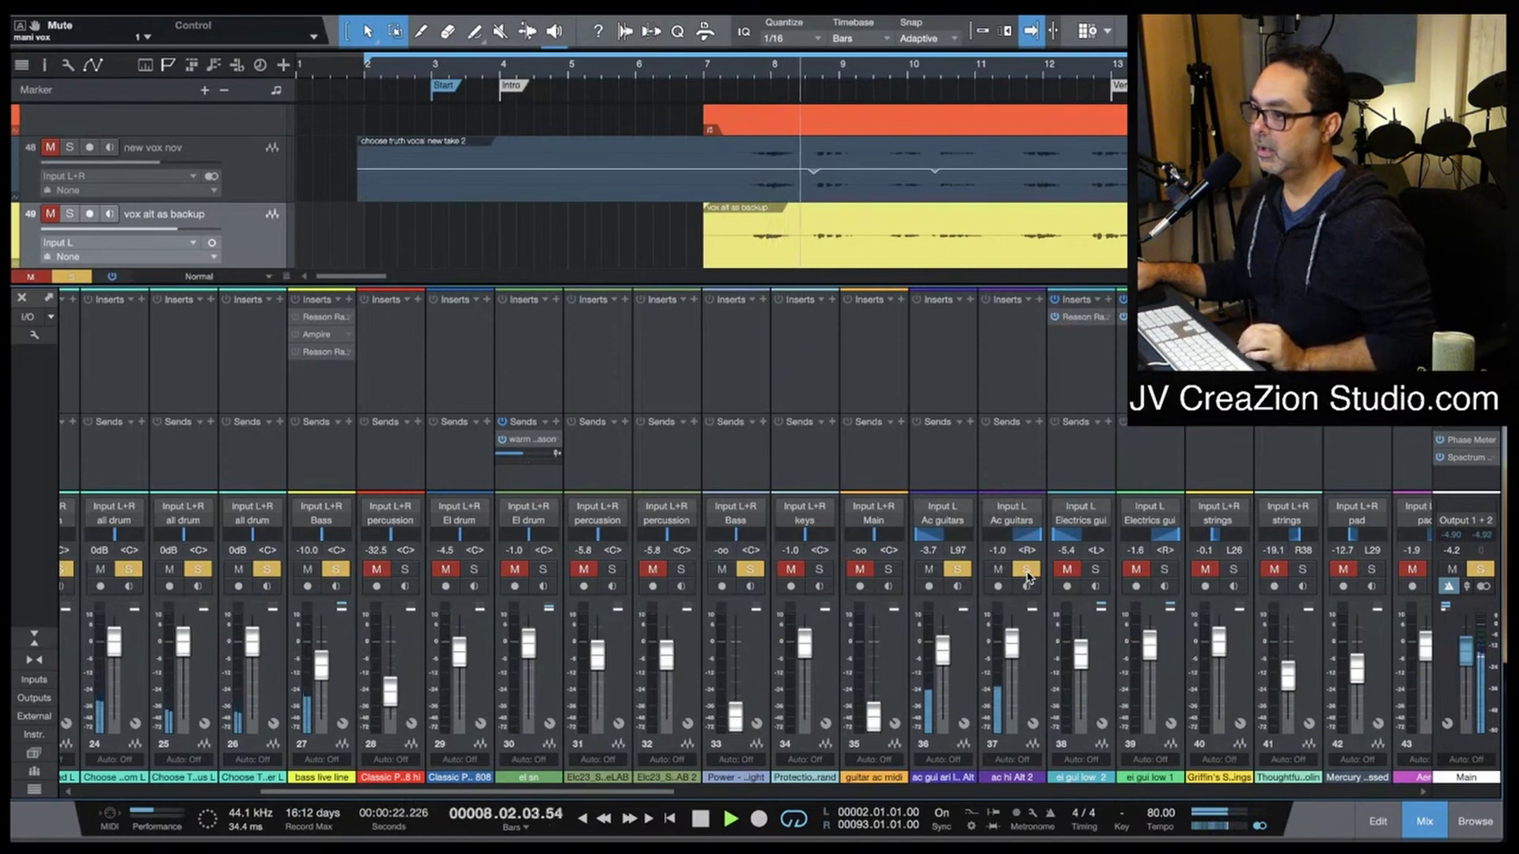
{"action": "scroll", "coordinate": [487, 629], "scroll_direction": "left", "scroll_amount": 1}
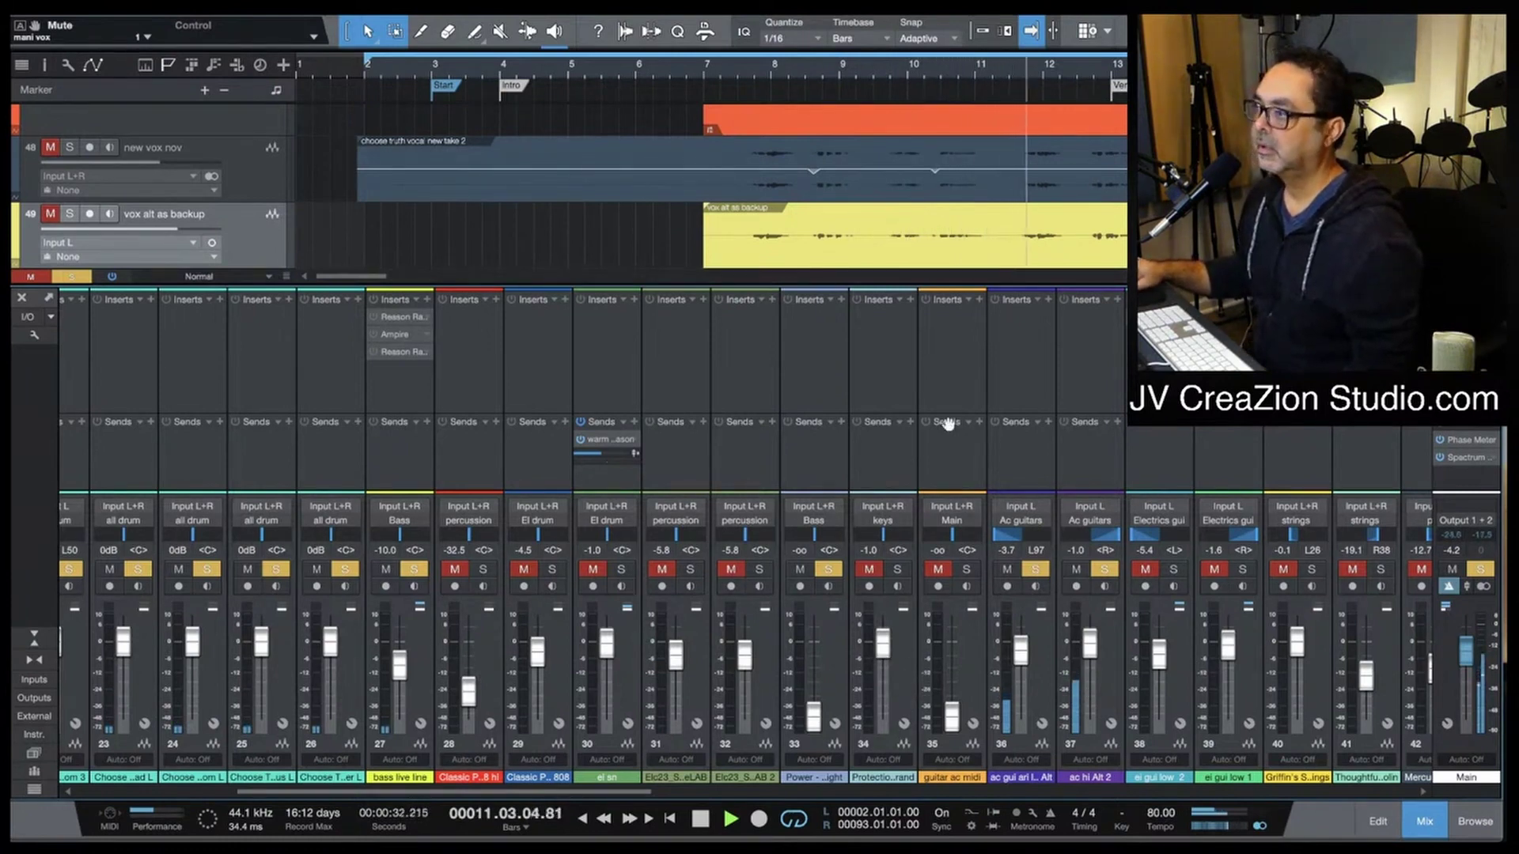
{"action": "scroll", "coordinate": [947, 424], "scroll_direction": "right", "scroll_amount": 9}
{"action": "scroll", "coordinate": [948, 424], "scroll_direction": "left", "scroll_amount": 3}
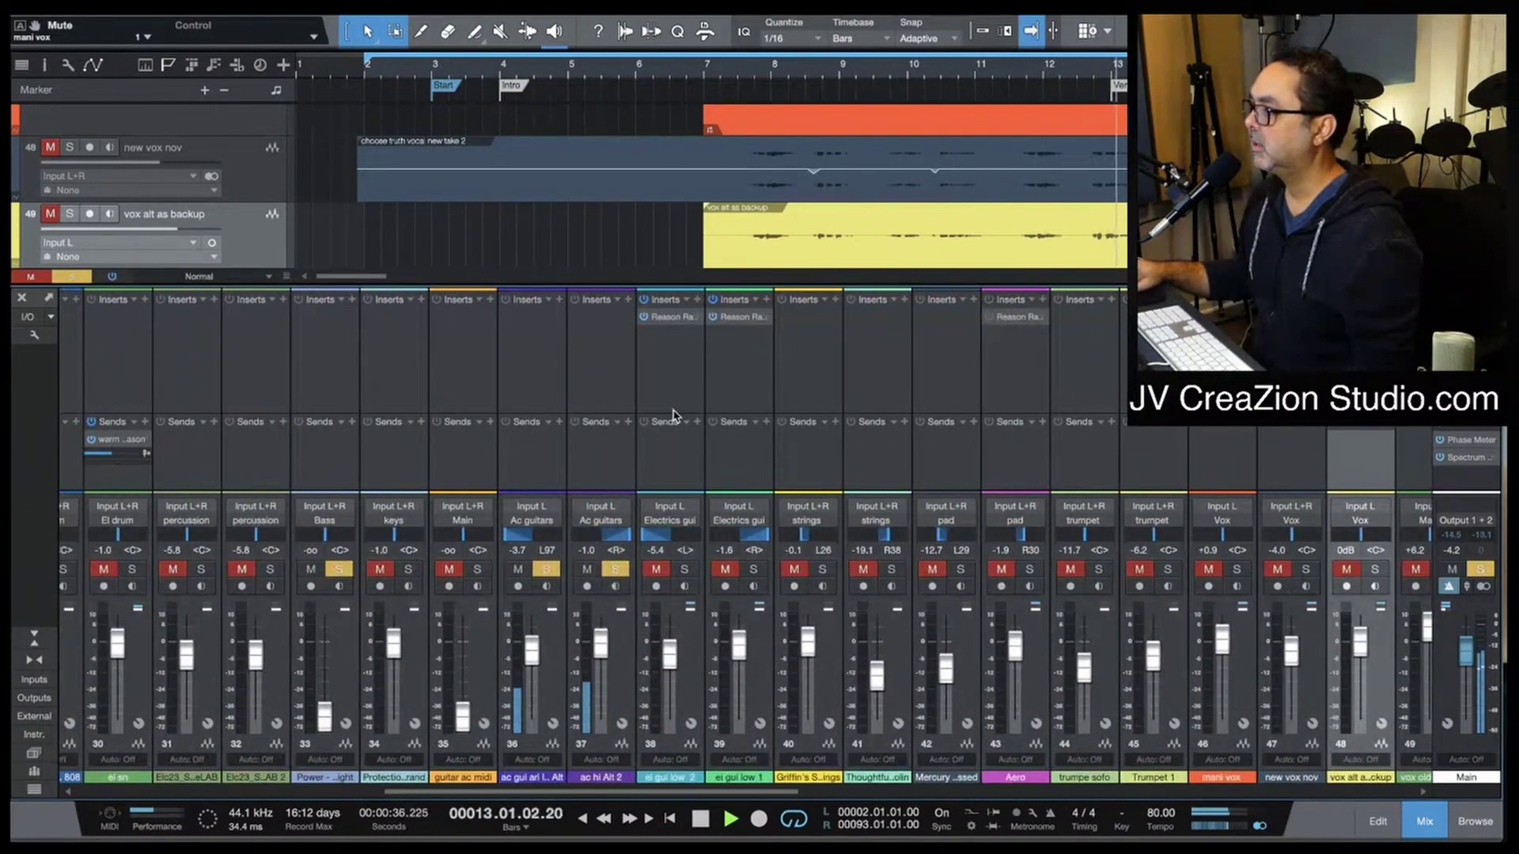
{"action": "scroll", "coordinate": [671, 411], "scroll_direction": "right", "scroll_amount": 14}
{"action": "scroll", "coordinate": [671, 411], "scroll_direction": "right", "scroll_amount": 11}
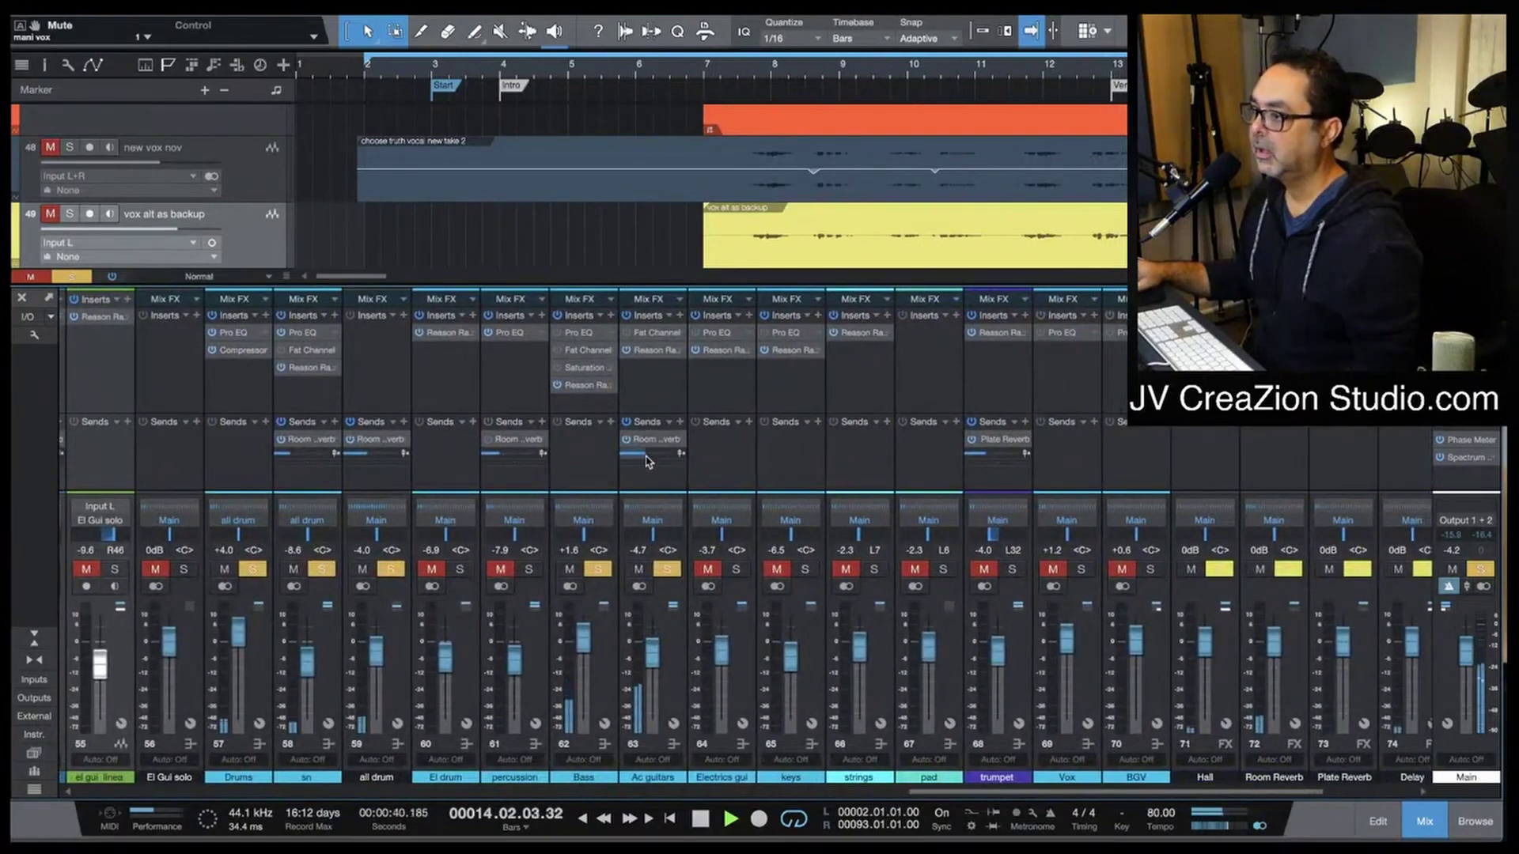
{"action": "scroll", "coordinate": [649, 458], "scroll_direction": "left", "scroll_amount": 2}
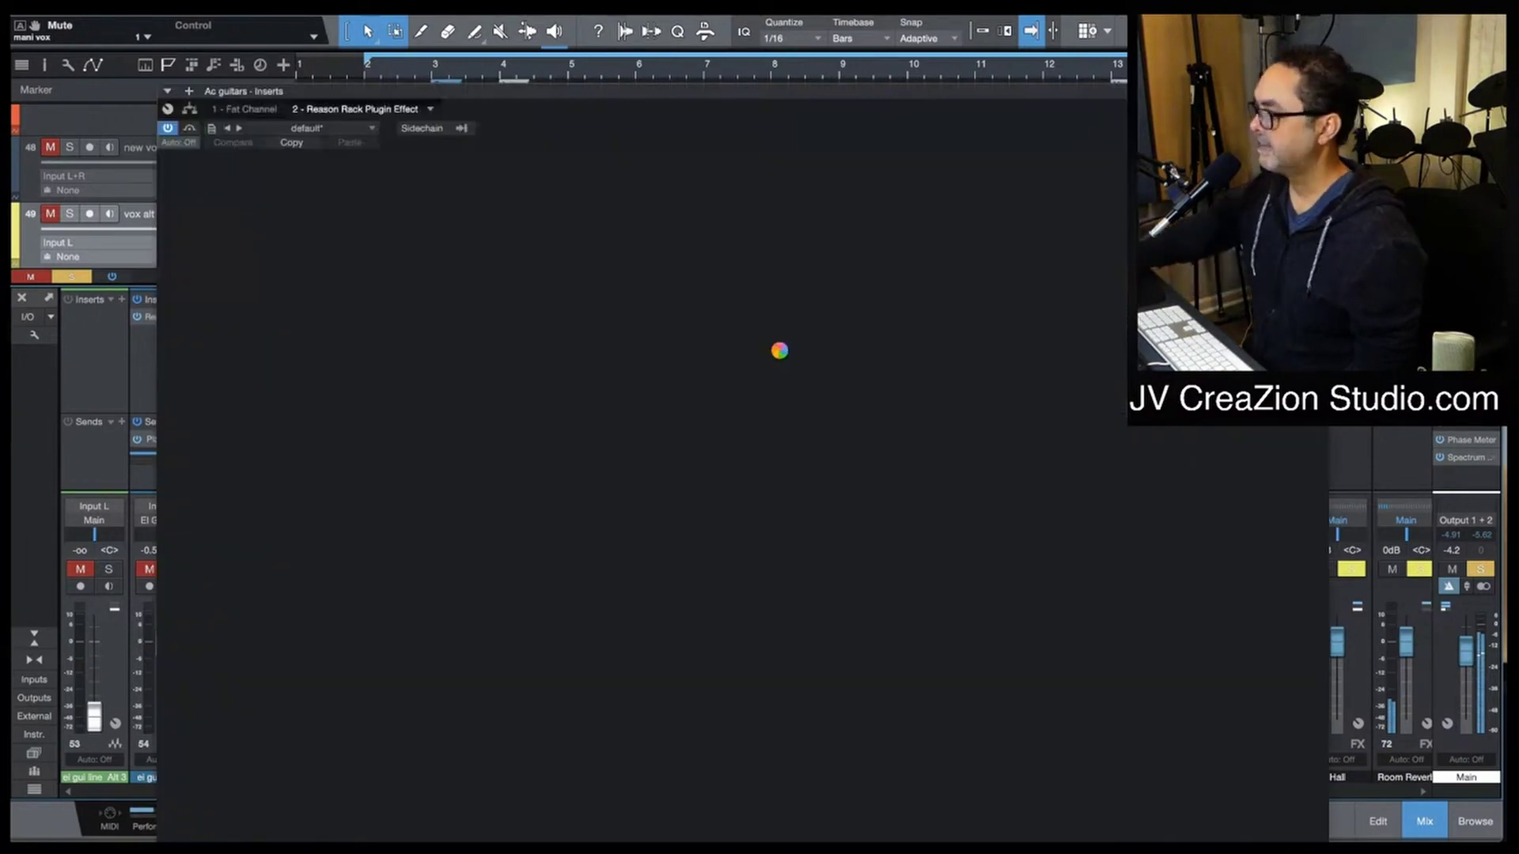
Step: Reopen the Ac guitars Reason Rack, apply Bypass All FX on its Combinator, and close it
{"action": "key", "text": "space"}
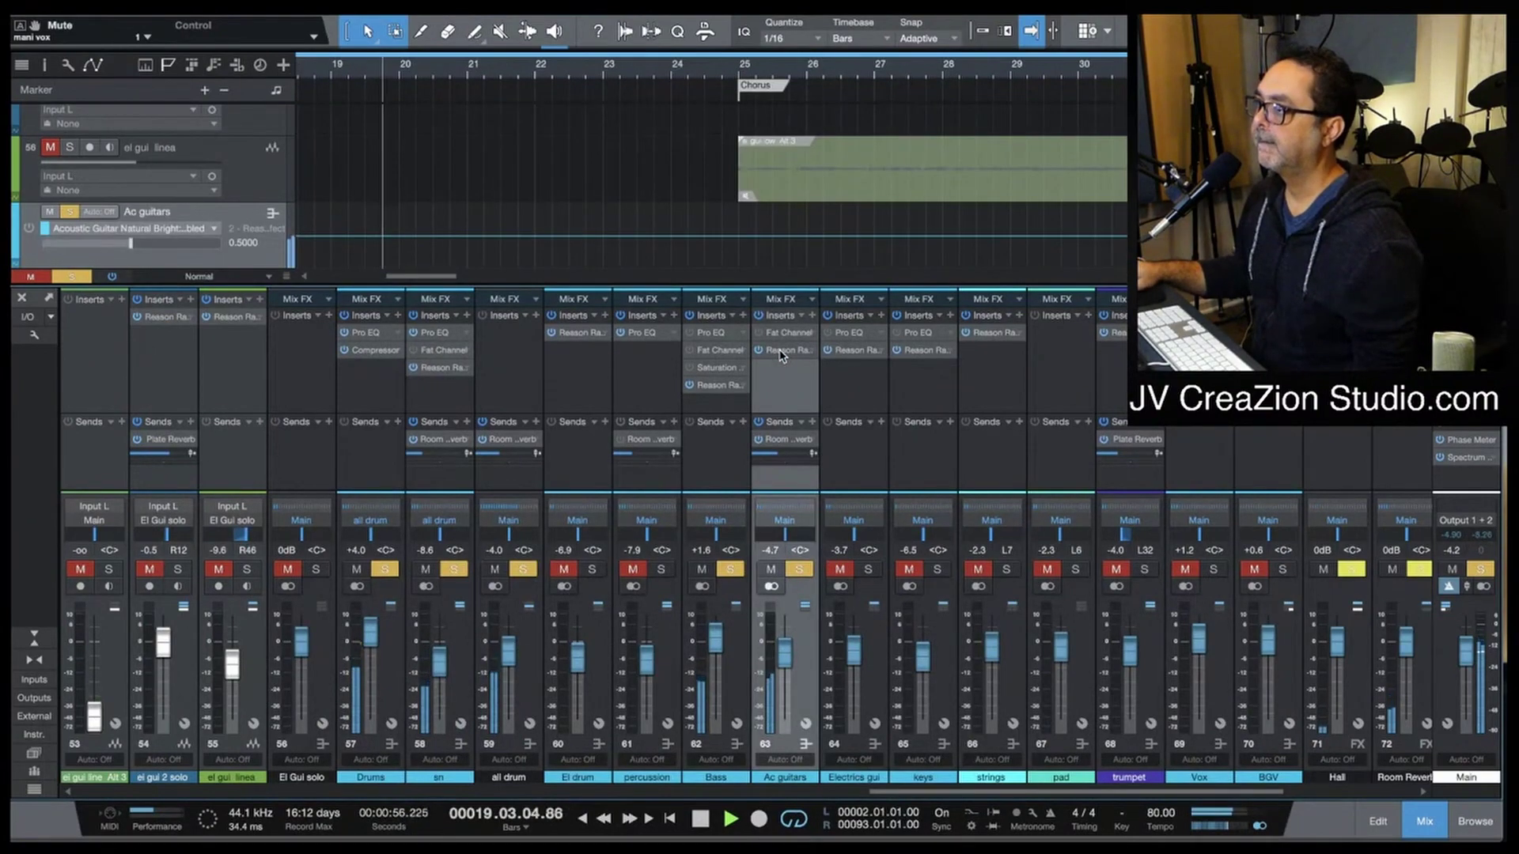
{"action": "double_click", "coordinate": [781, 350]}
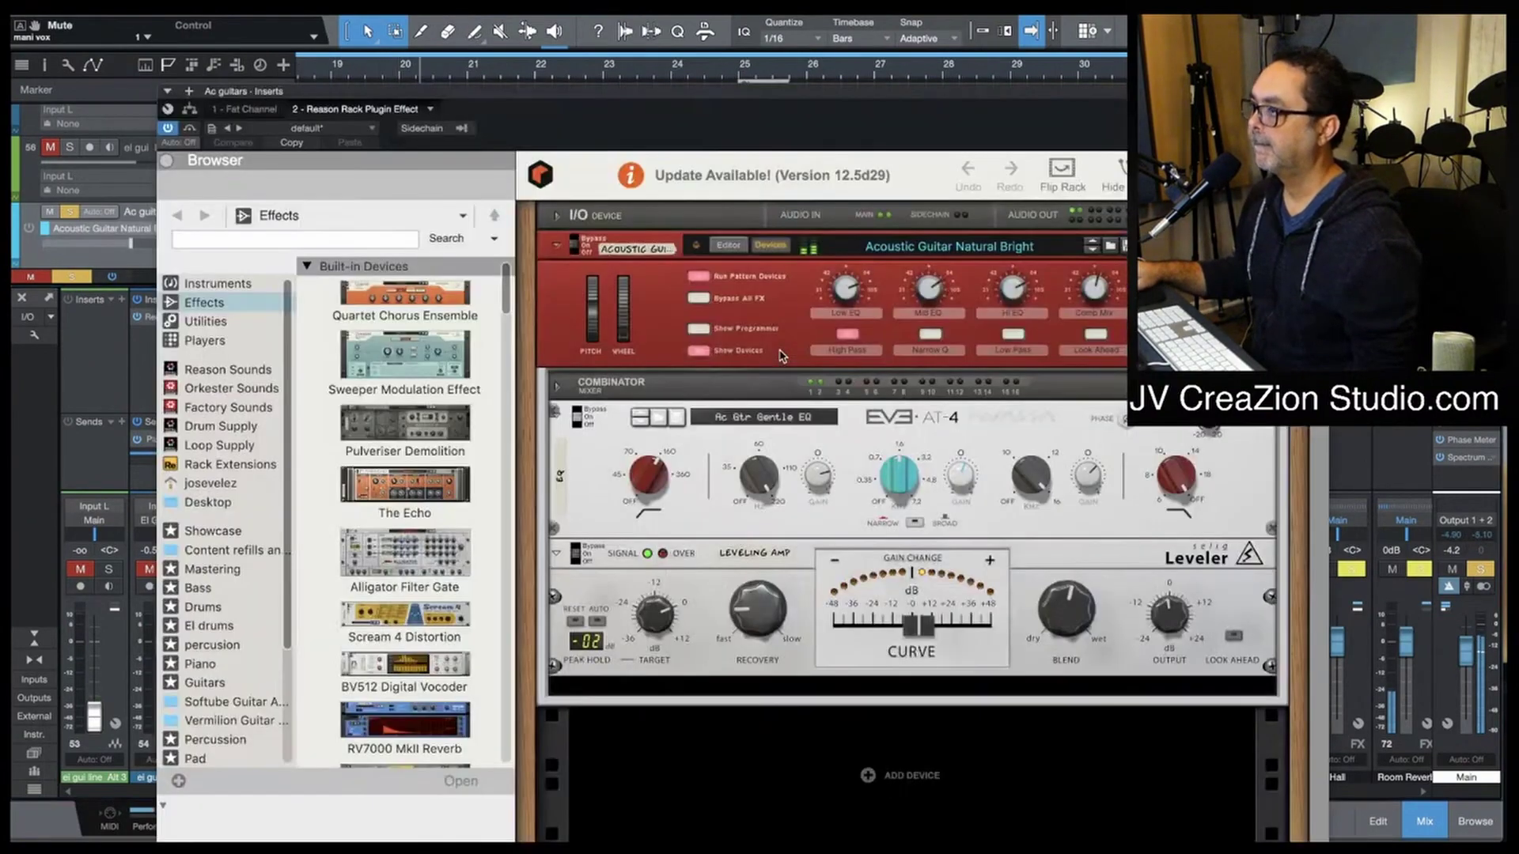
{"action": "left_click_drag", "start_coordinate": [1122, 100], "coordinate": [740, 13]}
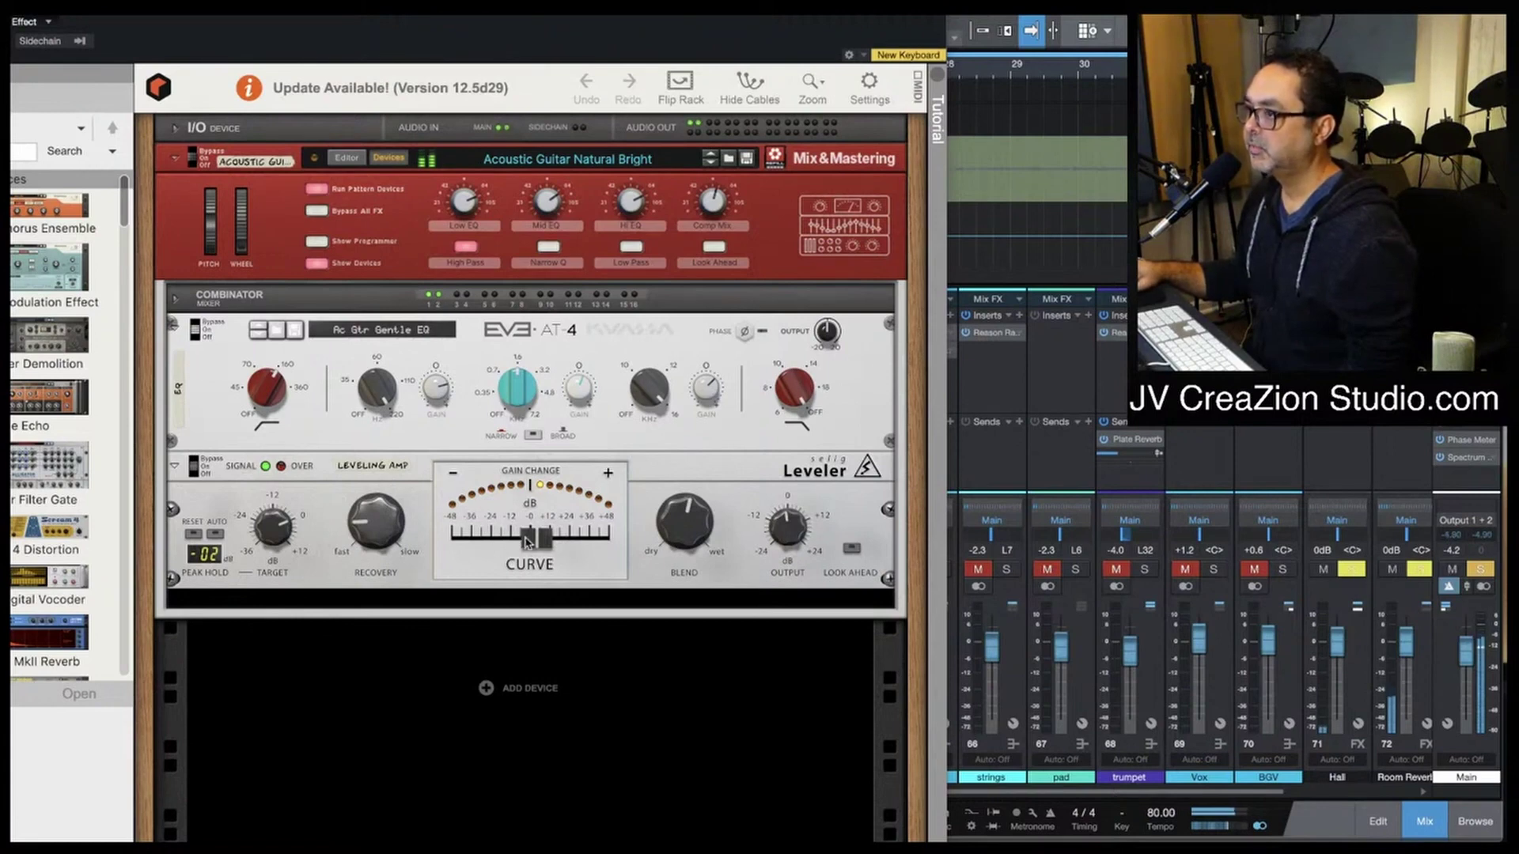
{"action": "mouse_move", "coordinate": [527, 543]}
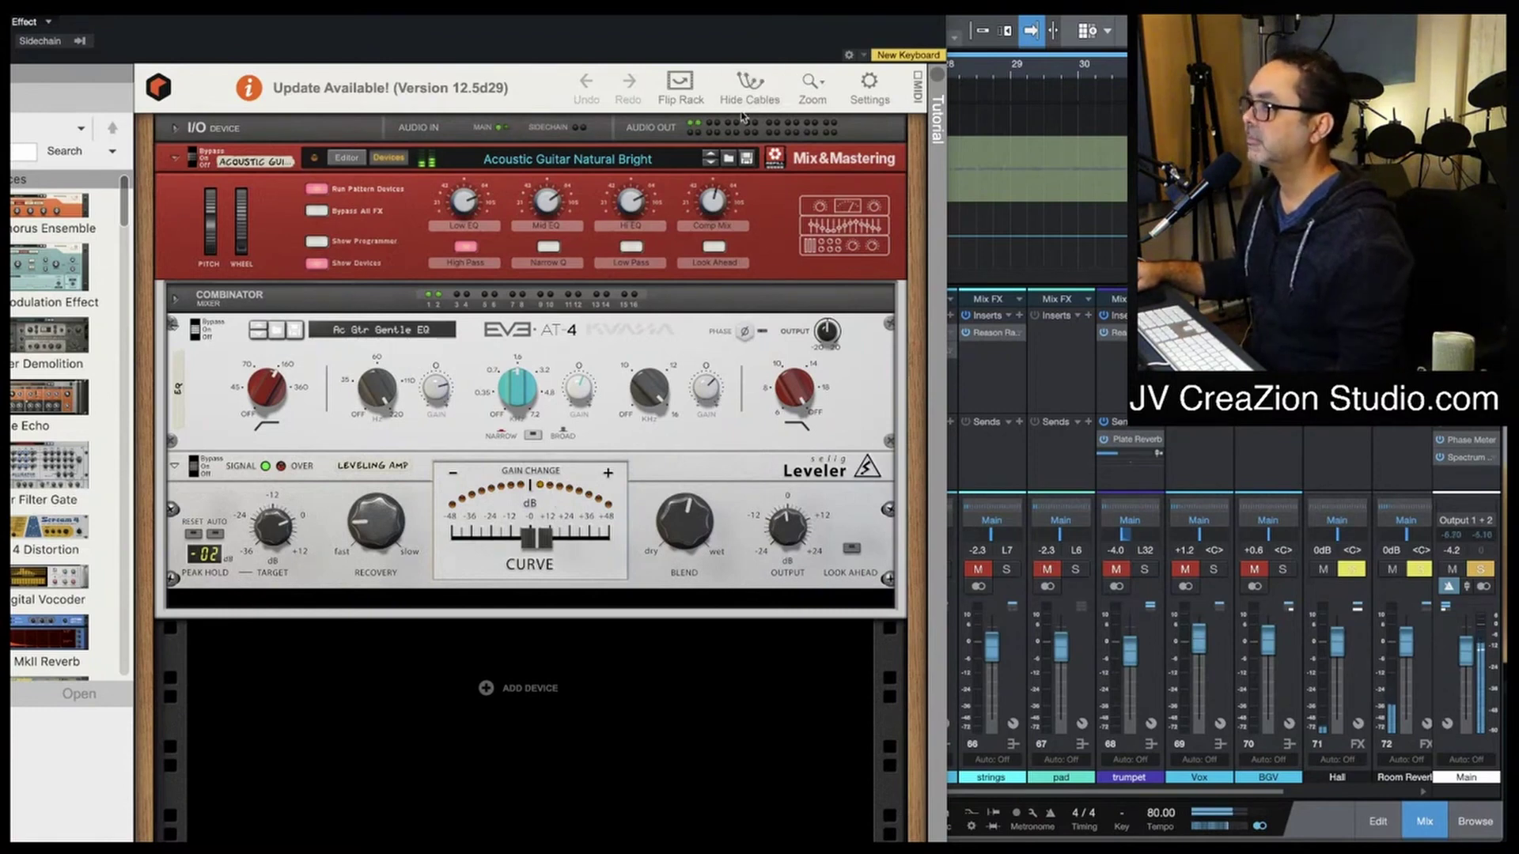
{"action": "left_click", "coordinate": [318, 212]}
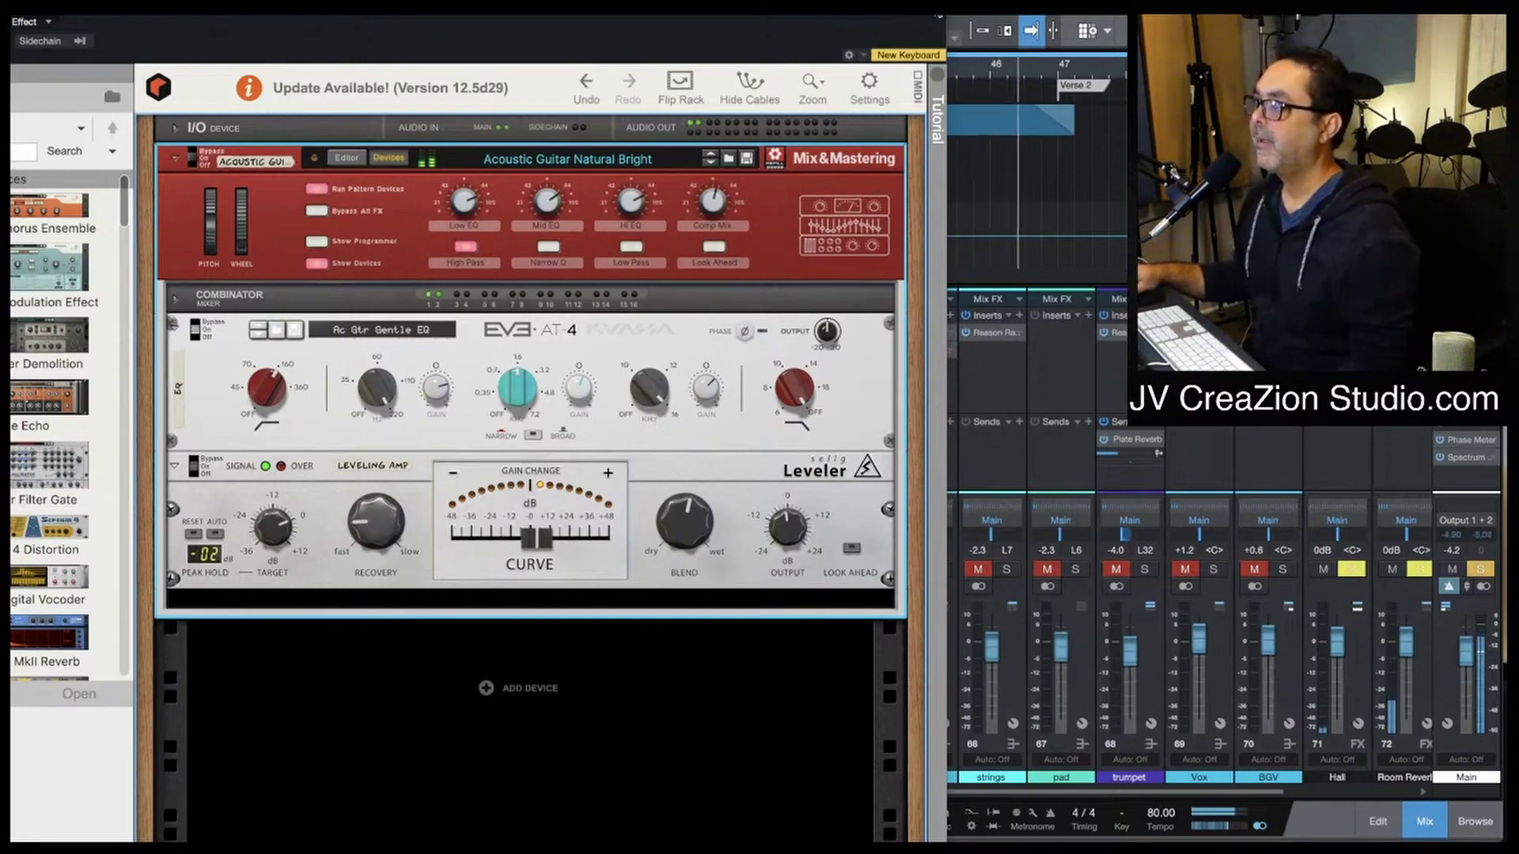
{"action": "key", "text": "super+w"}
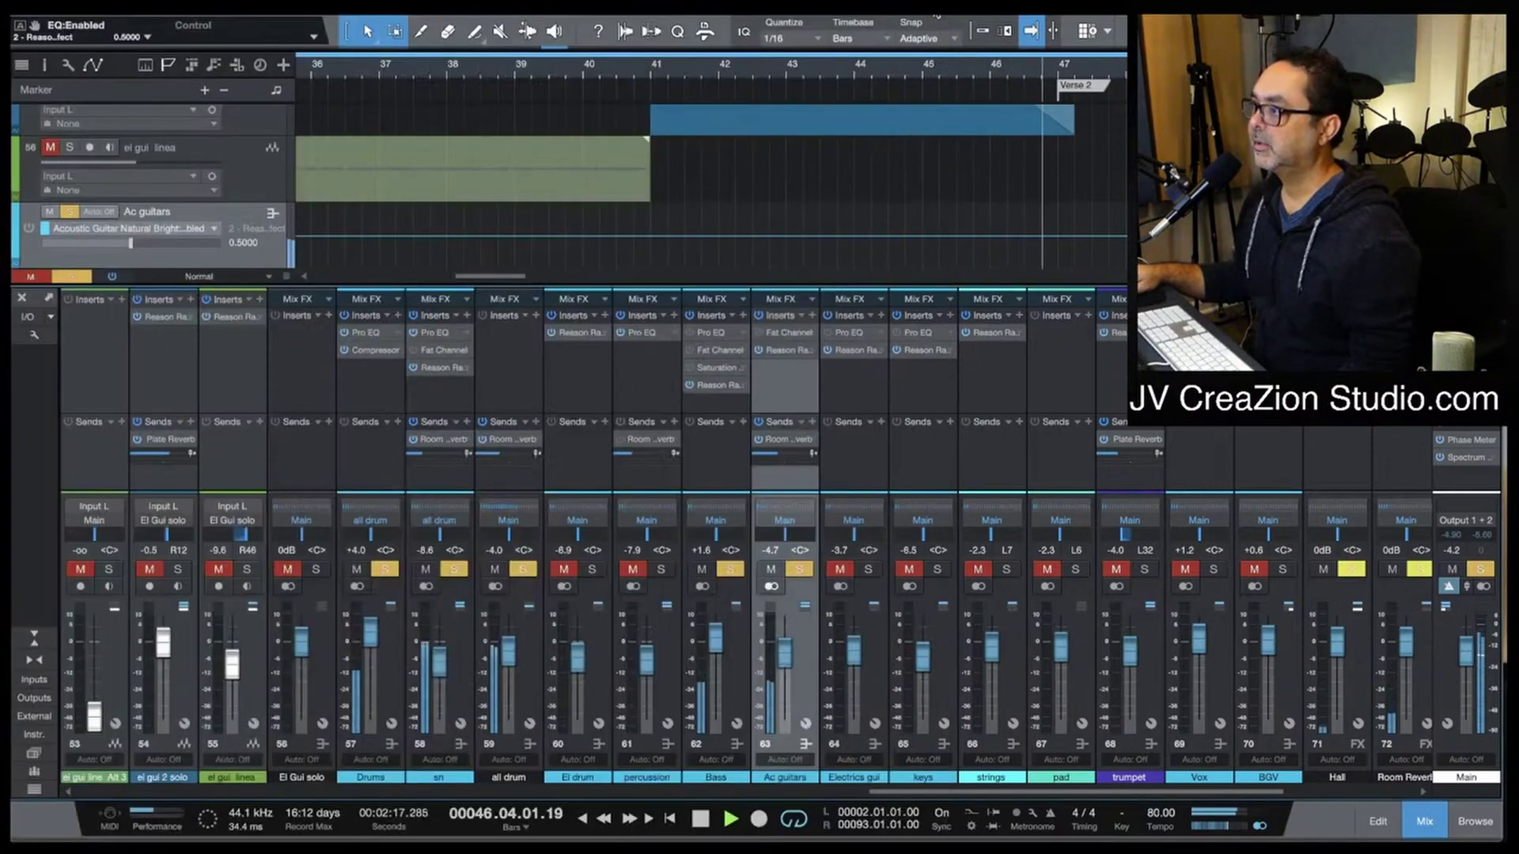
{"action": "left_click", "coordinate": [714, 386]}
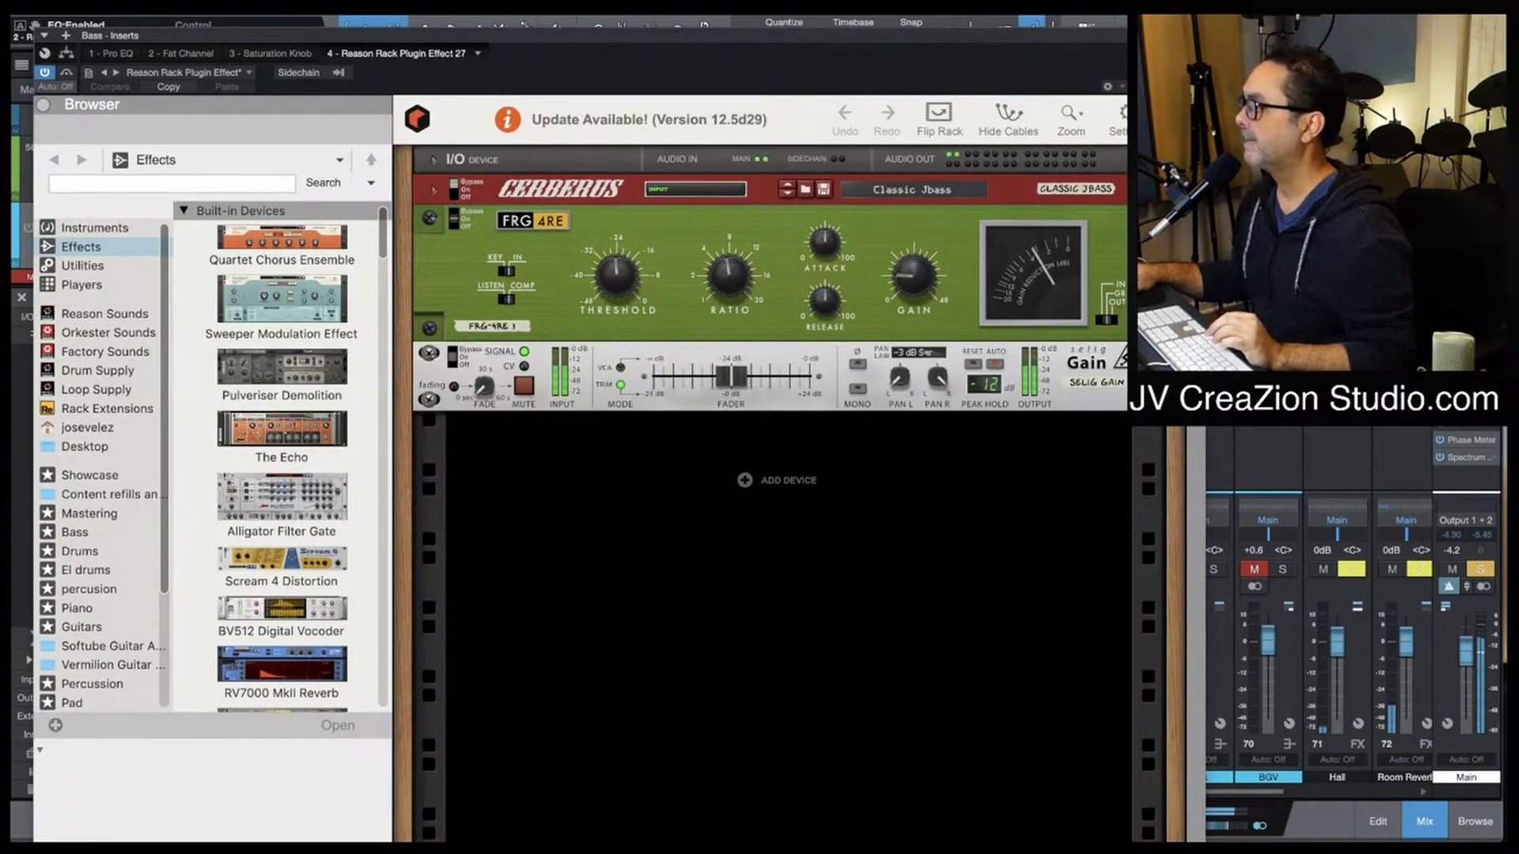
{"action": "key", "text": "Escape"}
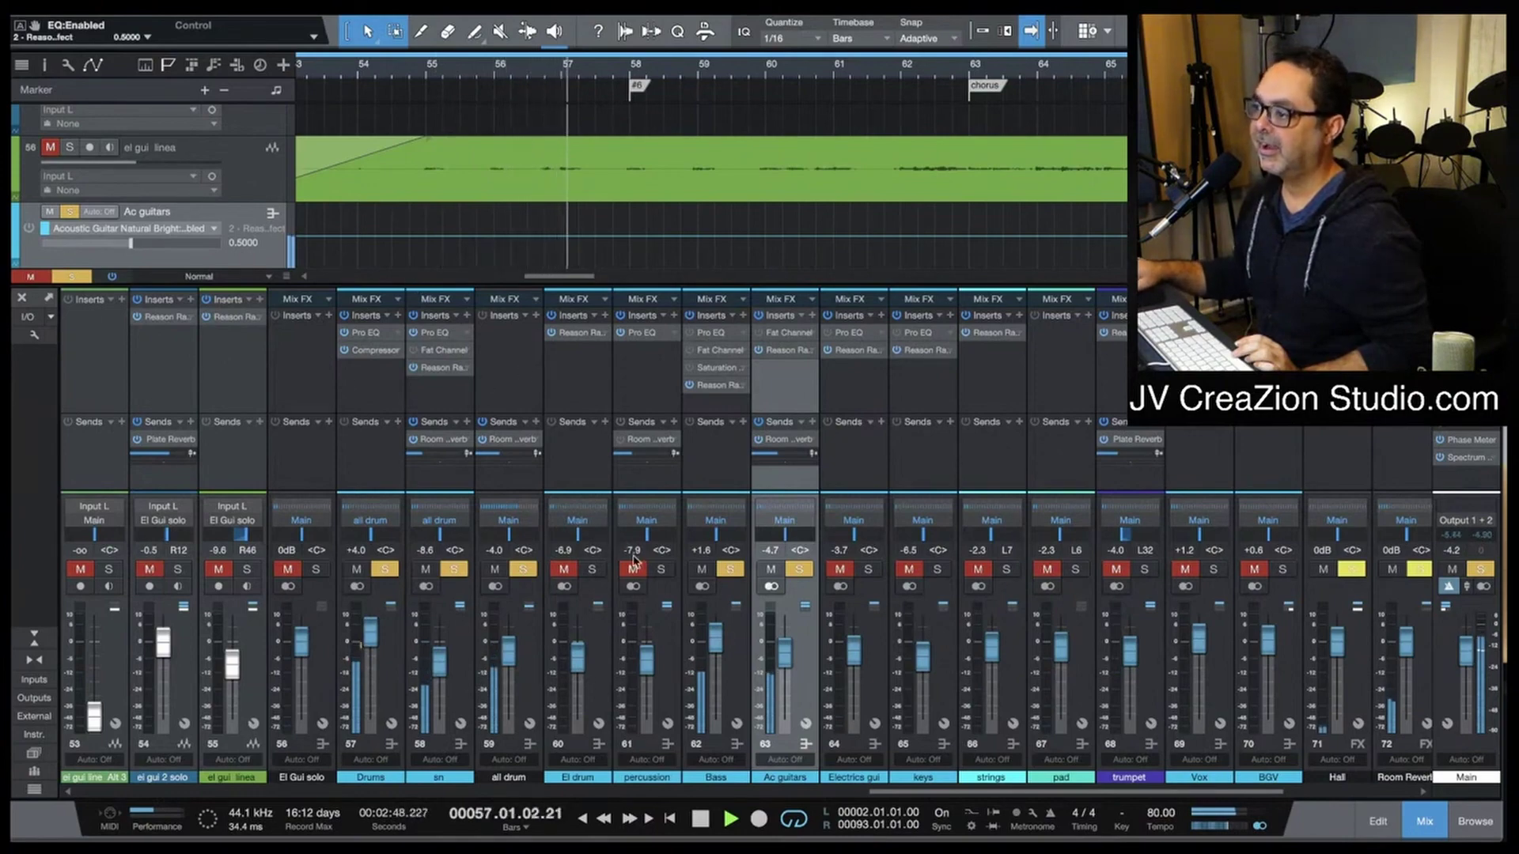
{"action": "left_click", "coordinate": [714, 385]}
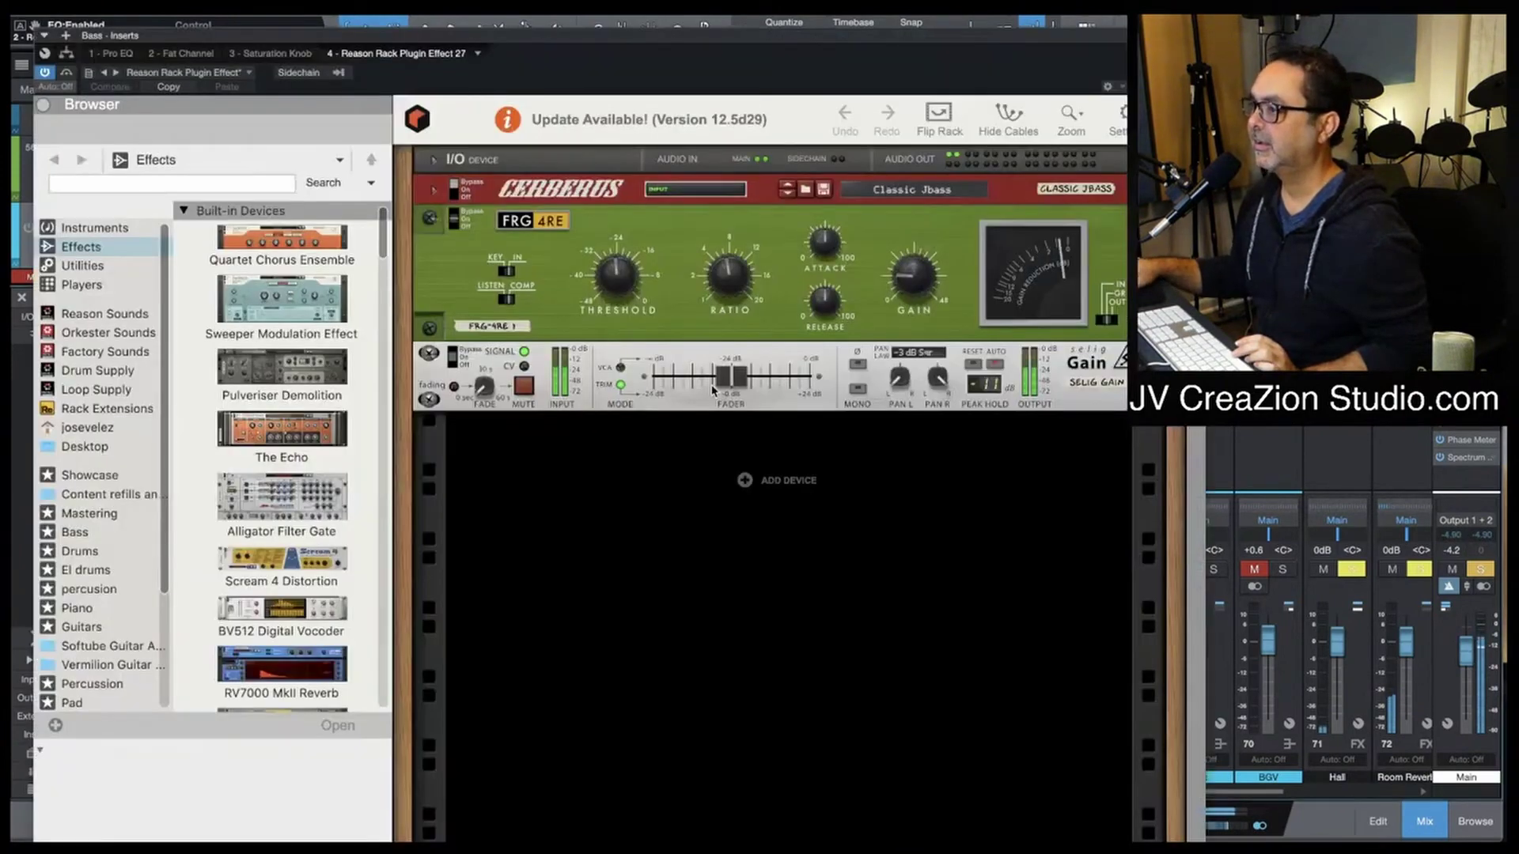
{"action": "left_click", "coordinate": [1406, 536]}
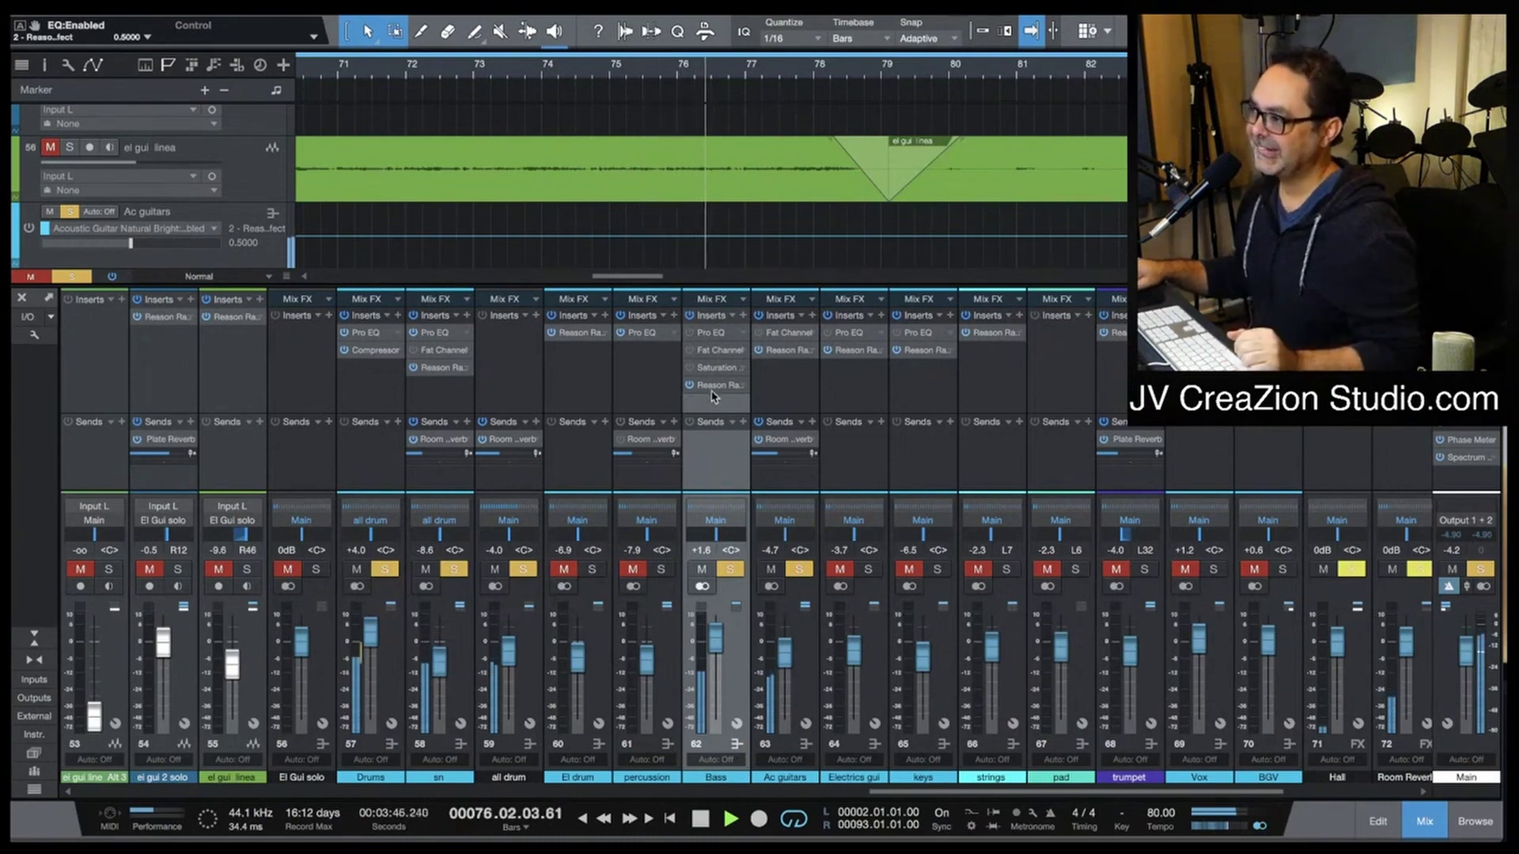
Step: Open the Bass channel's Reason Rack and fold the Cerberus device to compact view
{"action": "left_click", "coordinate": [715, 385]}
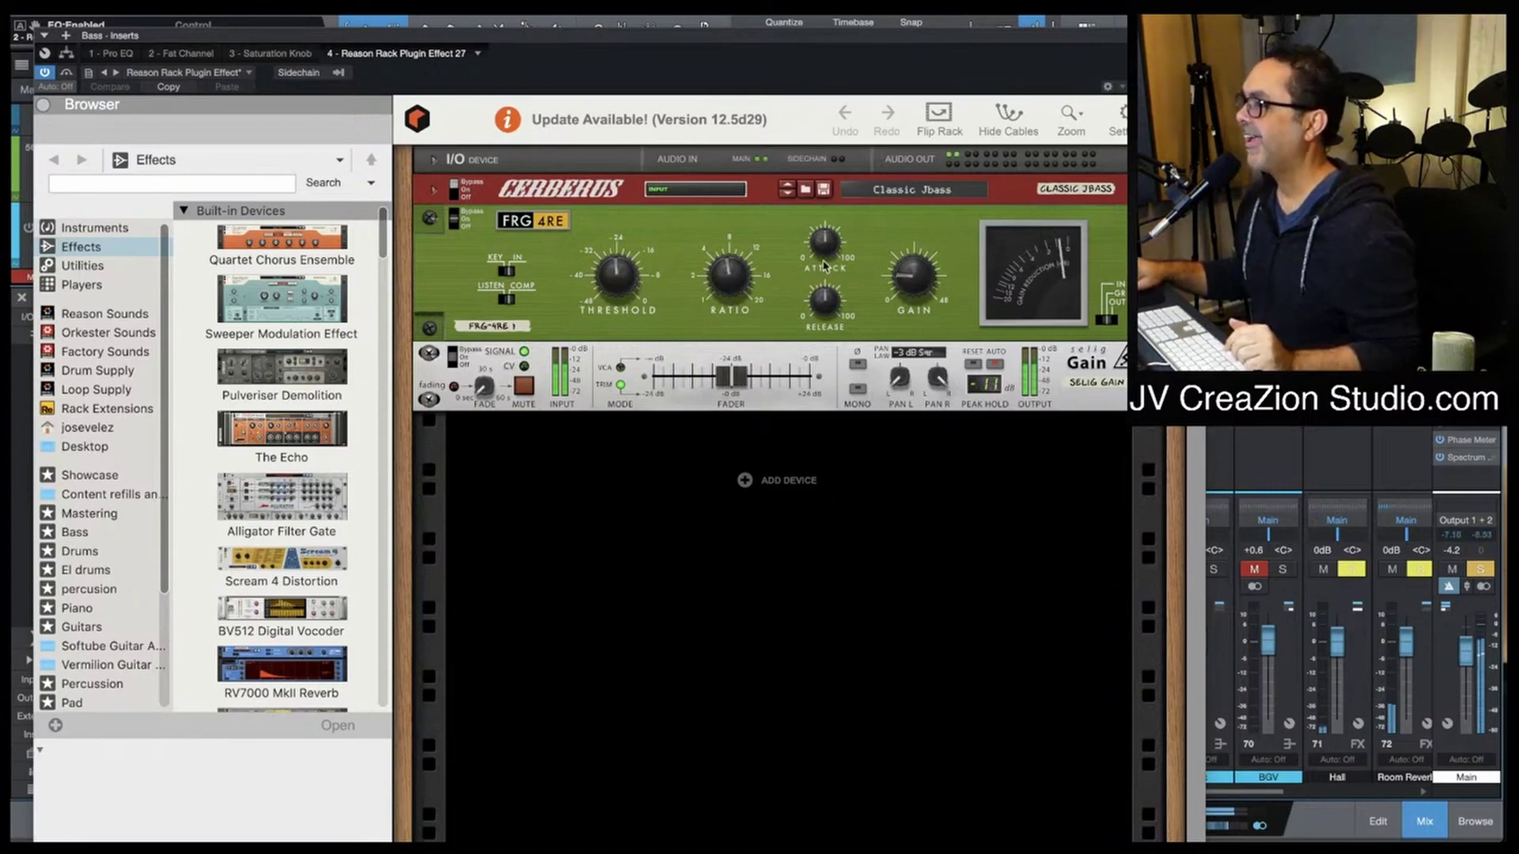
{"action": "left_click", "coordinate": [434, 196]}
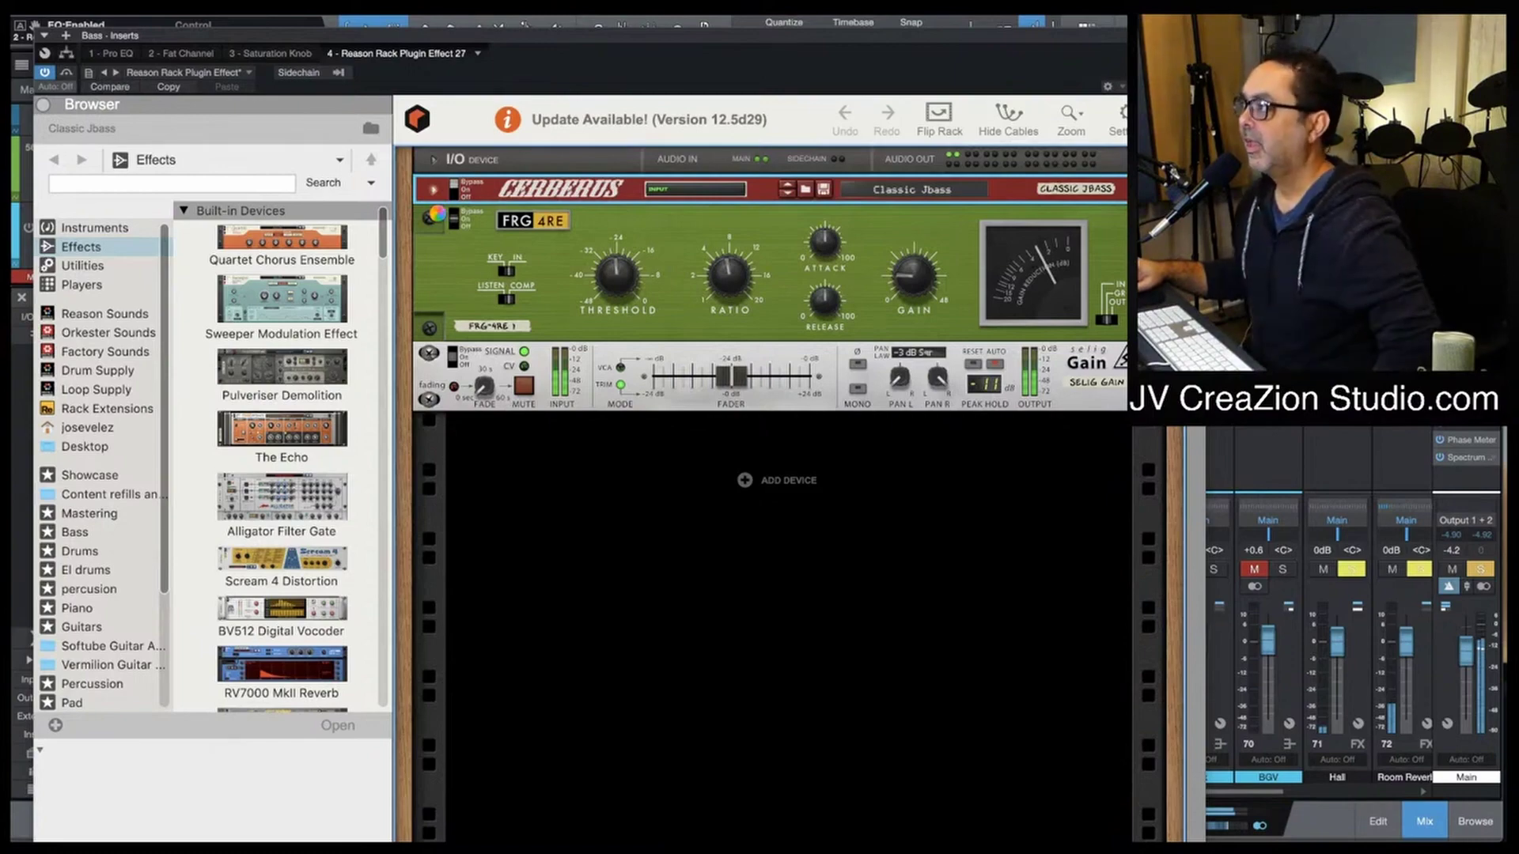
{"action": "left_click", "coordinate": [433, 190]}
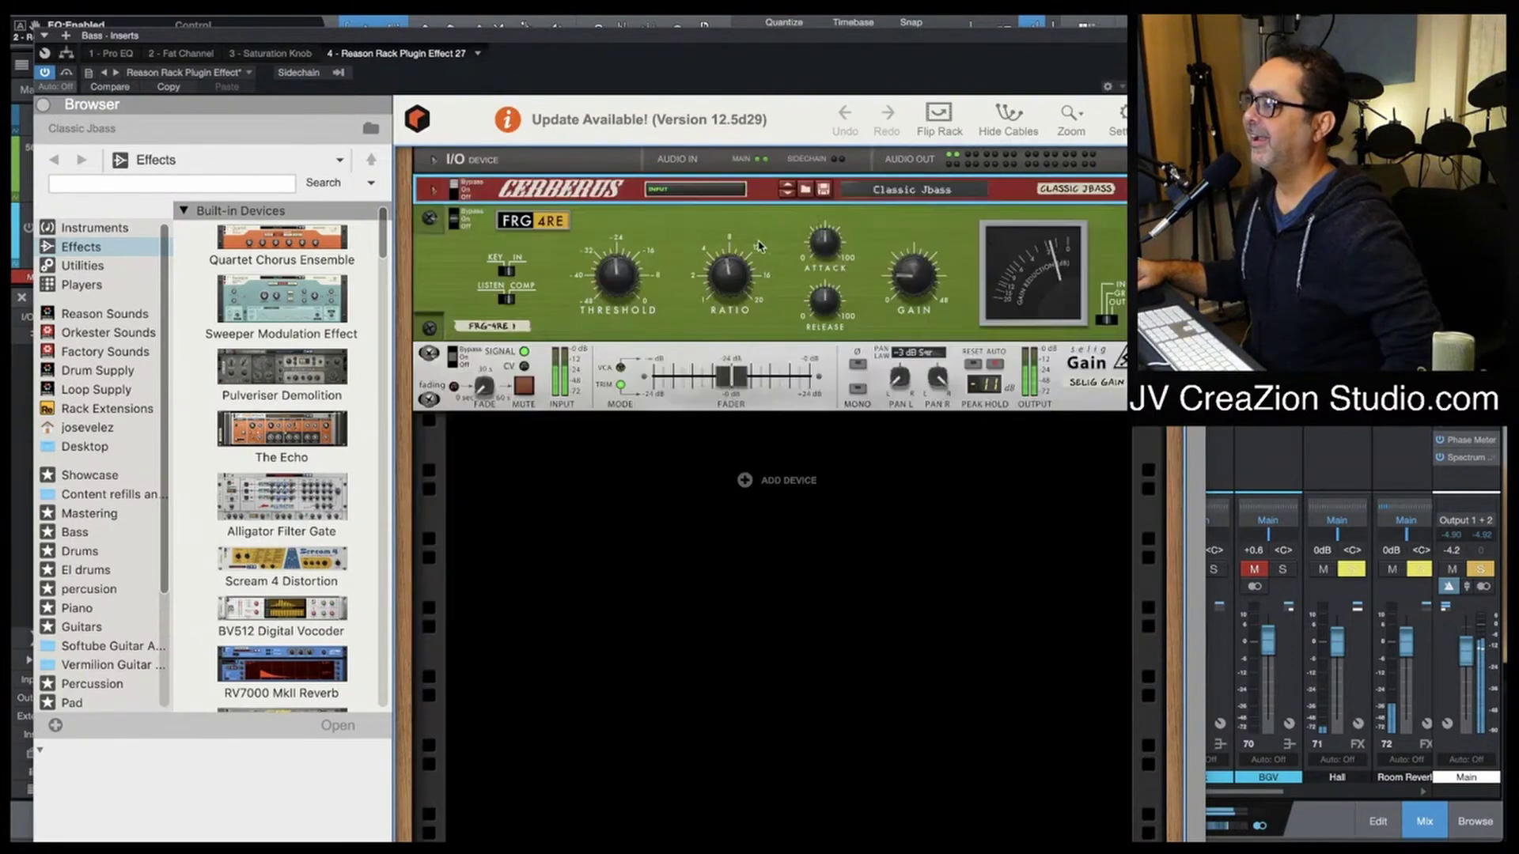
Step: Unfold the Cerberus device and switch the bass amp on
{"action": "left_click", "coordinate": [434, 191]}
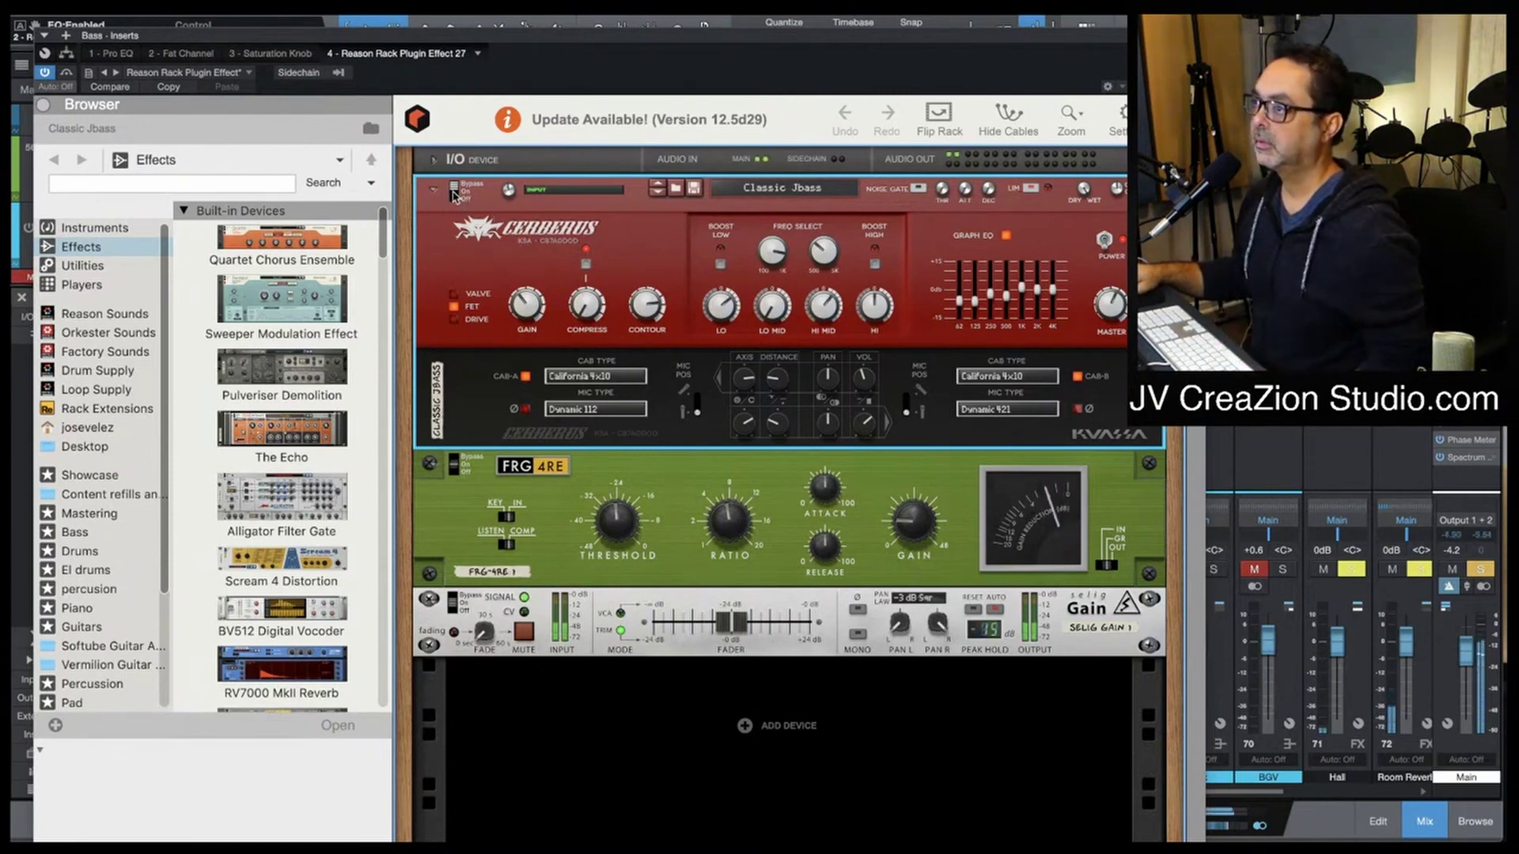
{"action": "left_click", "coordinate": [455, 195]}
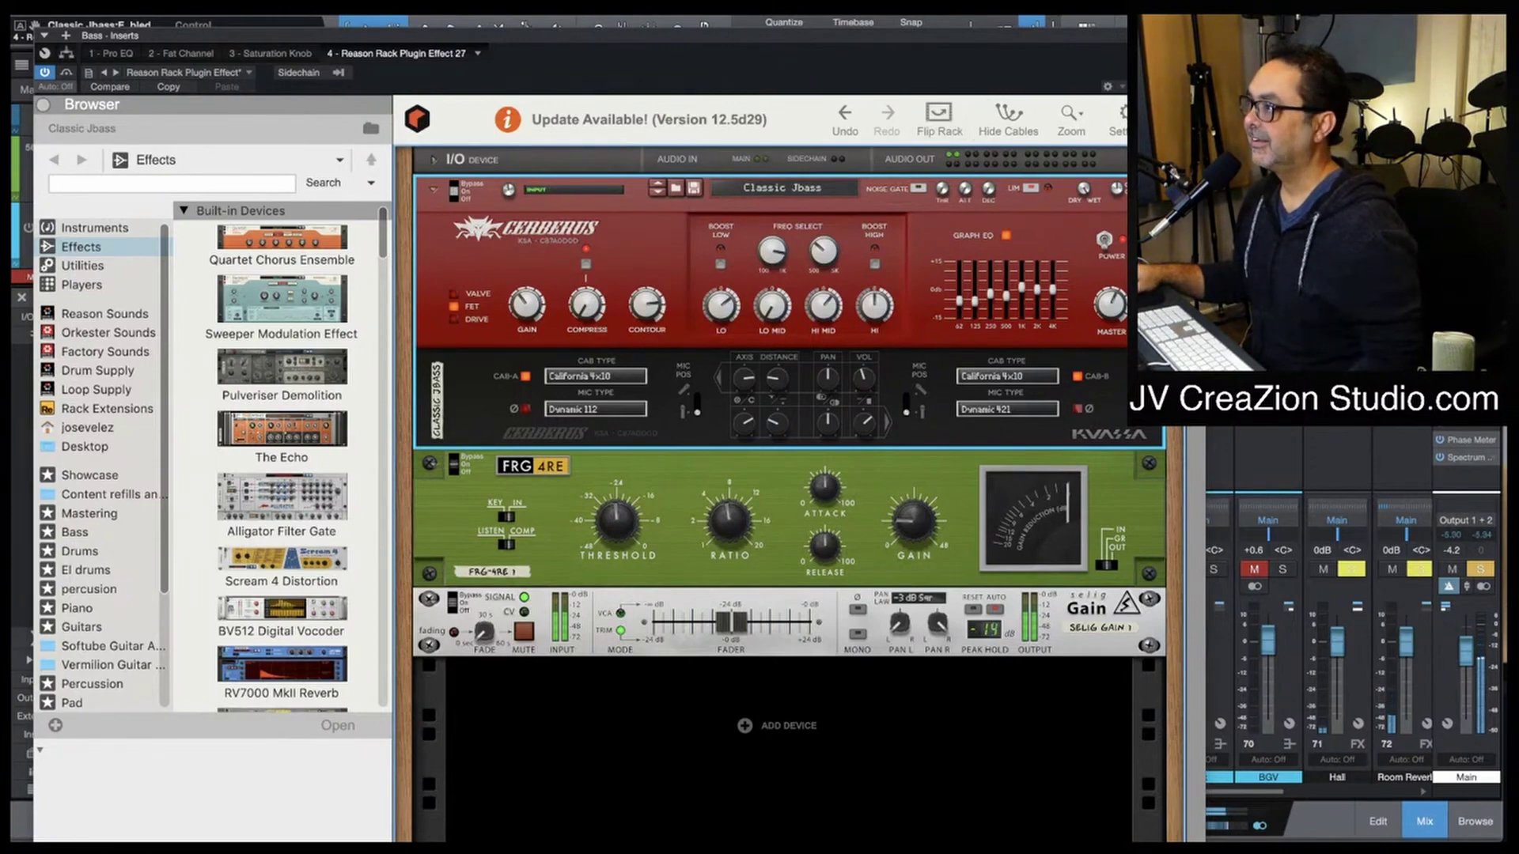
Step: Close the Bass rack, zoom the timeline out to the whole song, and enable Autoscroll
{"action": "key", "text": "ctrl+w"}
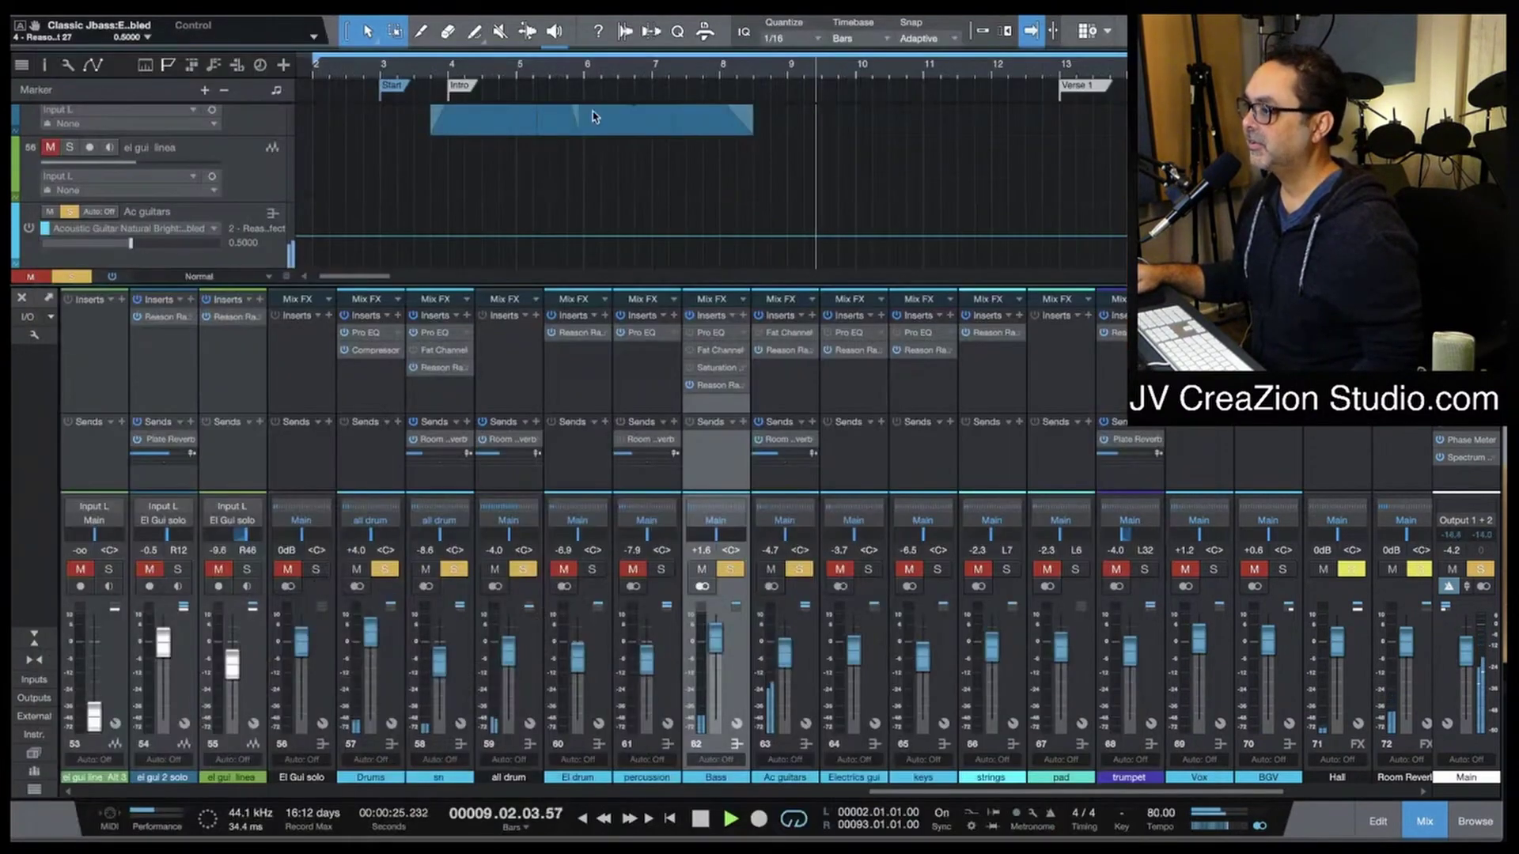
{"action": "scroll", "coordinate": [603, 584], "scroll_direction": "left", "scroll_amount": 10}
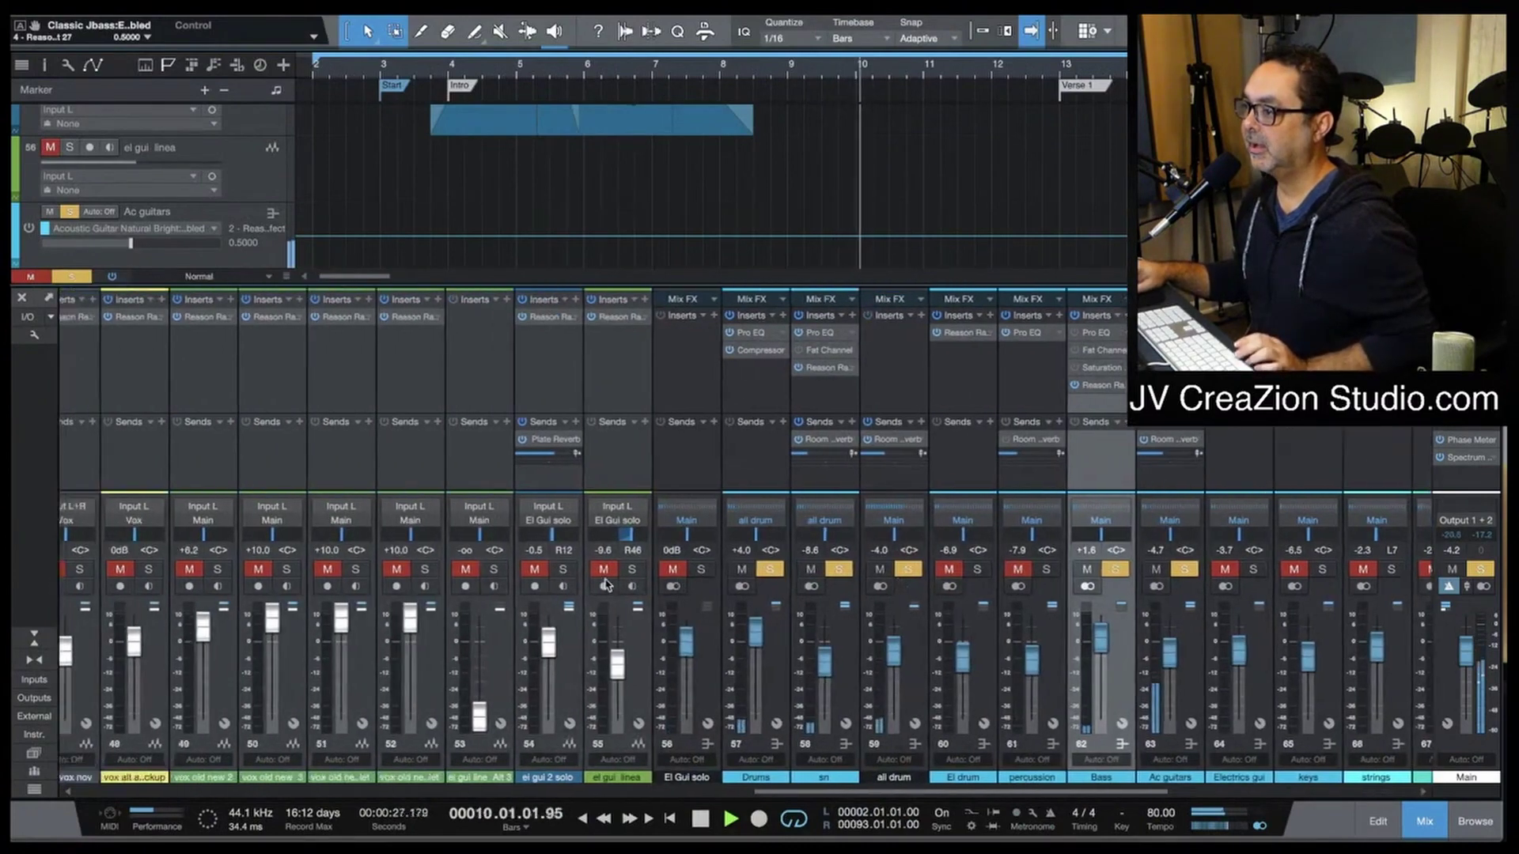
{"action": "scroll", "coordinate": [603, 584], "scroll_direction": "left", "scroll_amount": 8}
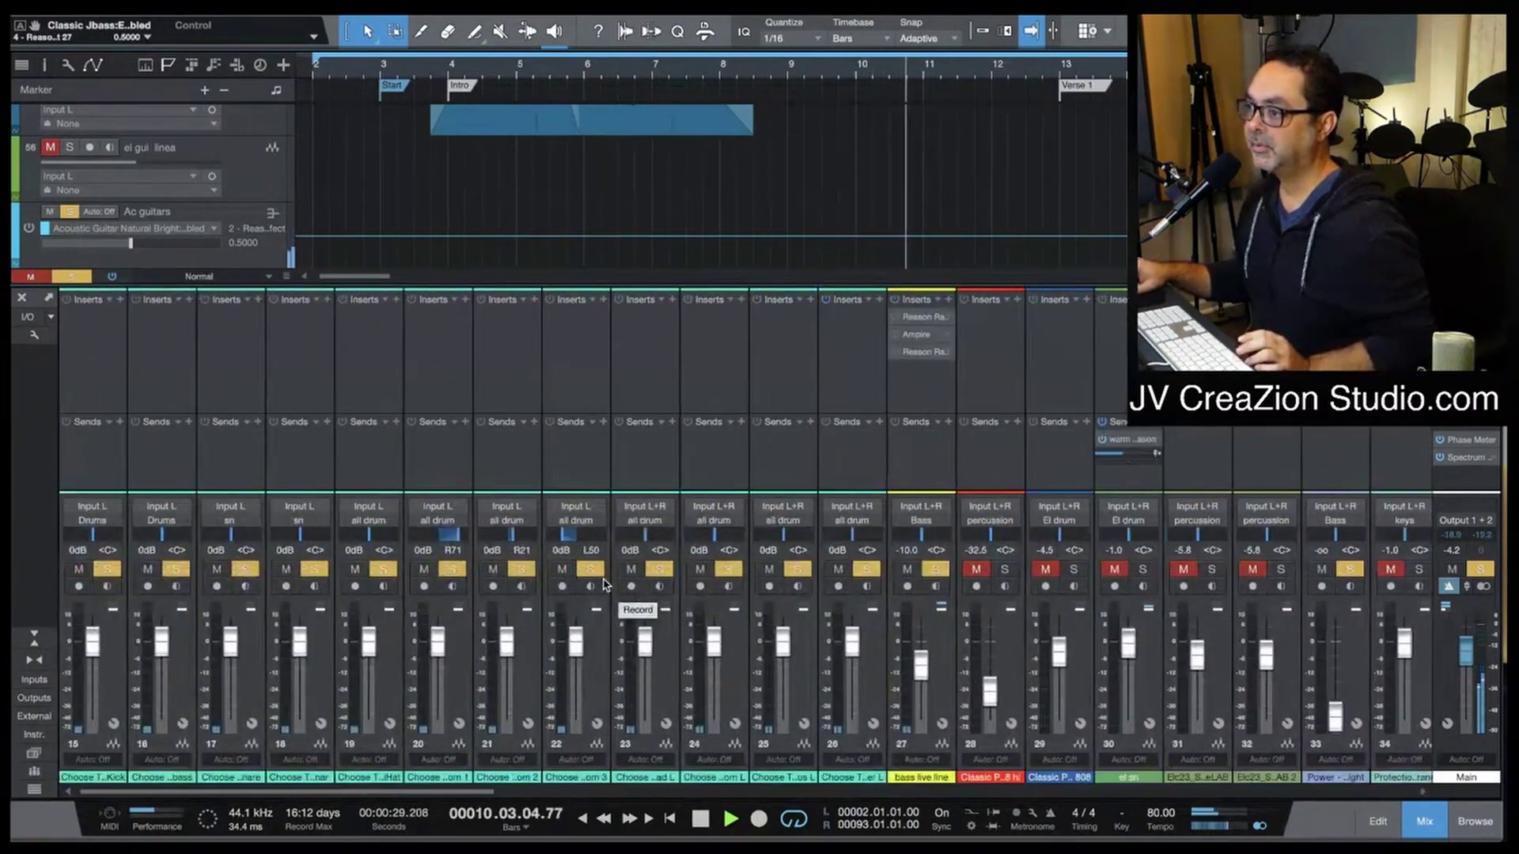
{"action": "scroll", "coordinate": [407, 594], "scroll_direction": "right", "scroll_amount": 16}
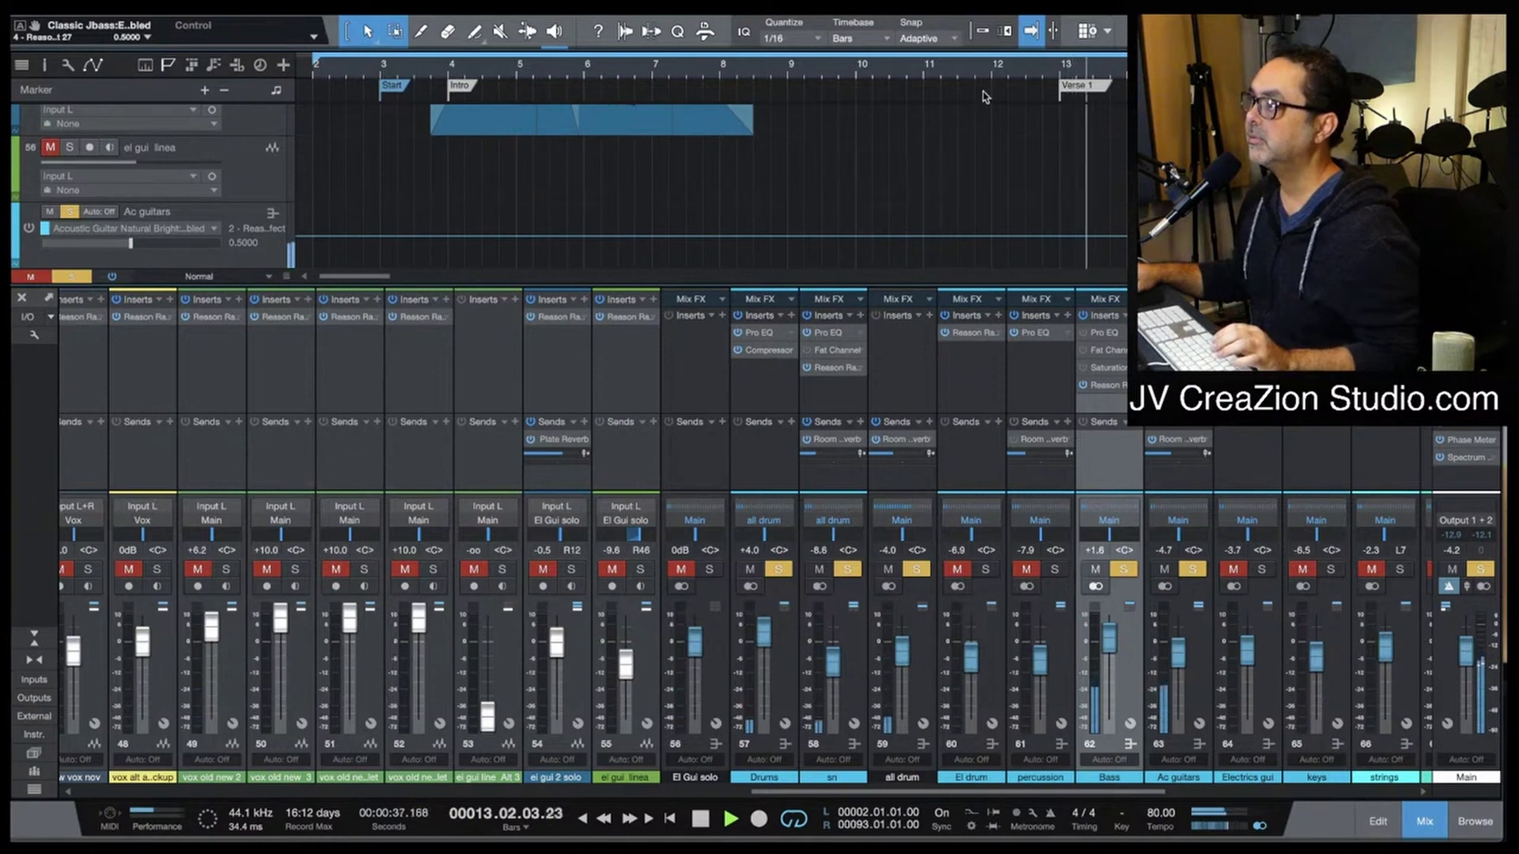
{"action": "key", "text": "w"}
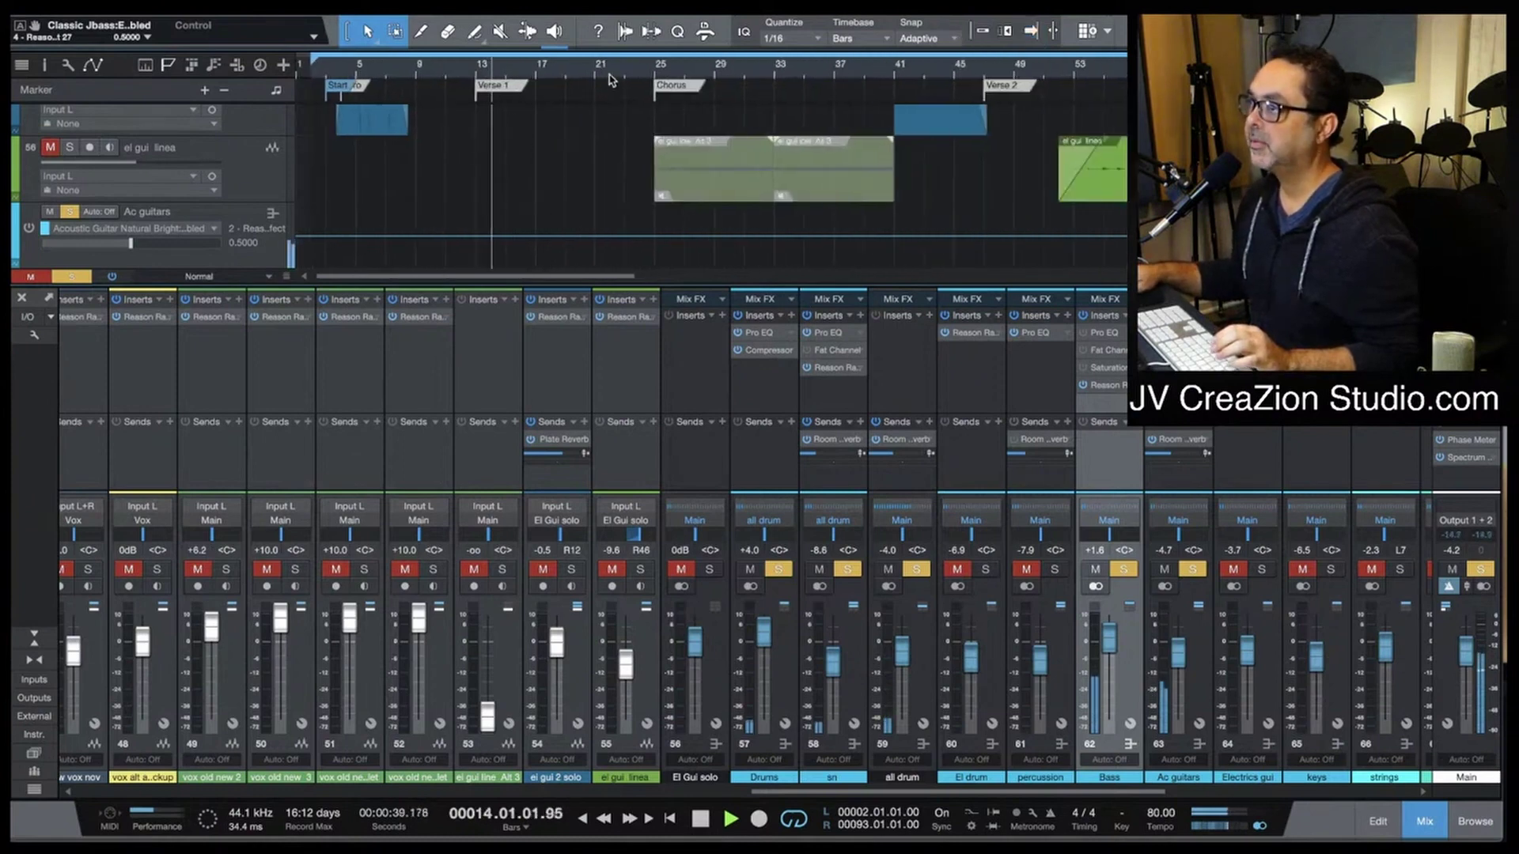
{"action": "left_click", "coordinate": [1031, 30]}
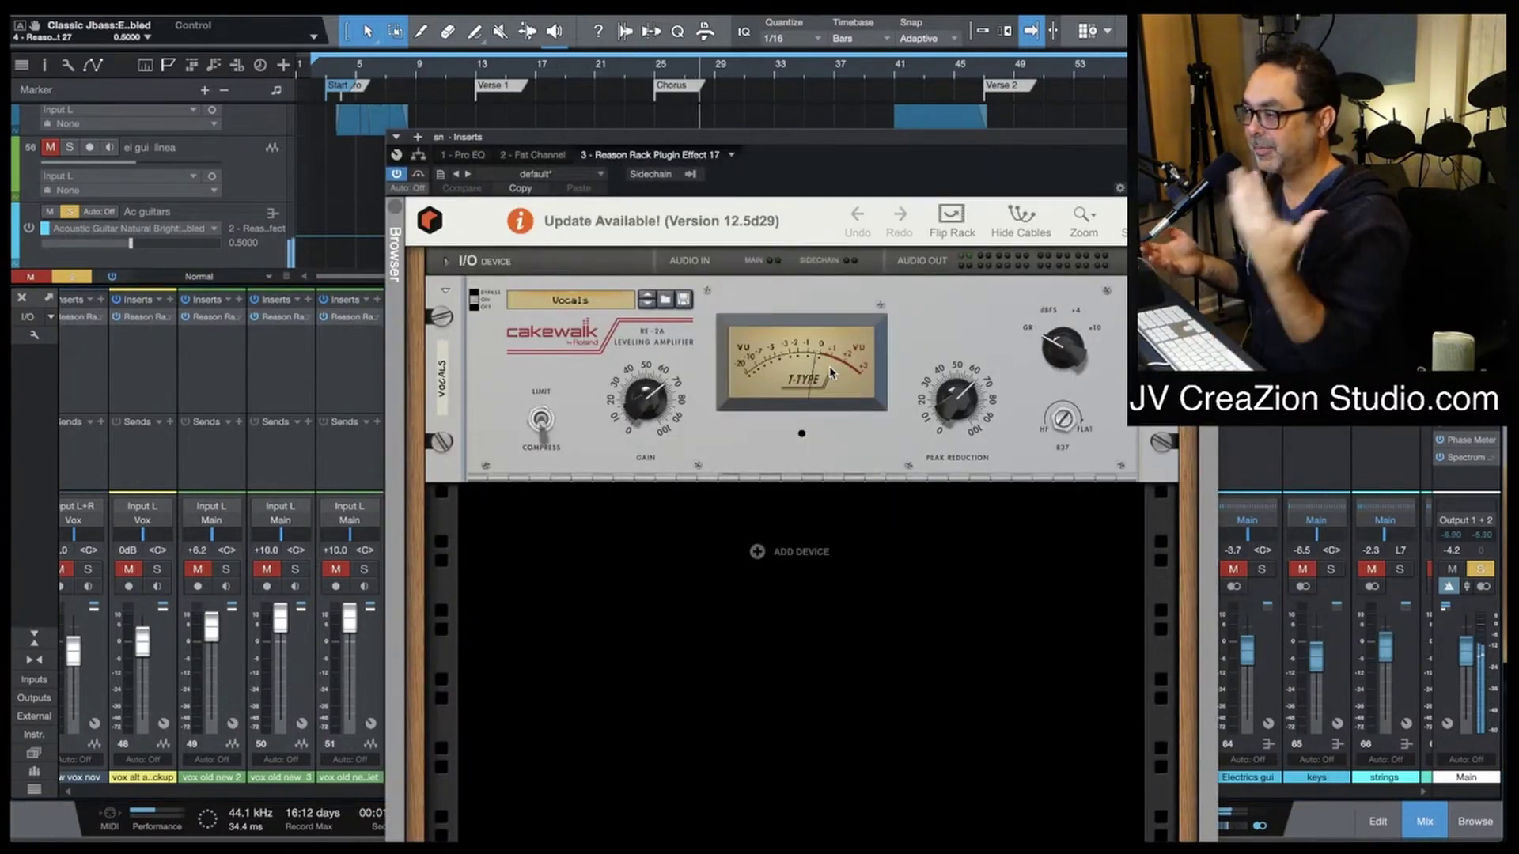
Step: Play the song with the sn rack window moved aside, then close that window
{"action": "key", "text": "space"}
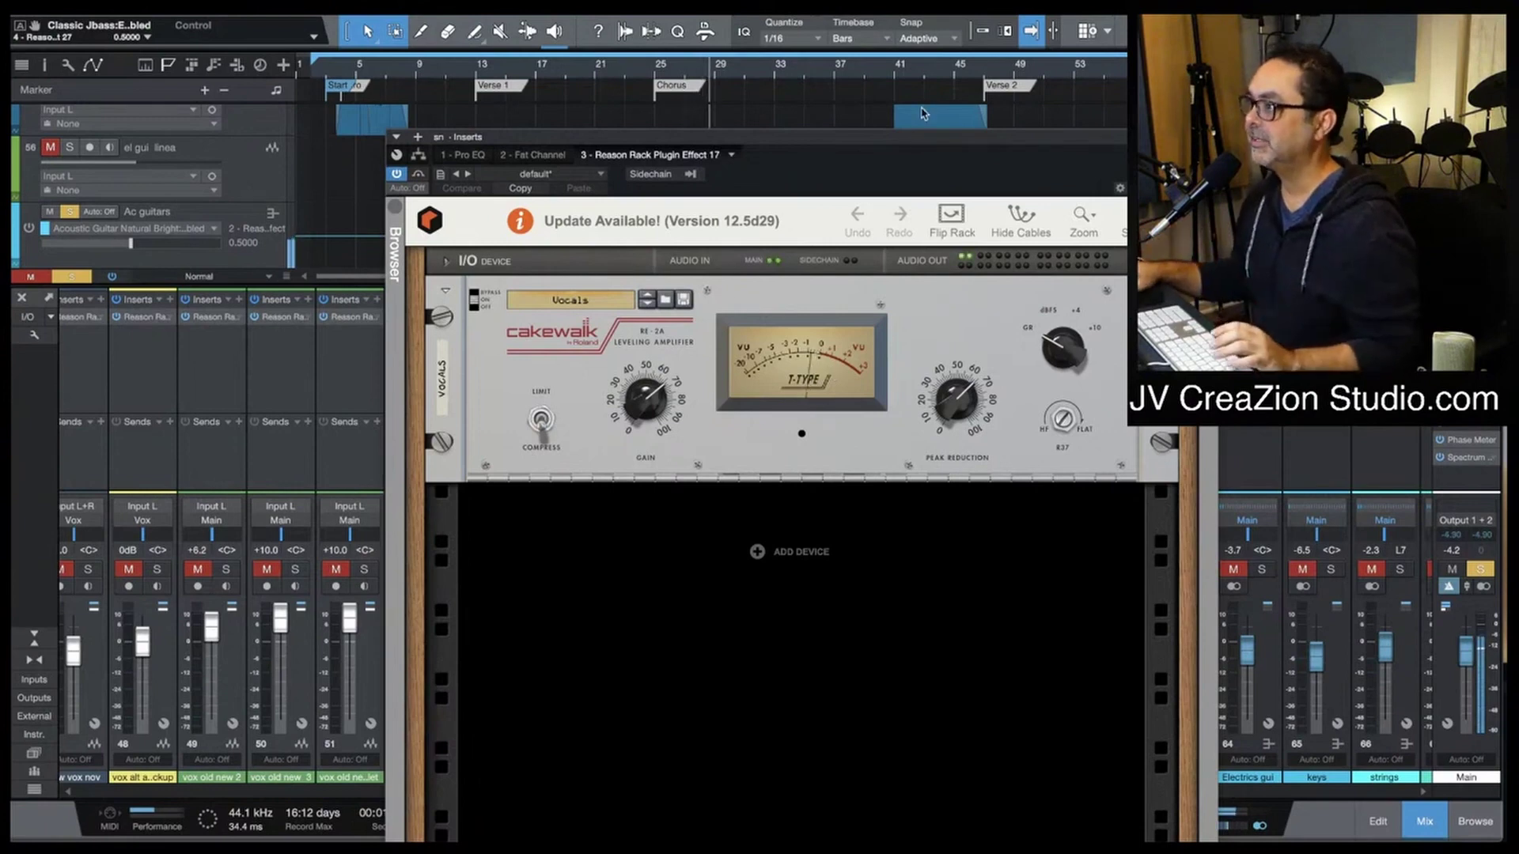
{"action": "left_click_drag", "start_coordinate": [973, 141], "coordinate": [730, 135]}
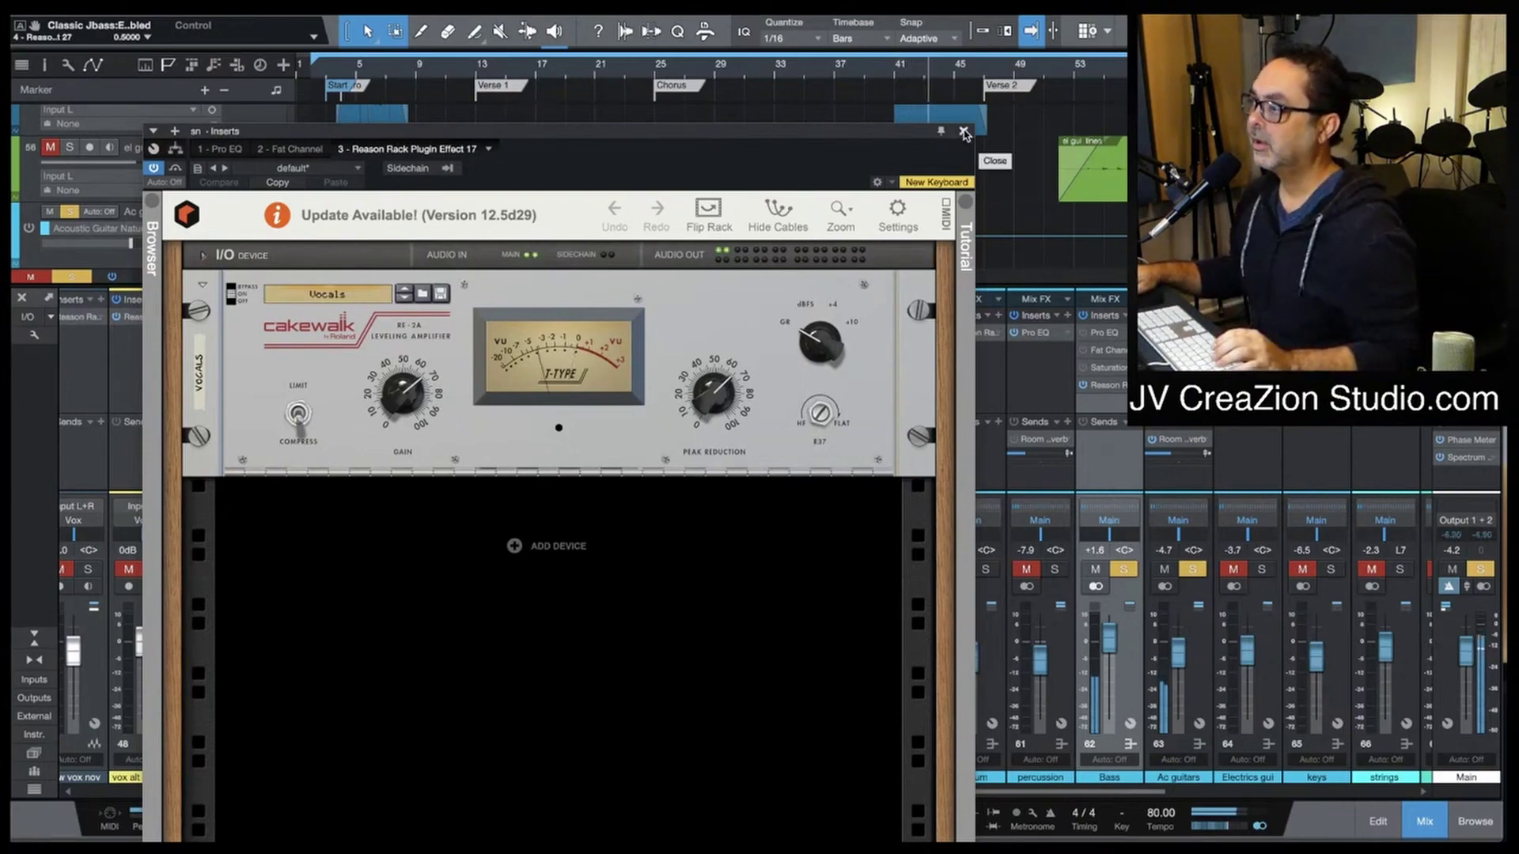
{"action": "left_click", "coordinate": [964, 133]}
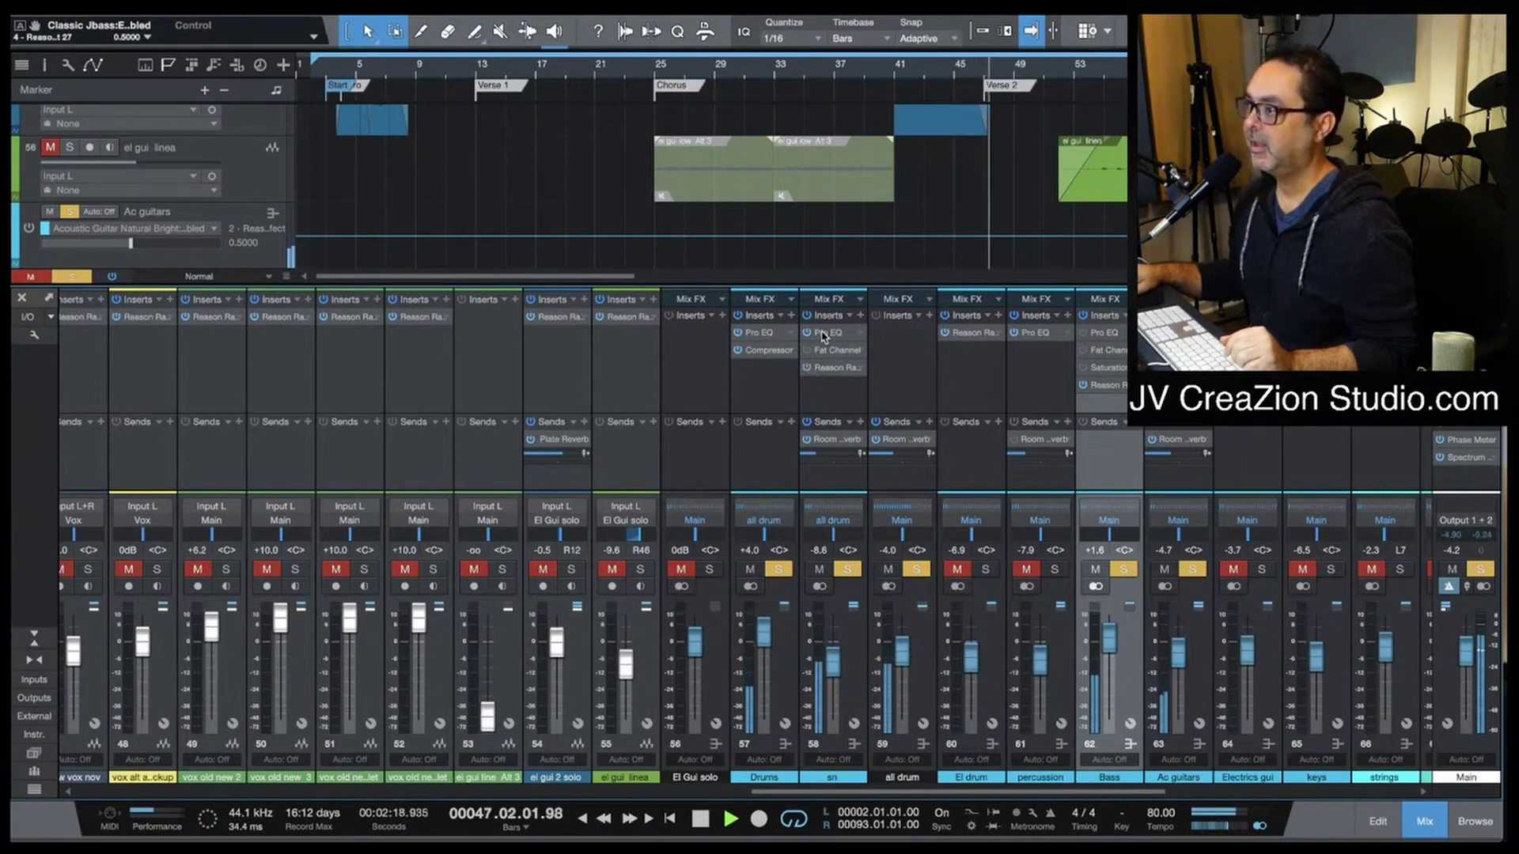
Step: Check the sn Pro EQ curve, then open the Drums Compressor (-30 dB threshold, 1.8:1 ratio)
{"action": "double_click", "coordinate": [822, 333]}
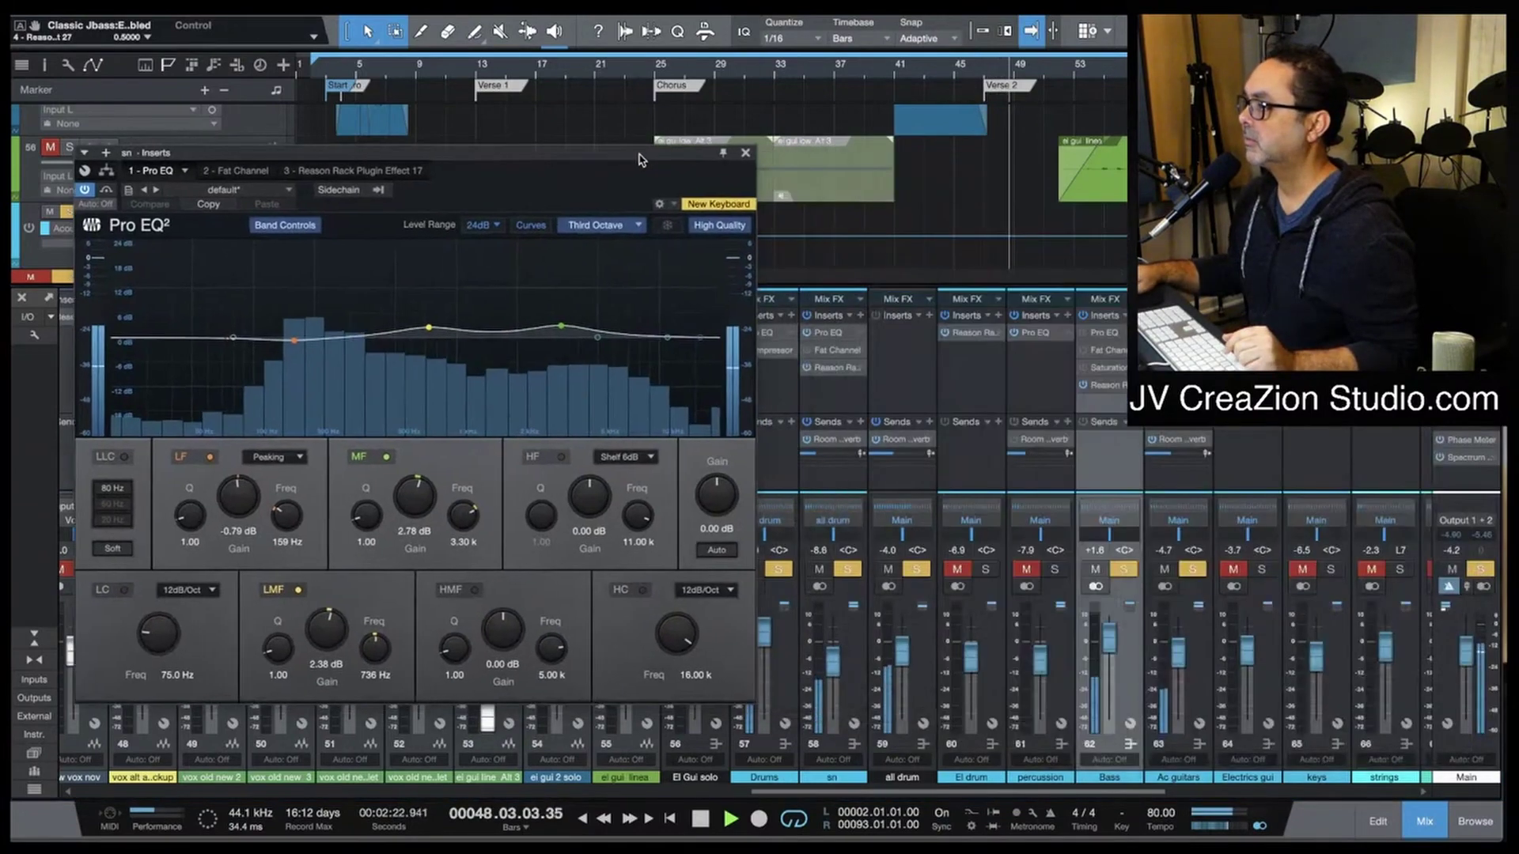
{"action": "left_click_drag", "start_coordinate": [639, 158], "coordinate": [718, 167]}
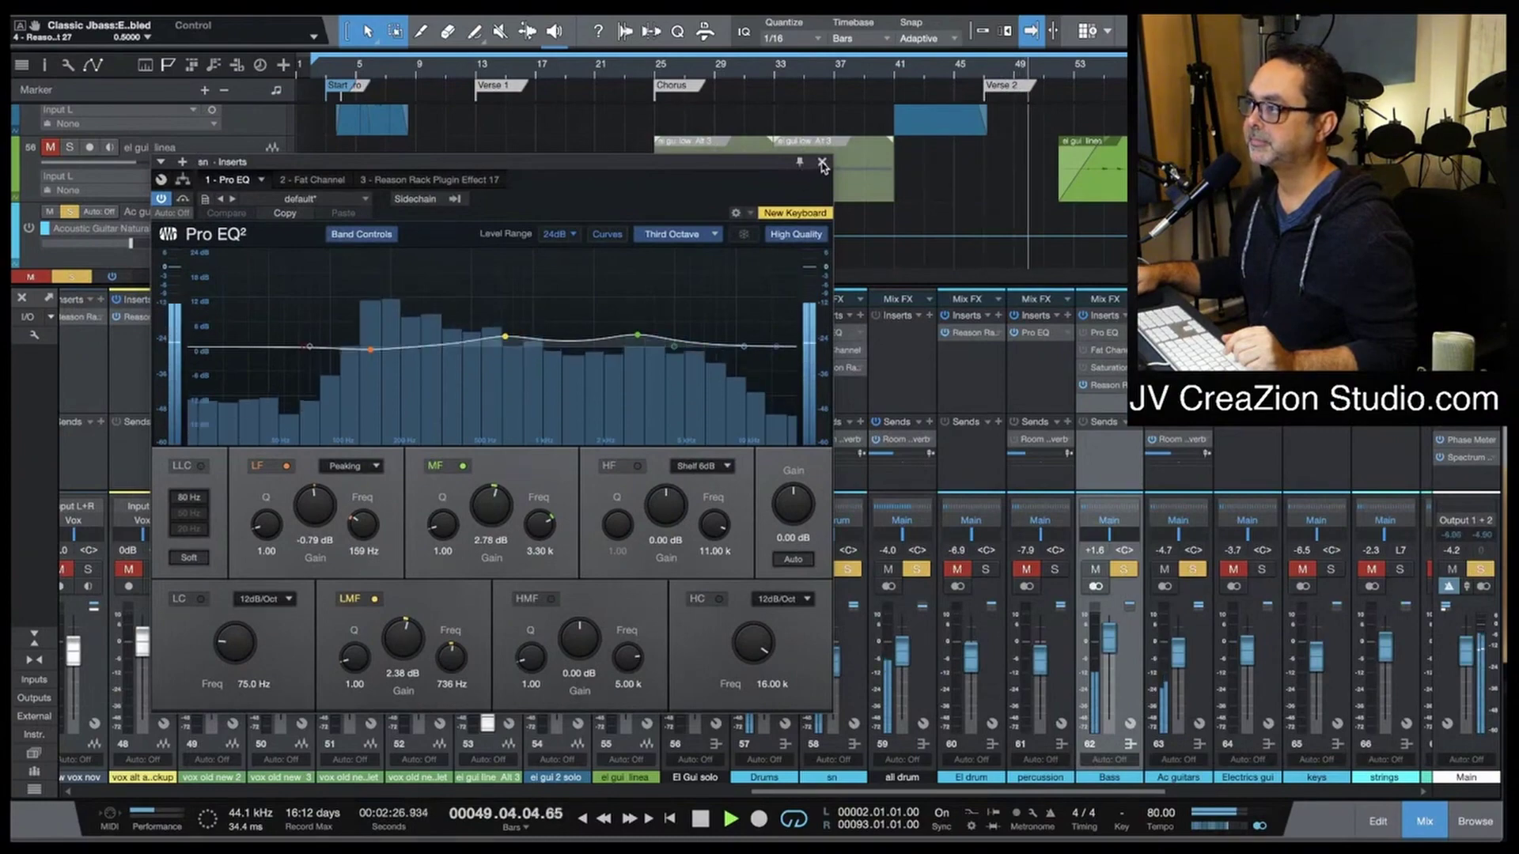
{"action": "left_click", "coordinate": [822, 163]}
{"action": "double_click", "coordinate": [769, 350]}
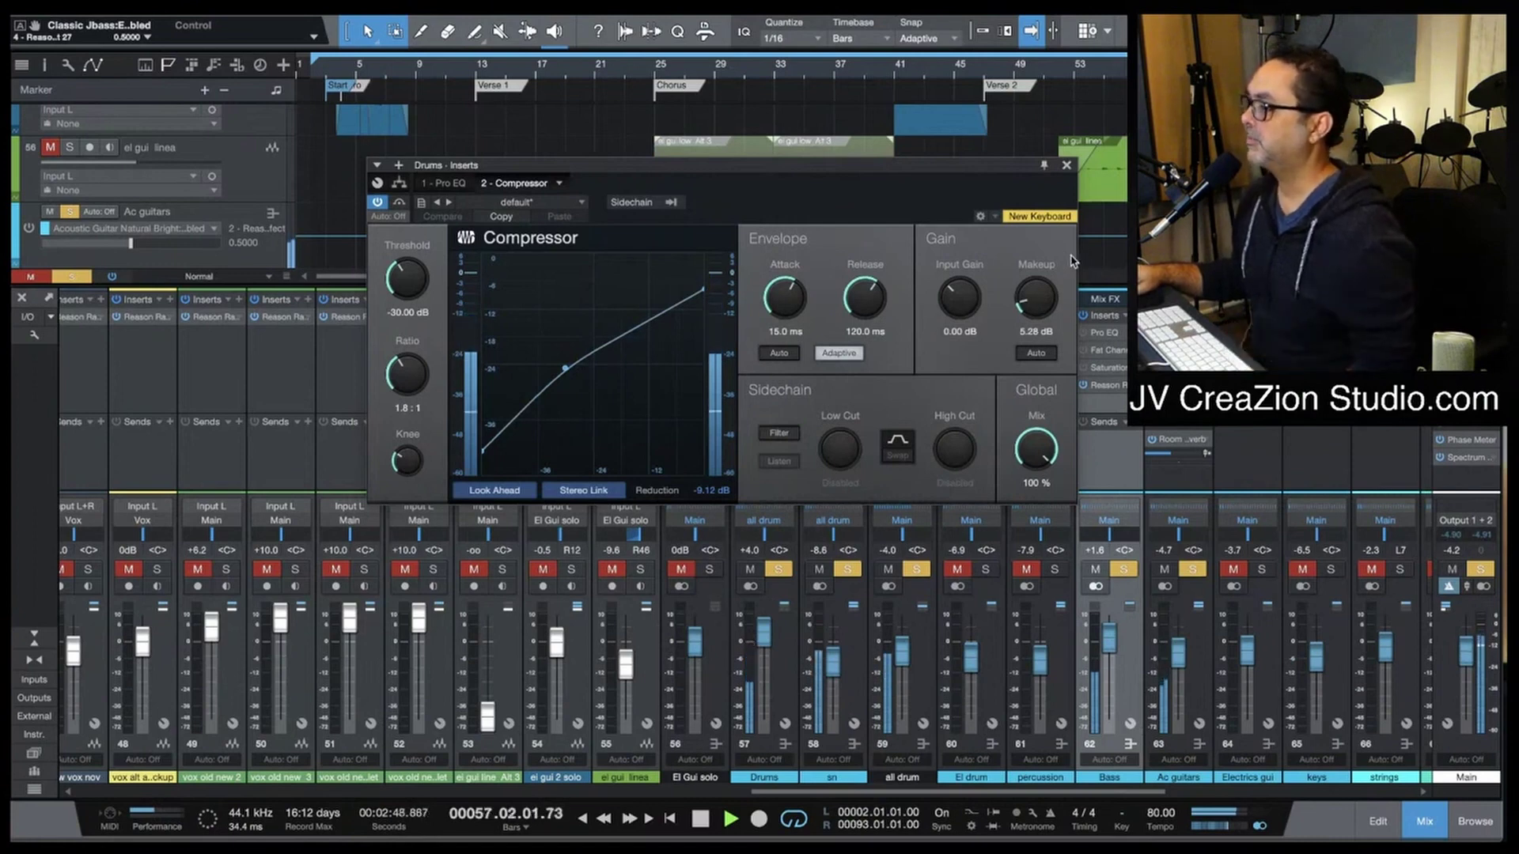
{"action": "left_click_drag", "start_coordinate": [1060, 174], "coordinate": [761, 206]}
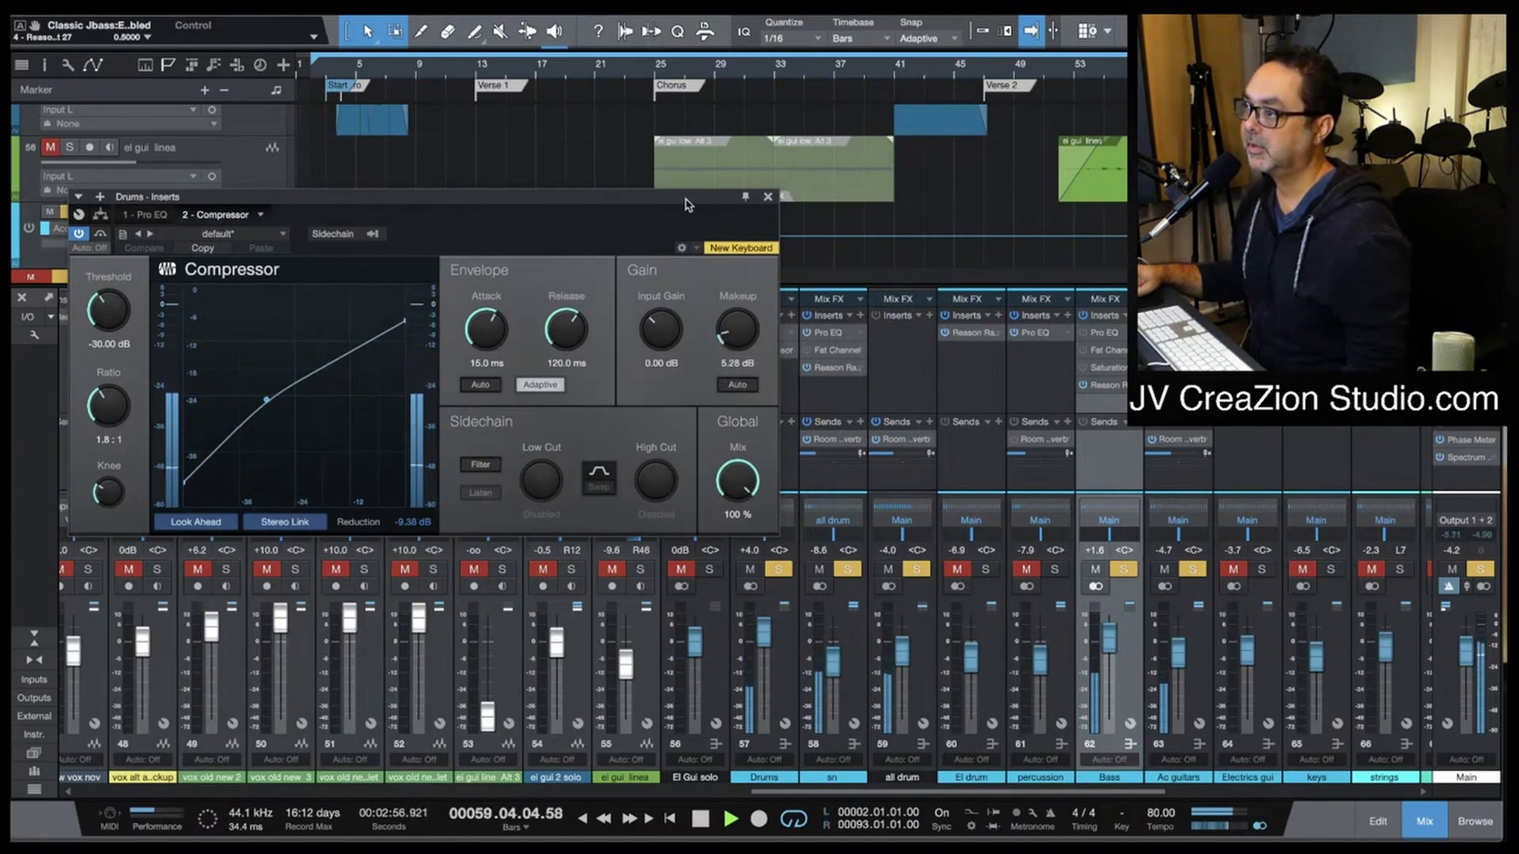
{"action": "left_click_drag", "start_coordinate": [686, 205], "coordinate": [815, 210]}
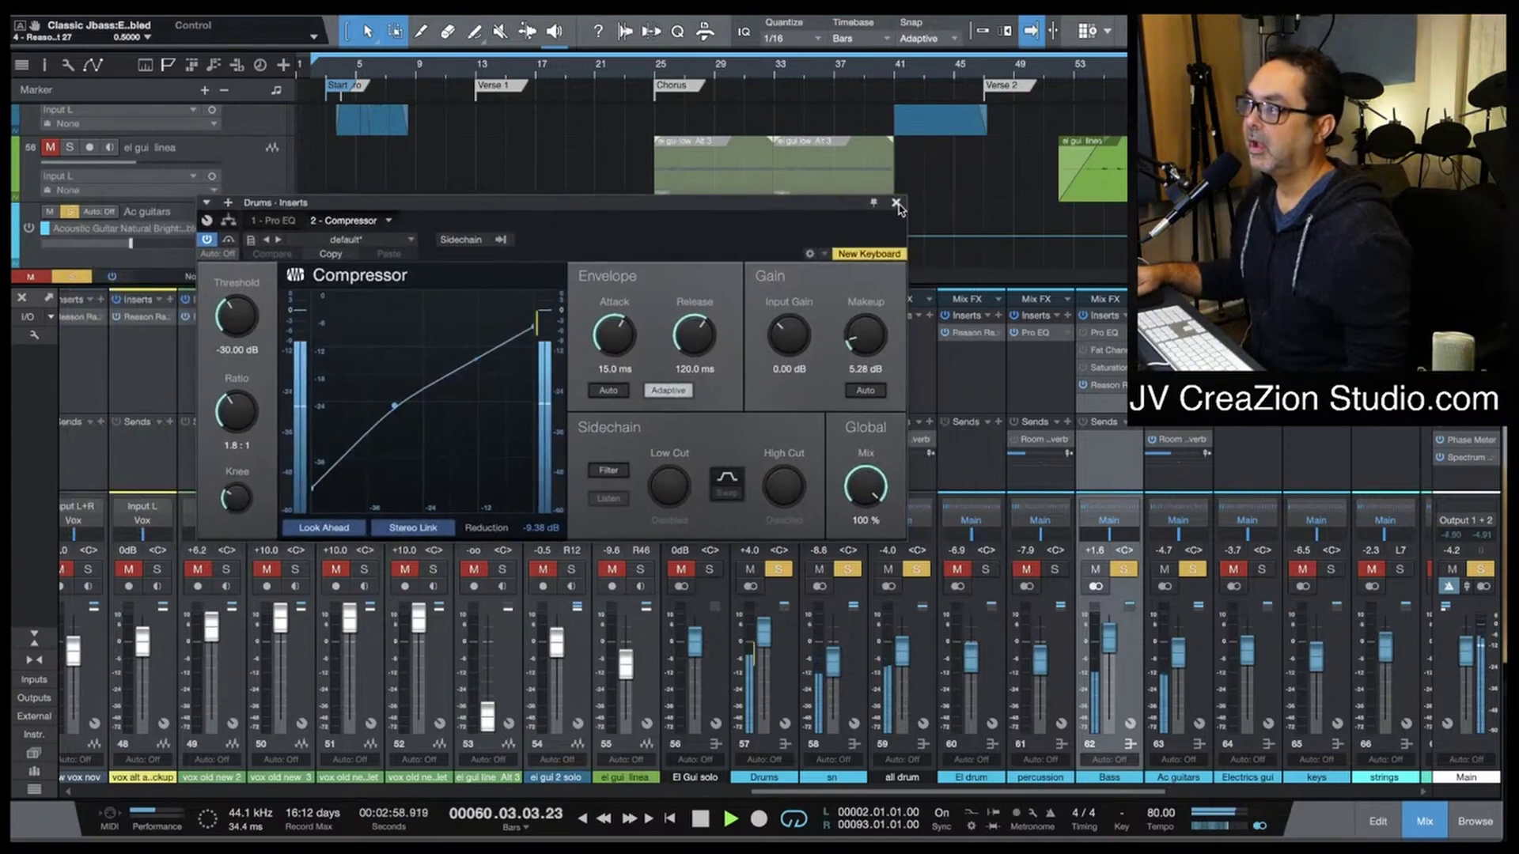
Step: Close the Drums Compressor, restart playback near bar 8, and solo the El drum channel
{"action": "left_click", "coordinate": [897, 204]}
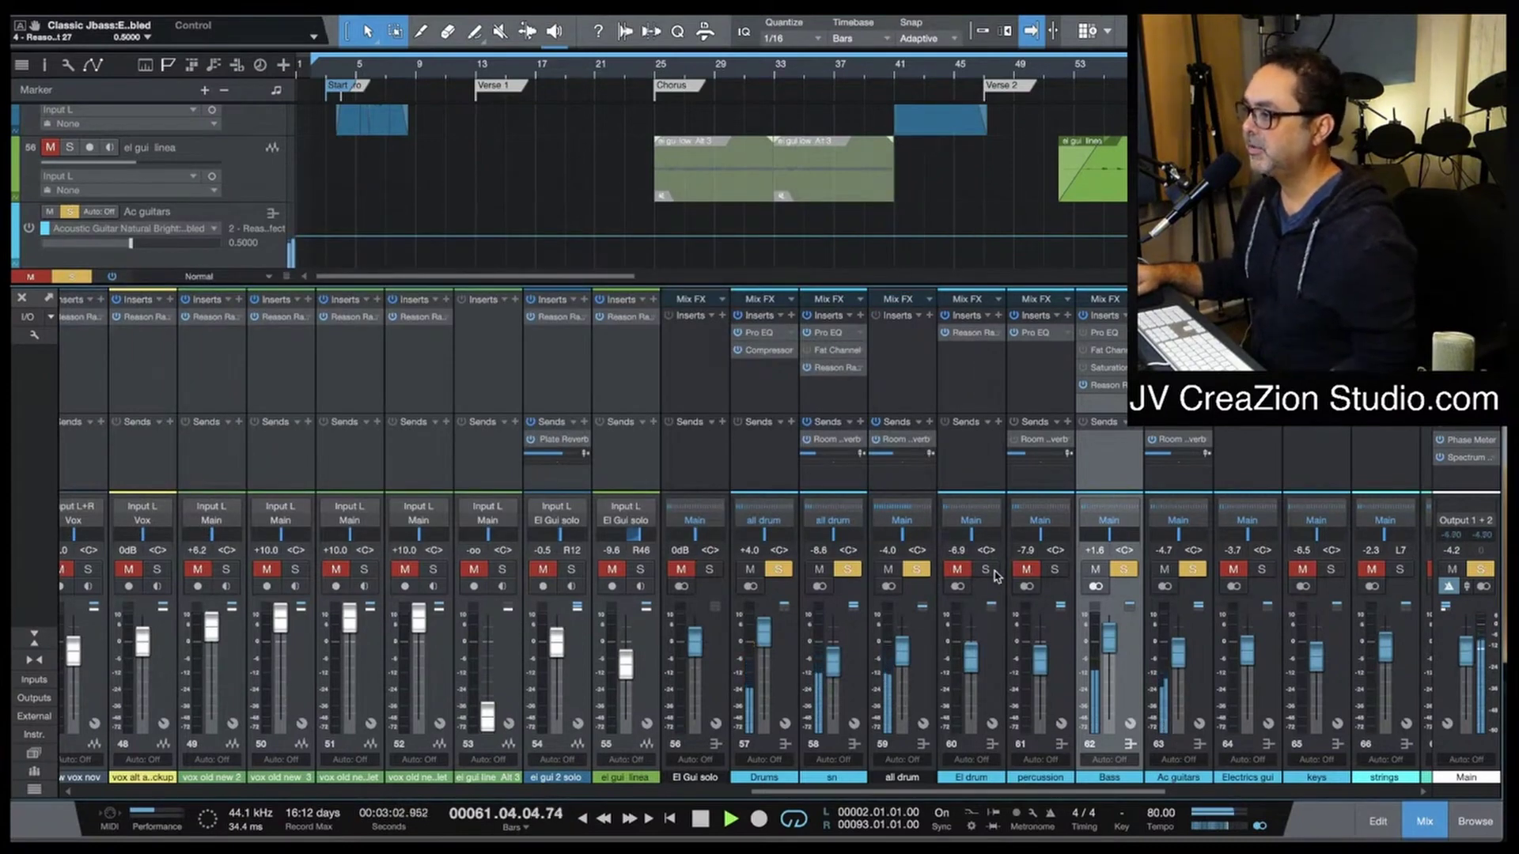
{"action": "left_click", "coordinate": [398, 74]}
{"action": "left_click", "coordinate": [985, 569]}
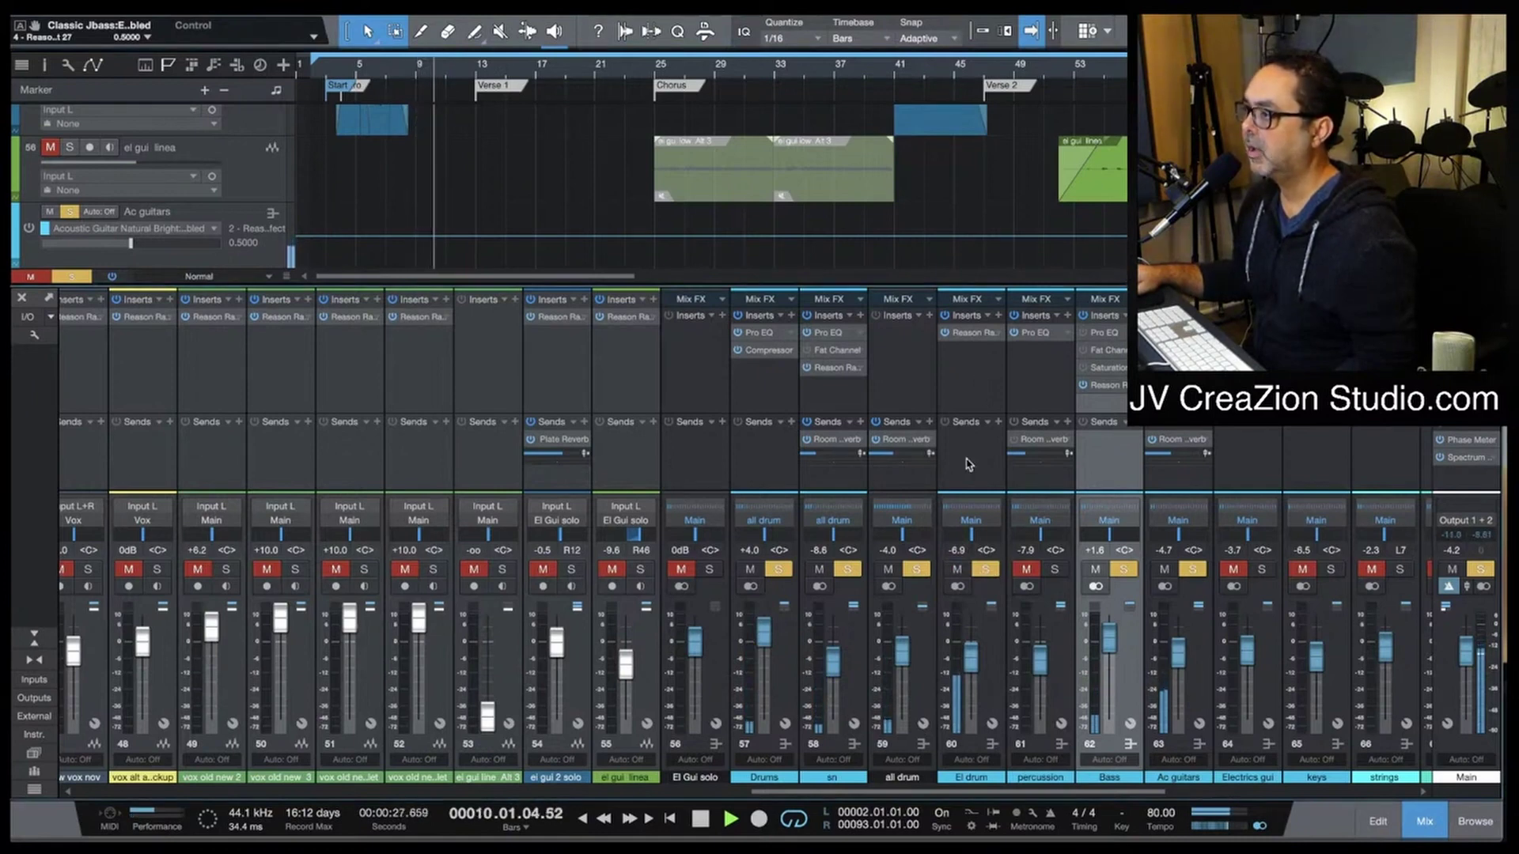
Step: Open El drum's Reason Rack insert and centre the RE-2A leveling amp window
{"action": "left_click", "coordinate": [970, 333]}
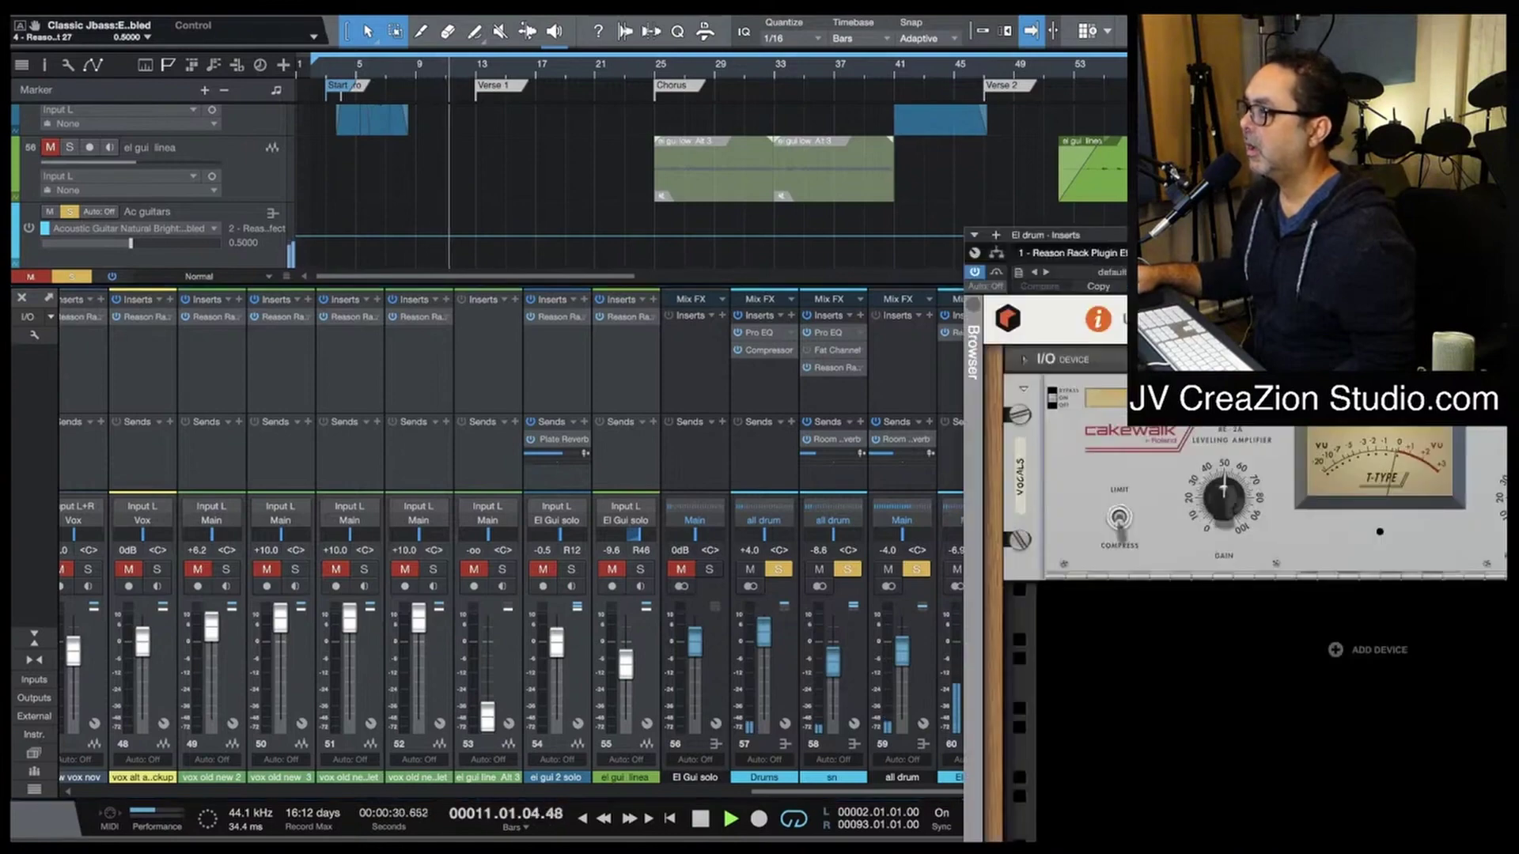
{"action": "left_click_drag", "start_coordinate": [1419, 240], "coordinate": [607, 107]}
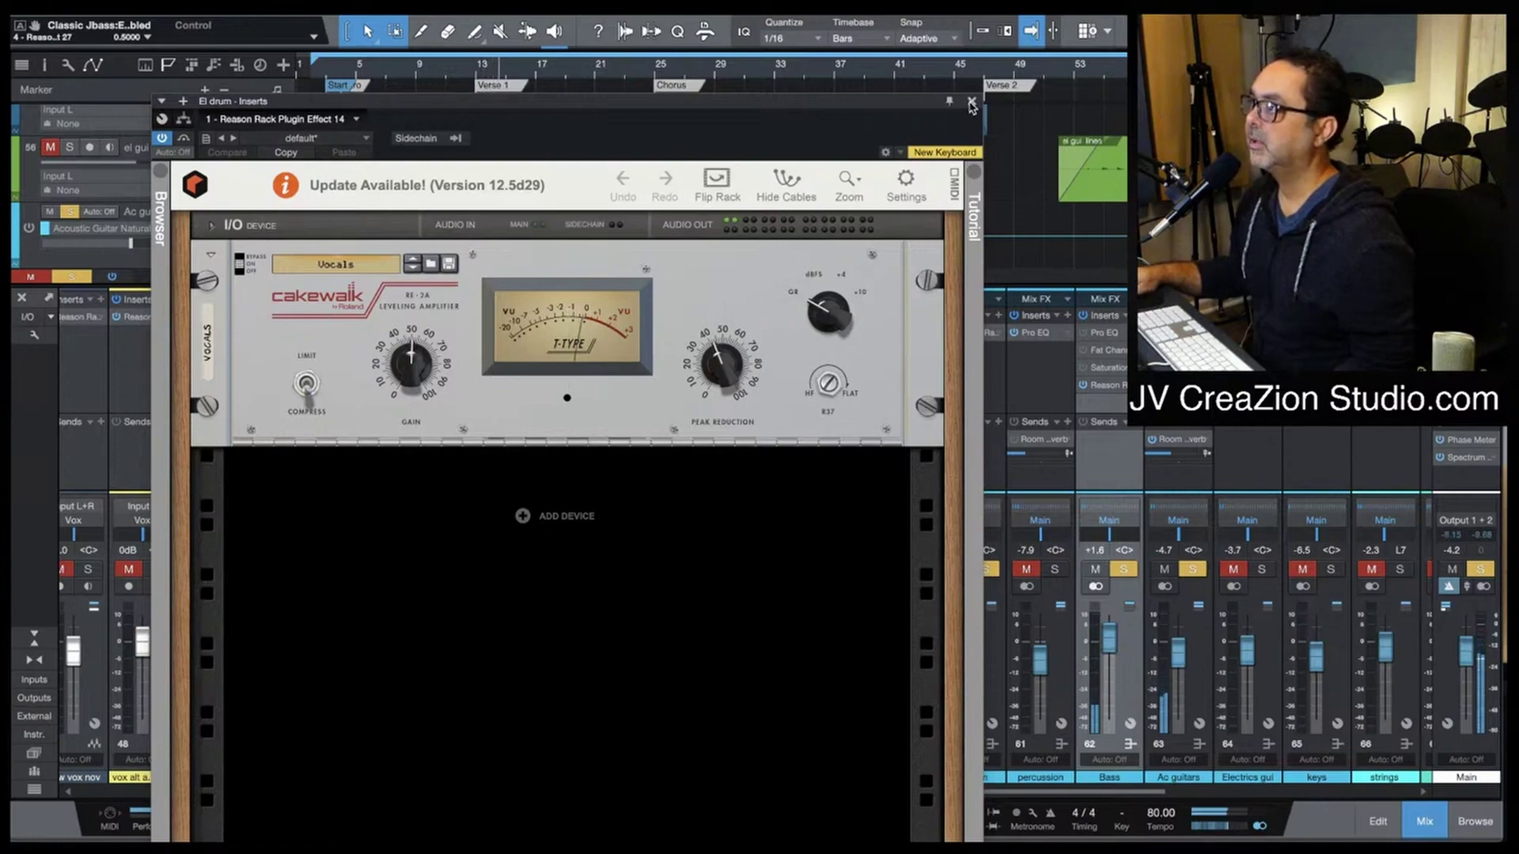
Step: Close the El drum rack and solo percussion, keeping El drum and the all drum bus soloed
{"action": "left_click", "coordinate": [973, 102]}
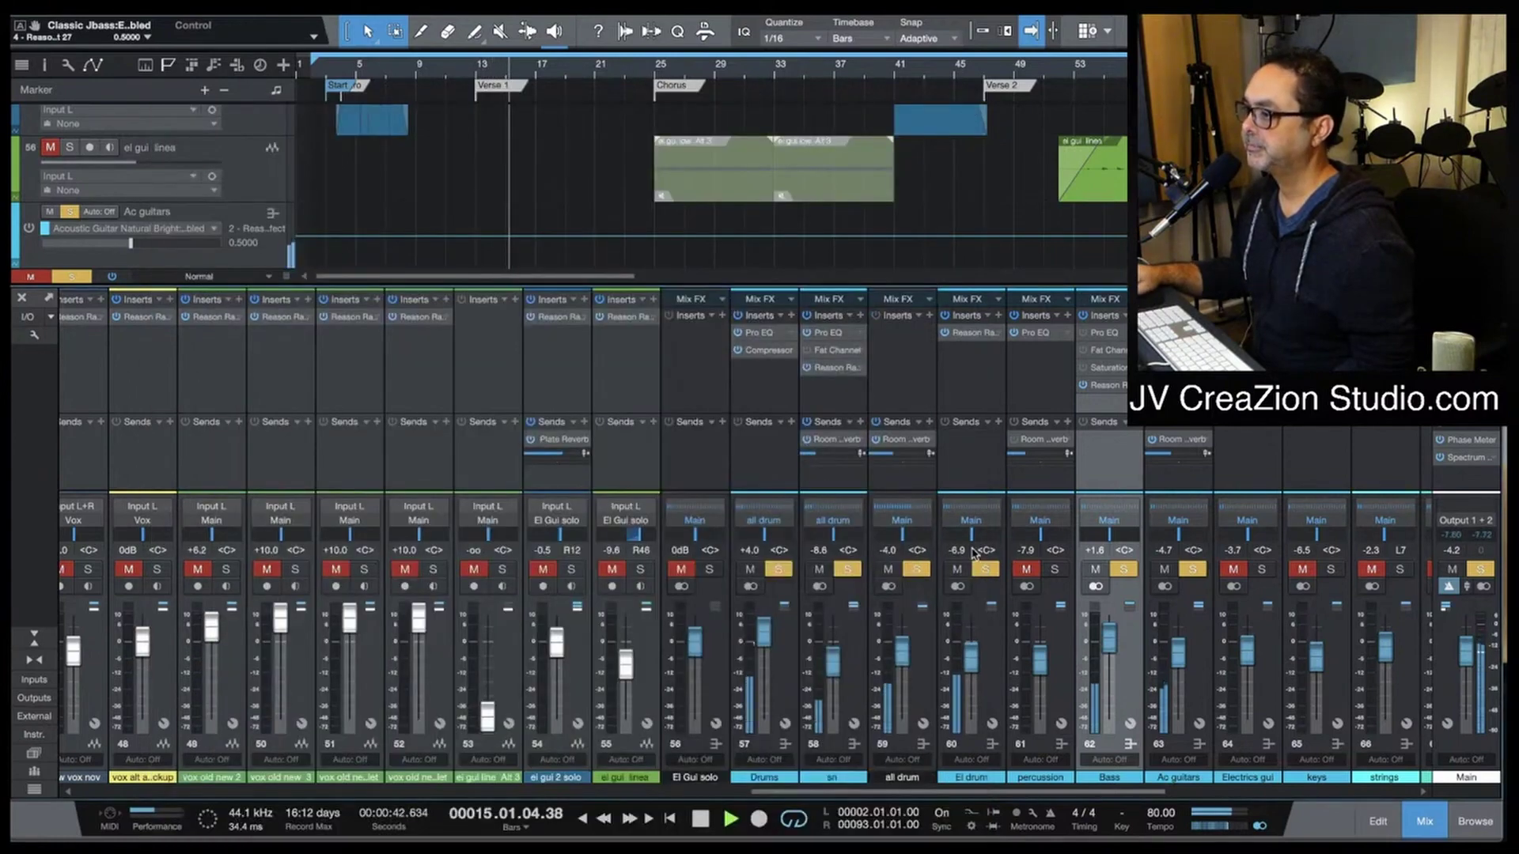
{"action": "left_click", "coordinate": [1054, 571]}
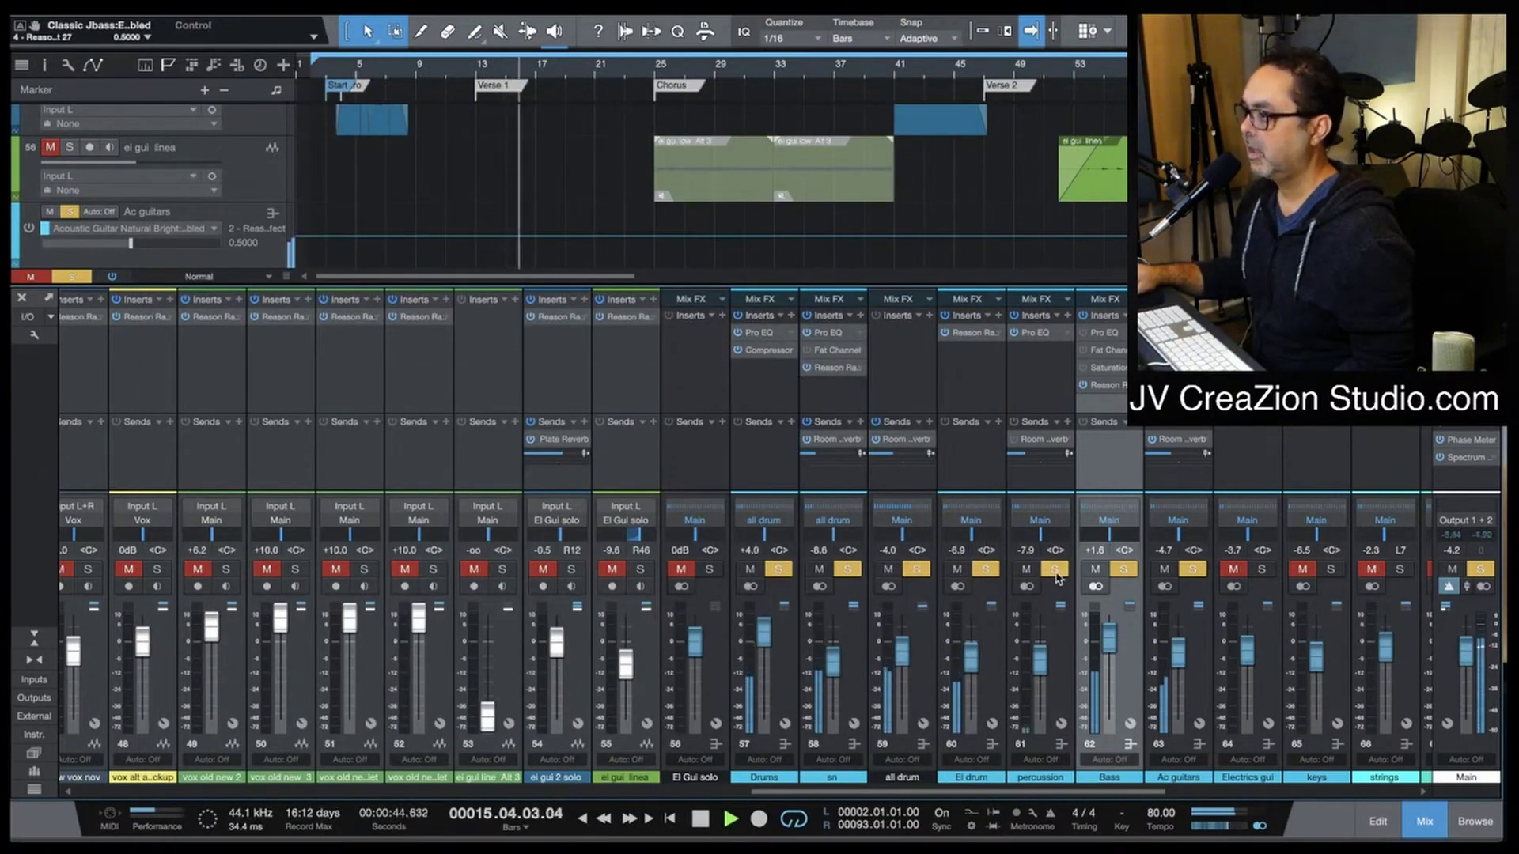
{"action": "left_click", "coordinate": [1031, 360]}
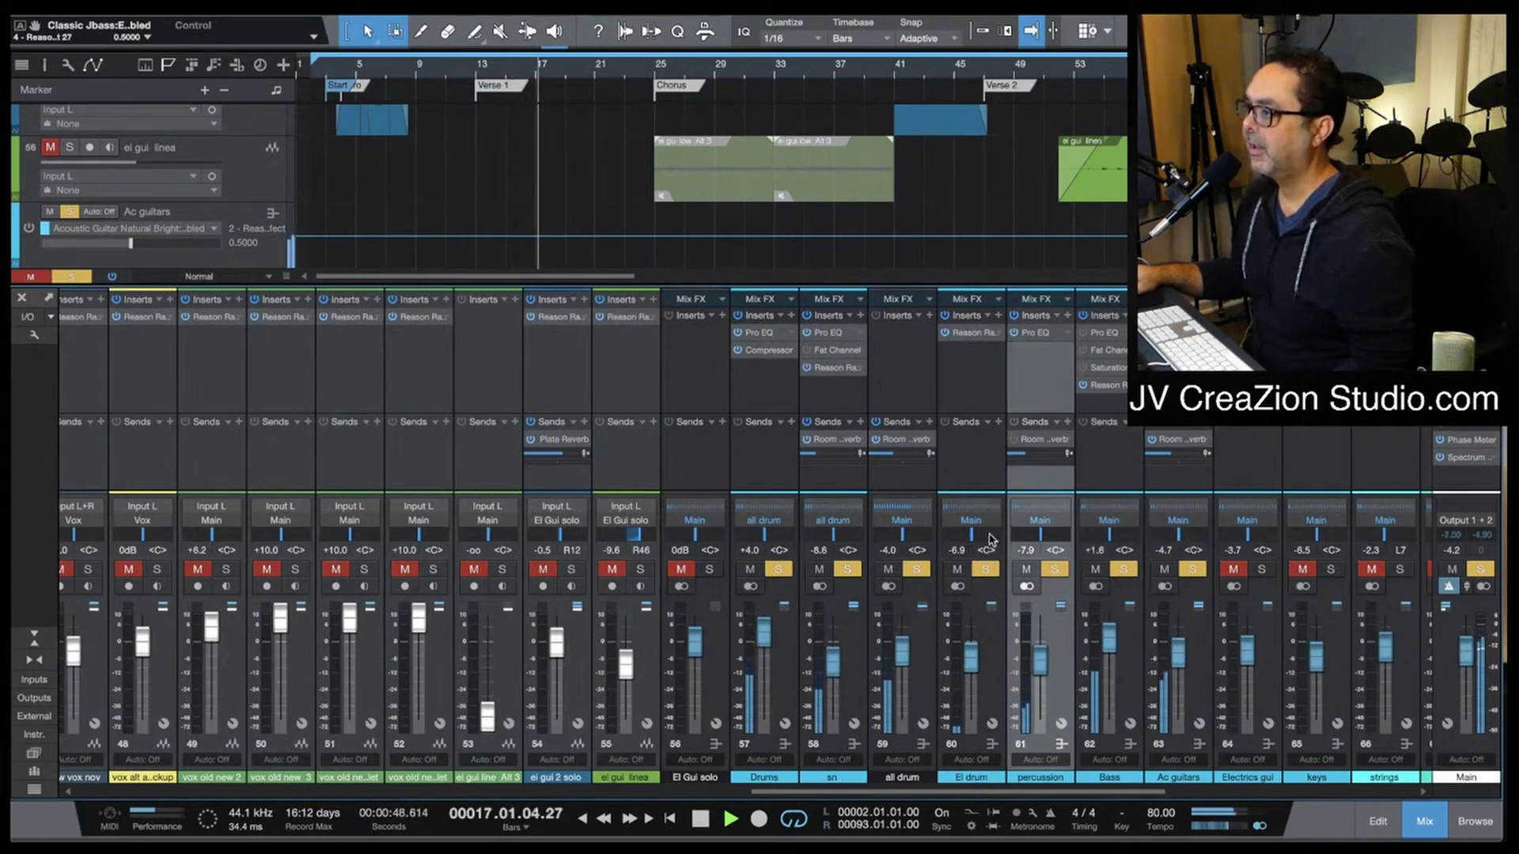
{"action": "left_click", "coordinate": [985, 571]}
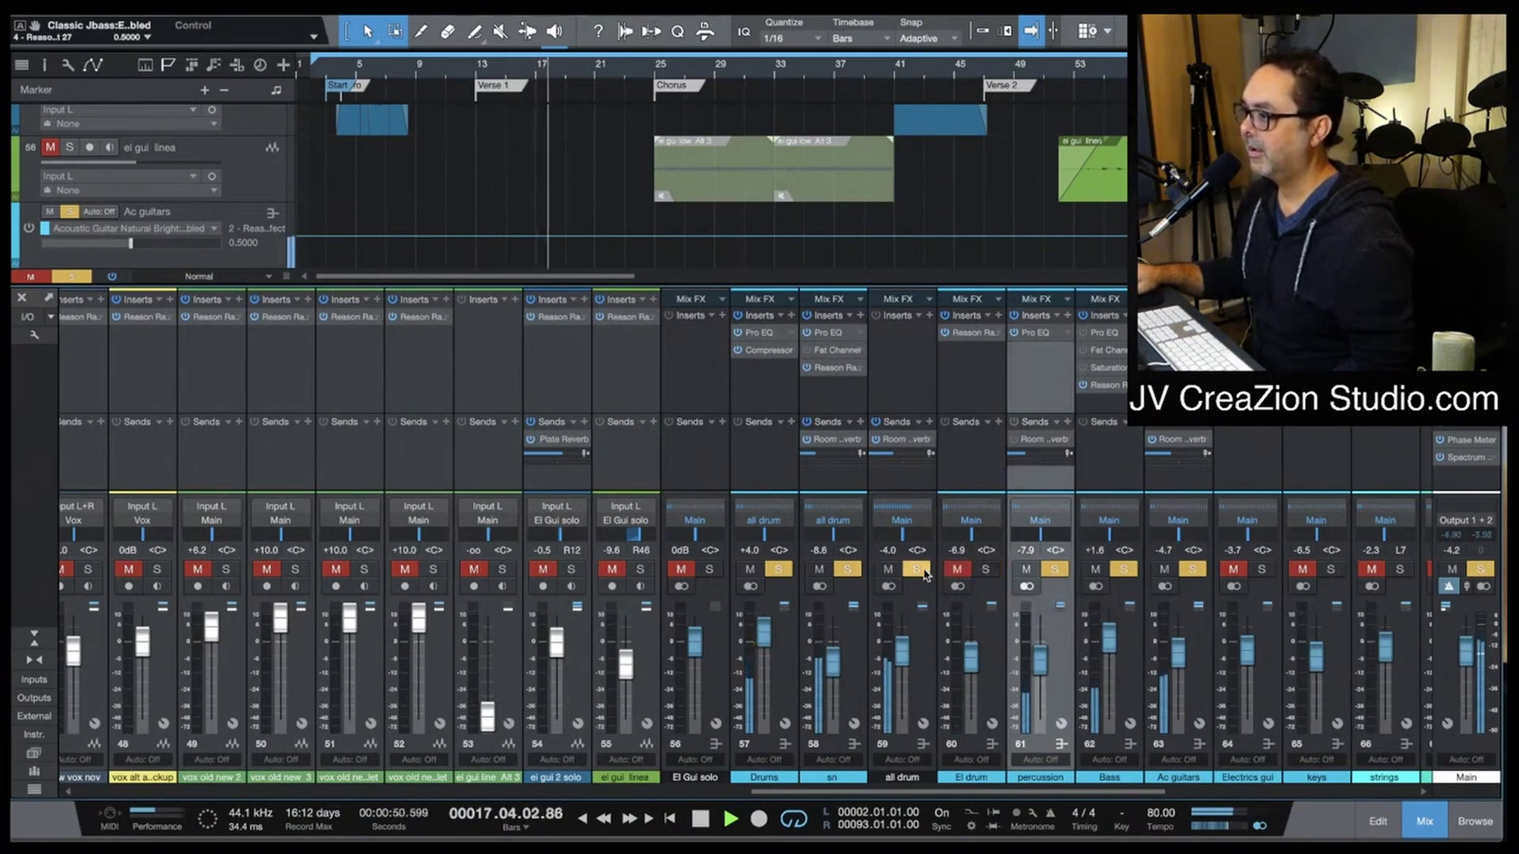
{"action": "left_click", "coordinate": [916, 570]}
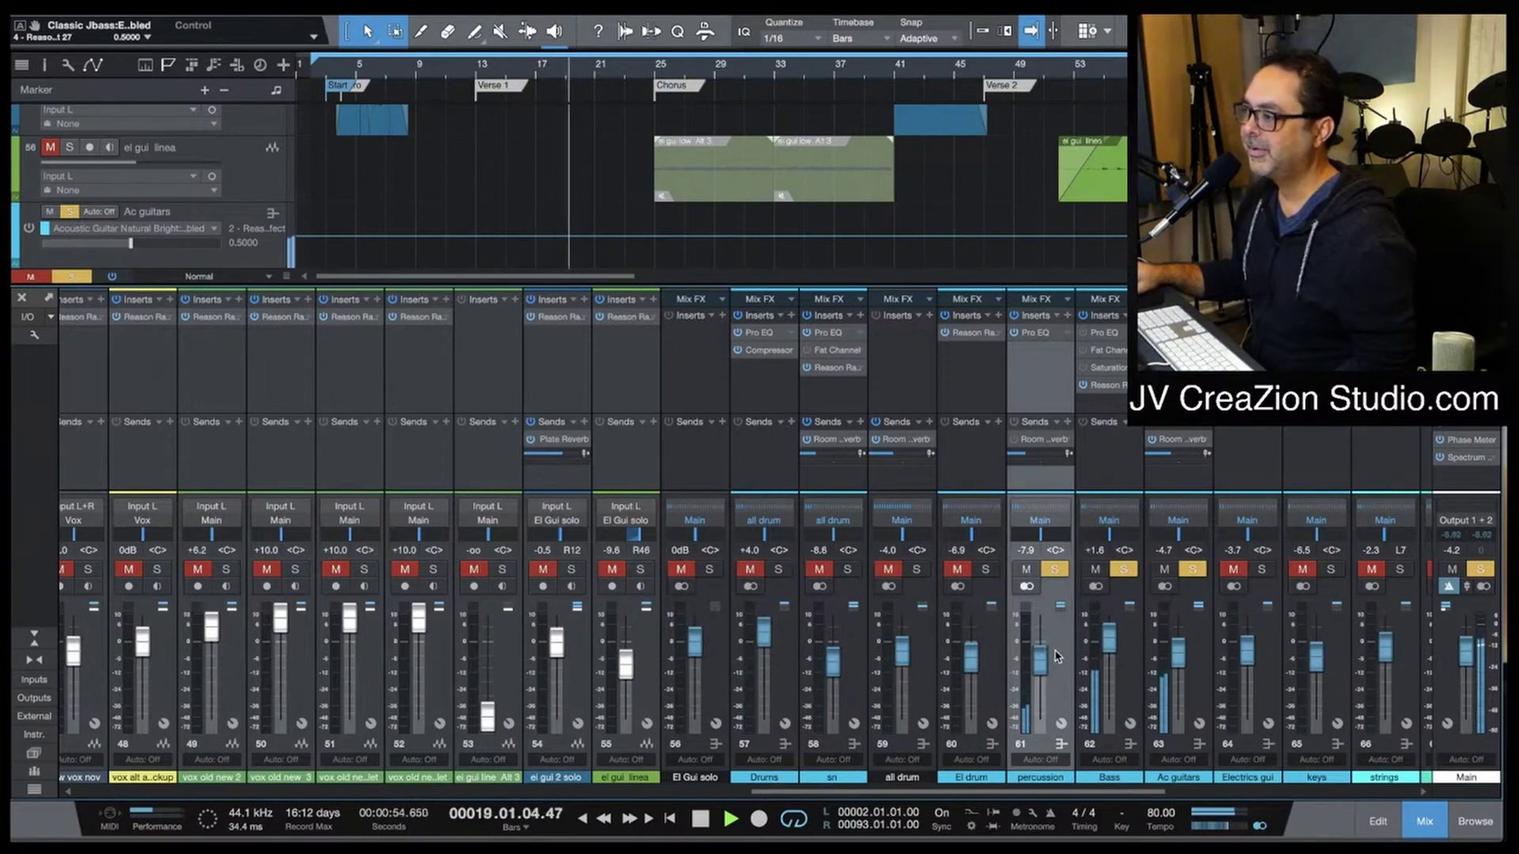
{"action": "left_click", "coordinate": [985, 569]}
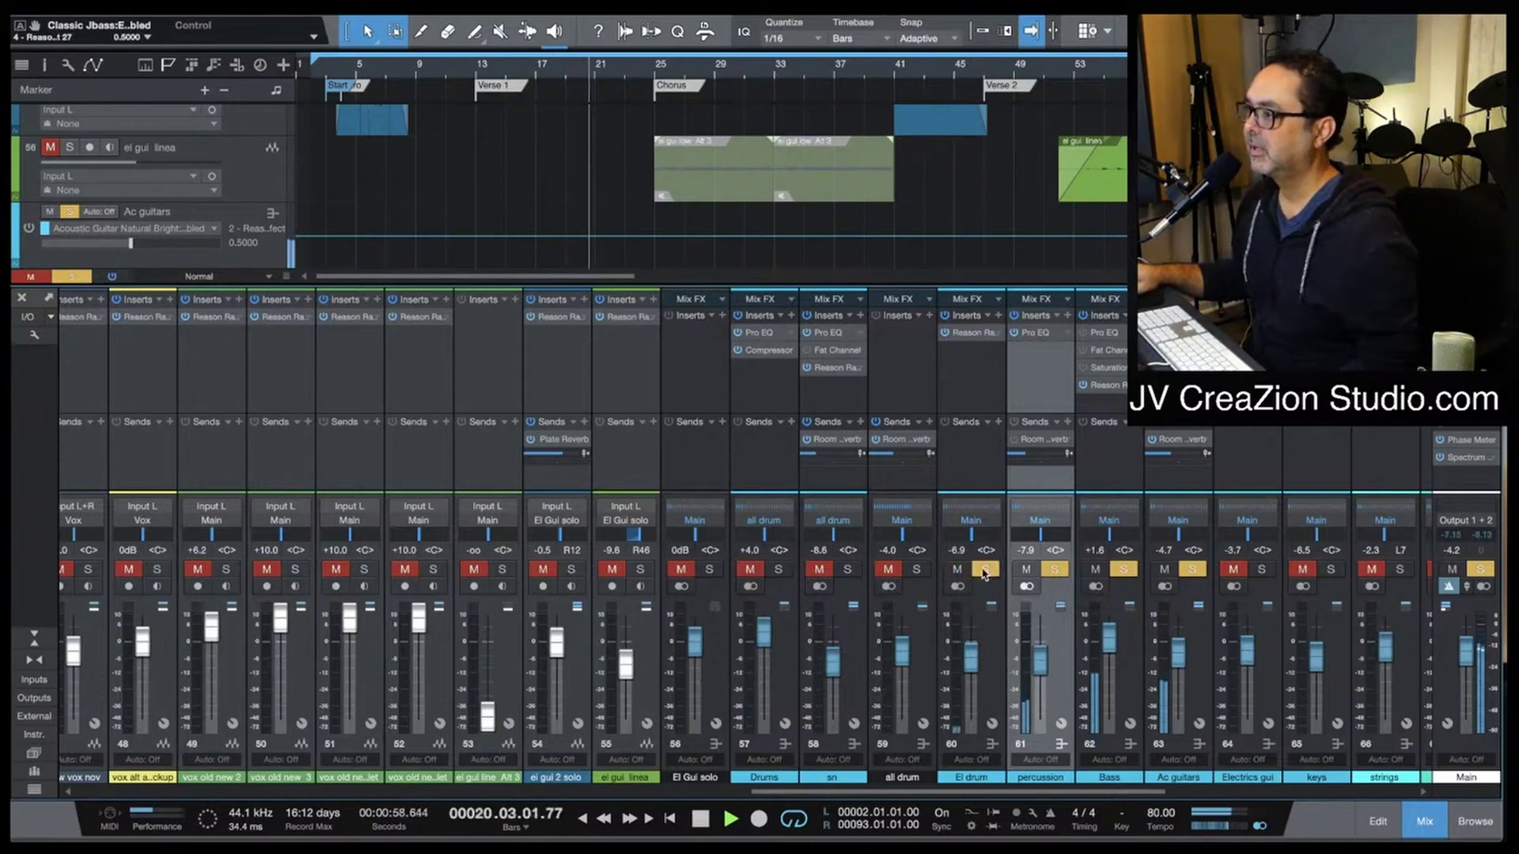
{"action": "left_click", "coordinate": [916, 570]}
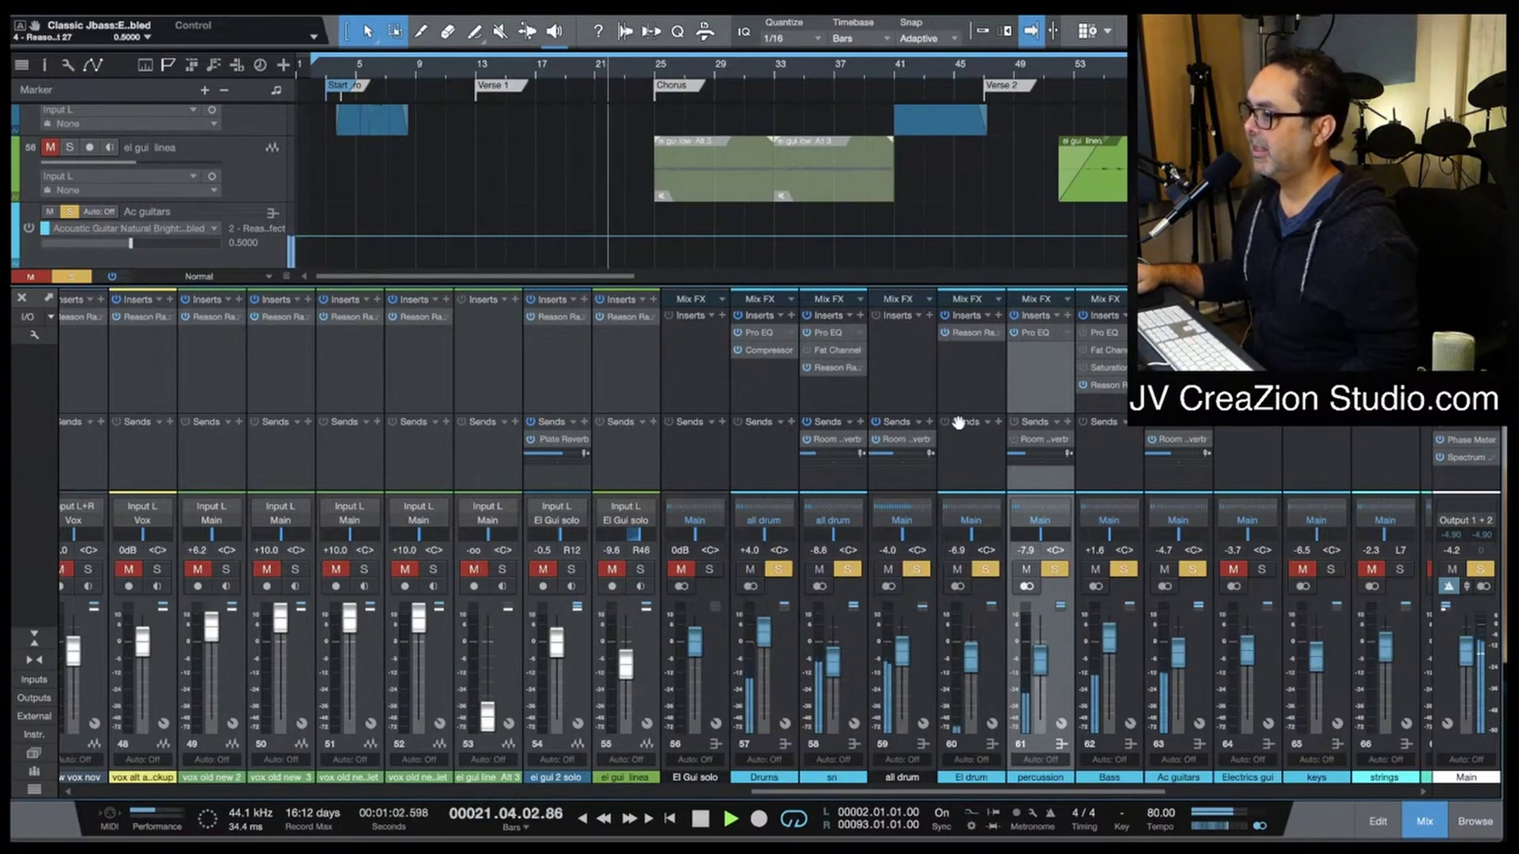
Step: Solo the keys channel and open its Reason Rack insert
{"action": "scroll", "coordinate": [958, 421], "scroll_direction": "right", "scroll_amount": 5}
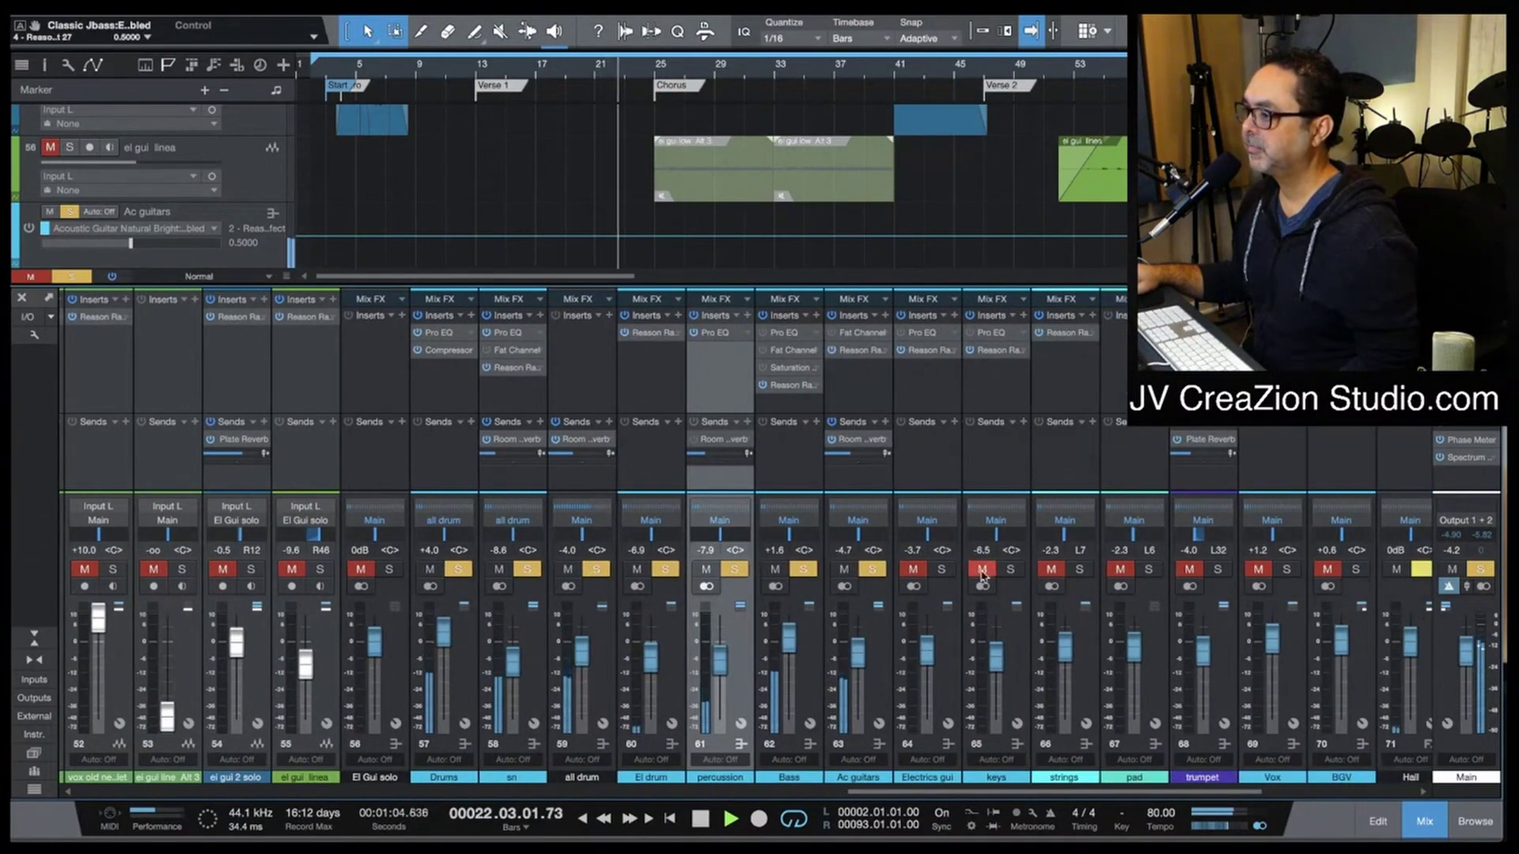
{"action": "left_click", "coordinate": [1010, 569]}
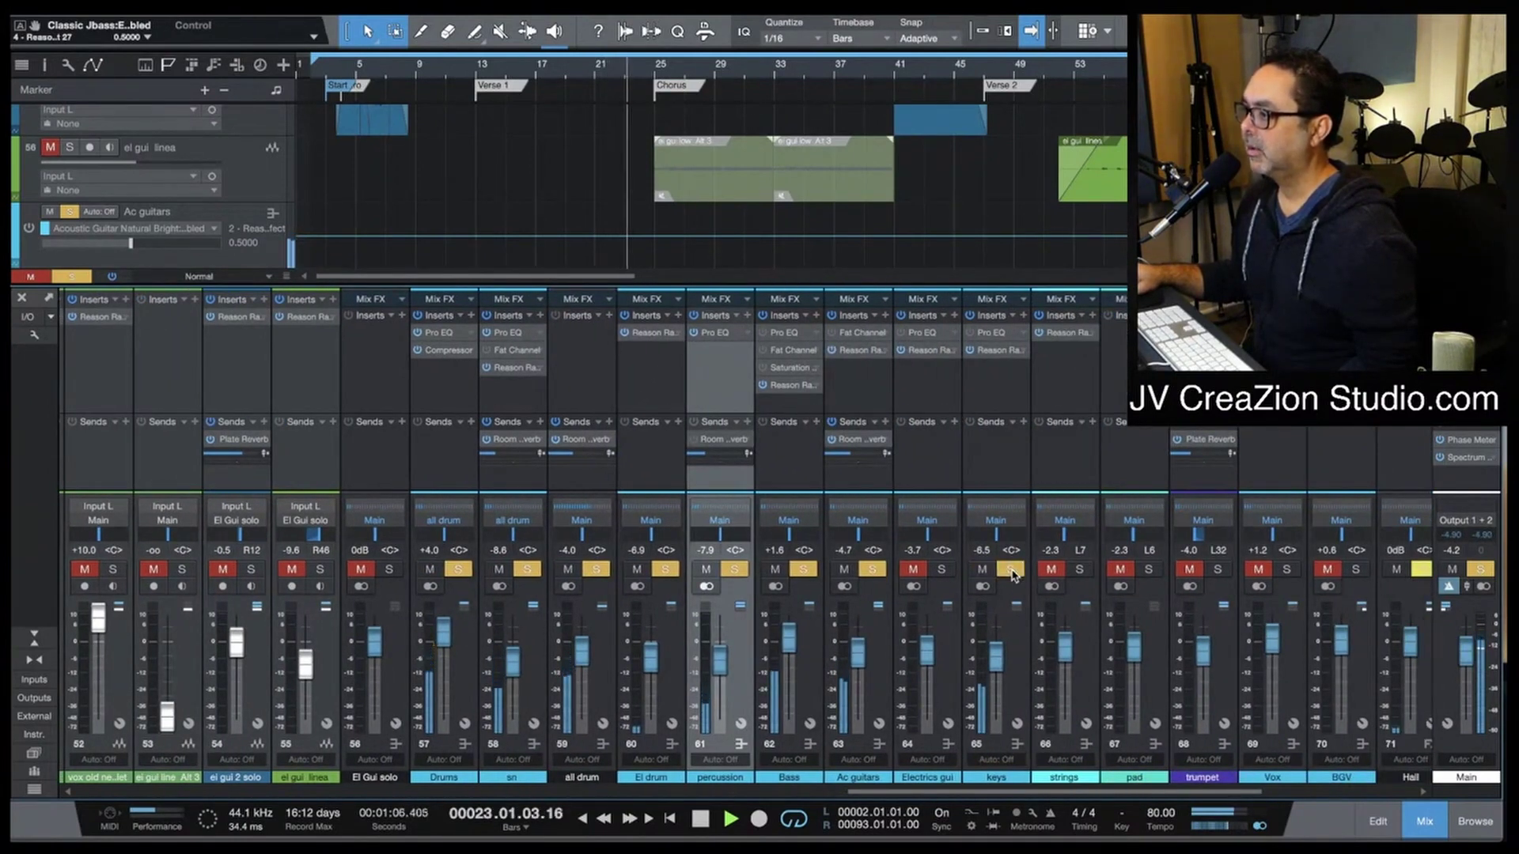
{"action": "left_click", "coordinate": [995, 353]}
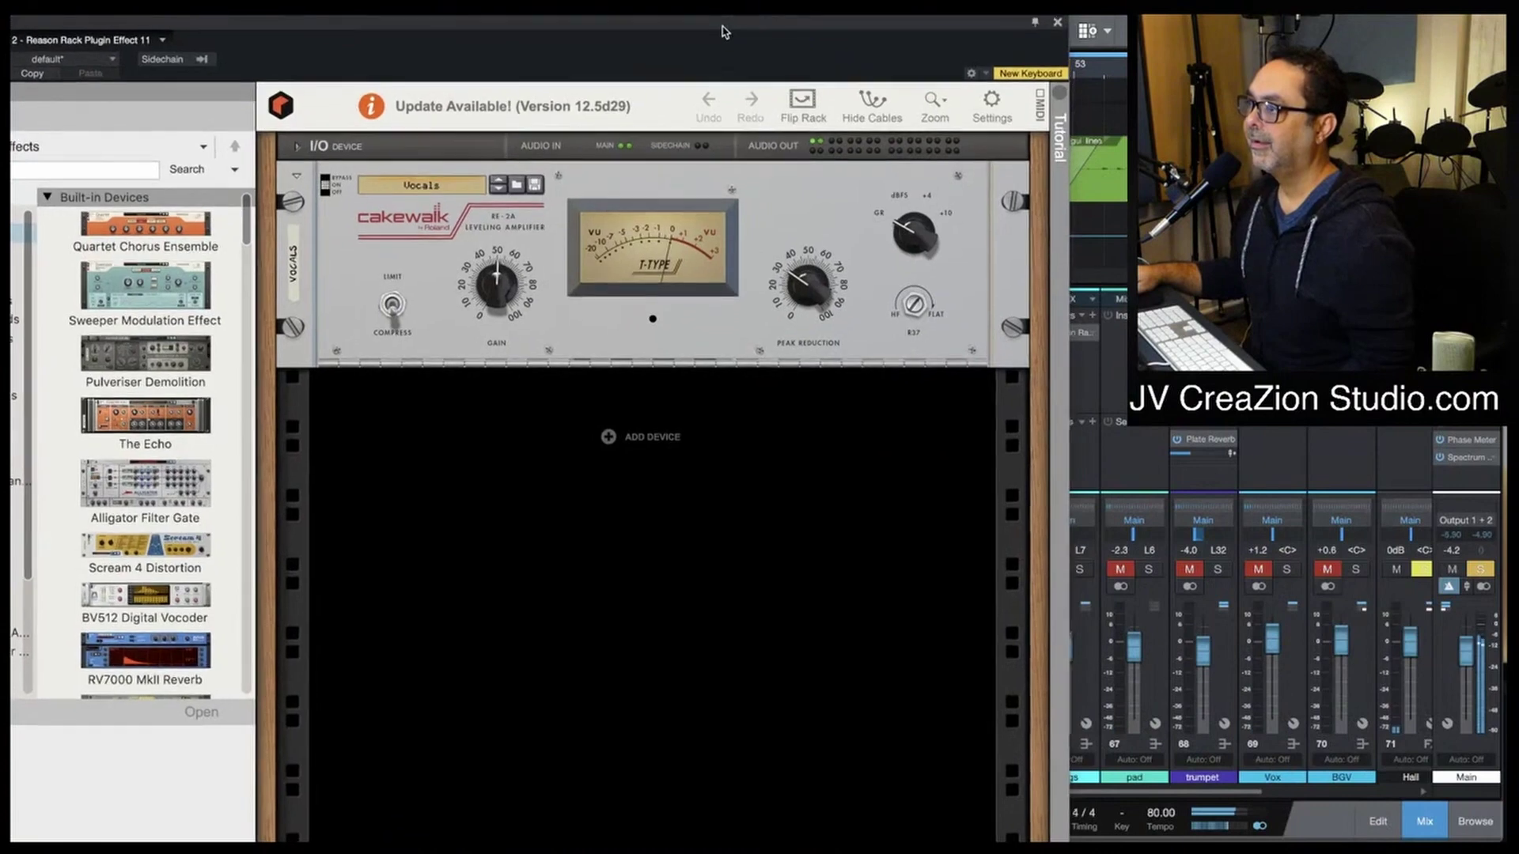
Step: Raise the keys RE-2A peak reduction to about 41% and close the rack window
{"action": "left_click_drag", "start_coordinate": [724, 31], "coordinate": [727, 38]}
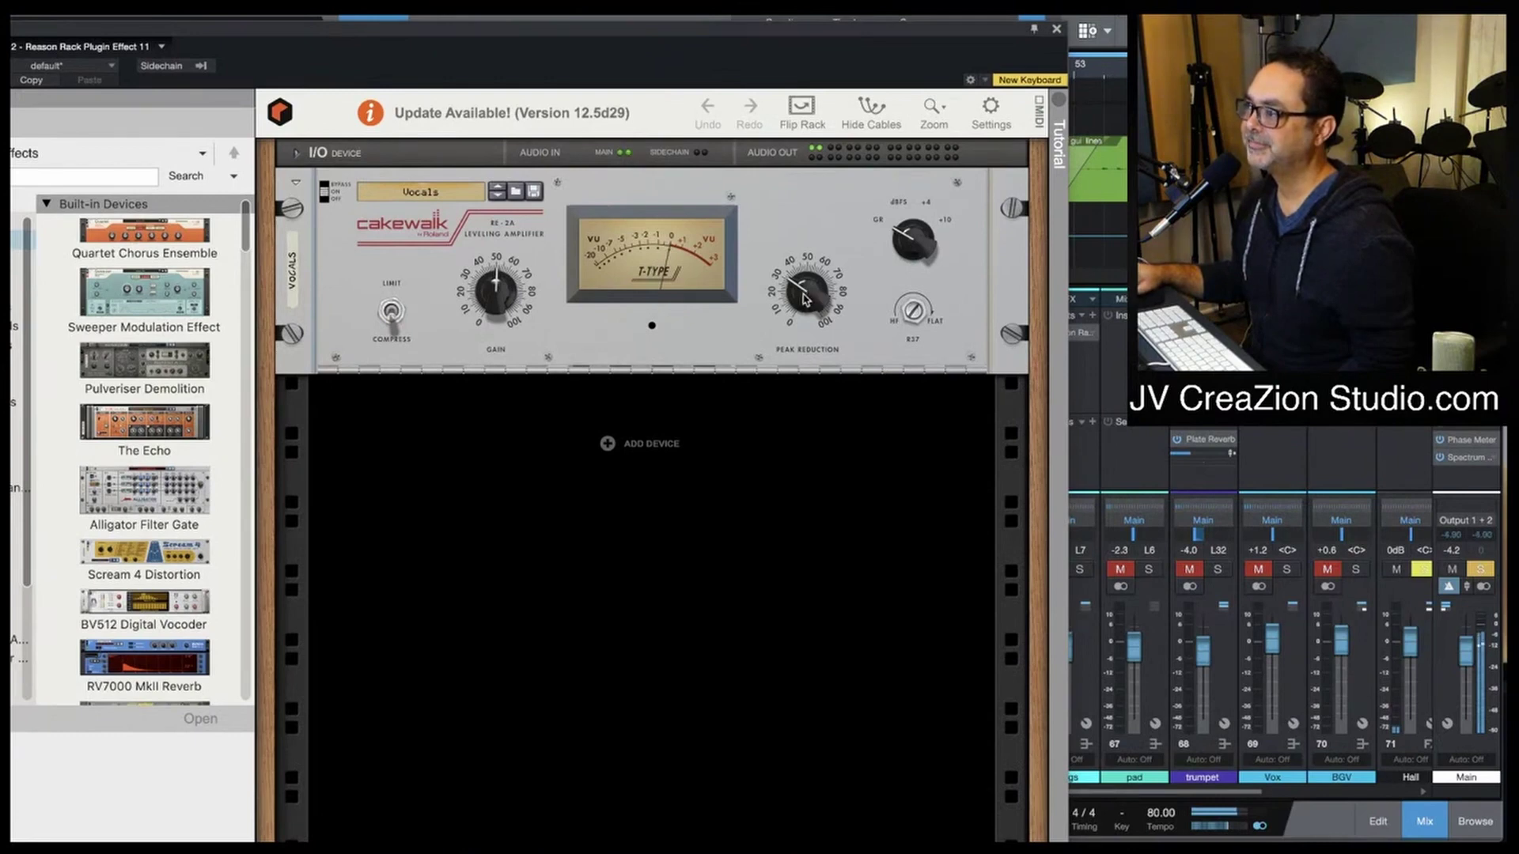
{"action": "left_click_drag", "start_coordinate": [805, 299], "coordinate": [804, 292]}
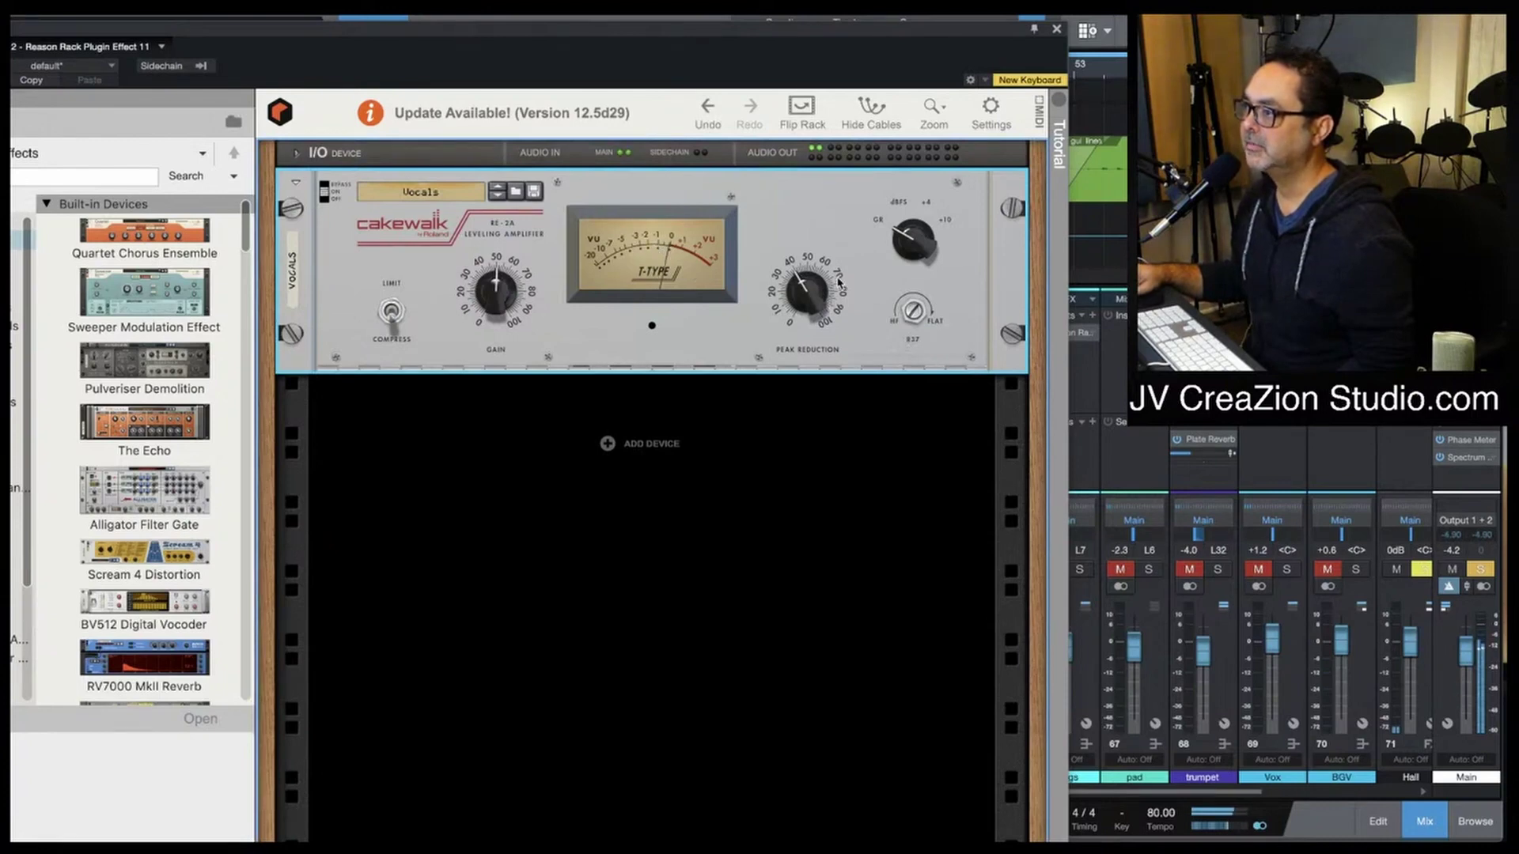
{"action": "mouse_move", "coordinate": [808, 295]}
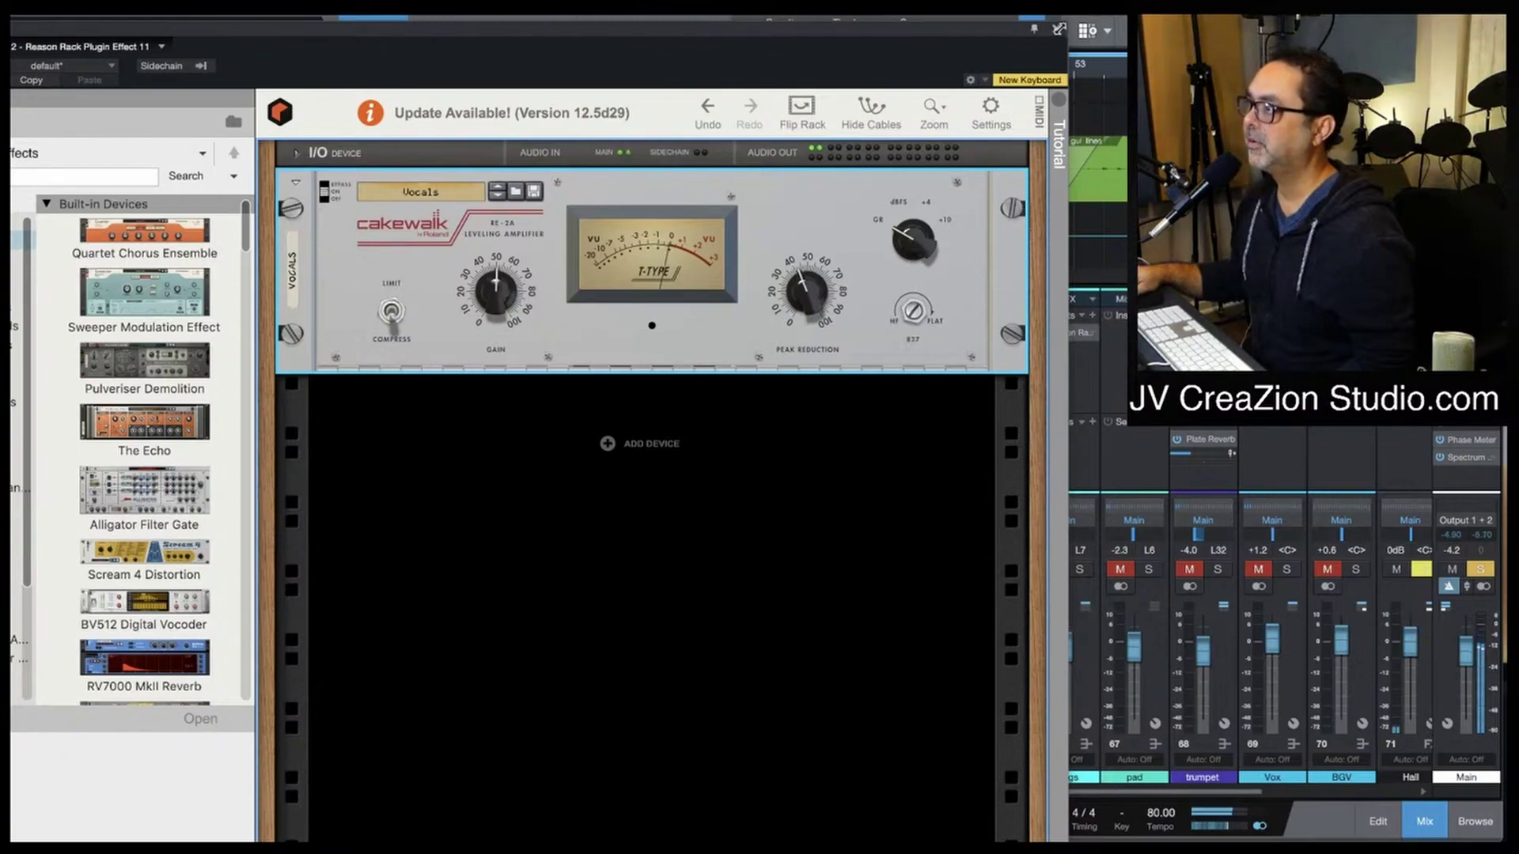
{"action": "left_click", "coordinate": [1057, 31]}
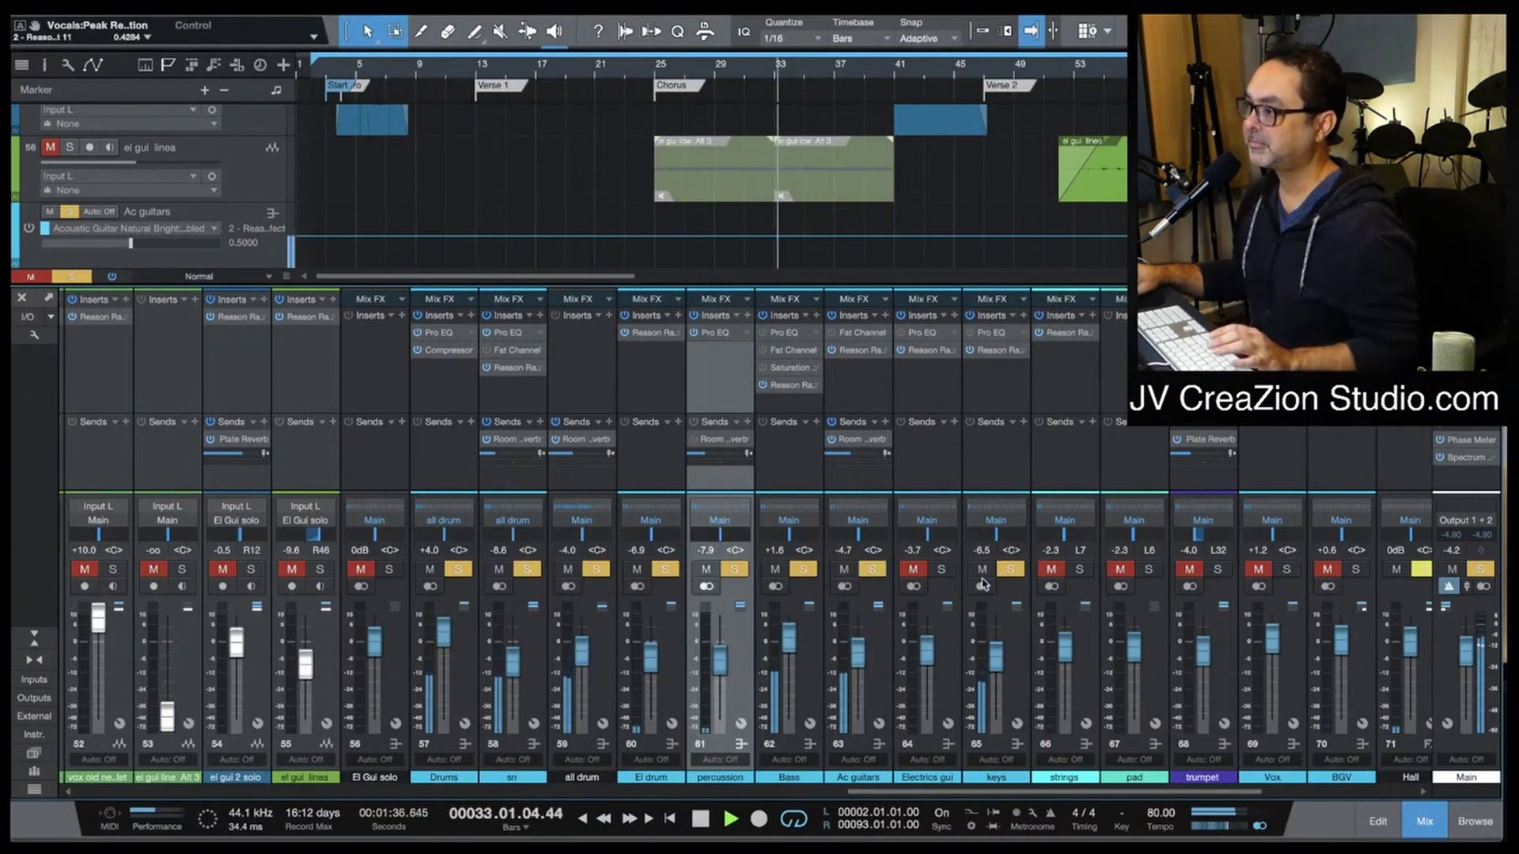
Step: Solo strings, review its Synapse GQ-7 EQ in the Reason Rack, then solo pad
{"action": "left_click", "coordinate": [1051, 569]}
{"action": "left_click", "coordinate": [1079, 570]}
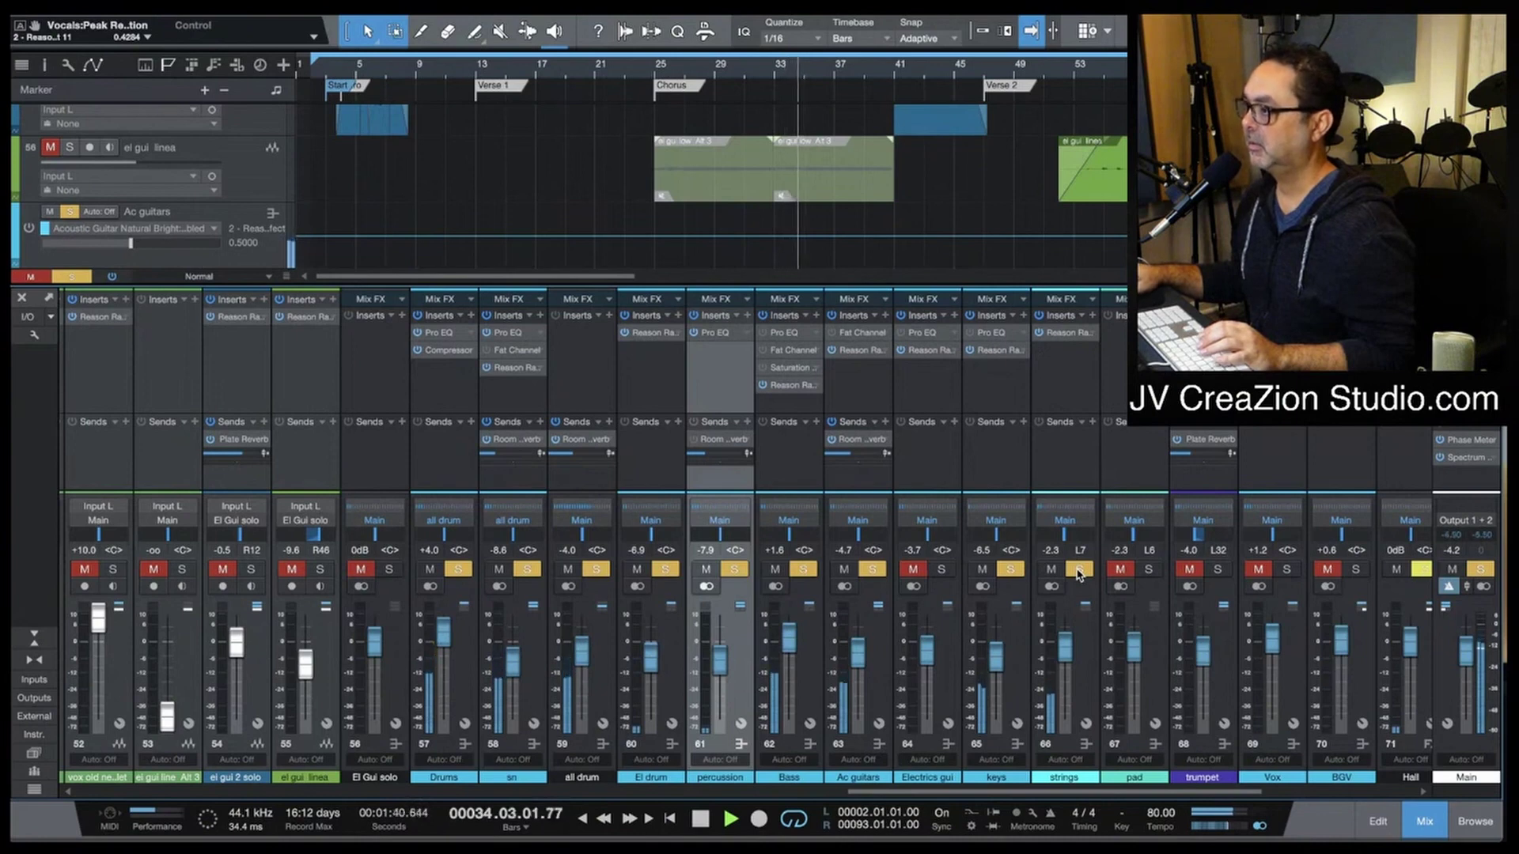
{"action": "left_click", "coordinate": [1061, 340]}
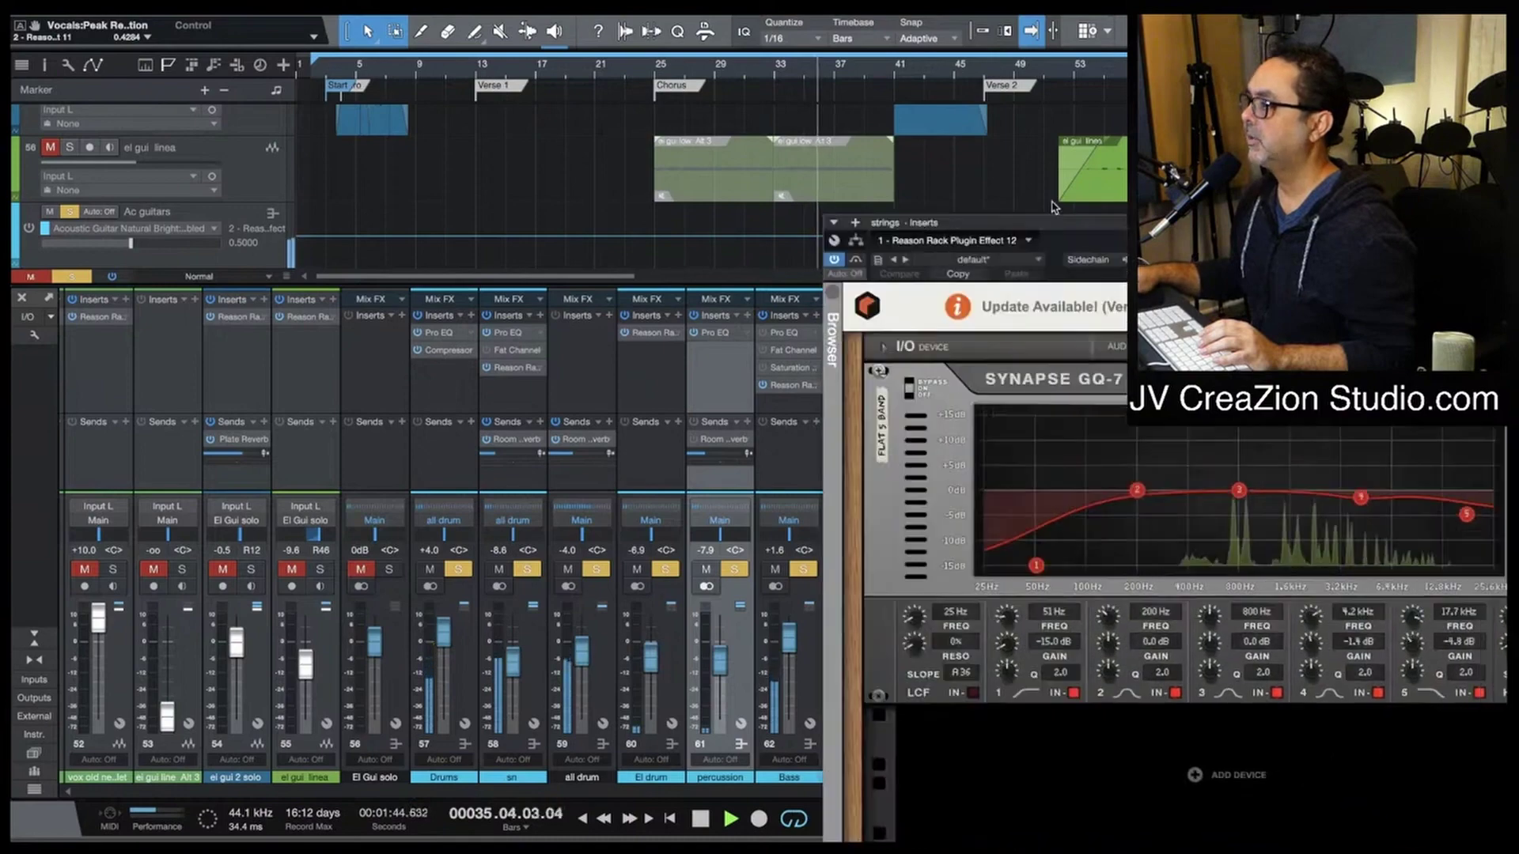
{"action": "left_click_drag", "start_coordinate": [1330, 235], "coordinate": [576, 70]}
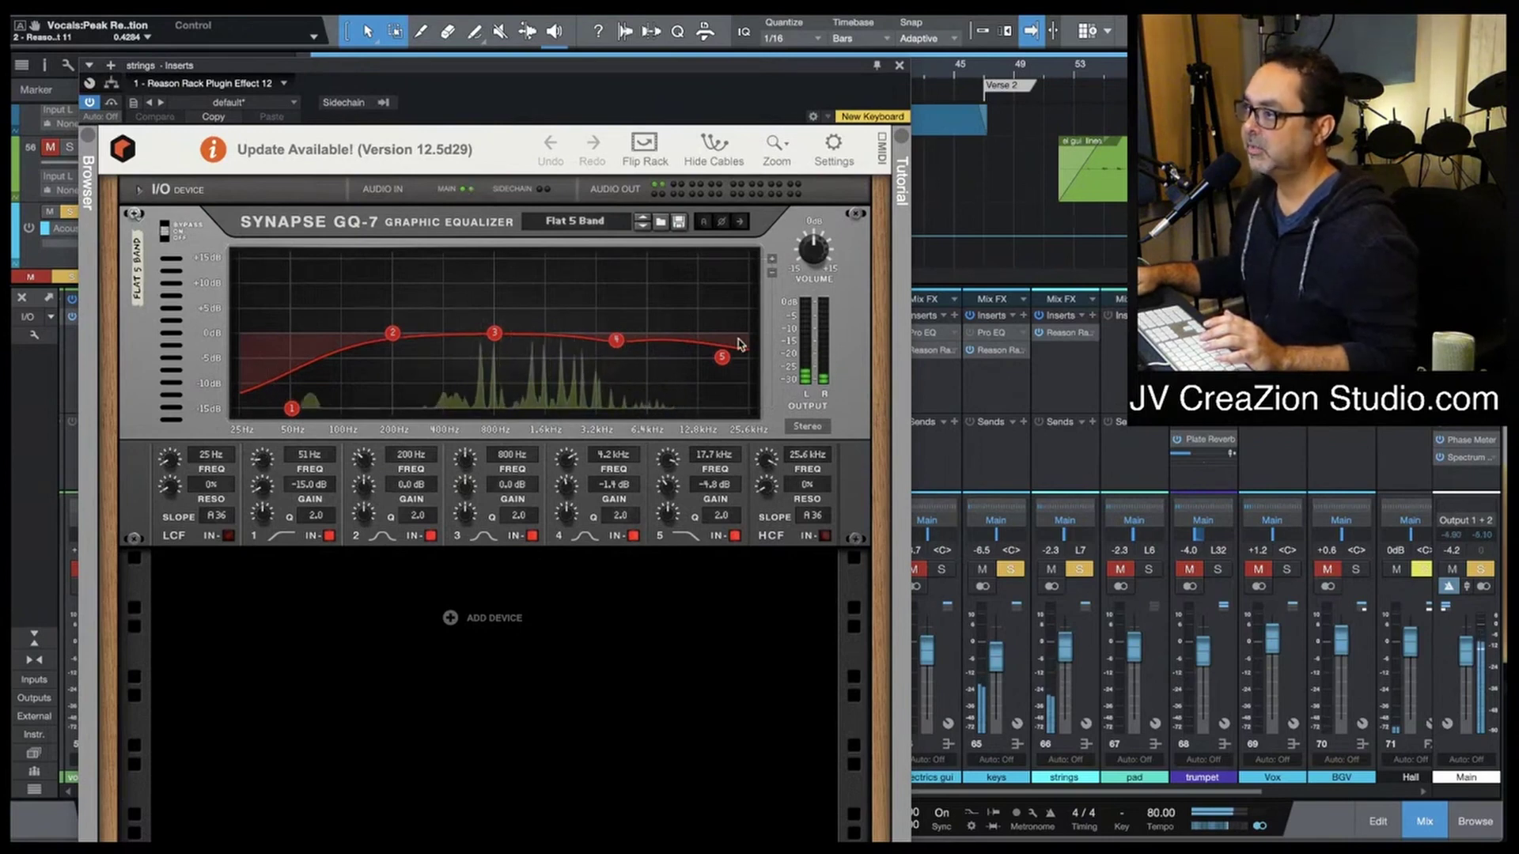
{"action": "left_click", "coordinate": [899, 65]}
{"action": "left_click", "coordinate": [1120, 570]}
{"action": "left_click", "coordinate": [1148, 569]}
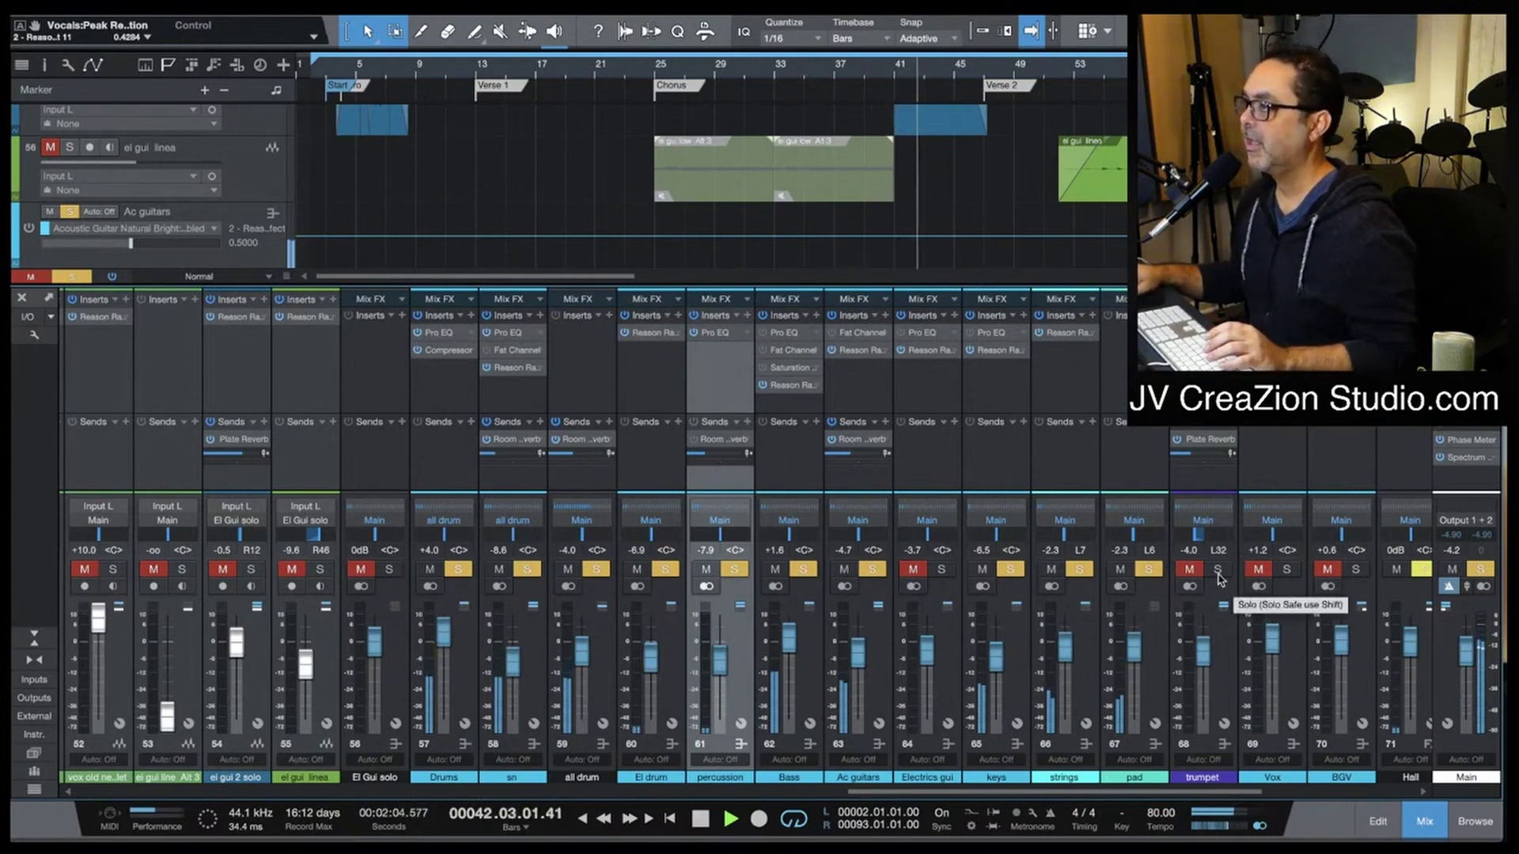
Step: Restart from bar 23, solo trumpet, try +5.8 dB, then settle its fader at -4.7 dB
{"action": "left_click", "coordinate": [632, 72]}
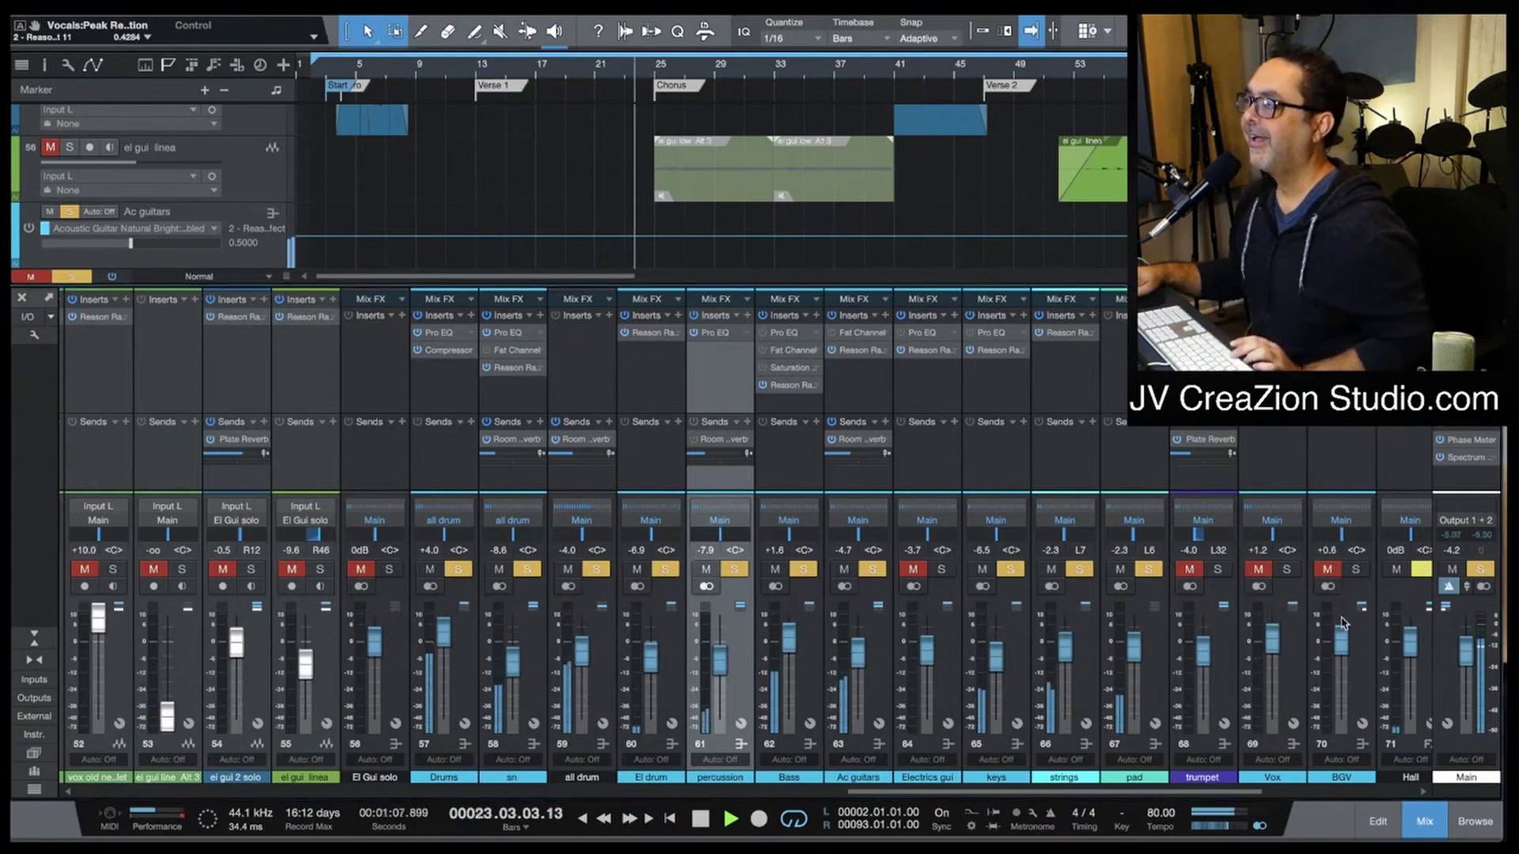
{"action": "left_click", "coordinate": [1219, 572]}
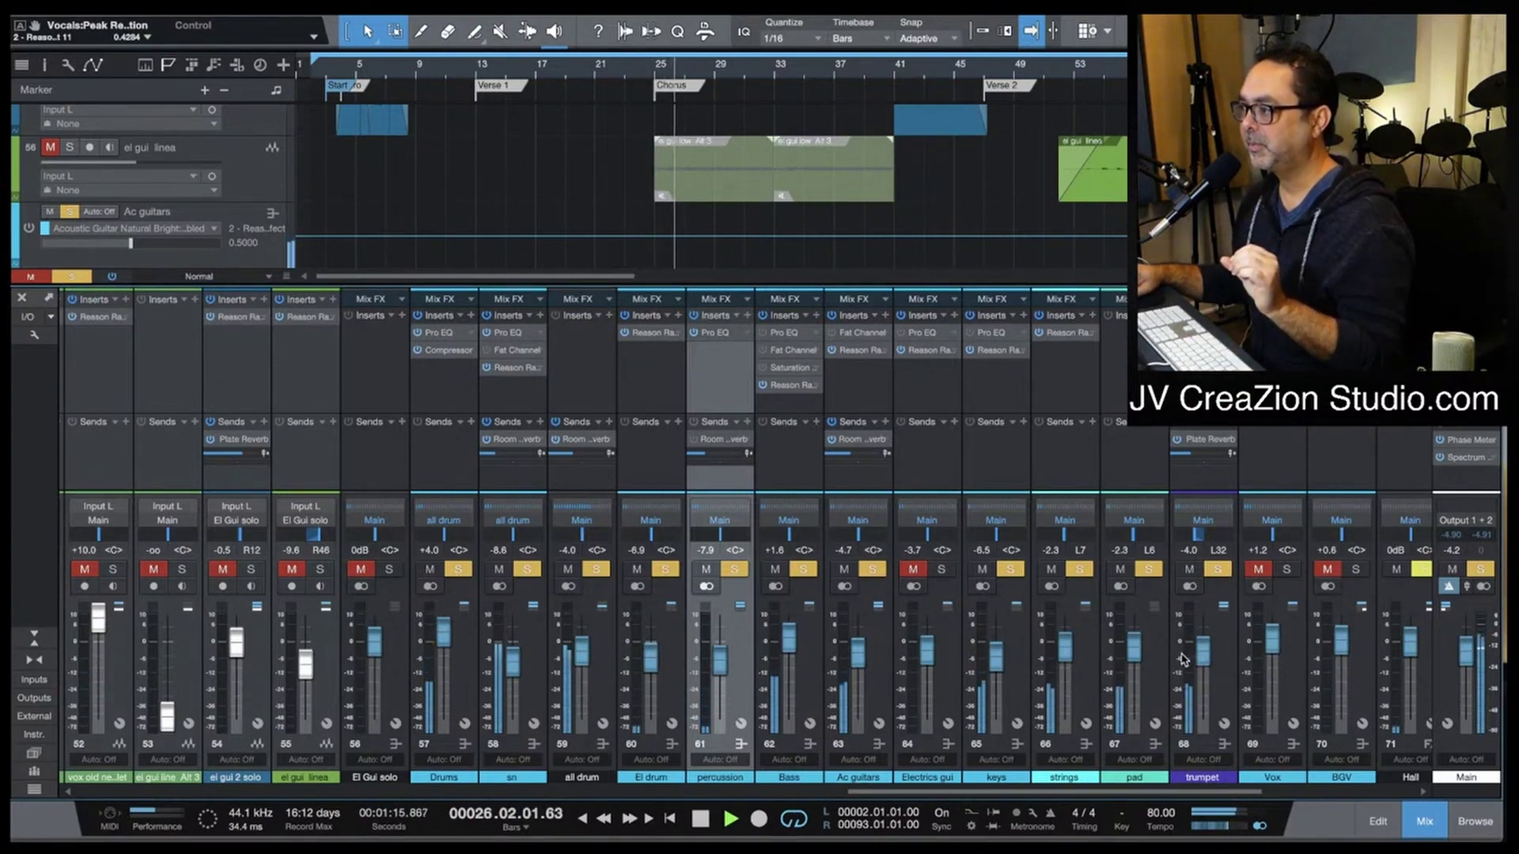
{"action": "left_click_drag", "start_coordinate": [1202, 659], "coordinate": [1201, 635]}
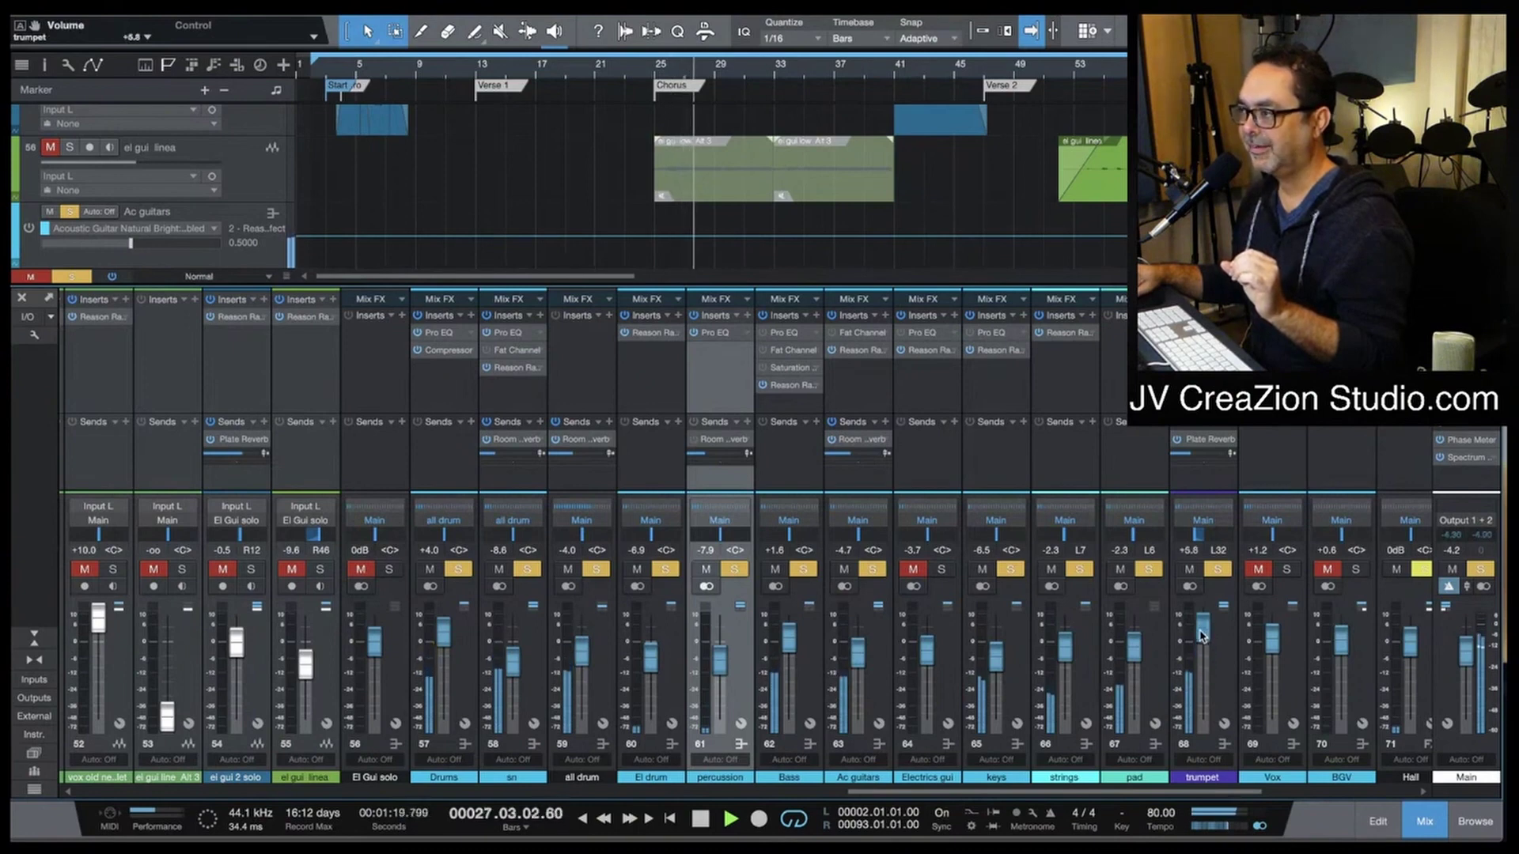
{"action": "left_click_drag", "start_coordinate": [1203, 642], "coordinate": [1204, 657]}
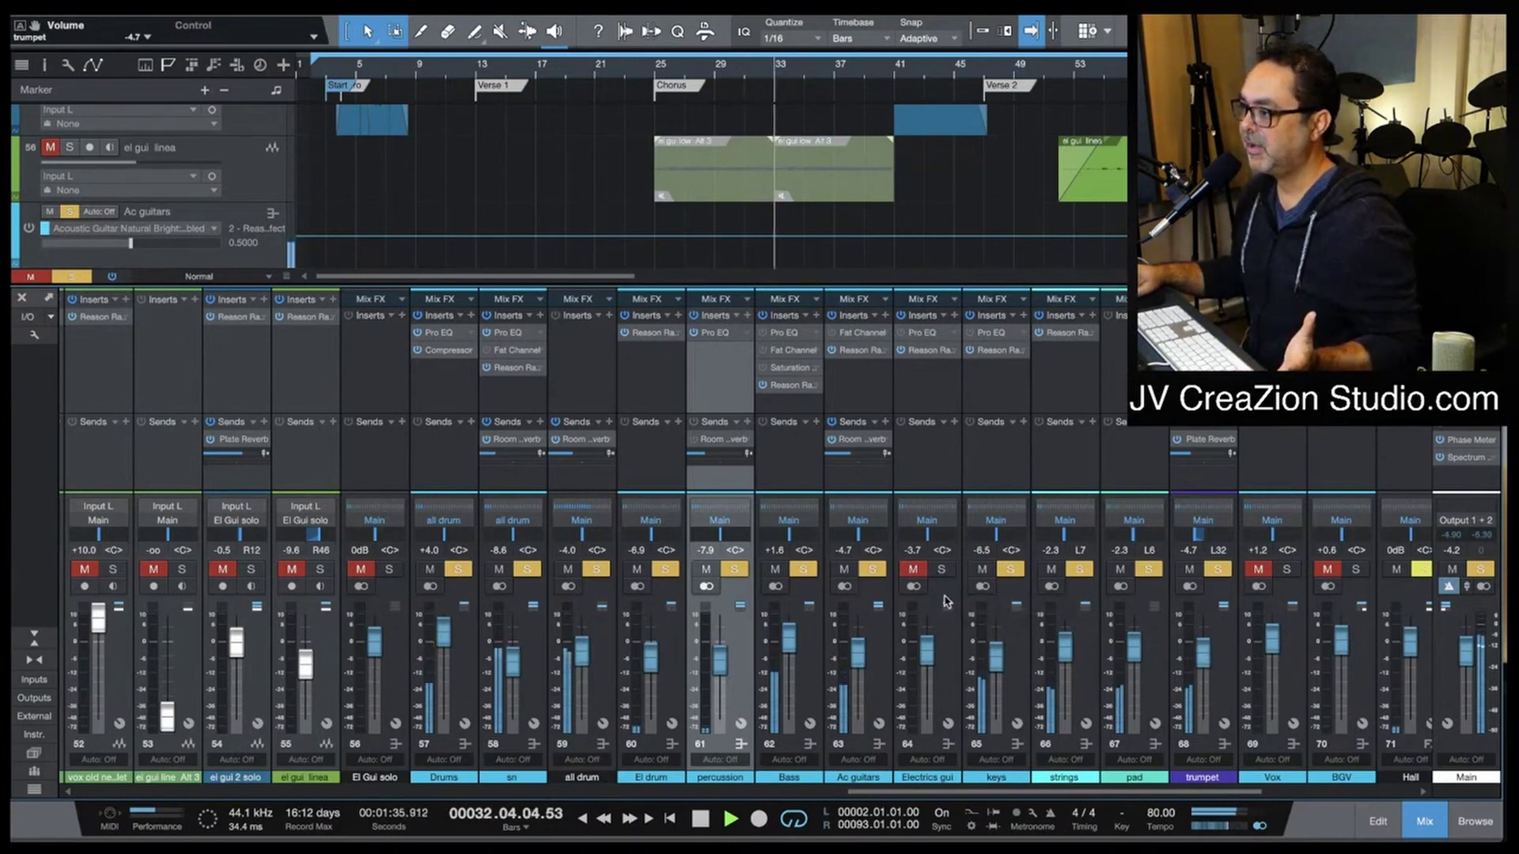
Step: Restart playback from bar 13 and solo the Electrics gui channel
{"action": "left_click", "coordinate": [477, 74]}
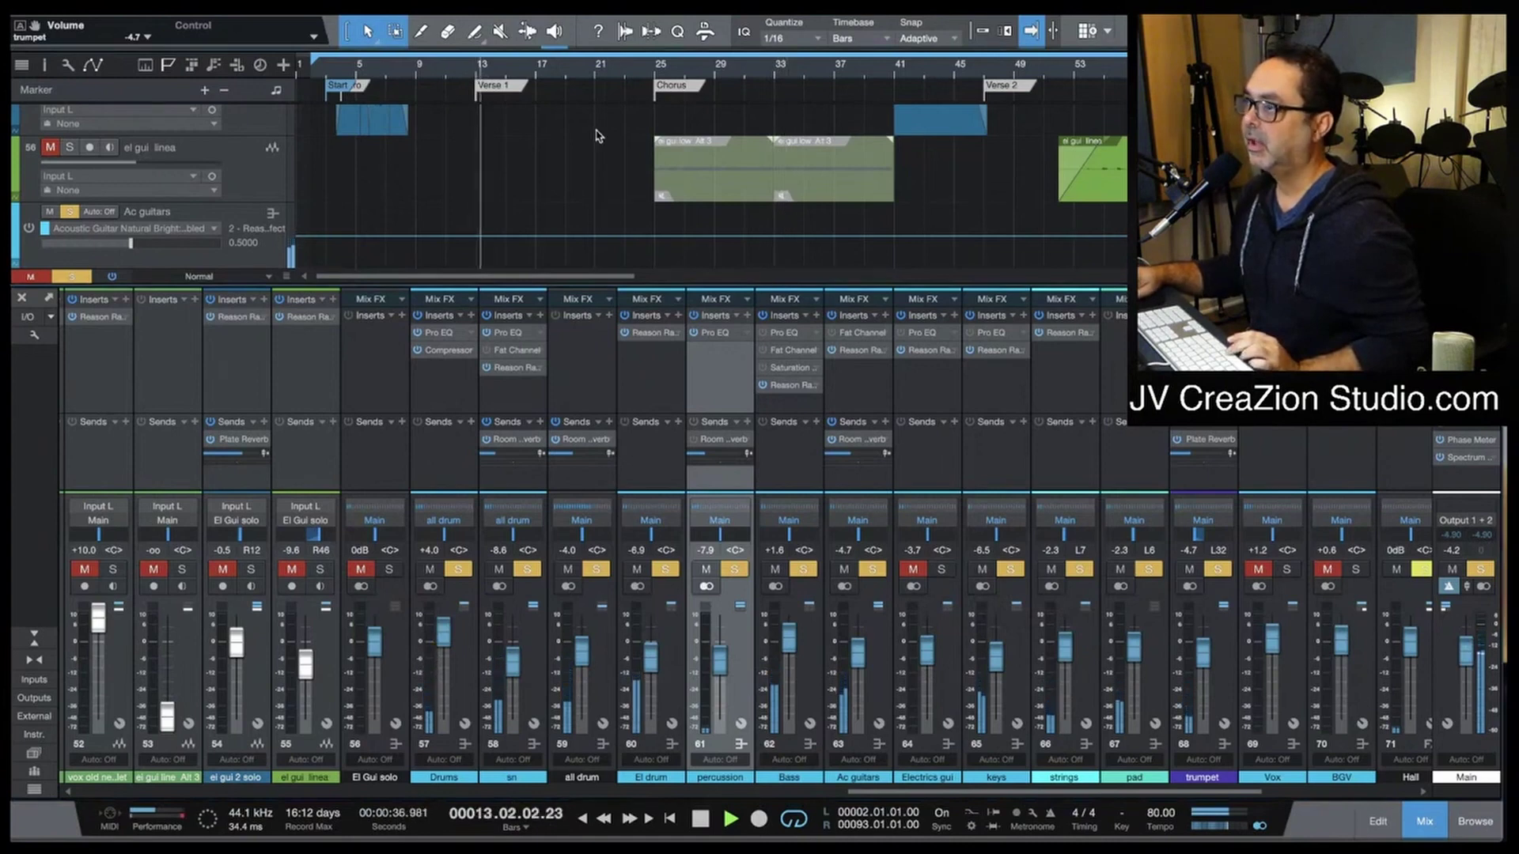
{"action": "left_click", "coordinate": [906, 569]}
{"action": "left_click", "coordinate": [943, 571]}
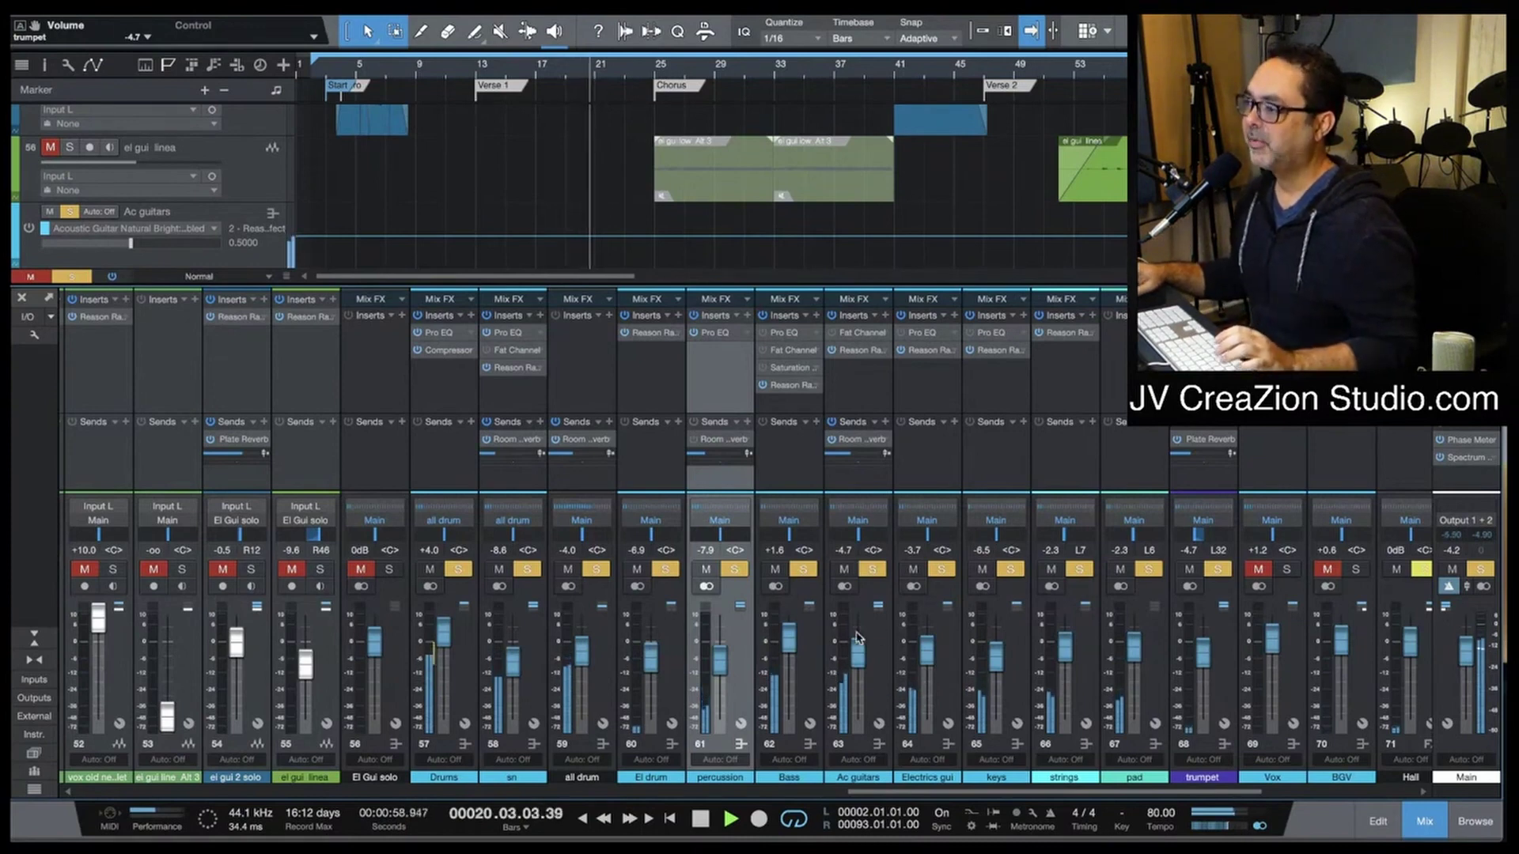
{"action": "left_click", "coordinate": [941, 570]}
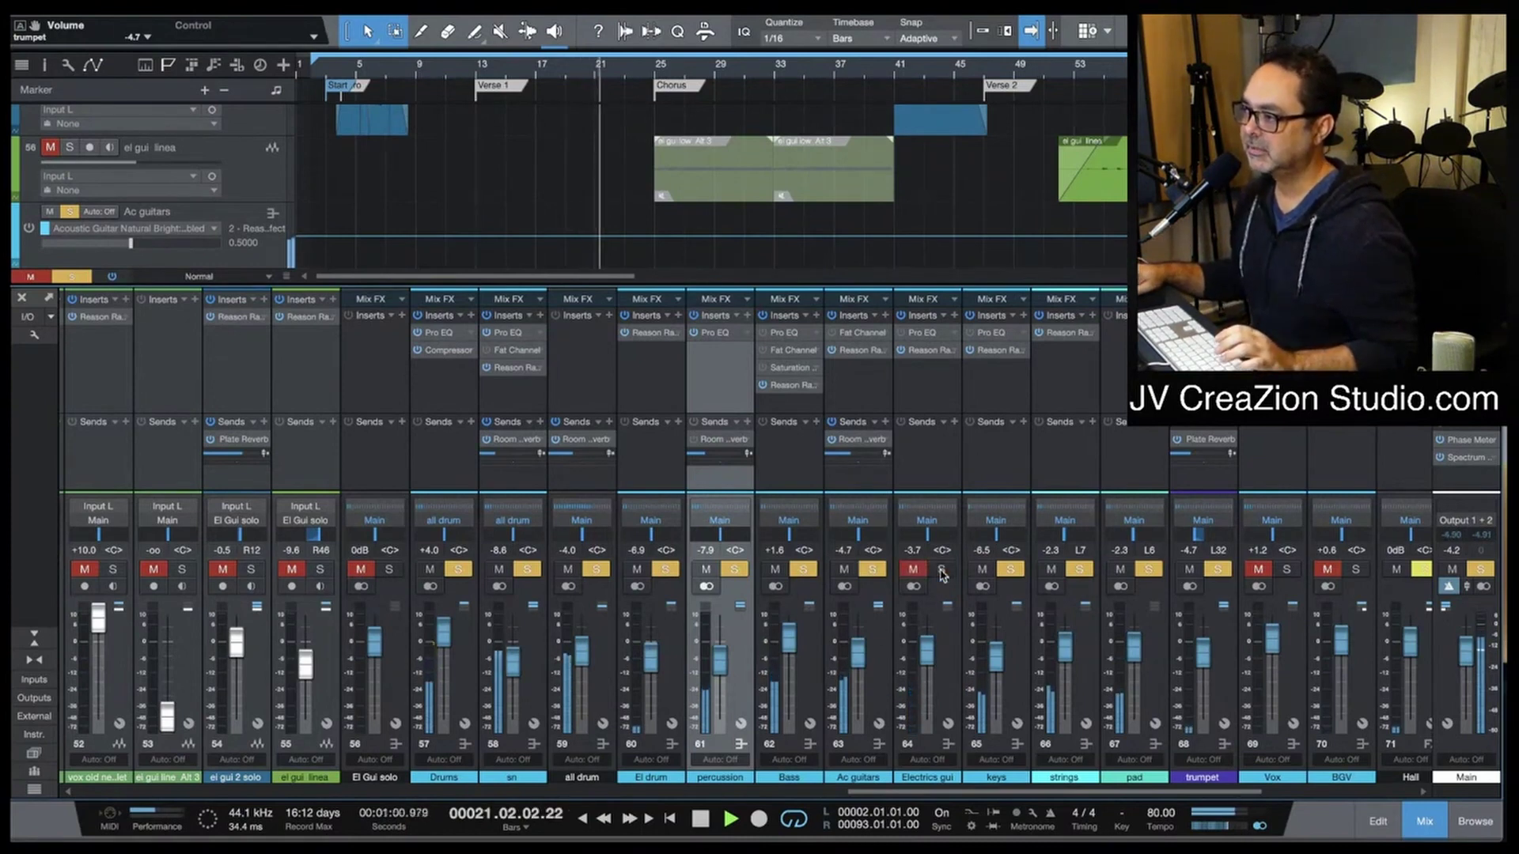
{"action": "left_click", "coordinate": [941, 570]}
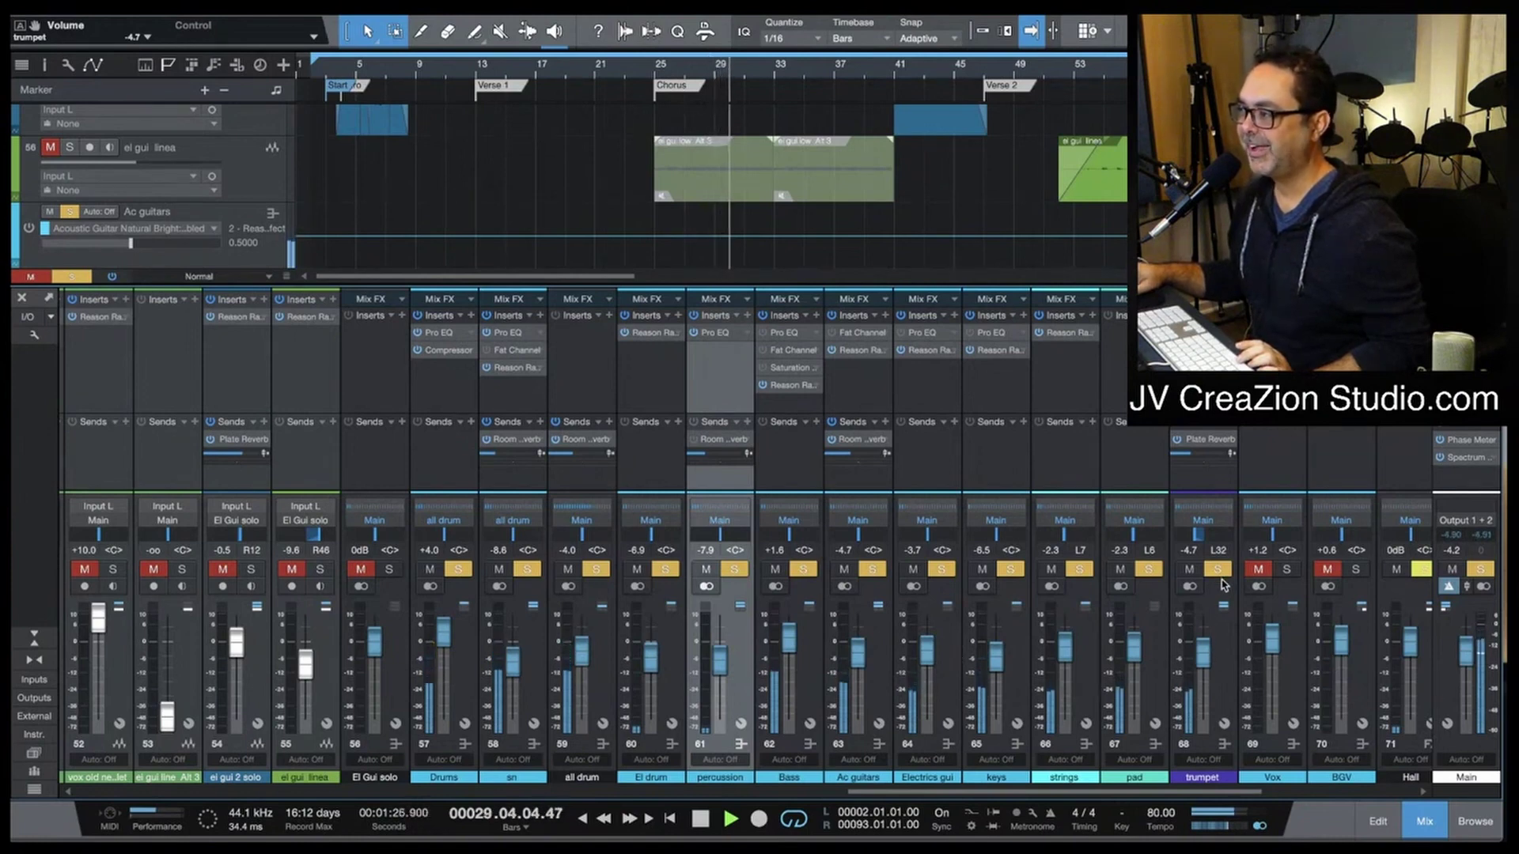
Step: Stop playback and place the playhead just before bar 3
{"action": "key", "text": "space"}
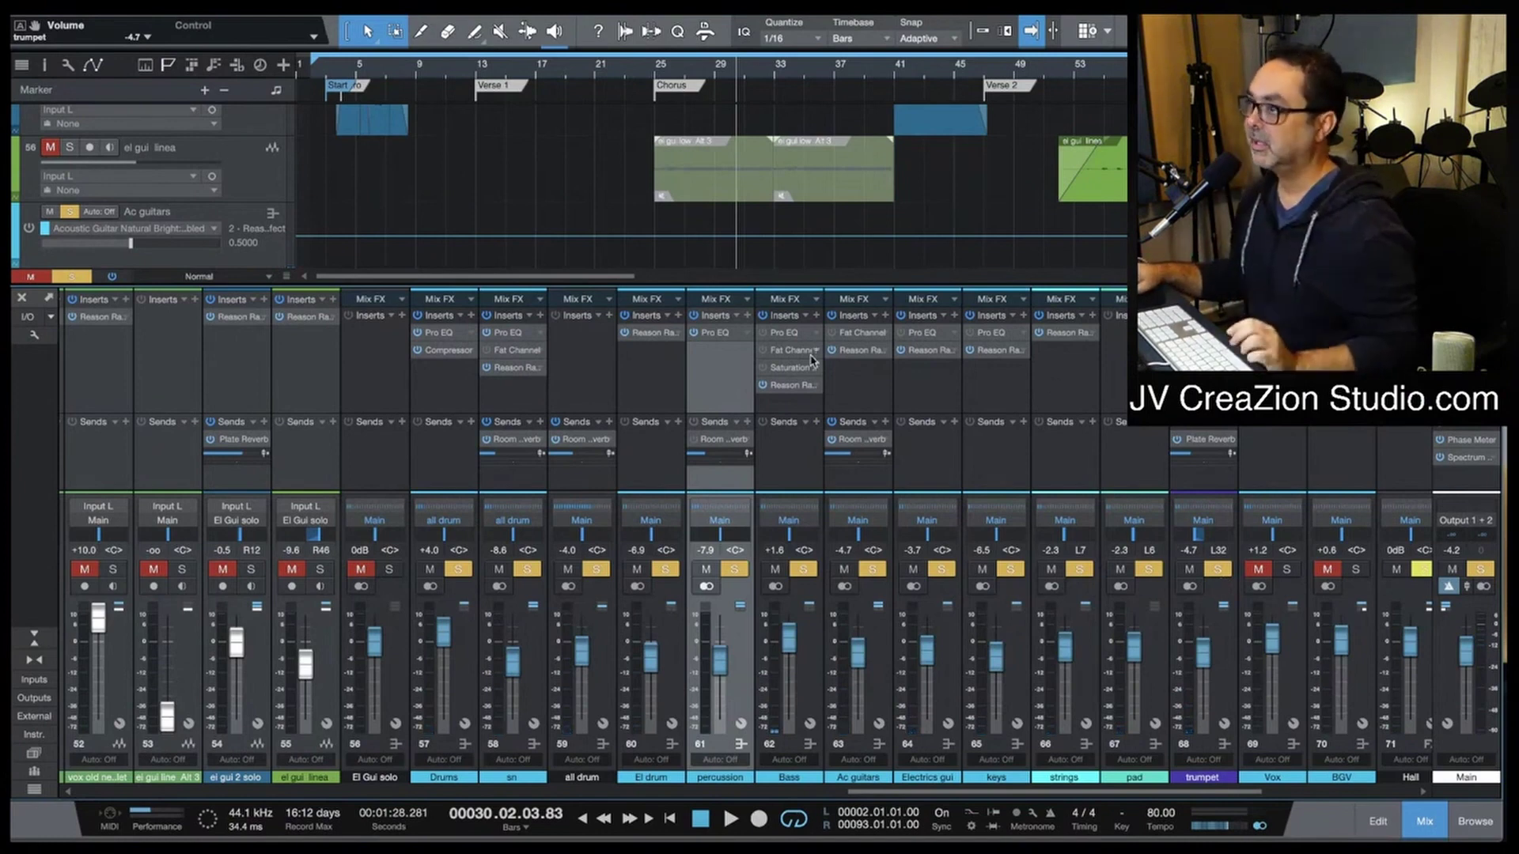
{"action": "left_click", "coordinate": [330, 70]}
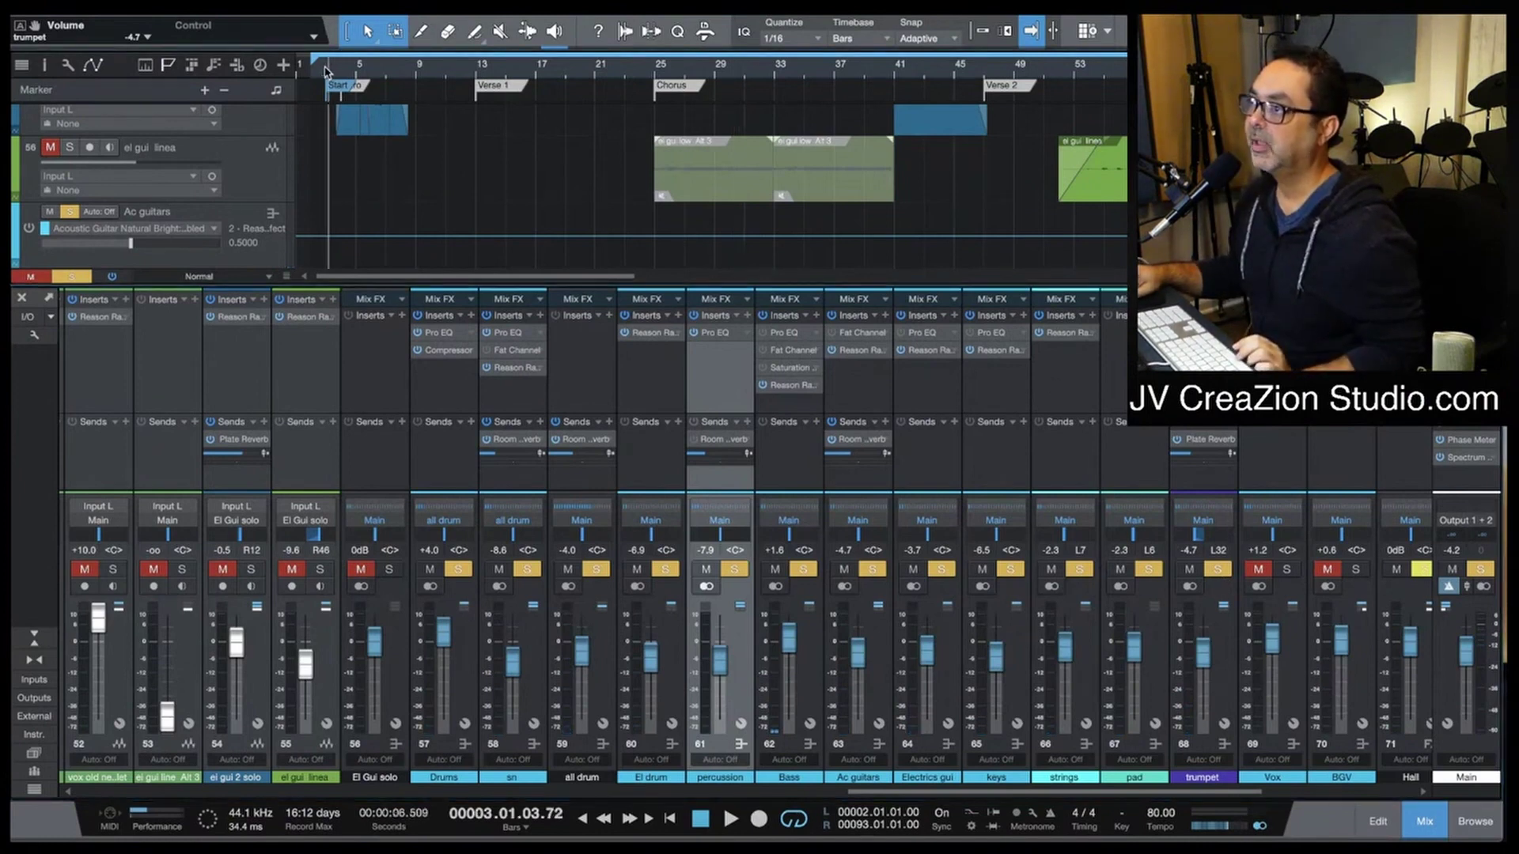
{"action": "left_click", "coordinate": [326, 69]}
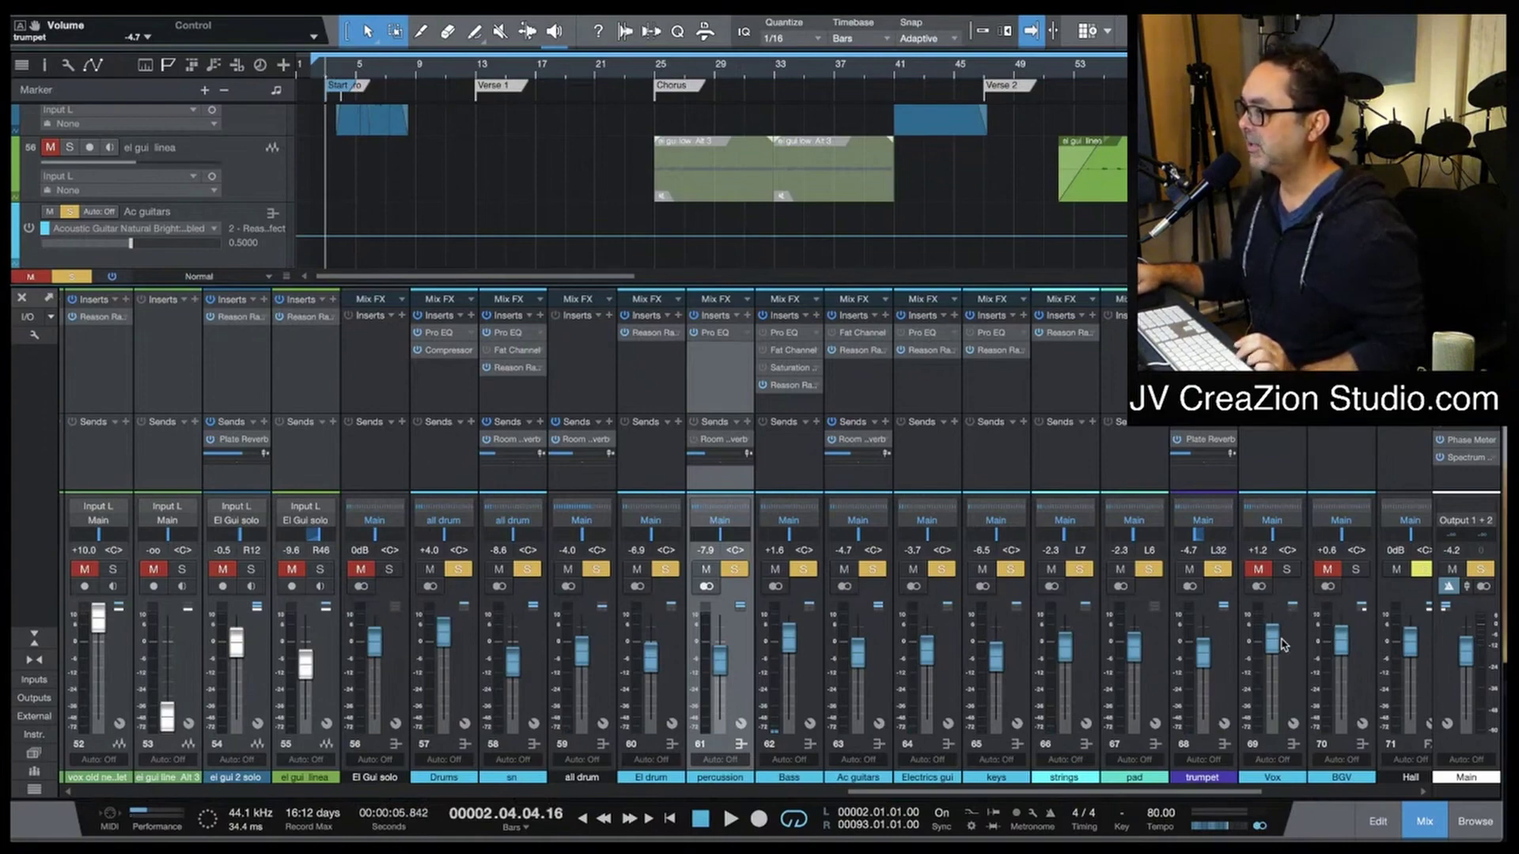
Step: Start playback, solo mani vox, and open its Reason Rack chain
{"action": "scroll", "coordinate": [1283, 645], "scroll_direction": "right", "scroll_amount": 2}
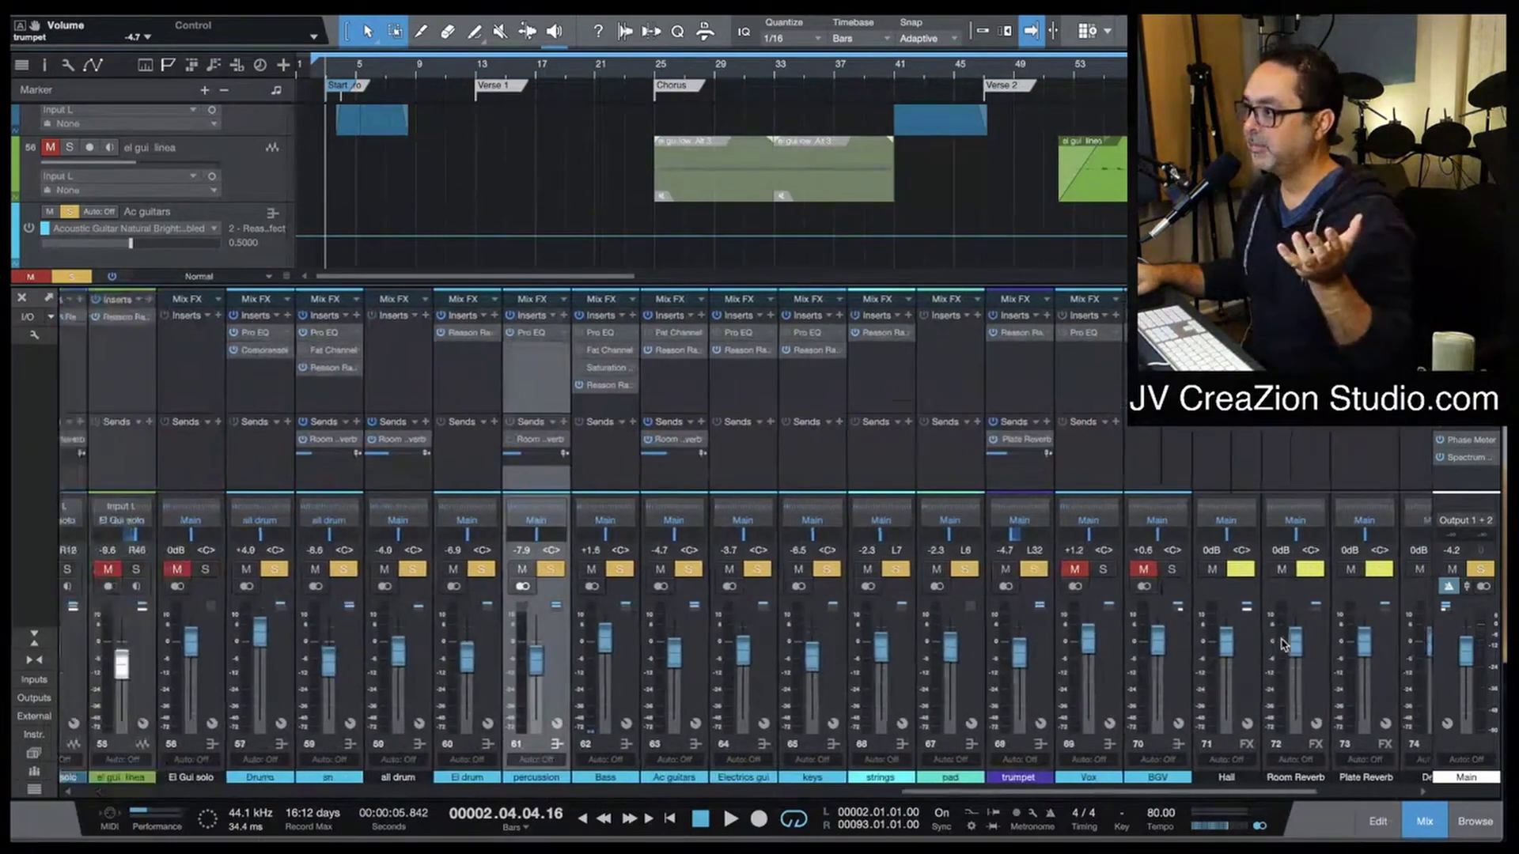
{"action": "scroll", "coordinate": [1283, 645], "scroll_direction": "right", "scroll_amount": 7}
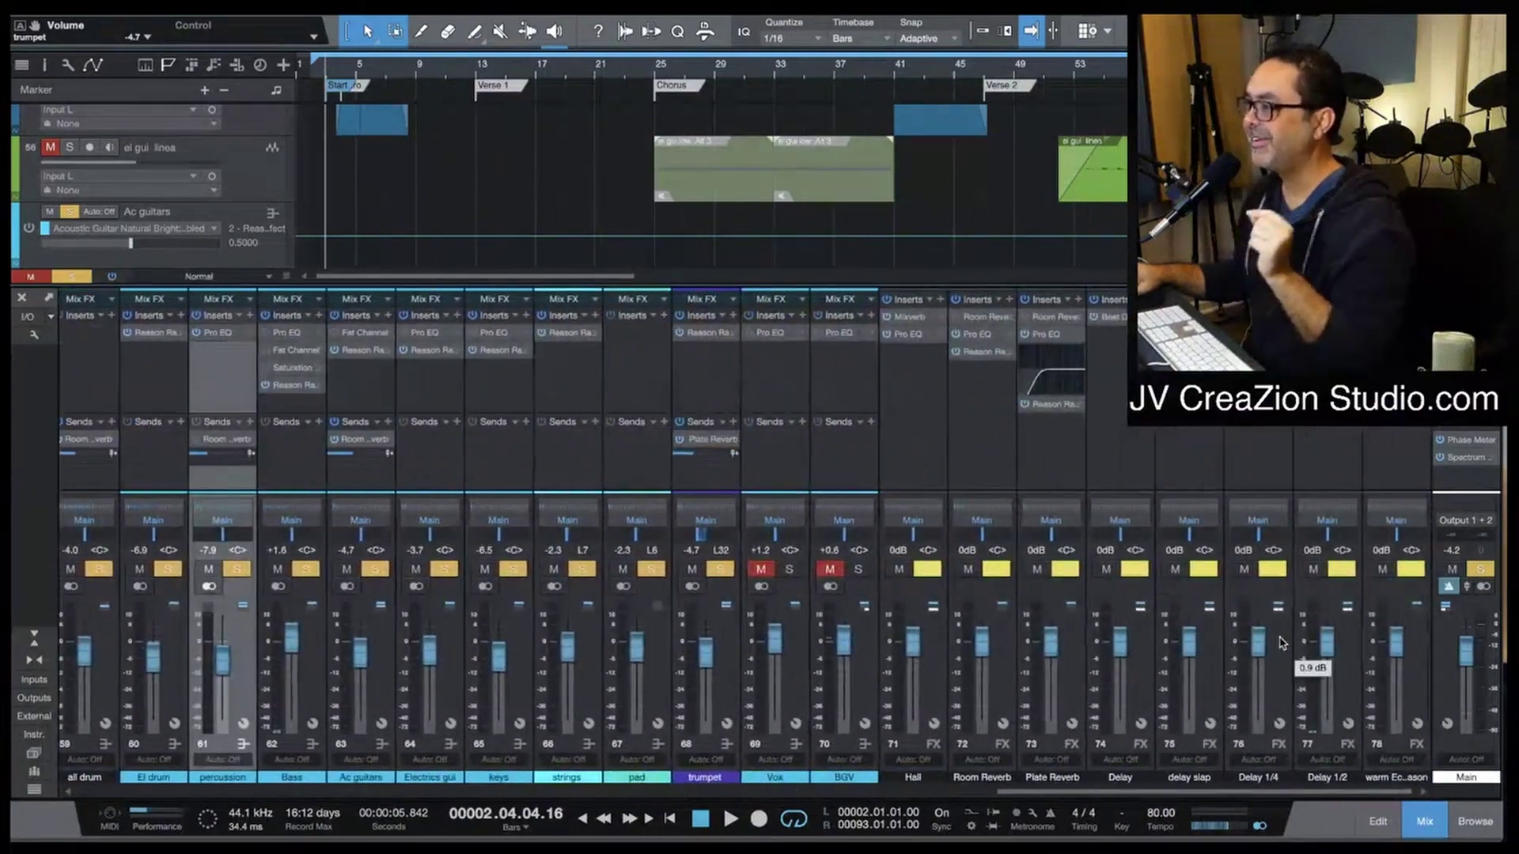
{"action": "scroll", "coordinate": [1274, 644], "scroll_direction": "left", "scroll_amount": 5}
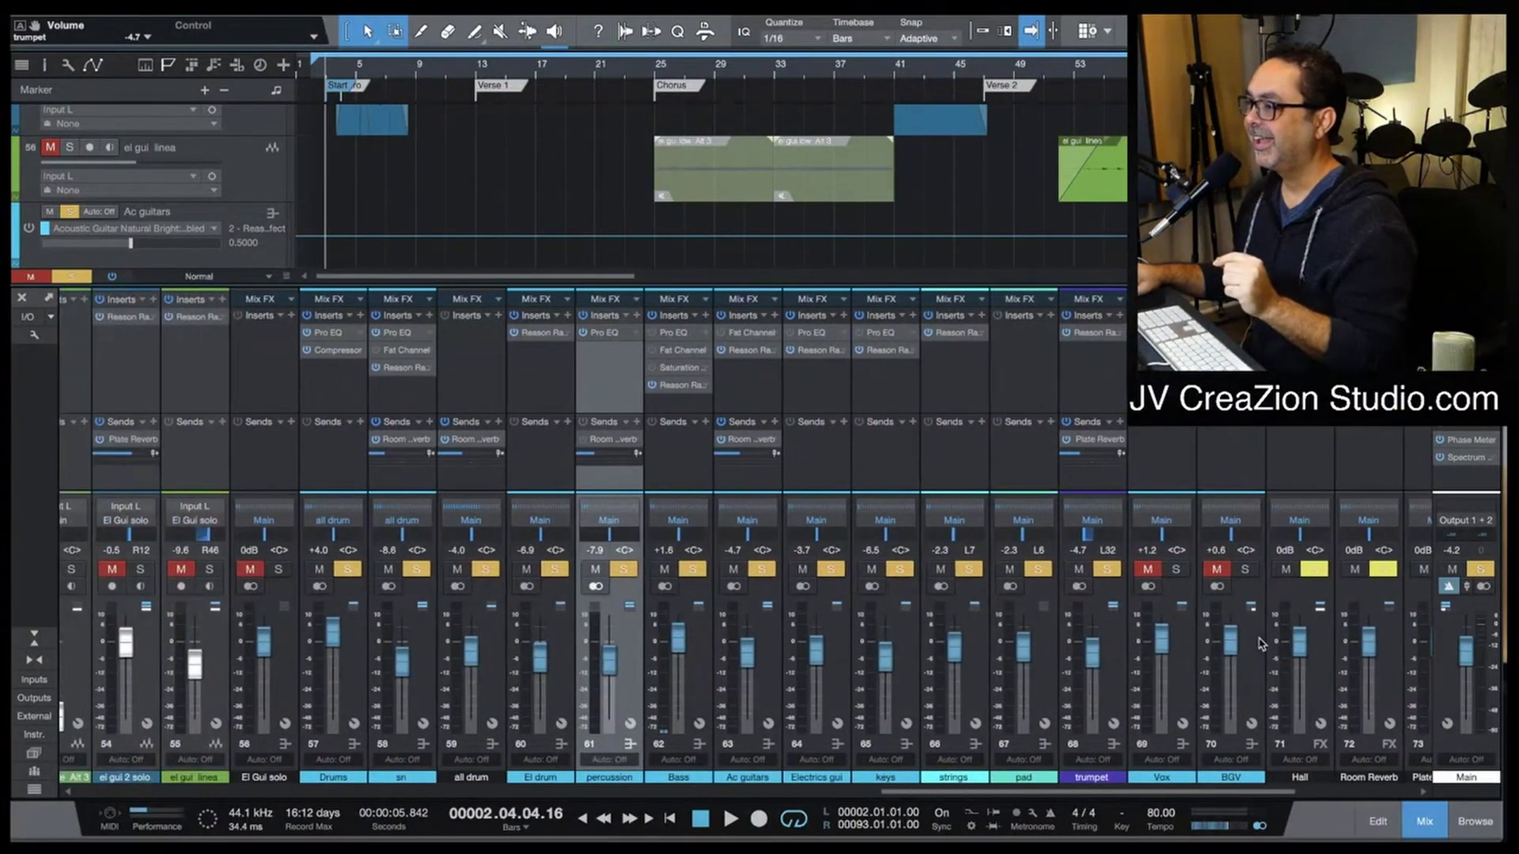
{"action": "scroll", "coordinate": [1262, 645], "scroll_direction": "left", "scroll_amount": 12}
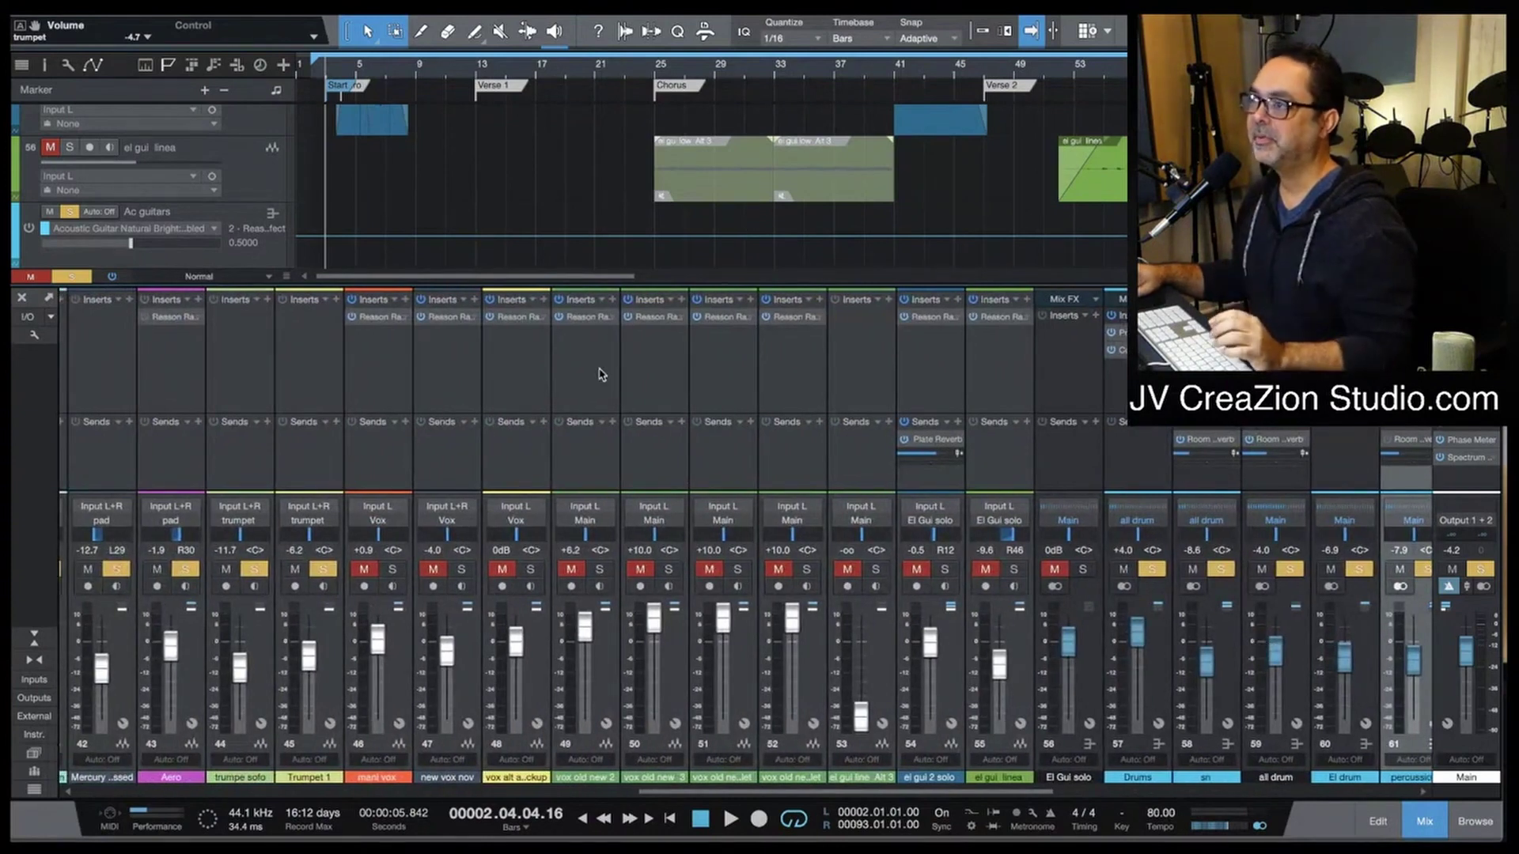
{"action": "left_click", "coordinate": [728, 820]}
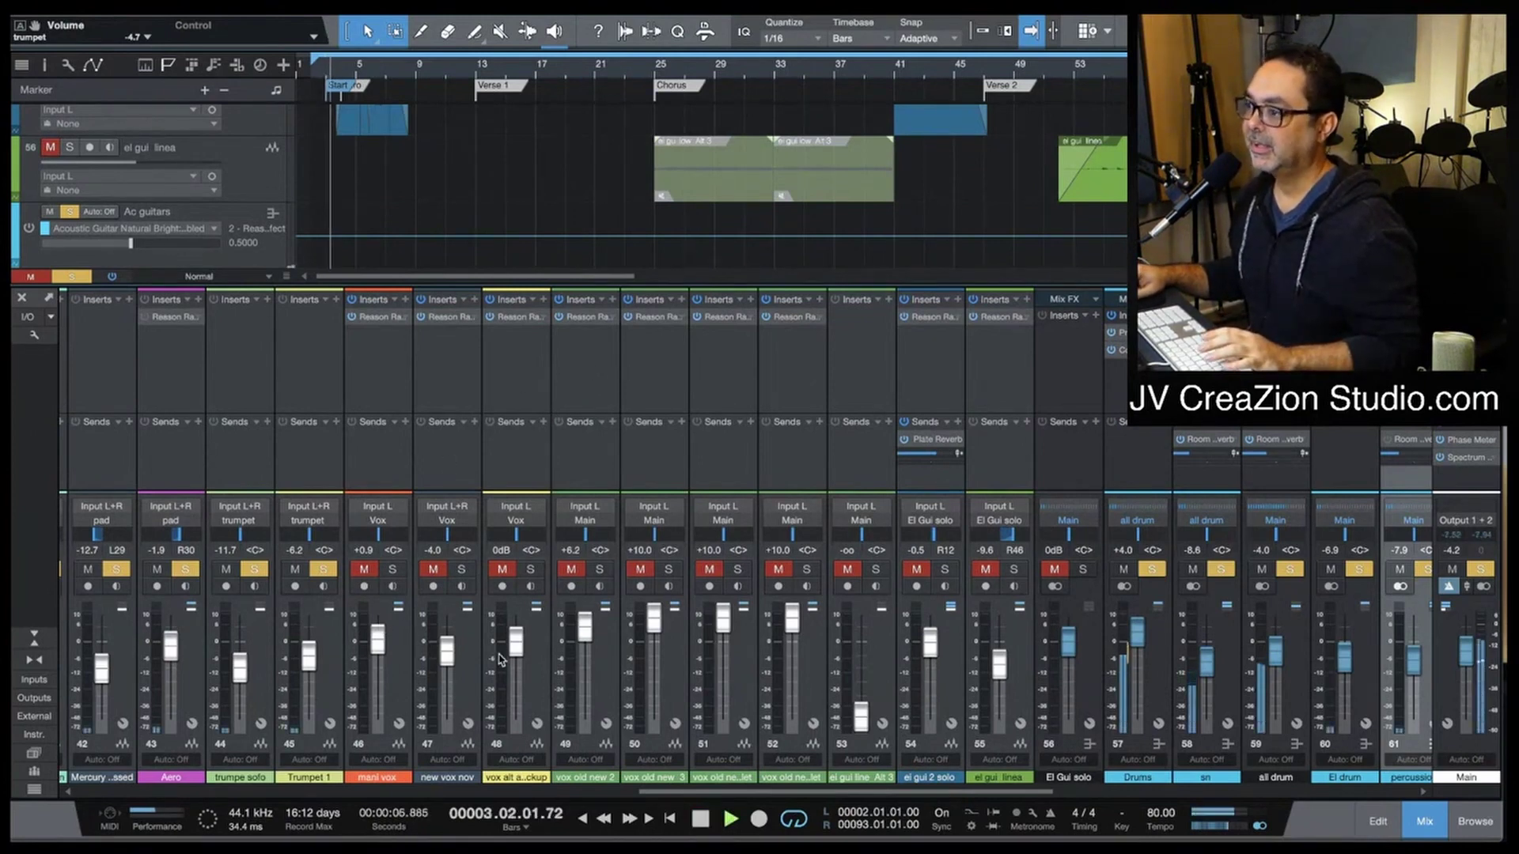
{"action": "left_click", "coordinate": [364, 569]}
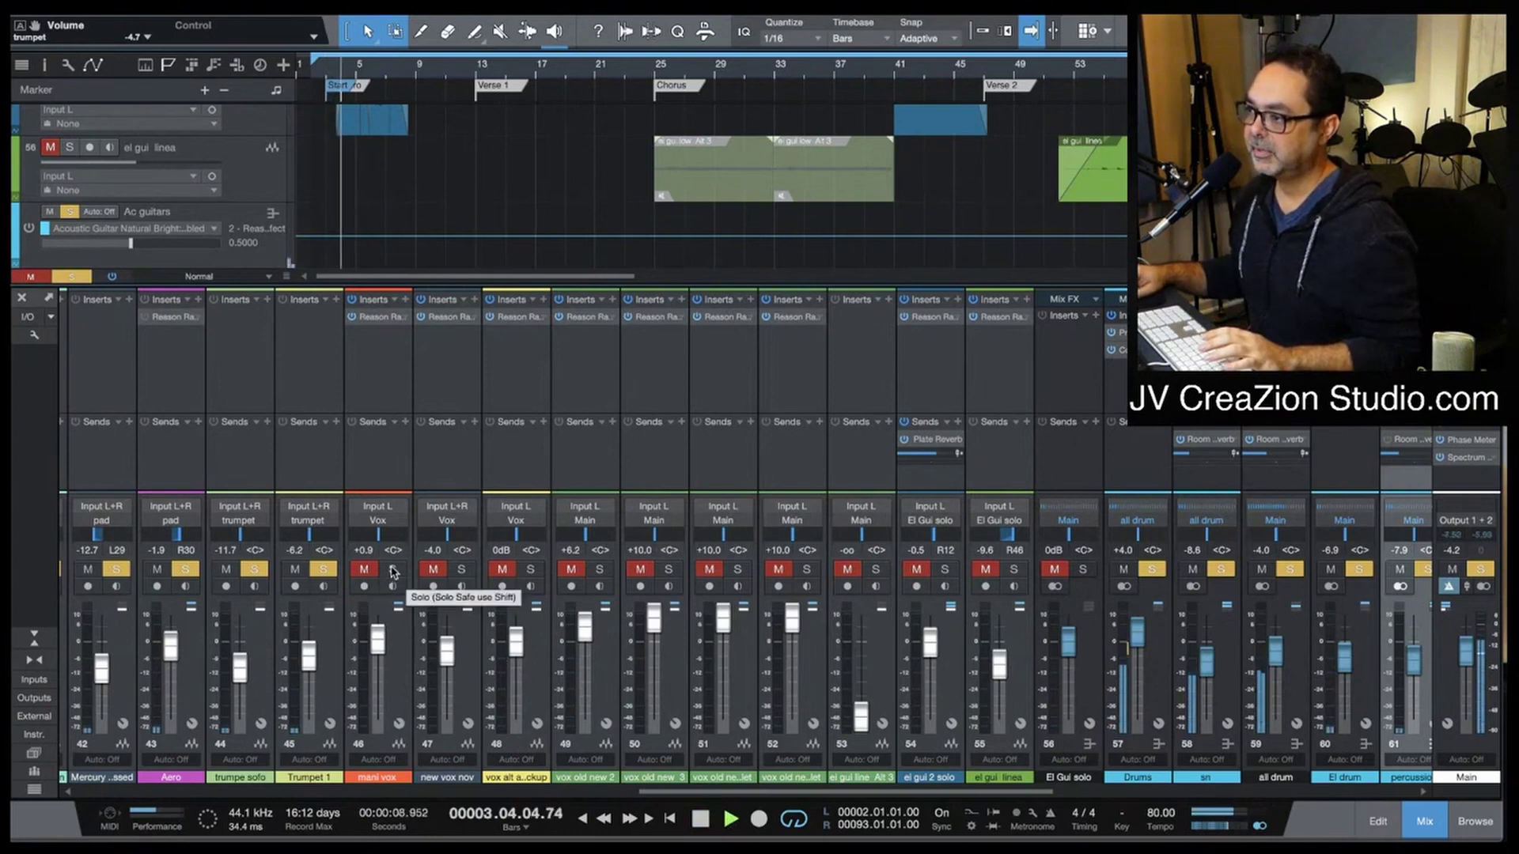
{"action": "left_click", "coordinate": [393, 570]}
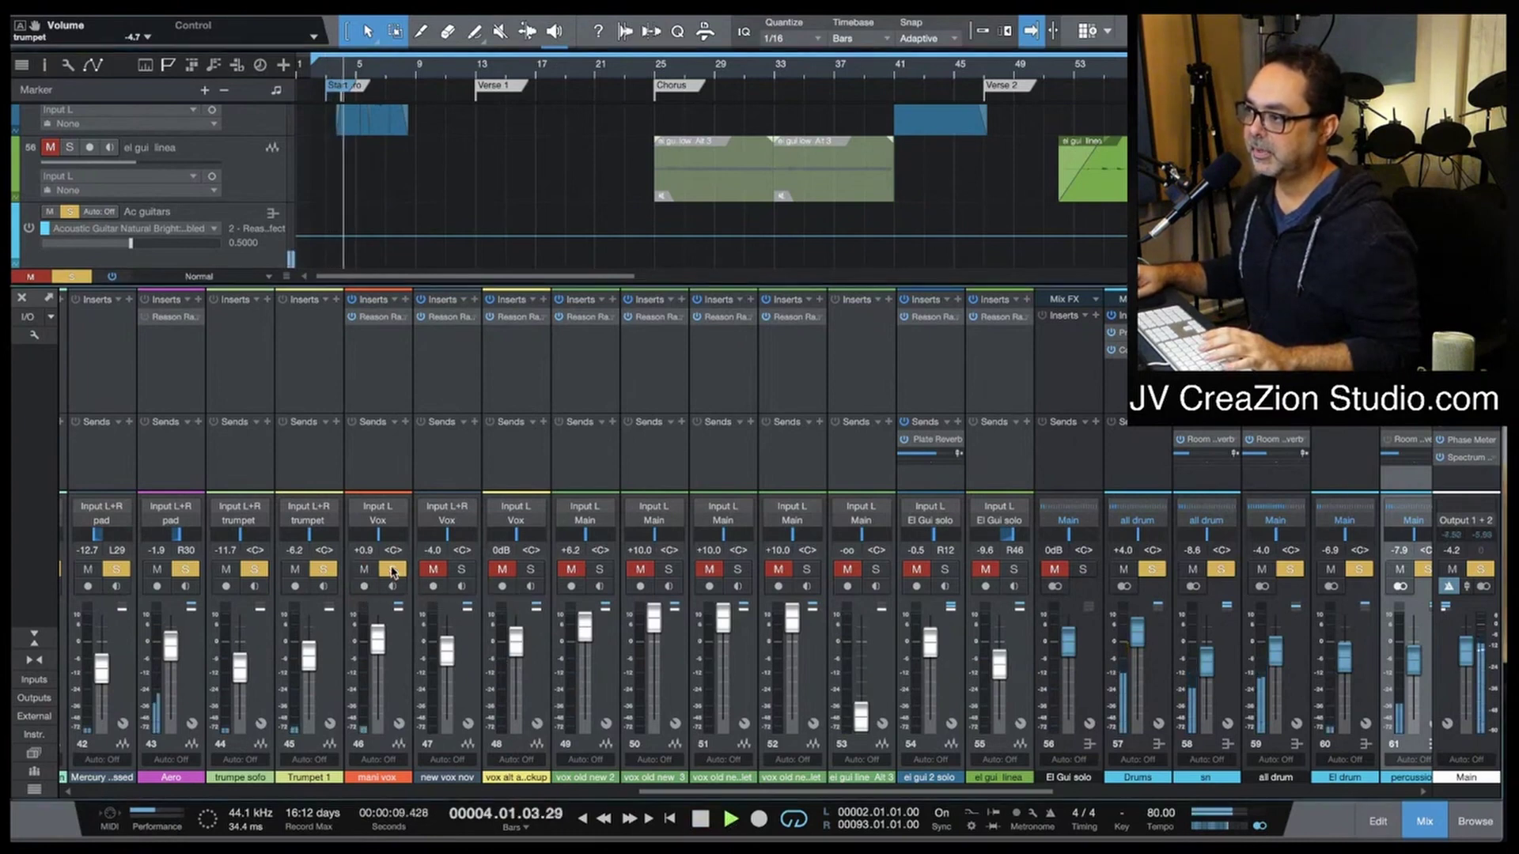
{"action": "left_click", "coordinate": [375, 321]}
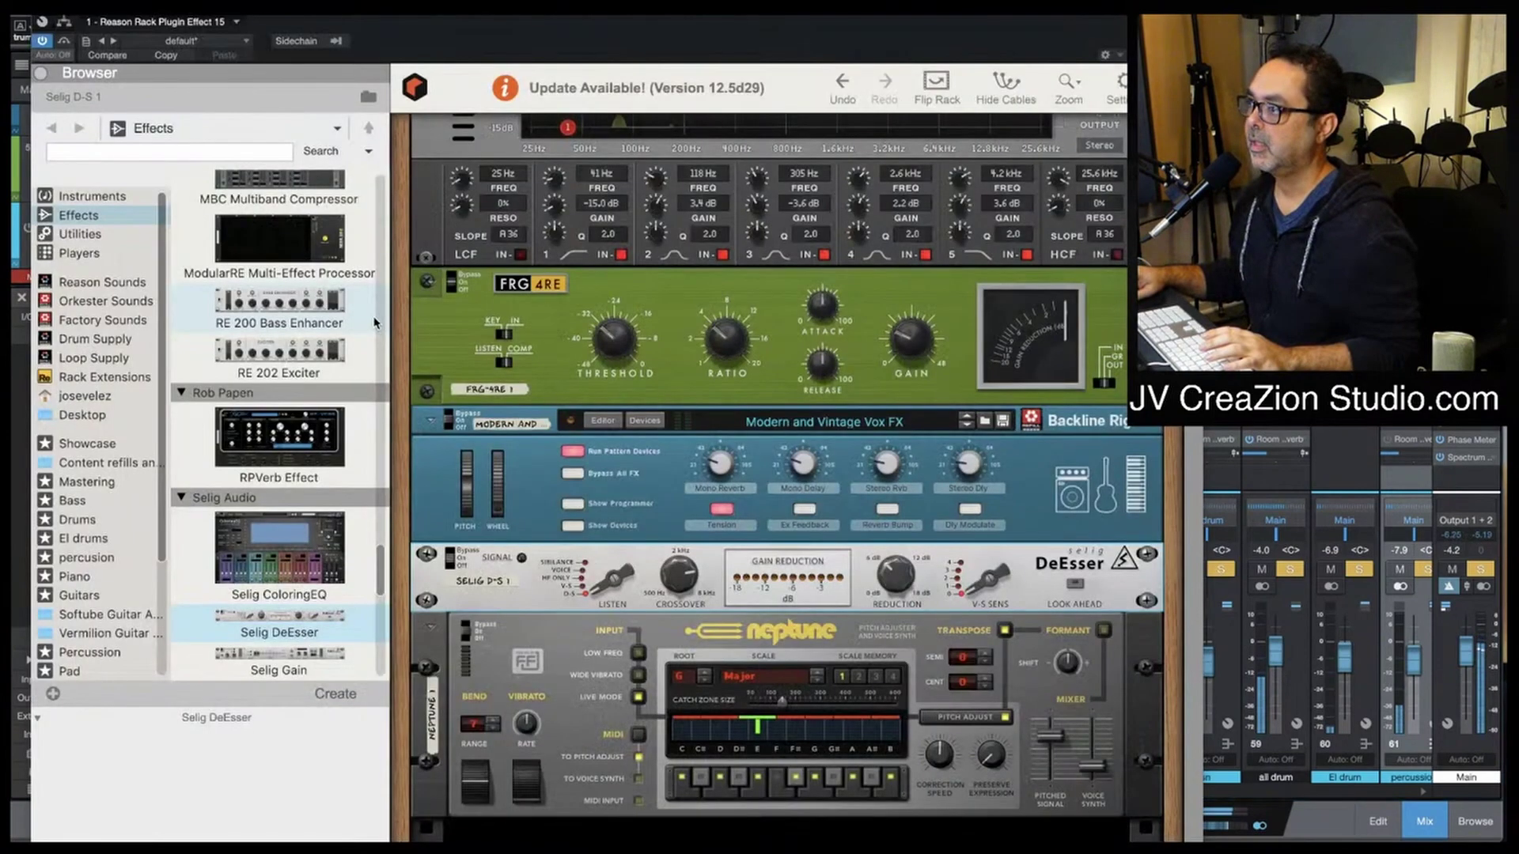
Step: Switch the FRG-4RE compressor in the mani vox rack from Bypass to On
{"action": "scroll", "coordinate": [592, 423], "scroll_direction": "up", "scroll_amount": 3}
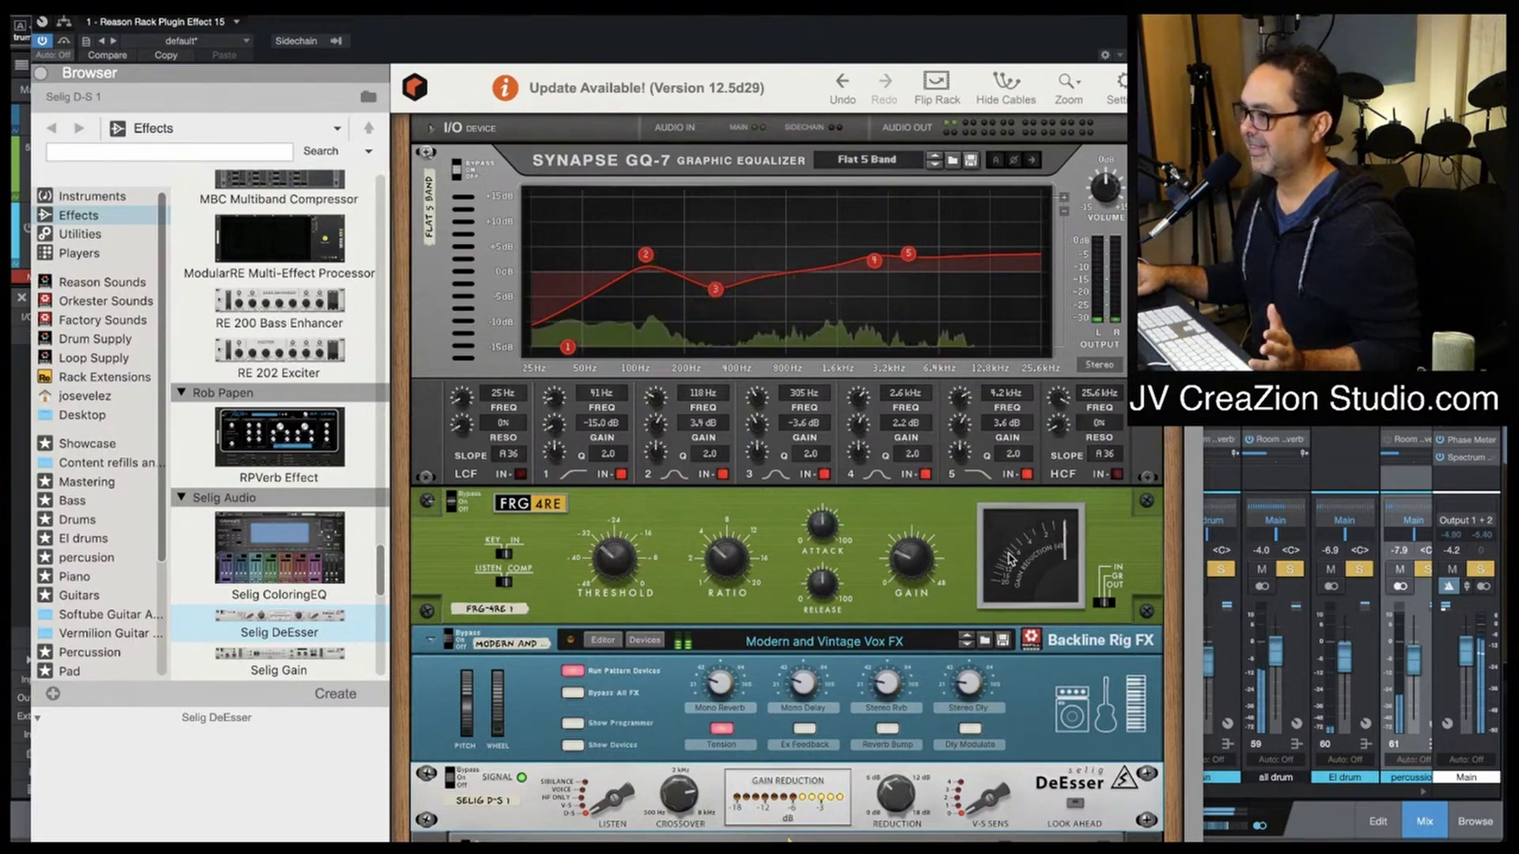
{"action": "left_click", "coordinate": [453, 499]}
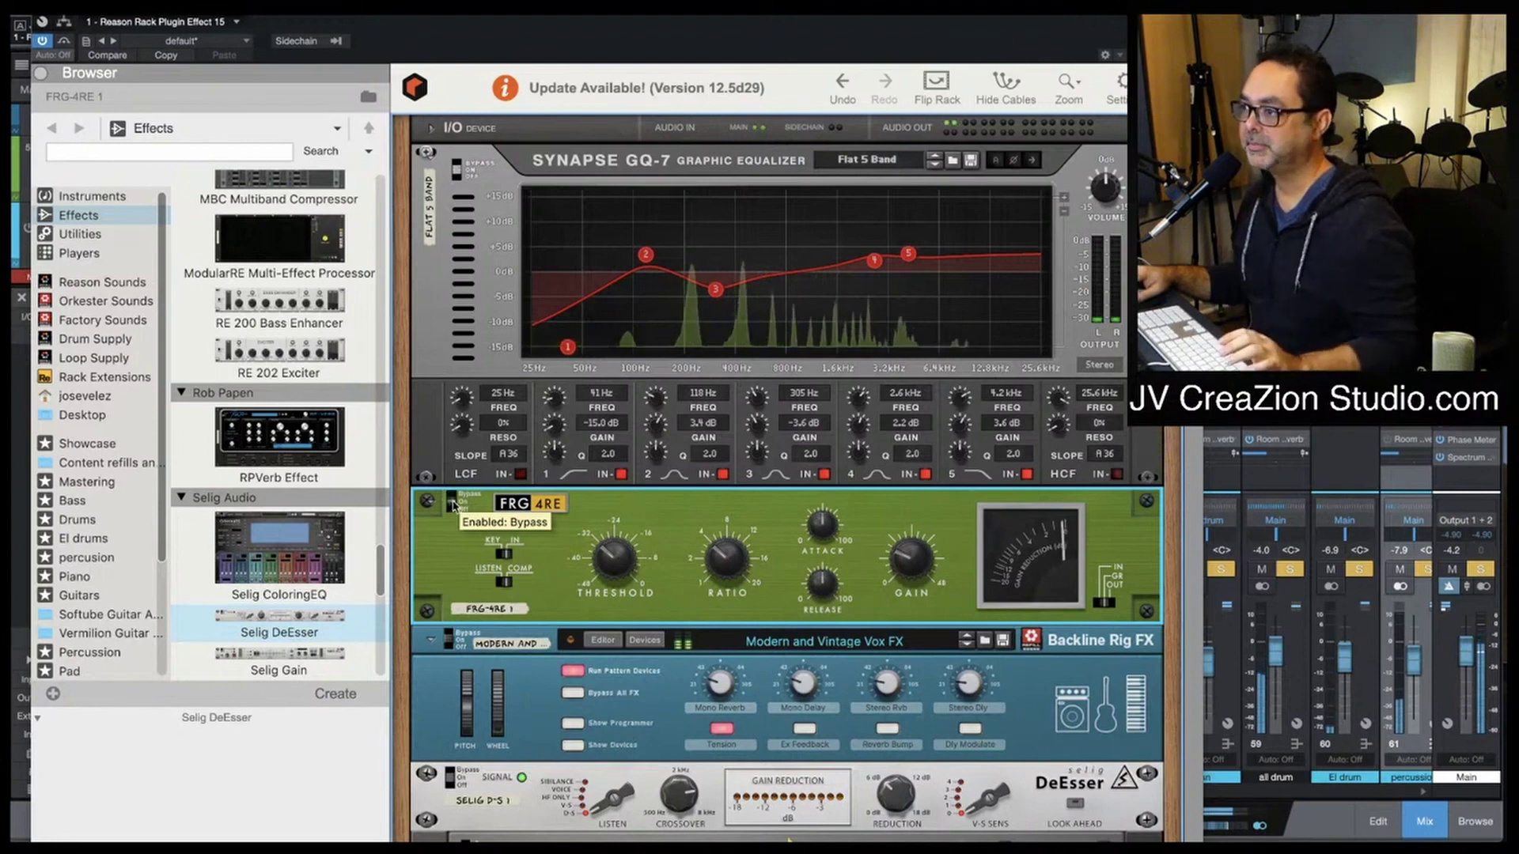
{"action": "left_click", "coordinate": [454, 506]}
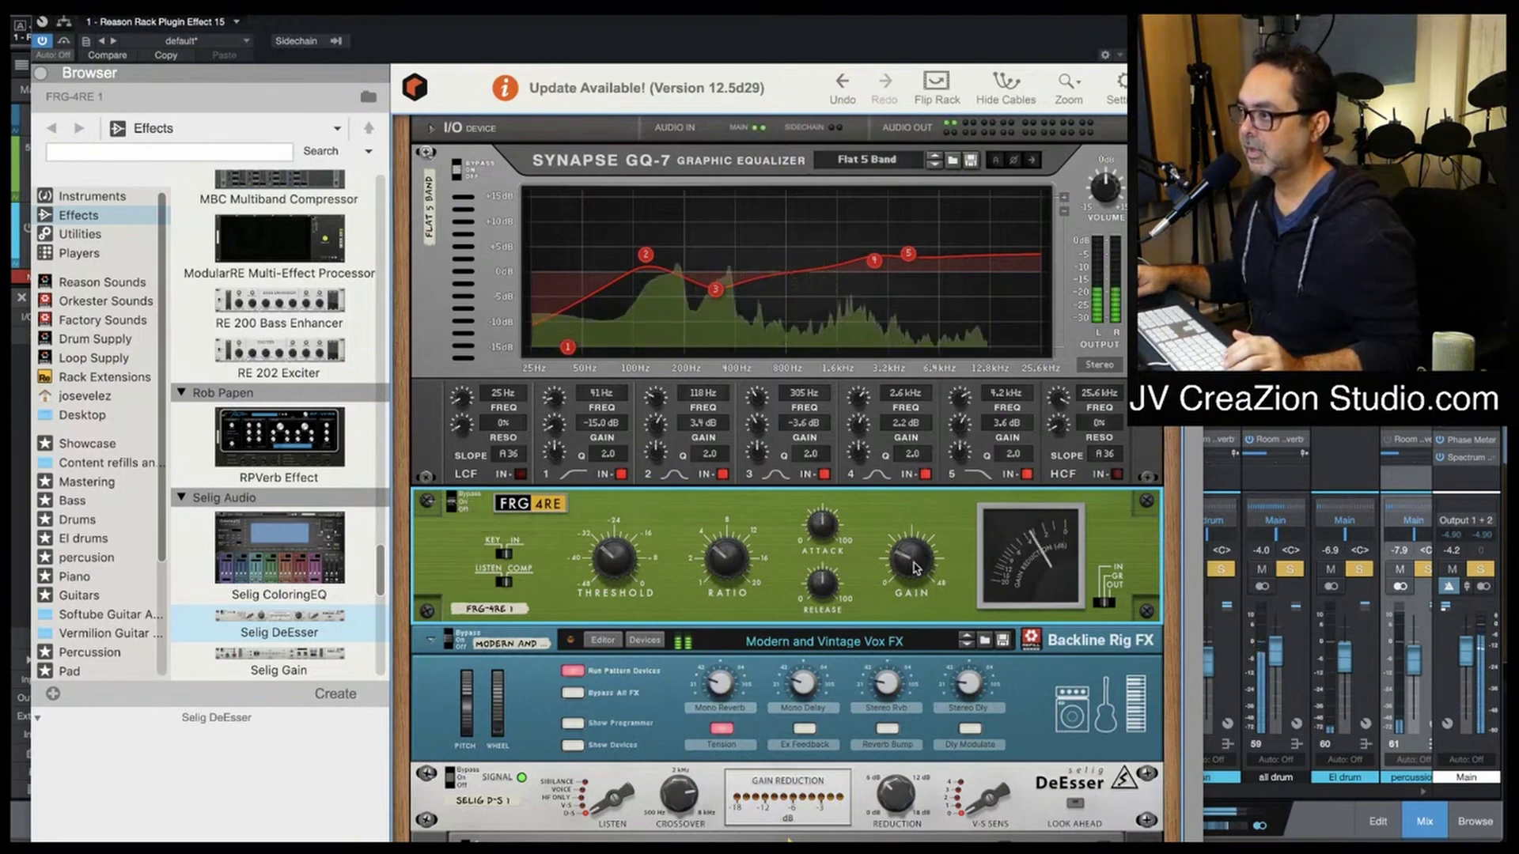
{"action": "mouse_move", "coordinate": [906, 566]}
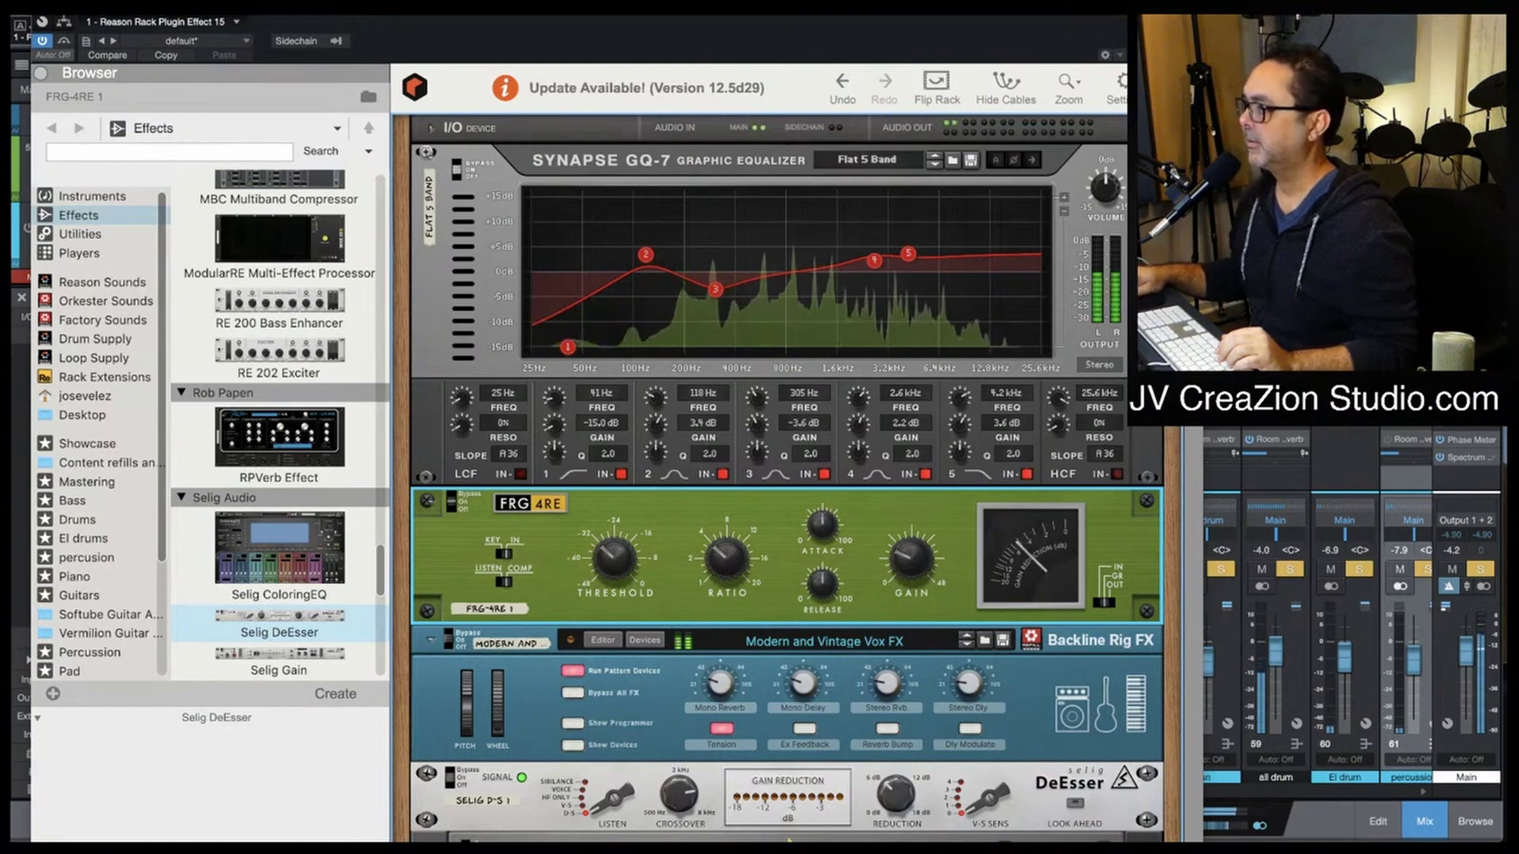
Step: Move the rack window aside and re-toggle solos on strings, pad, trumpet and Vox
{"action": "left_click_drag", "start_coordinate": [317, 21], "coordinate": [35, 21]}
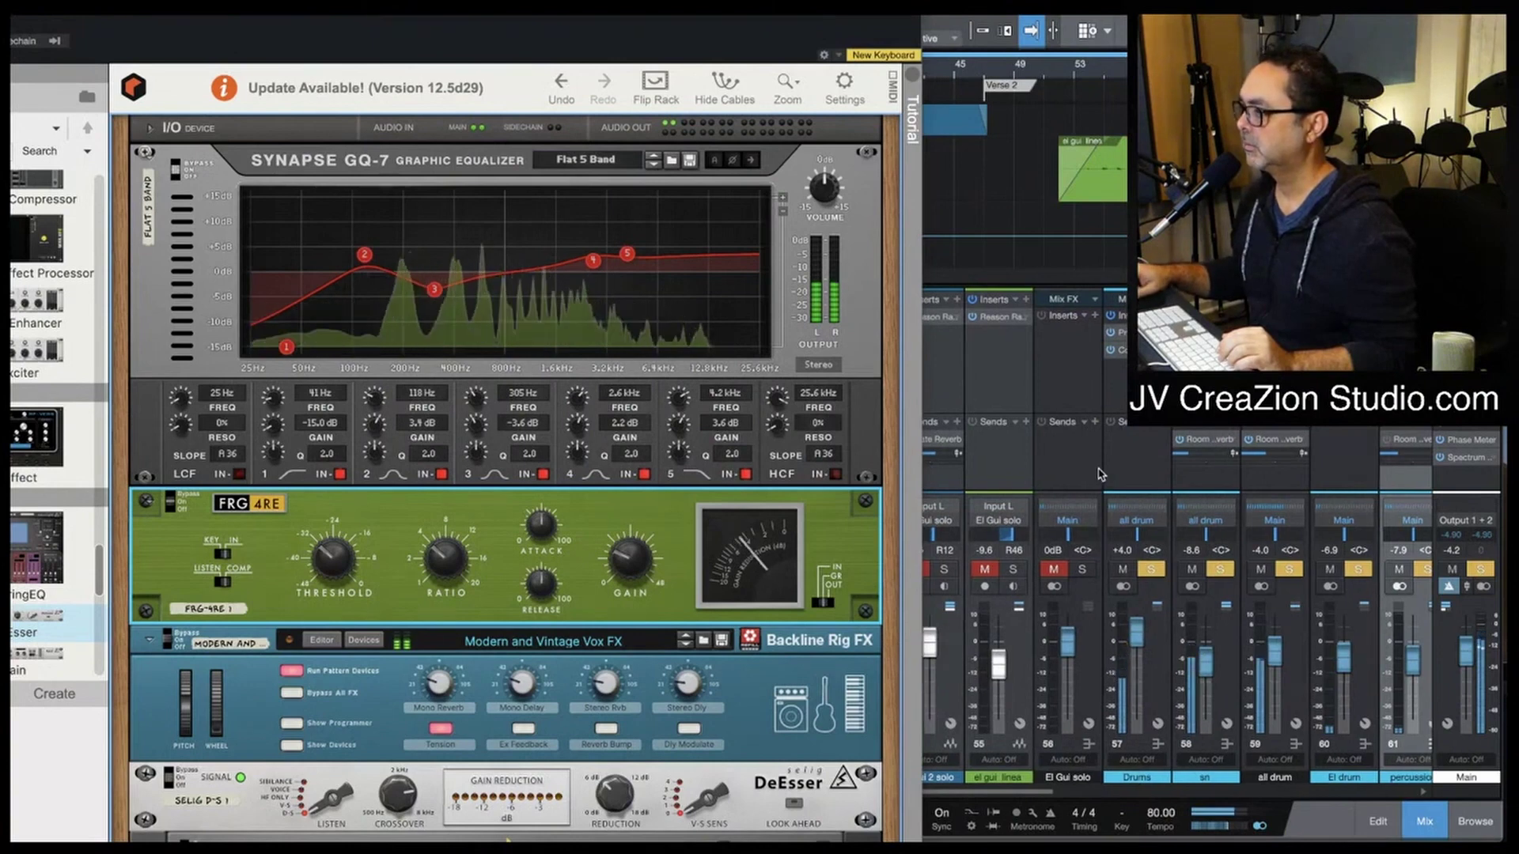
{"action": "scroll", "coordinate": [1101, 474], "scroll_direction": "right", "scroll_amount": 5}
{"action": "scroll", "coordinate": [1100, 473], "scroll_direction": "right", "scroll_amount": 3}
{"action": "scroll", "coordinate": [1099, 473], "scroll_direction": "right", "scroll_amount": 8}
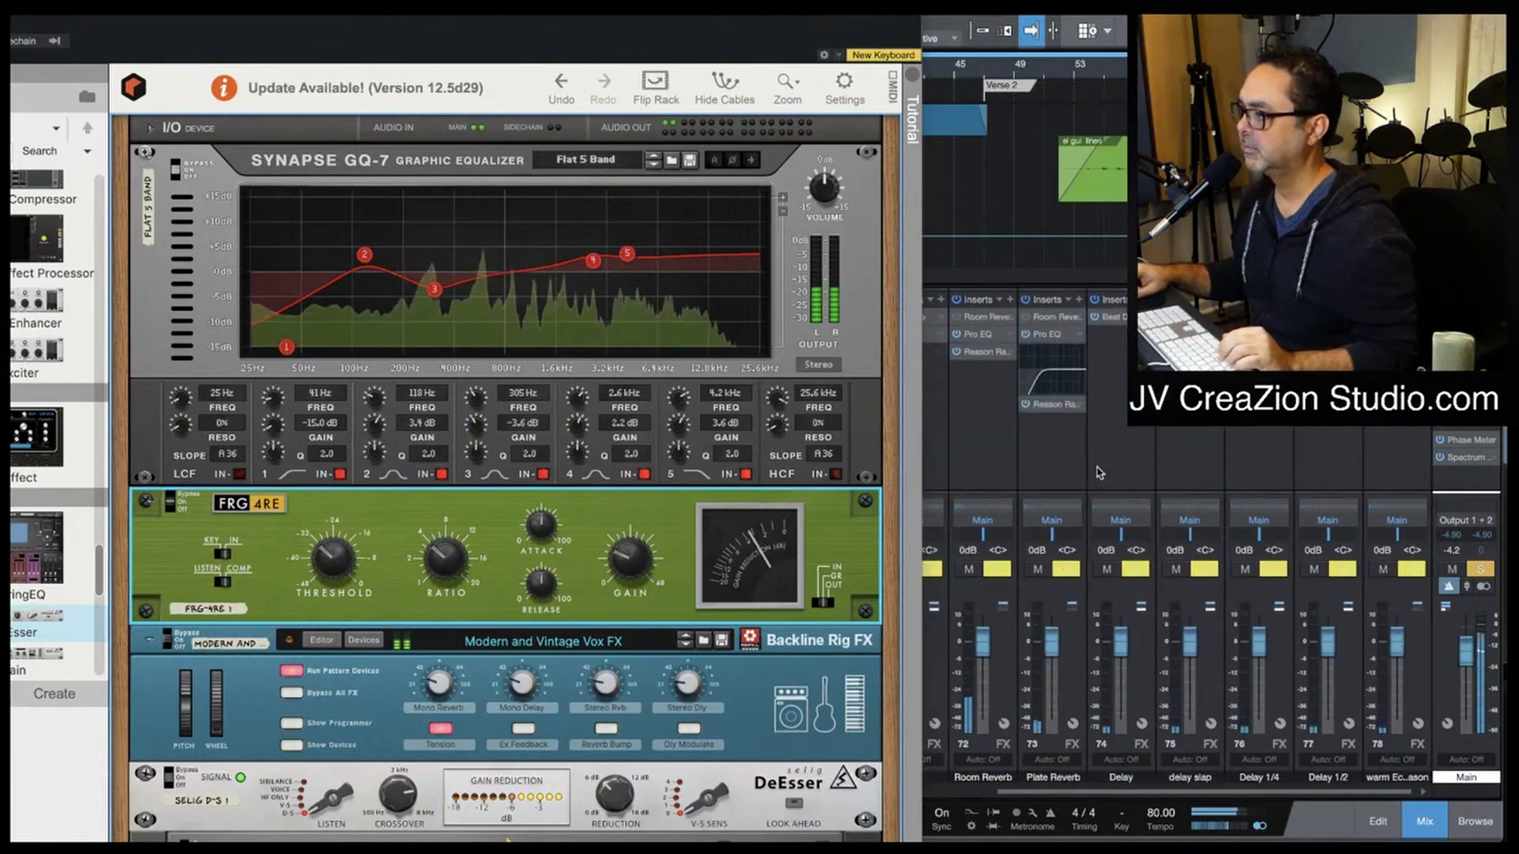
{"action": "scroll", "coordinate": [1097, 473], "scroll_direction": "left", "scroll_amount": 9}
{"action": "scroll", "coordinate": [1097, 473], "scroll_direction": "right", "scroll_amount": 3}
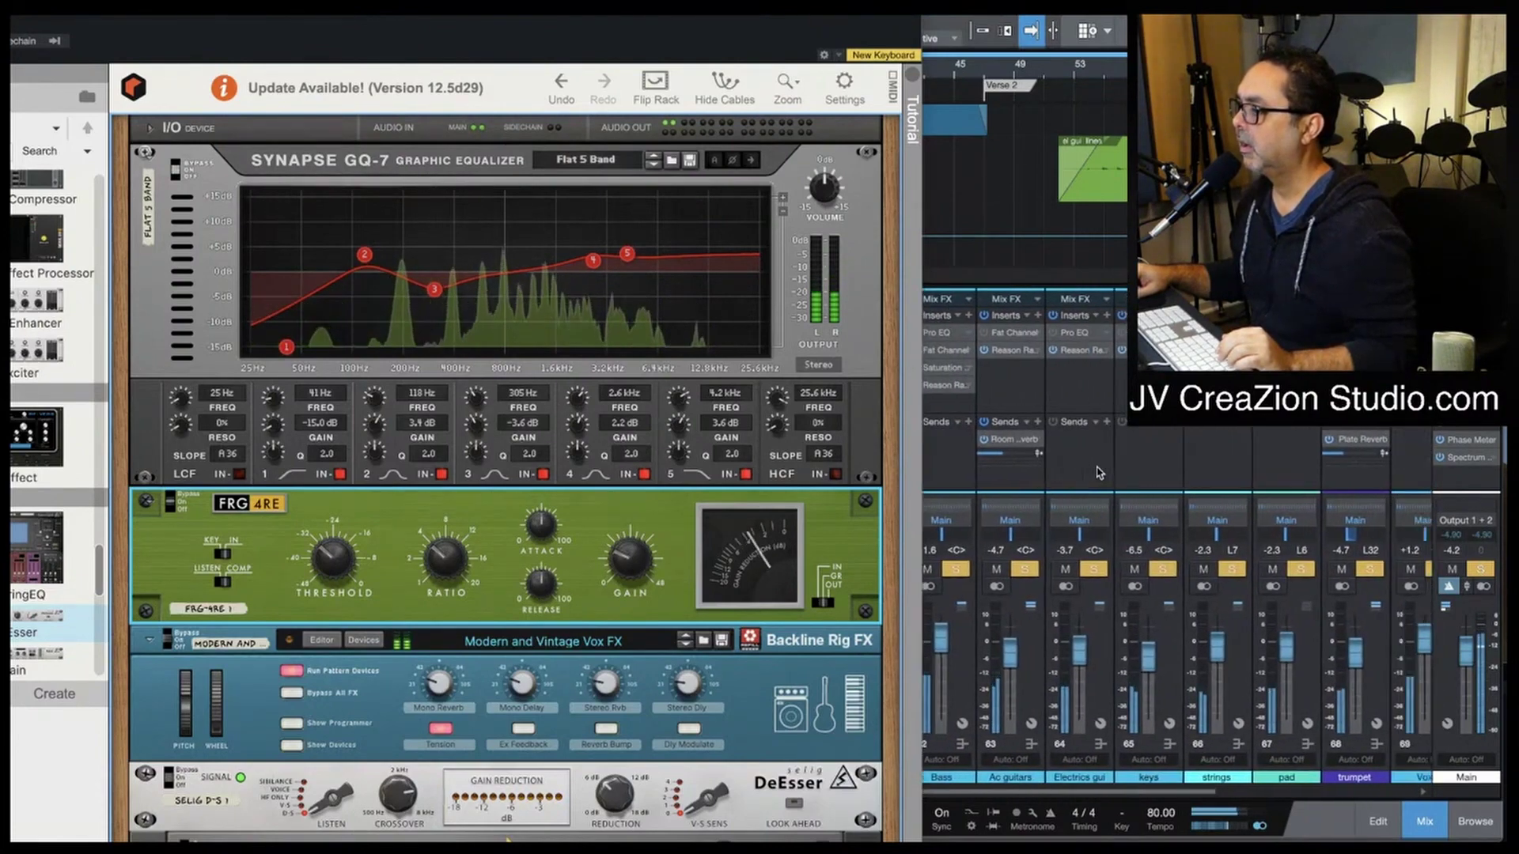
{"action": "scroll", "coordinate": [1097, 473], "scroll_direction": "right", "scroll_amount": 5}
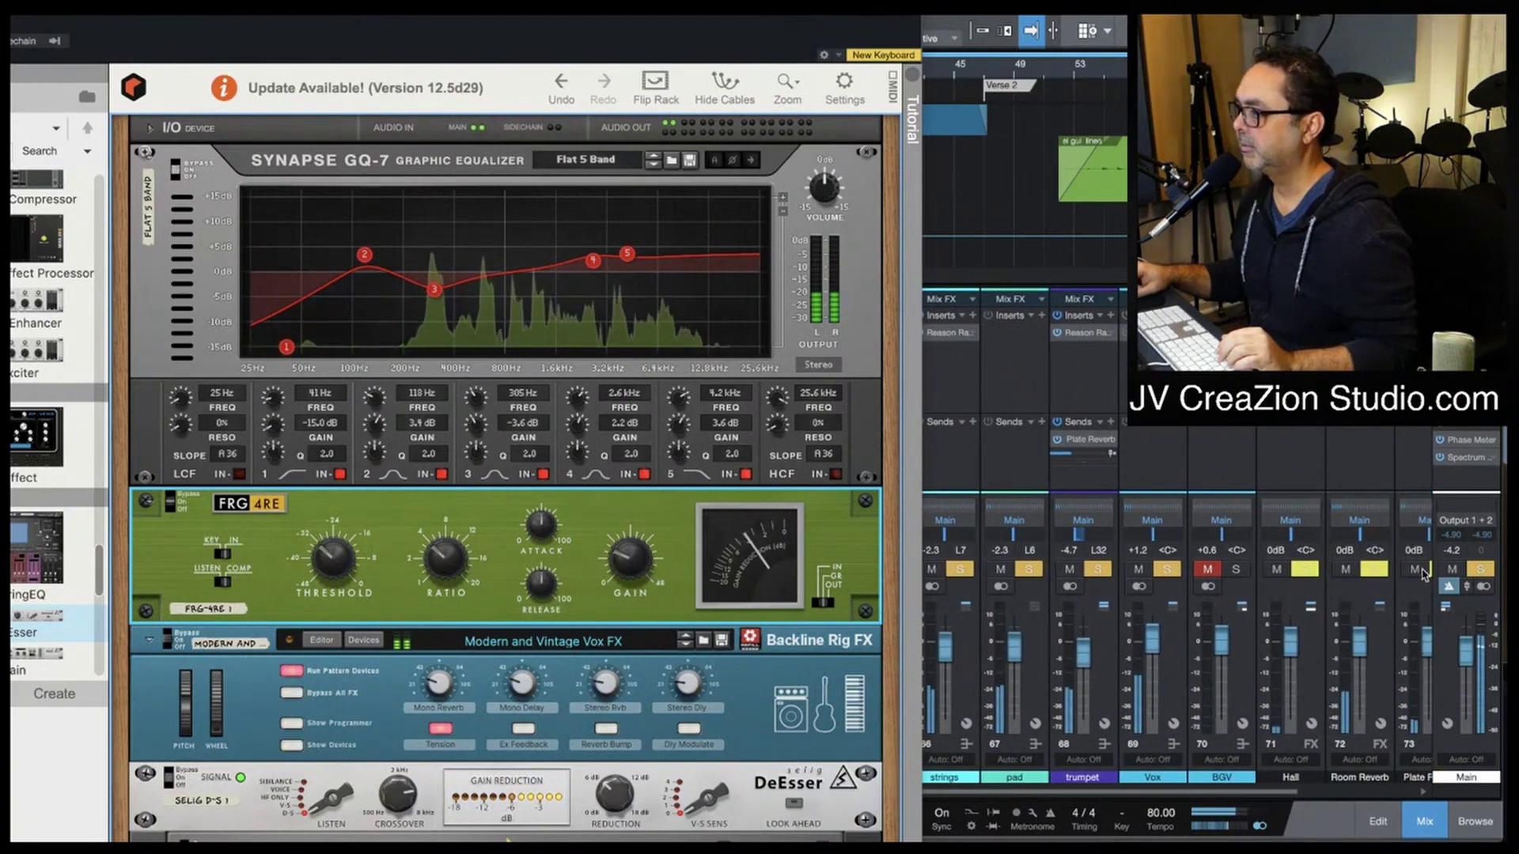
{"action": "left_click", "coordinate": [1478, 572]}
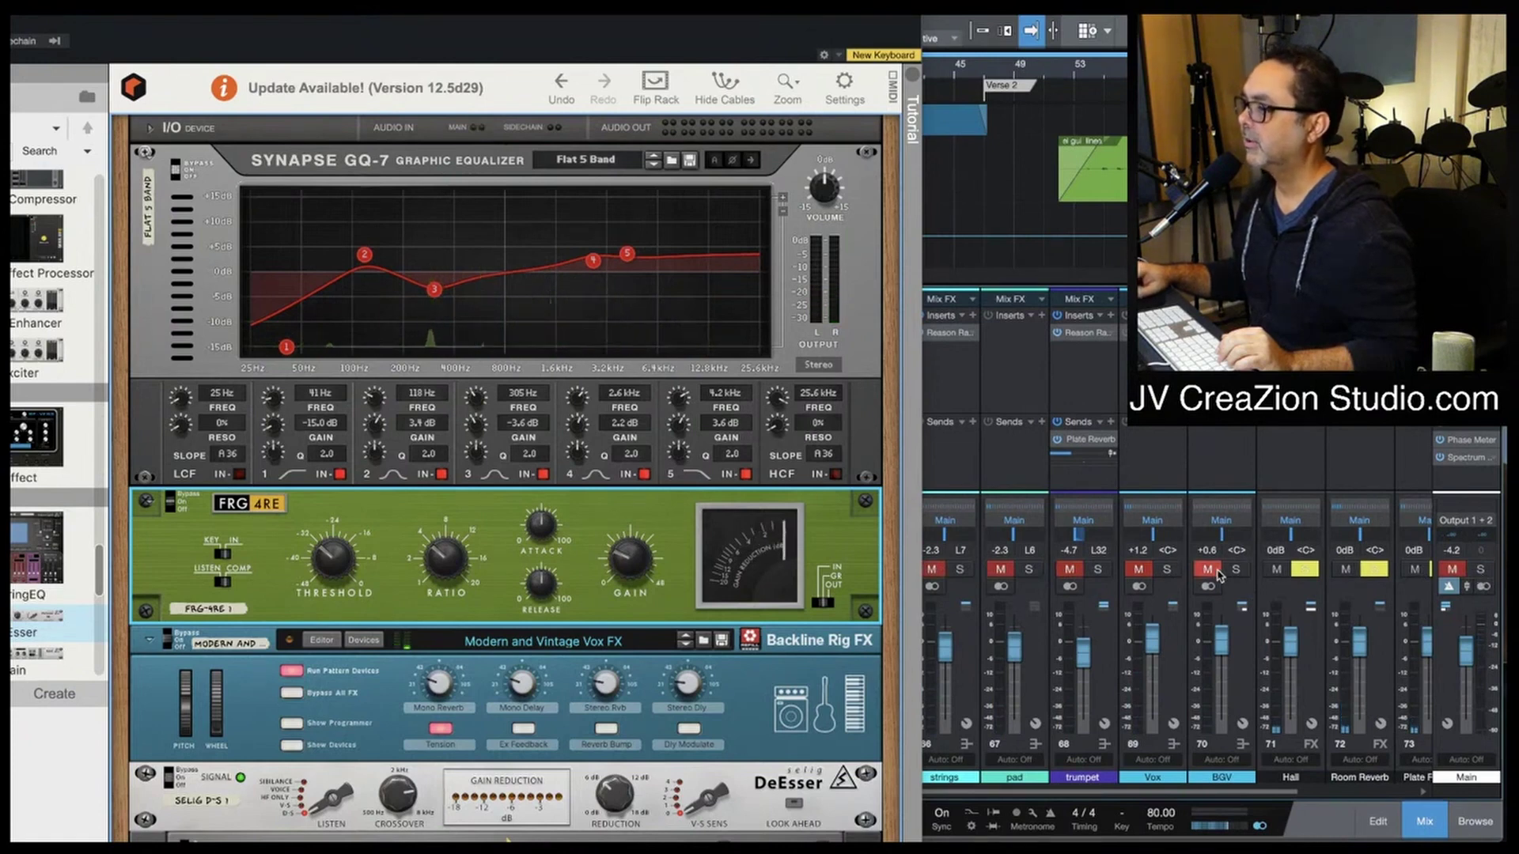
{"action": "left_click", "coordinate": [1453, 569]}
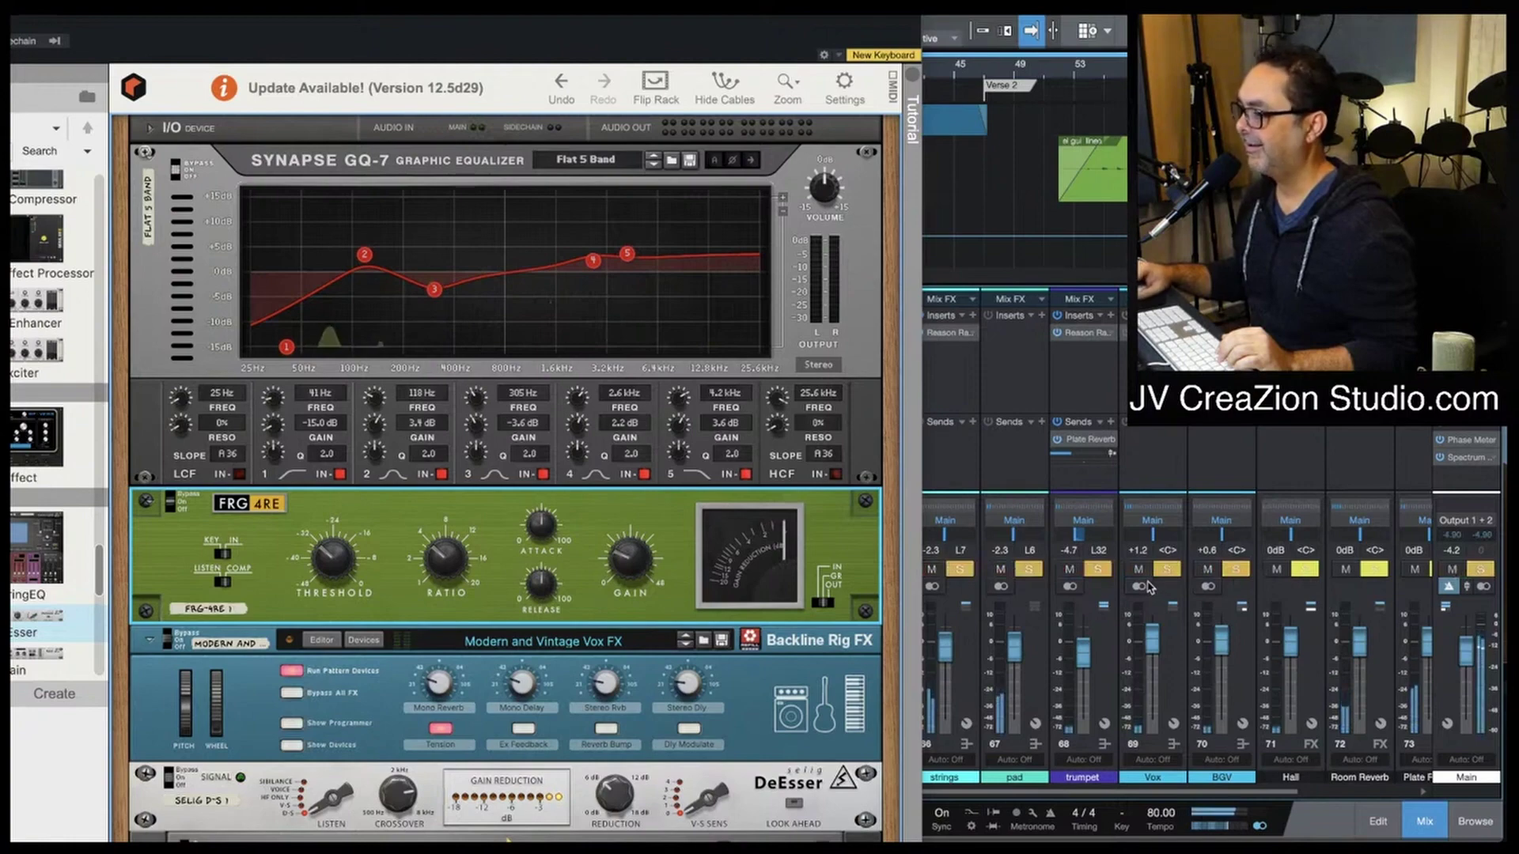
Step: Audition mani vox solo, unmute the Main output, clear solos, and close the Reason Rack
{"action": "scroll", "coordinate": [1163, 571], "scroll_direction": "left", "scroll_amount": 5}
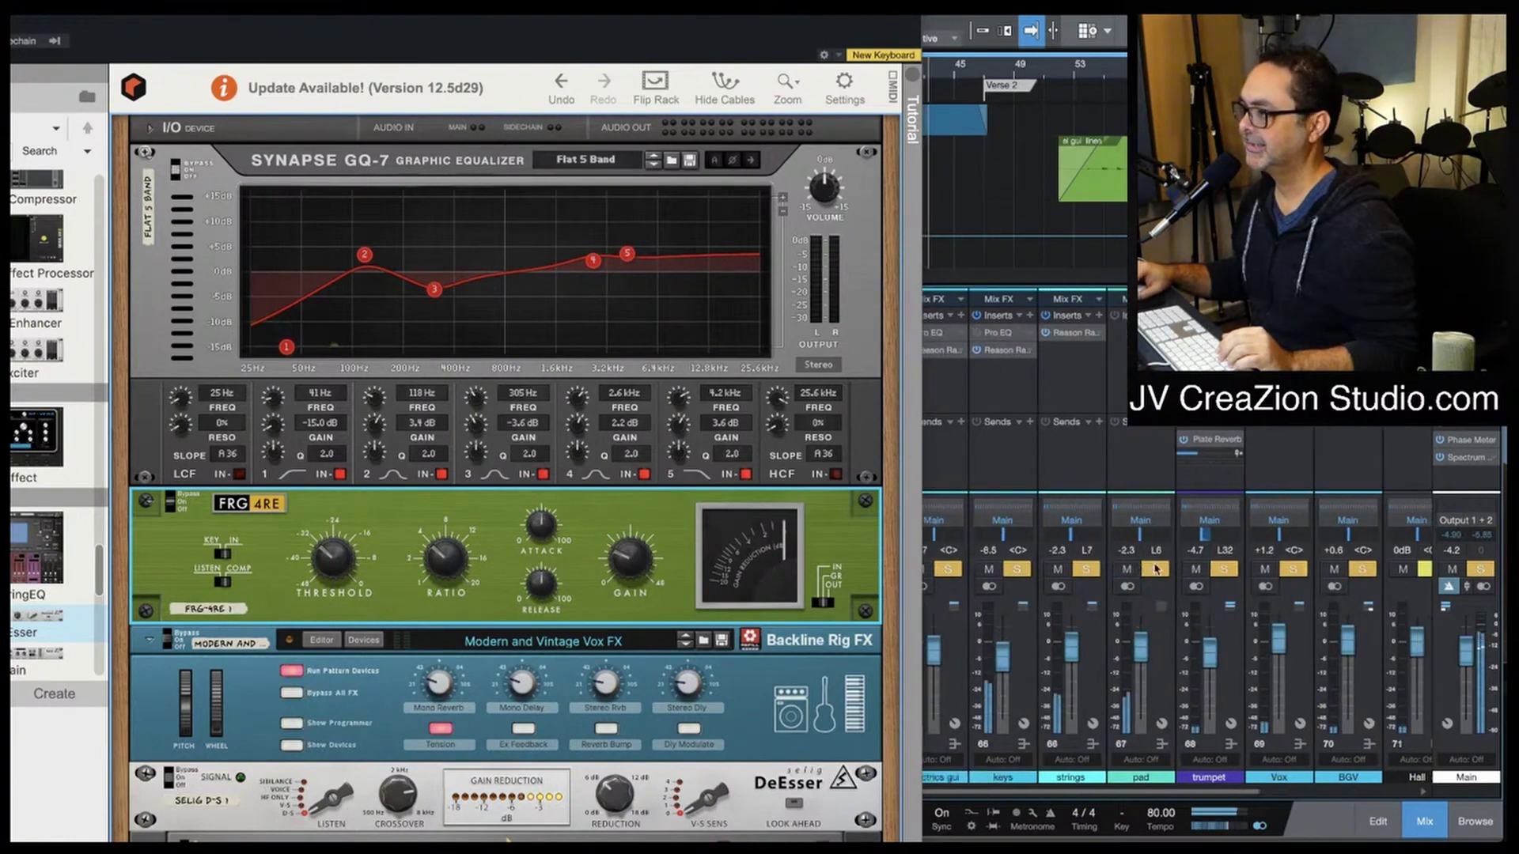
{"action": "scroll", "coordinate": [1153, 568], "scroll_direction": "left", "scroll_amount": 10}
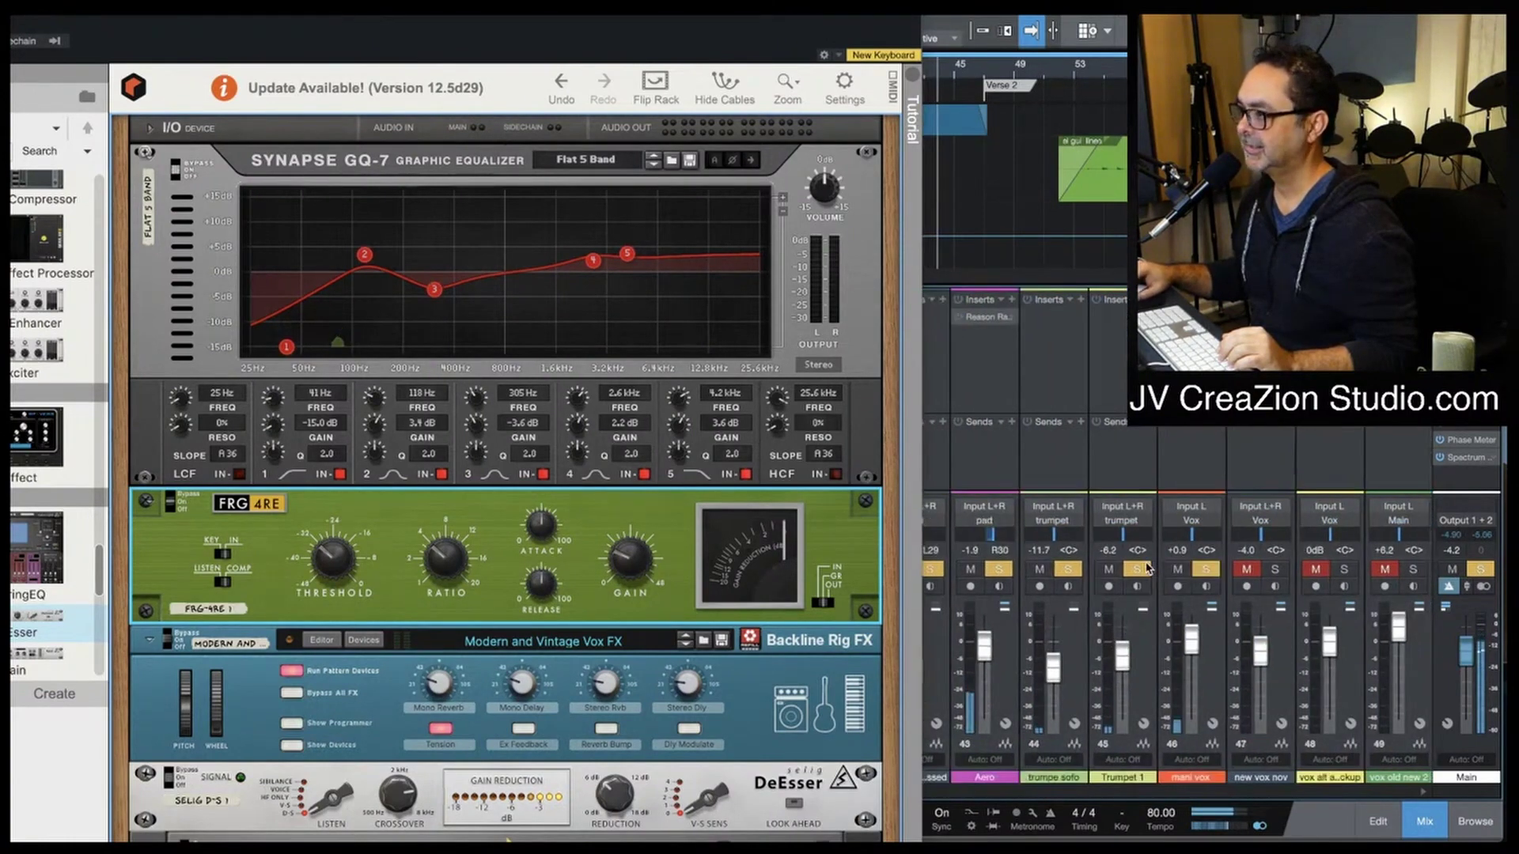
{"action": "scroll", "coordinate": [1150, 568], "scroll_direction": "right", "scroll_amount": 3}
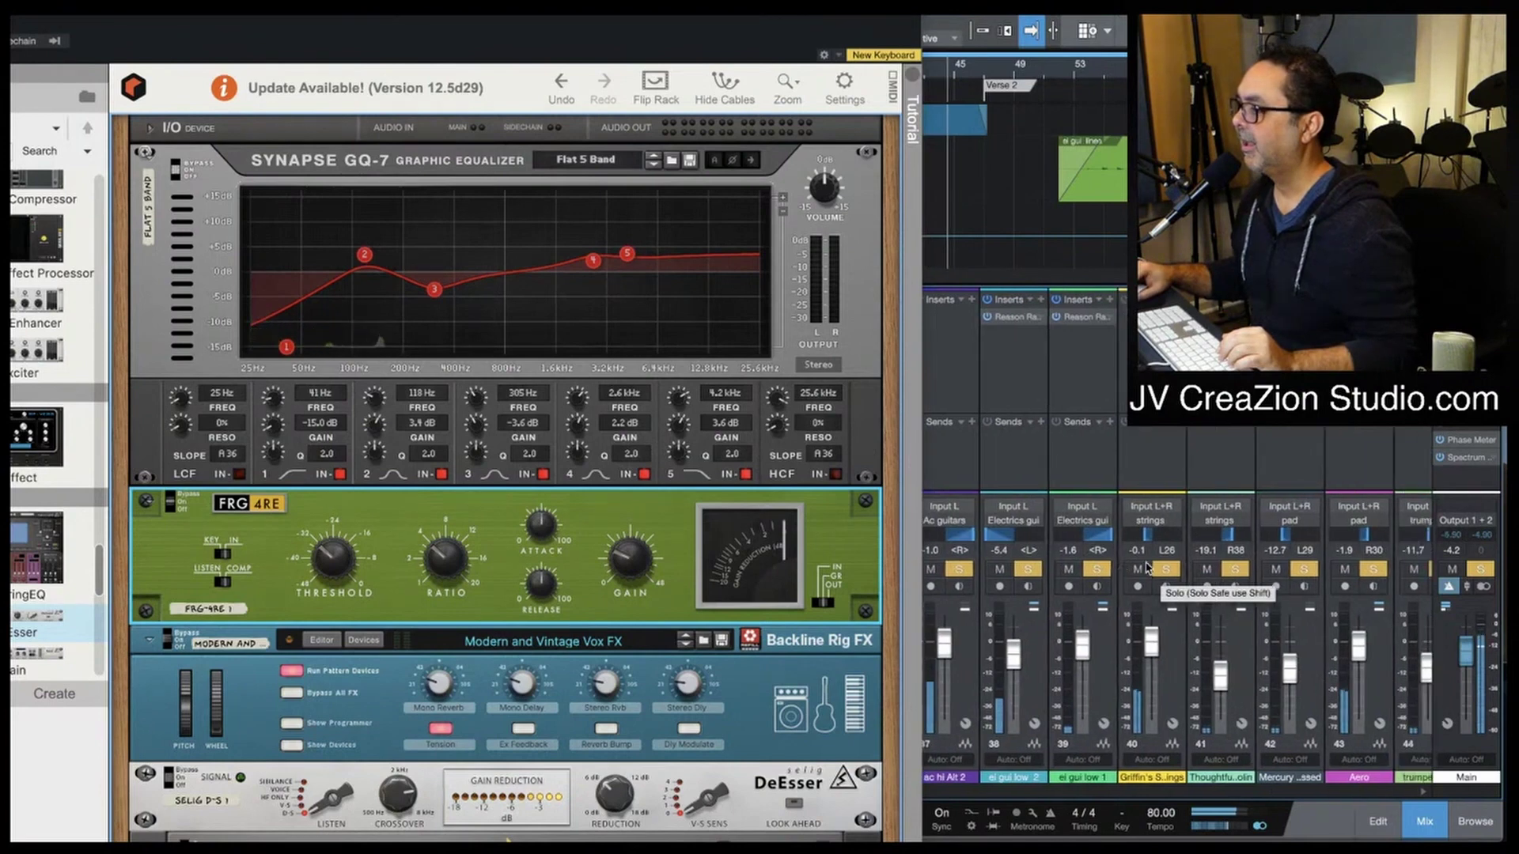
{"action": "scroll", "coordinate": [1158, 568], "scroll_direction": "right", "scroll_amount": 3}
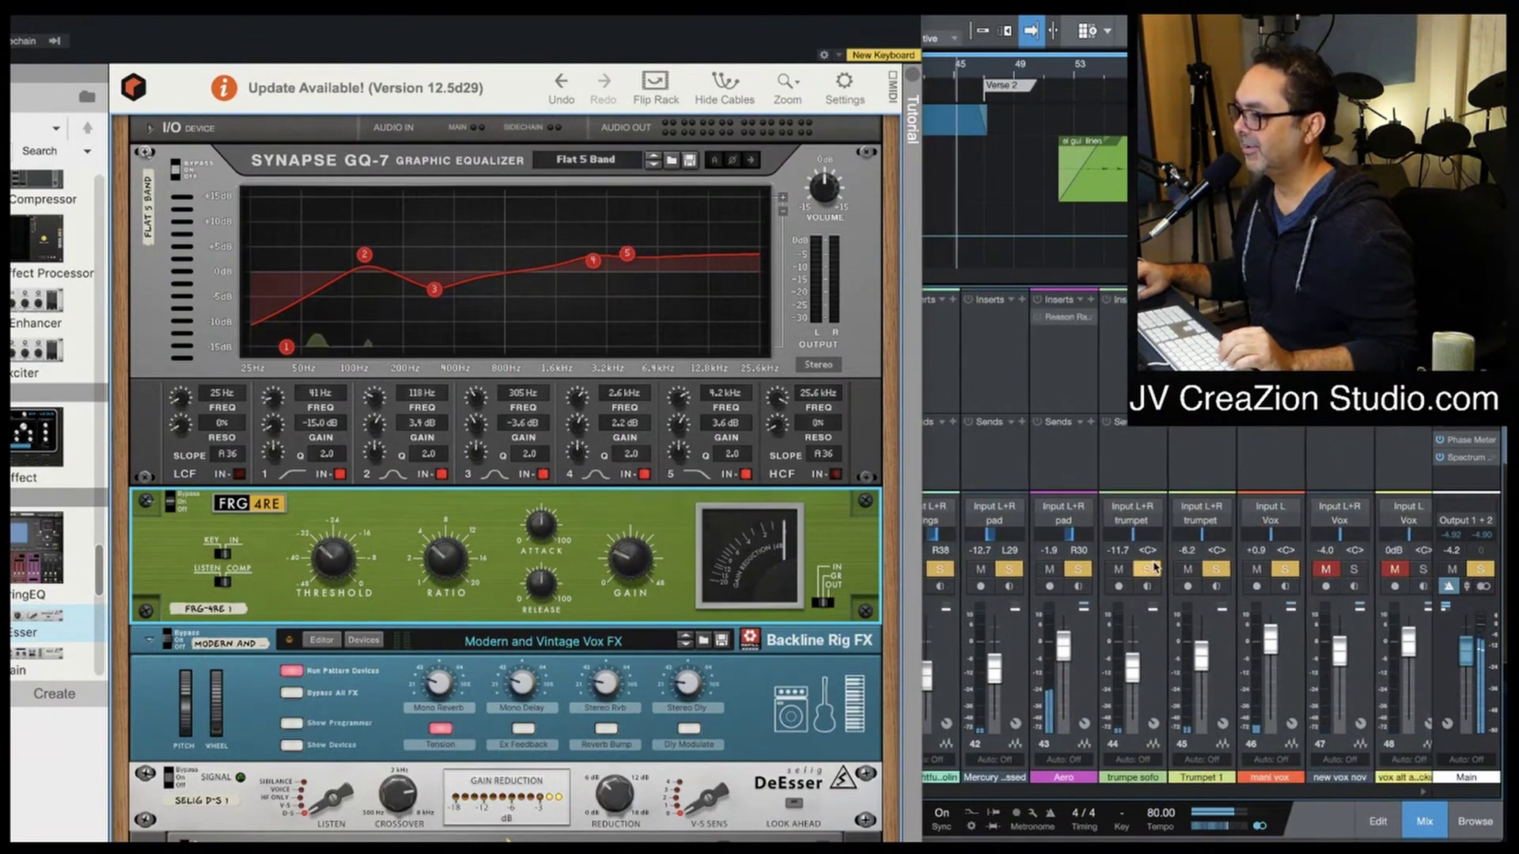
{"action": "scroll", "coordinate": [1157, 568], "scroll_direction": "right", "scroll_amount": 3}
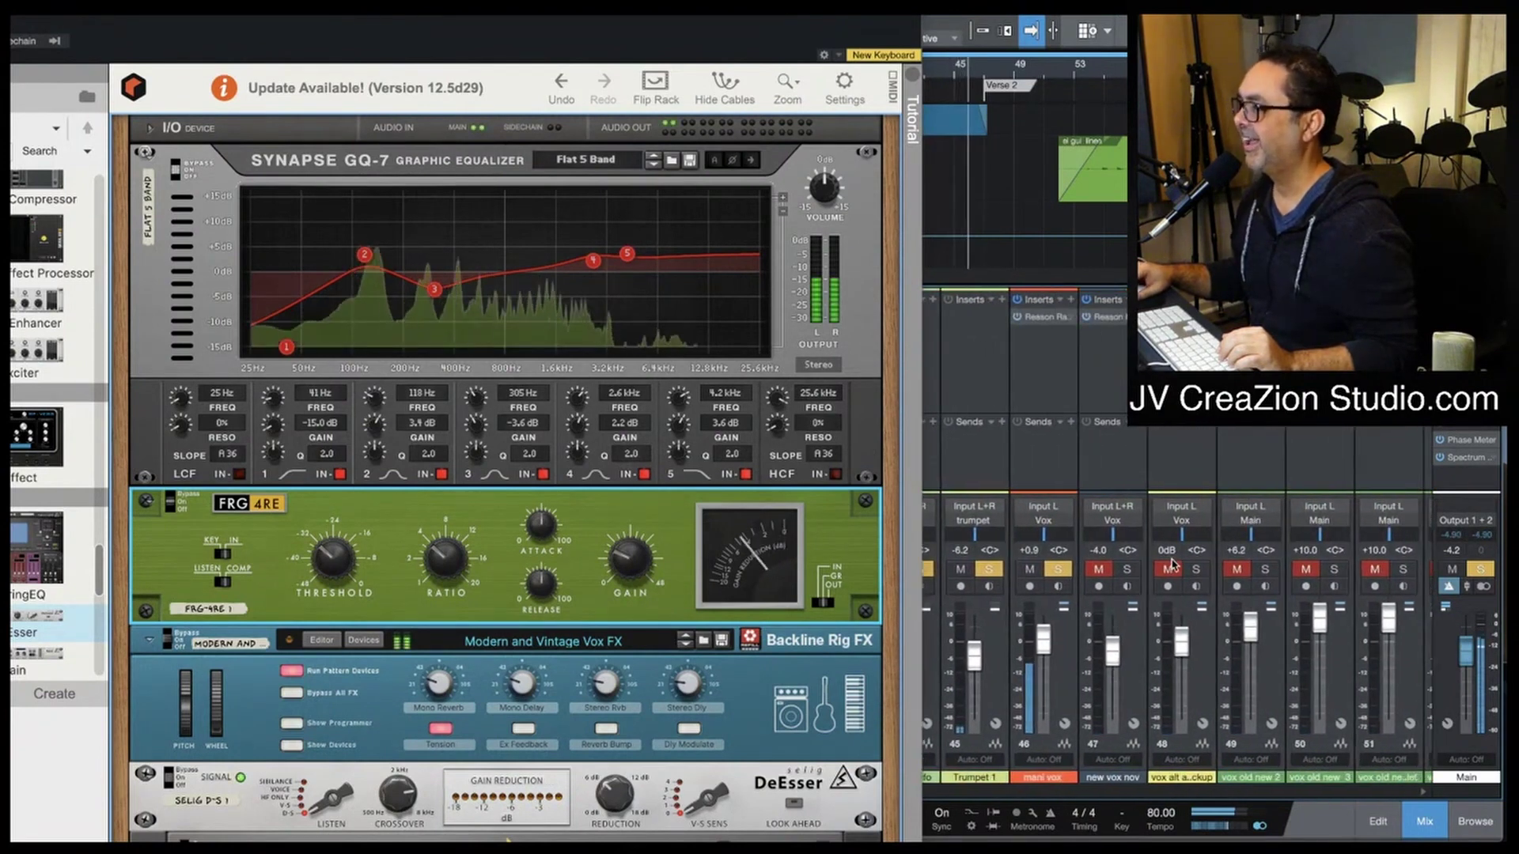
{"action": "left_click", "coordinate": [1057, 570]}
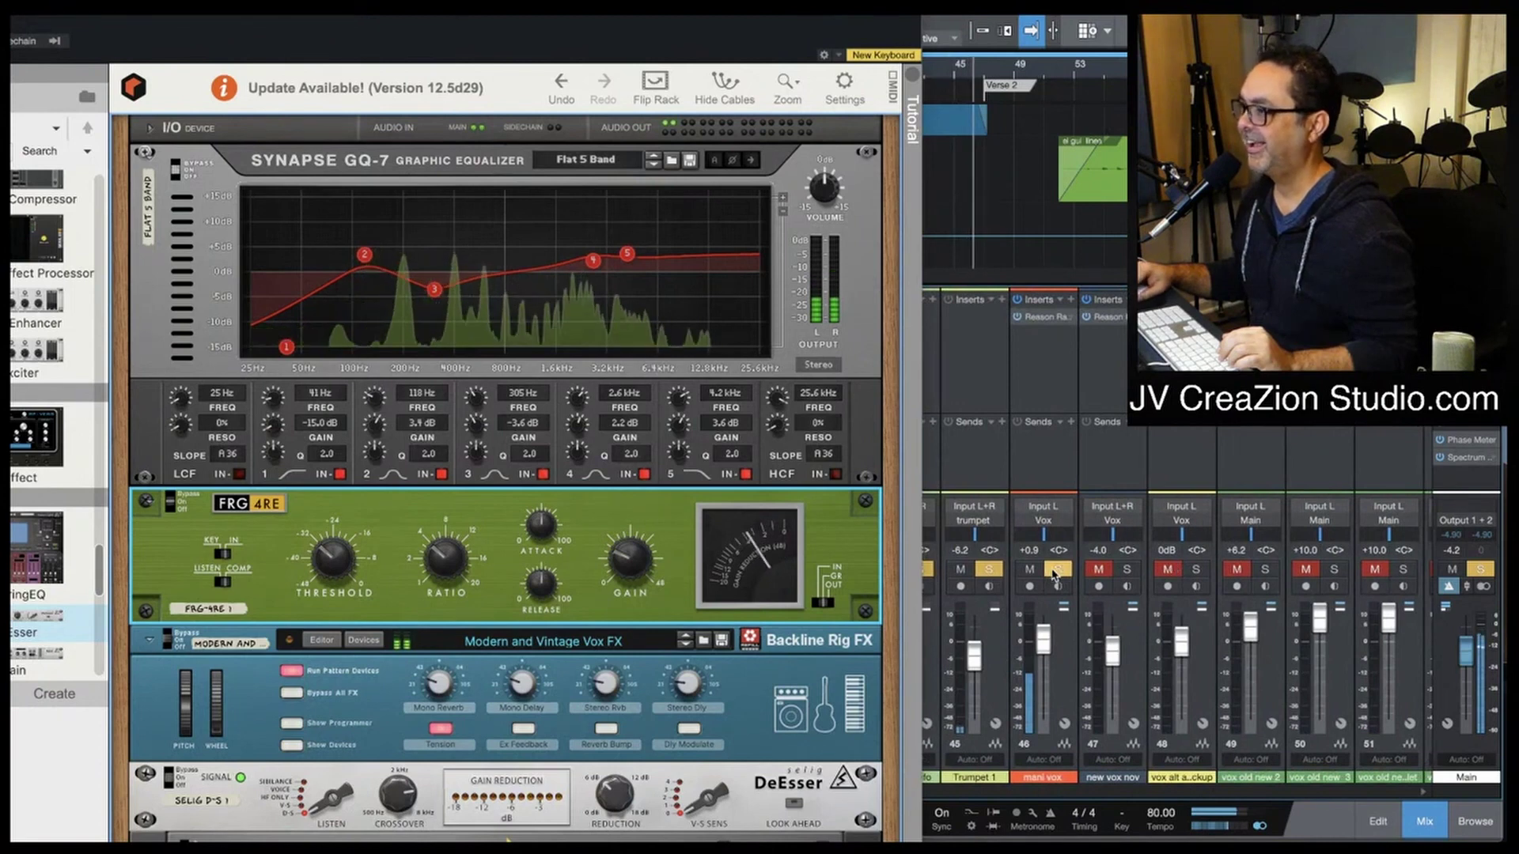
{"action": "left_click", "coordinate": [1480, 569]}
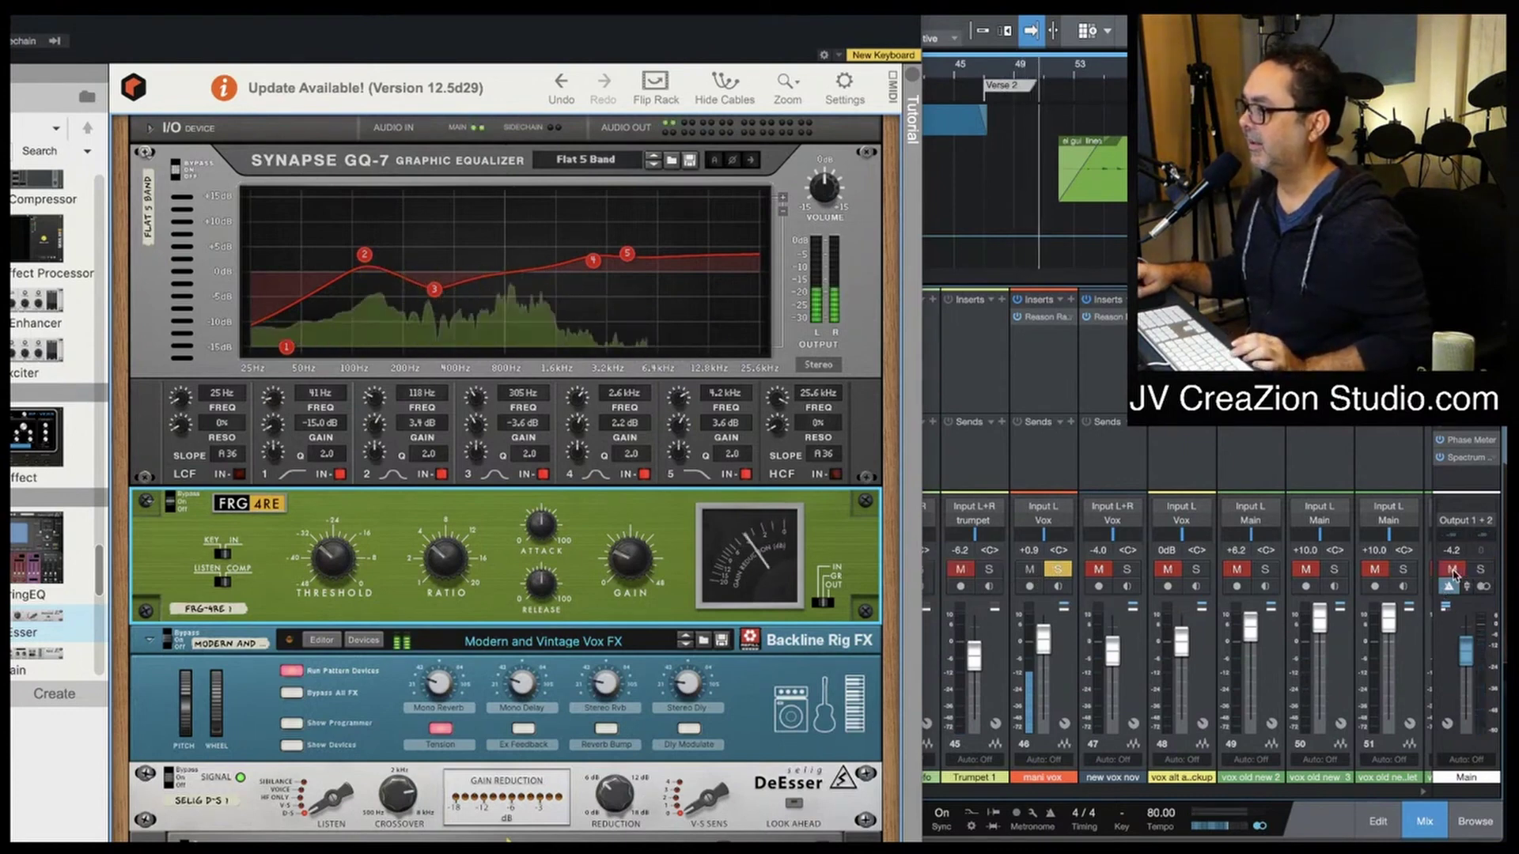
{"action": "left_click", "coordinate": [1059, 570]}
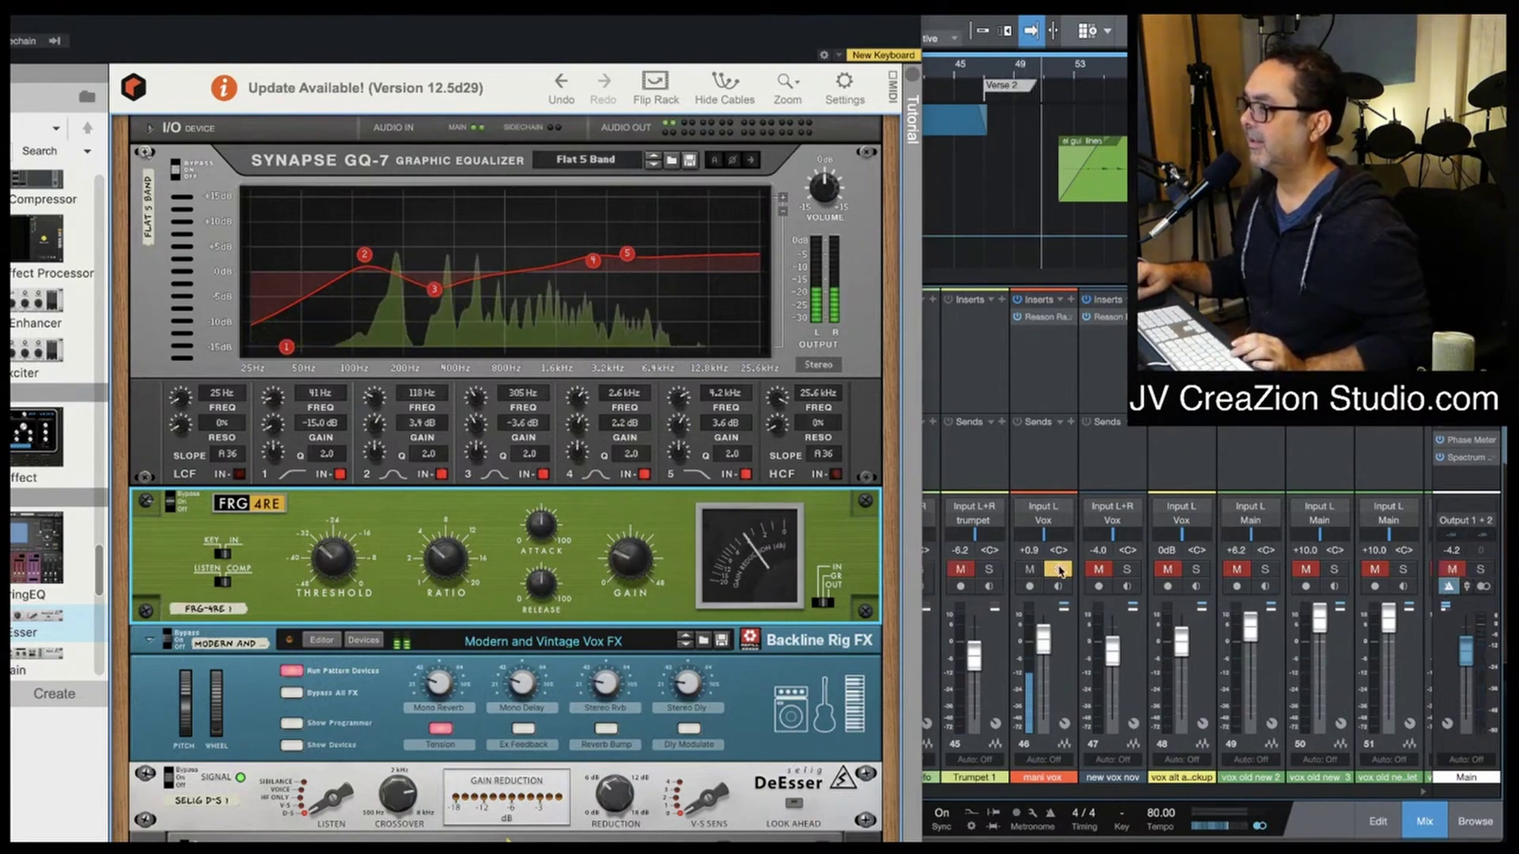
{"action": "left_click", "coordinate": [1451, 569]}
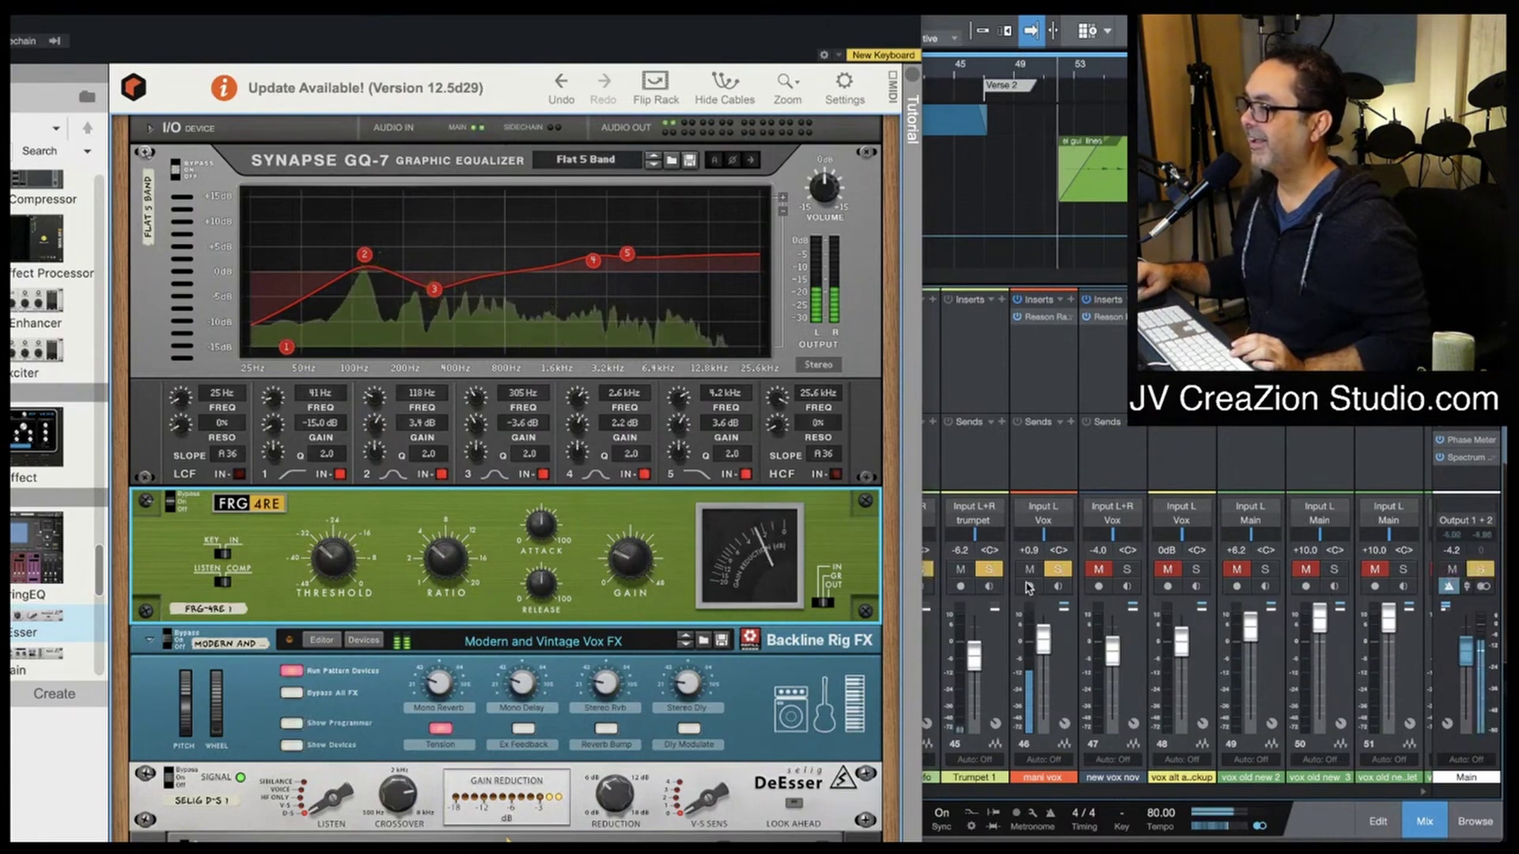
{"action": "left_click", "coordinate": [1058, 573]}
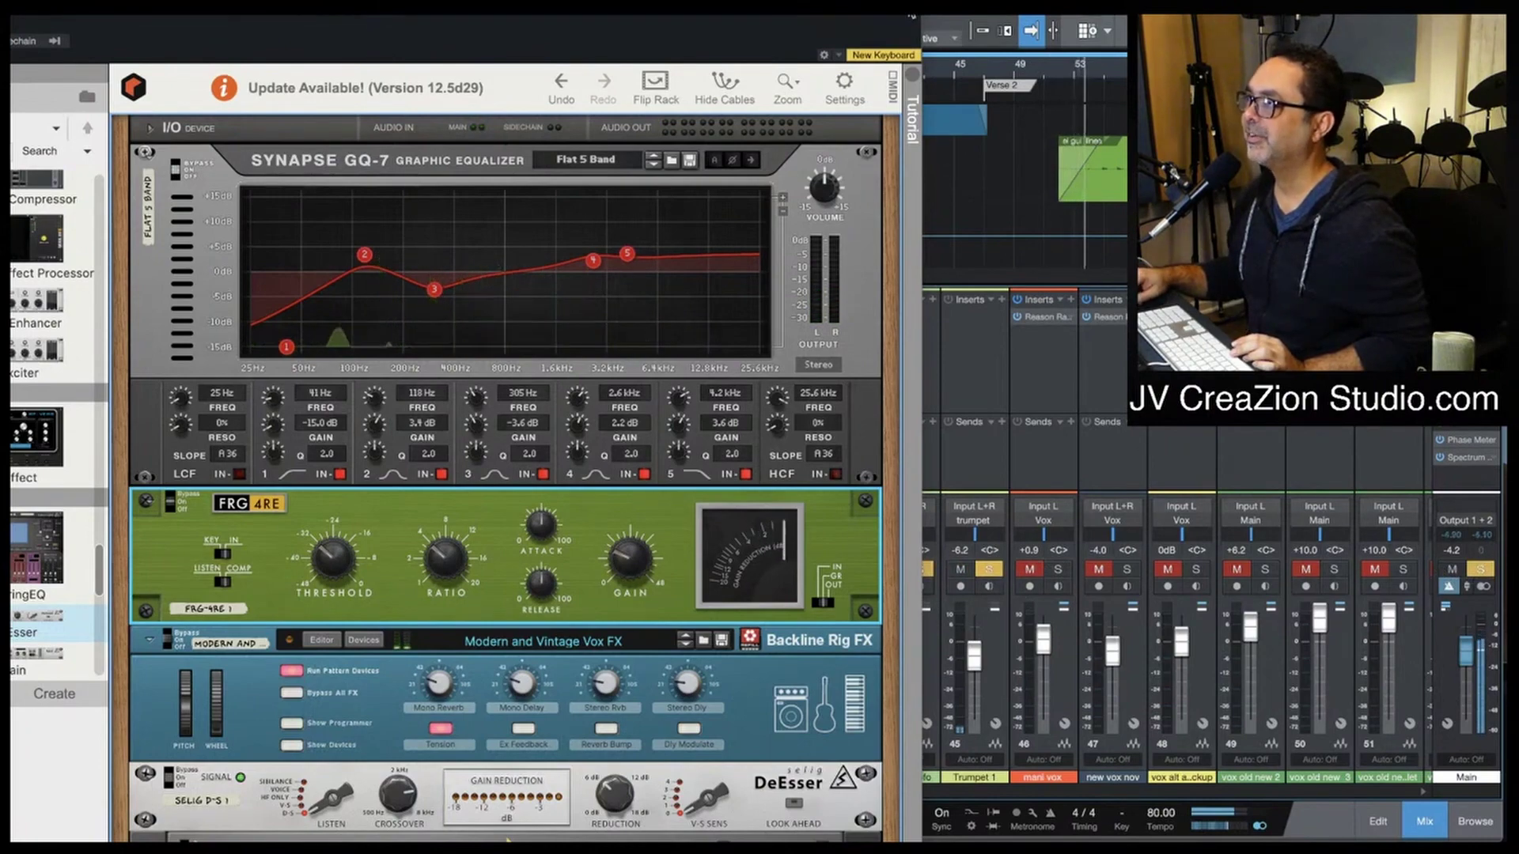
{"action": "key", "text": "super+w"}
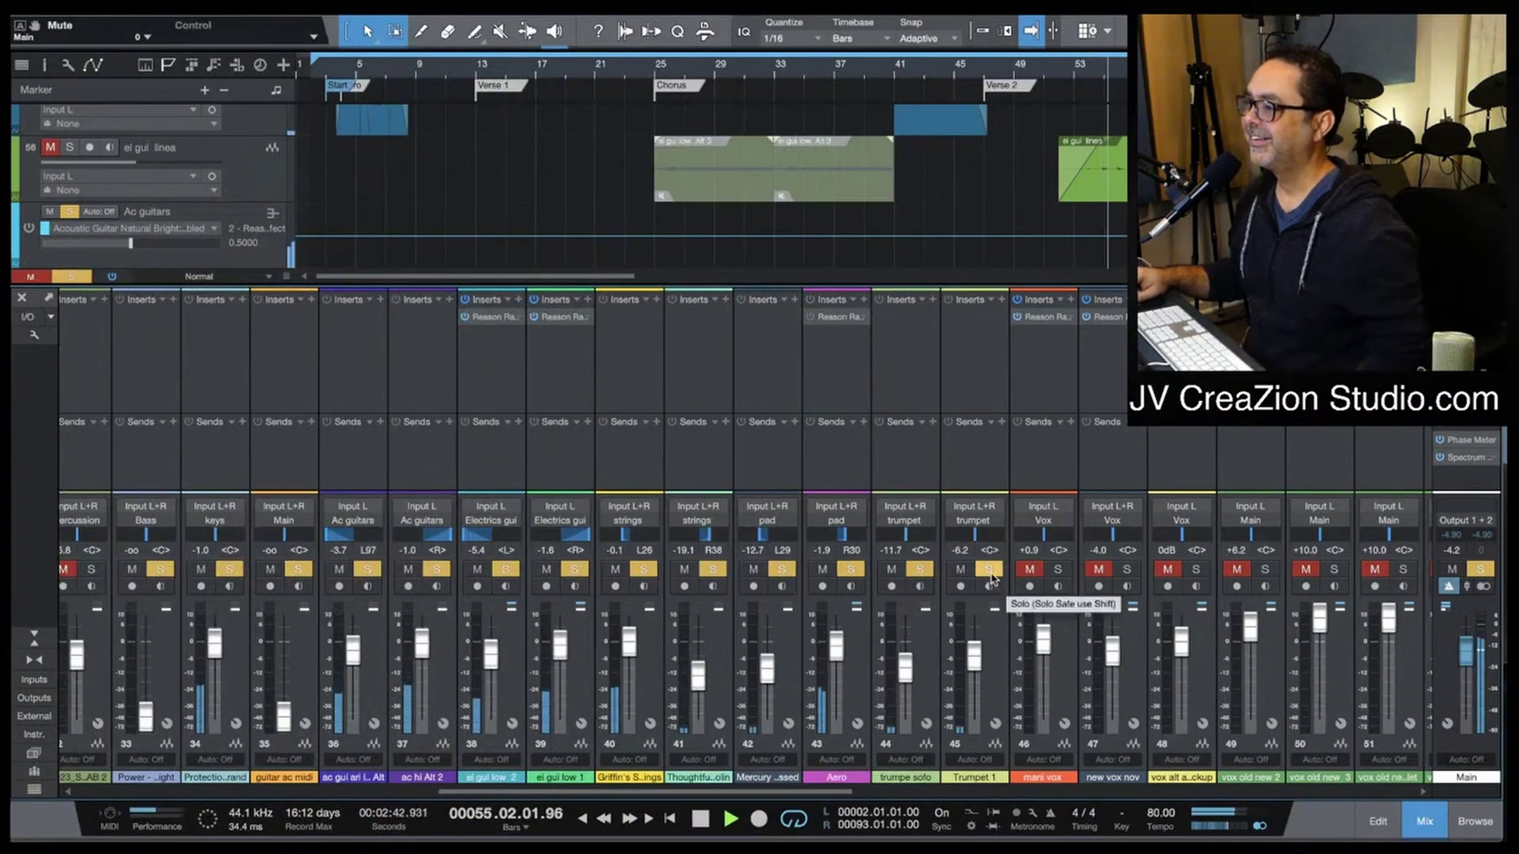
Step: Mute the Main output to clear all solos, then unmute it again
{"action": "left_click", "coordinate": [1451, 569]}
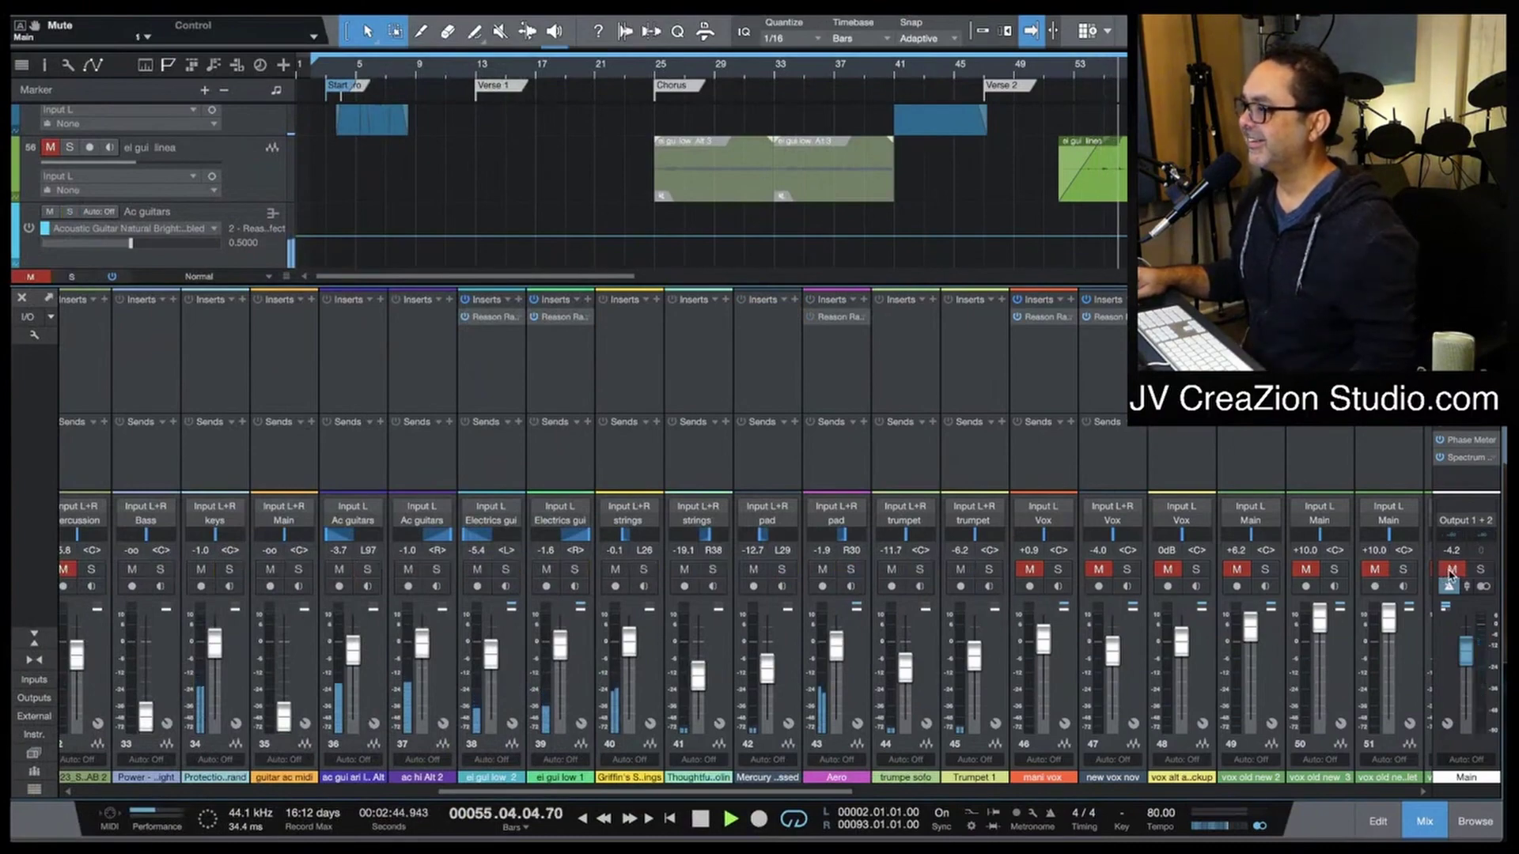
{"action": "scroll", "coordinate": [934, 650], "scroll_direction": "right", "scroll_amount": 10}
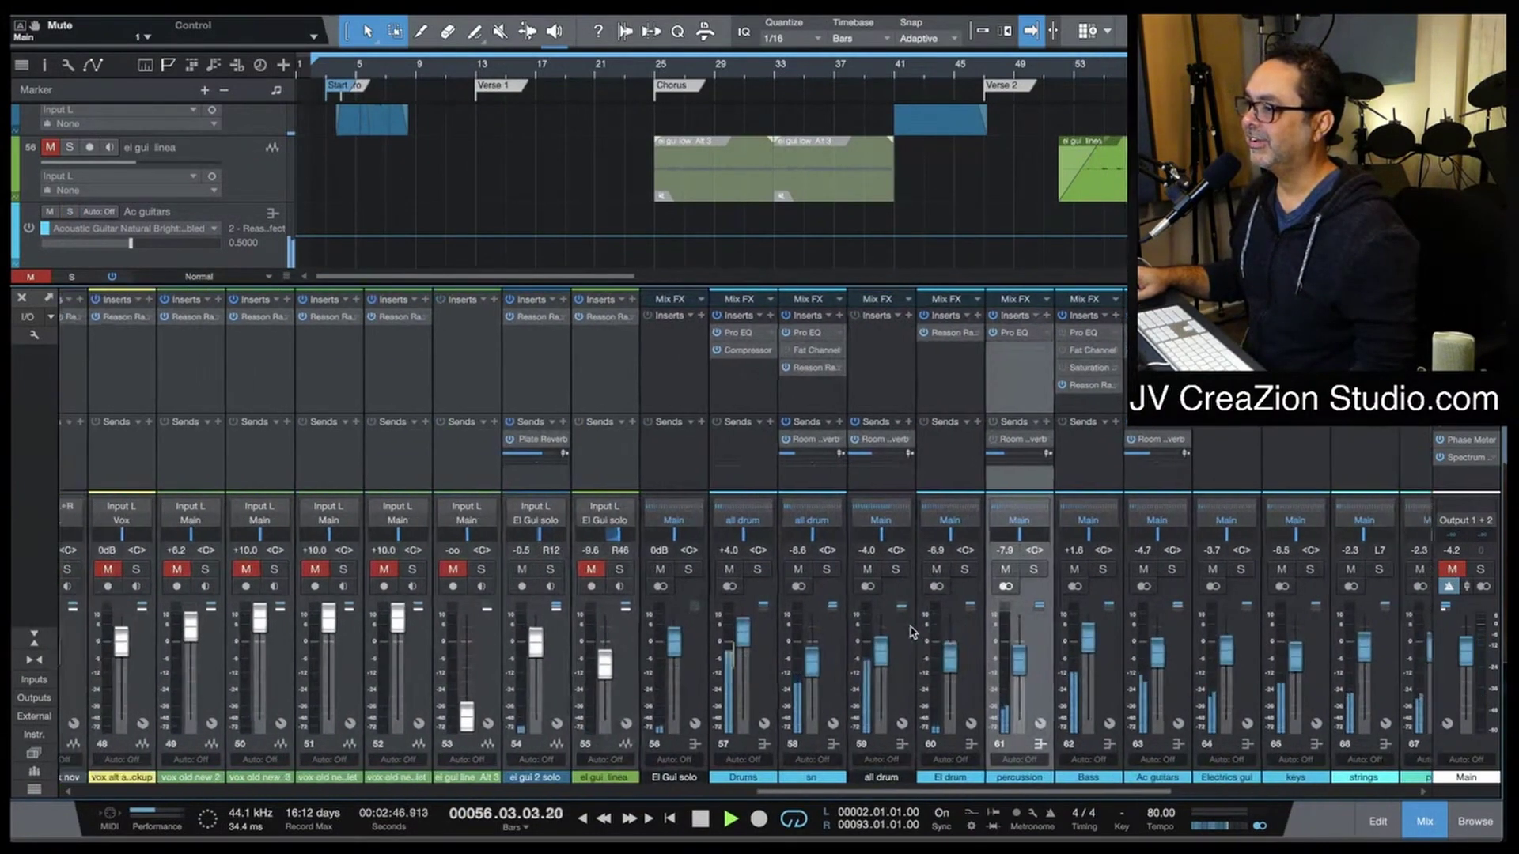
{"action": "scroll", "coordinate": [910, 632], "scroll_direction": "left", "scroll_amount": 6}
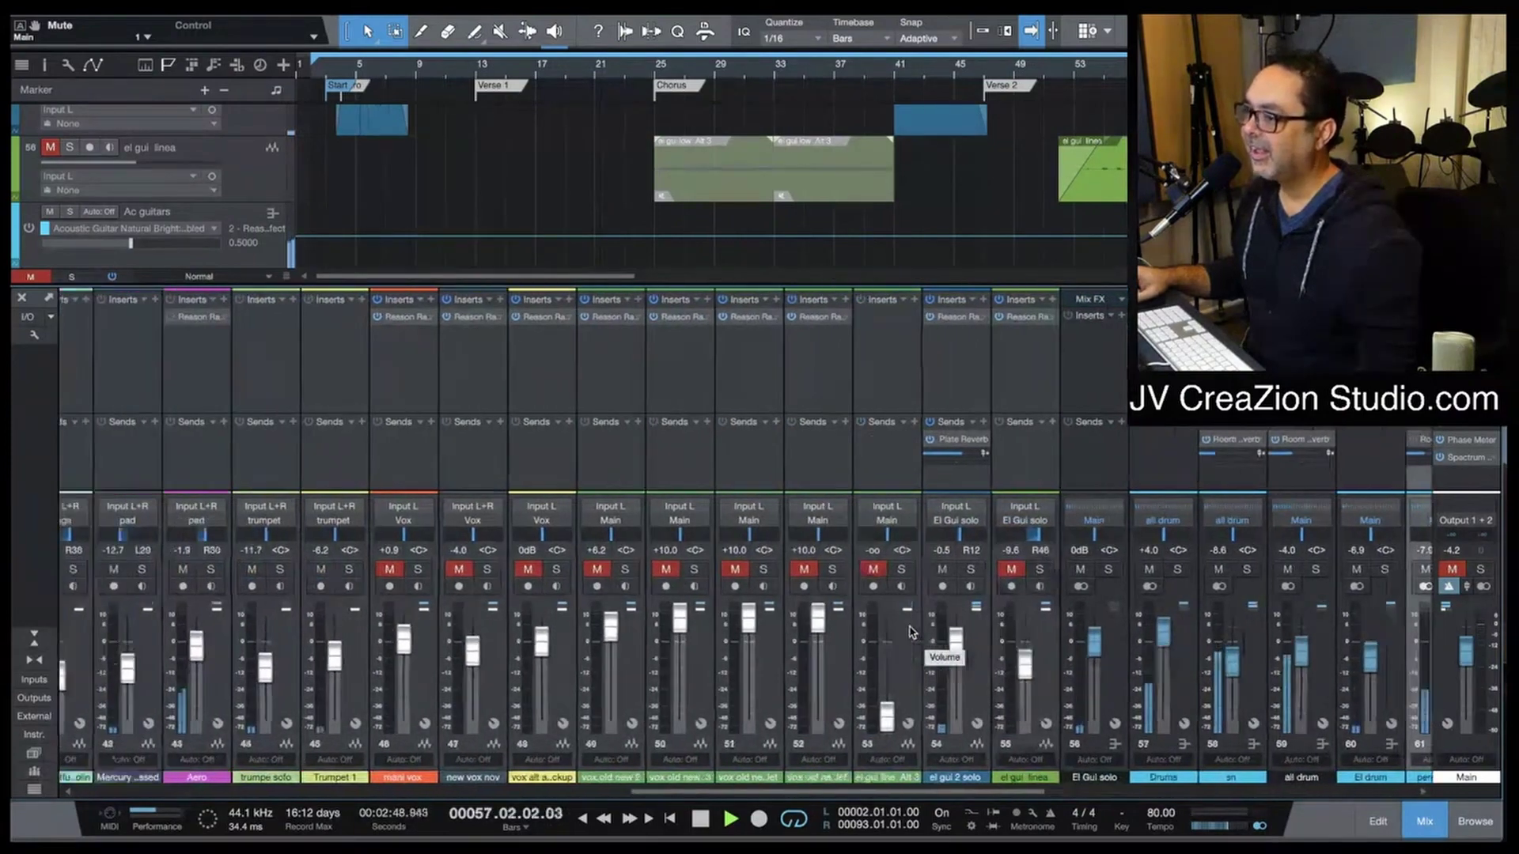
{"action": "scroll", "coordinate": [910, 631], "scroll_direction": "left", "scroll_amount": 12}
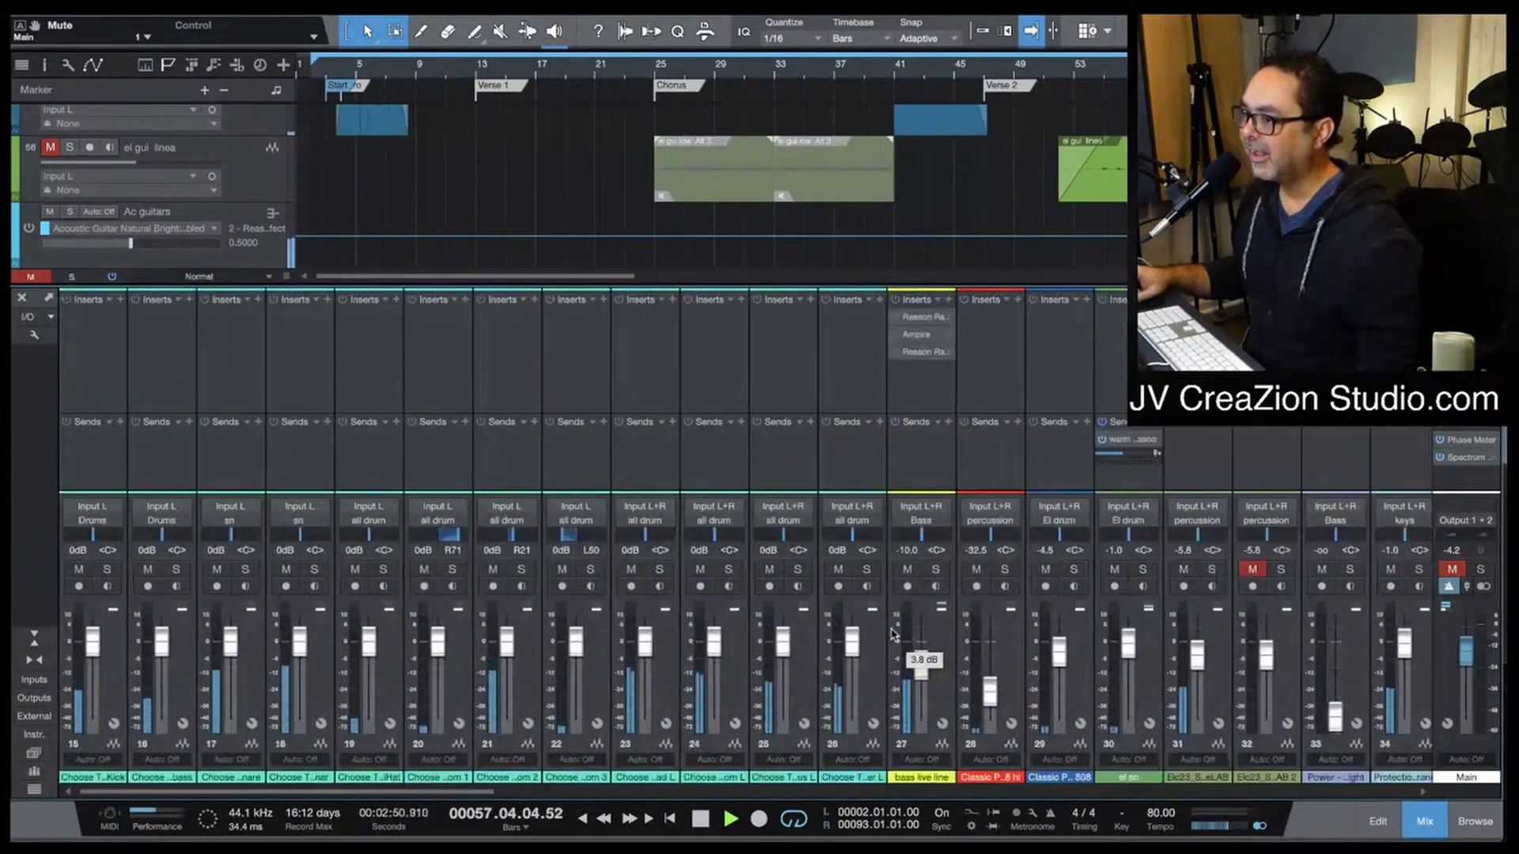
{"action": "scroll", "coordinate": [893, 635], "scroll_direction": "left", "scroll_amount": 4}
{"action": "scroll", "coordinate": [893, 635], "scroll_direction": "right", "scroll_amount": 20}
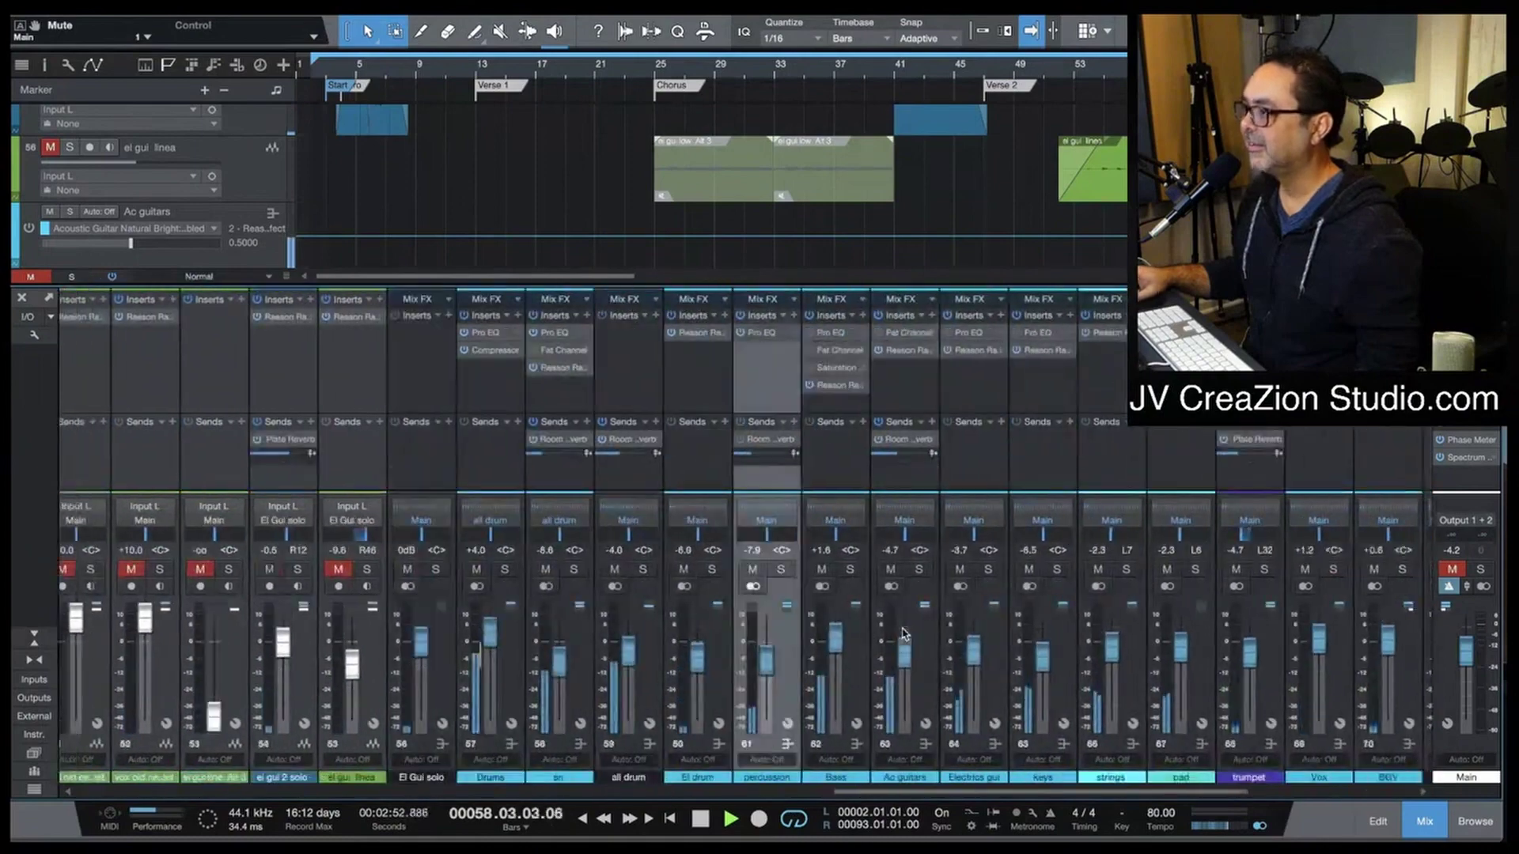
{"action": "scroll", "coordinate": [899, 633], "scroll_direction": "right", "scroll_amount": 8}
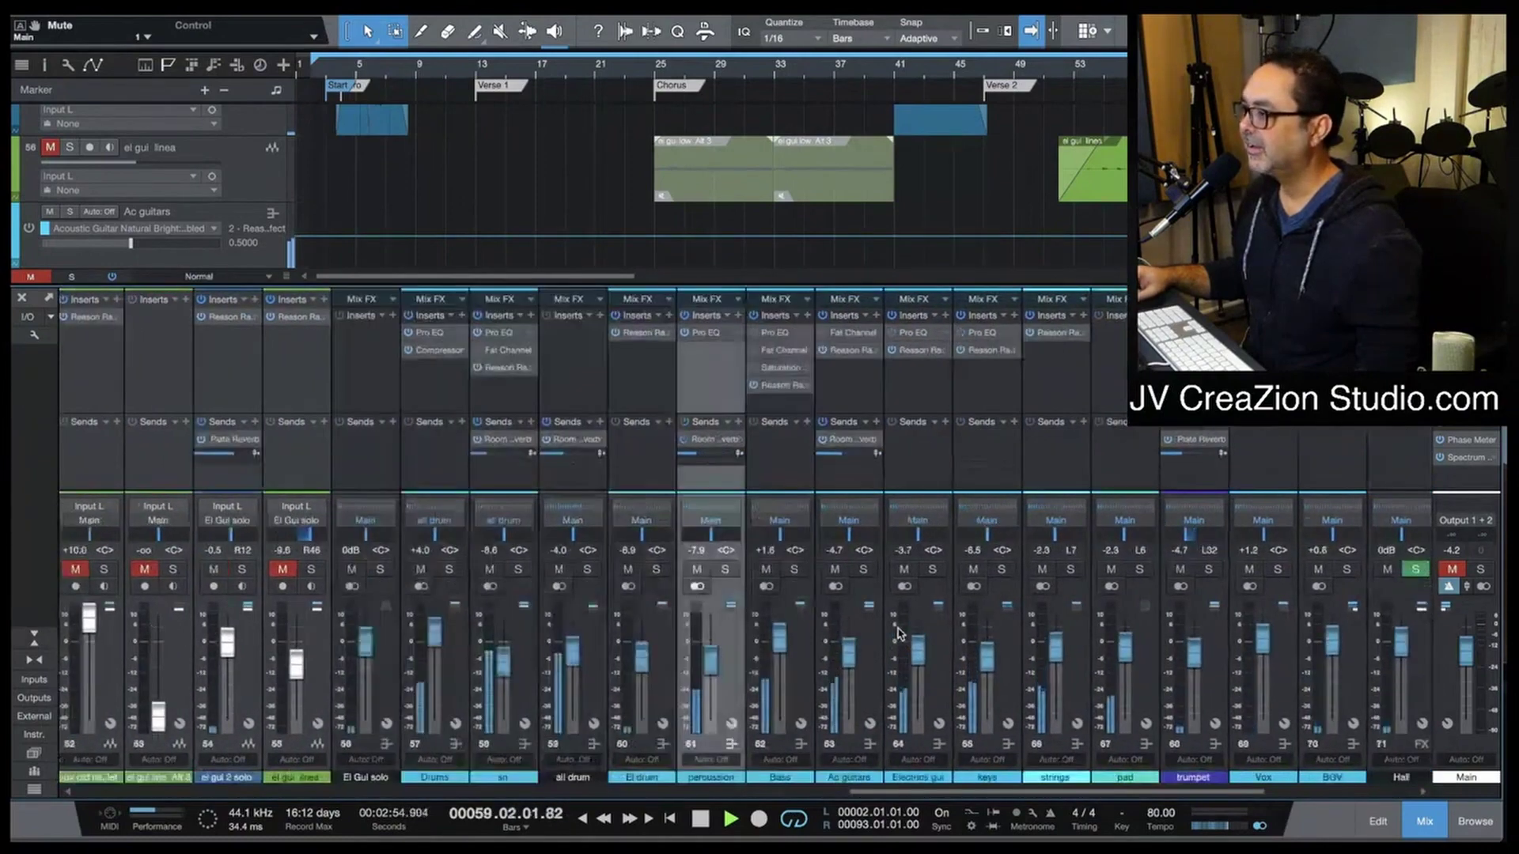
{"action": "left_click", "coordinate": [1452, 570]}
Step: Unmute and solo channel 46 mani vox, then open its Reason Rack insert
{"action": "scroll", "coordinate": [1118, 641], "scroll_direction": "left", "scroll_amount": 20}
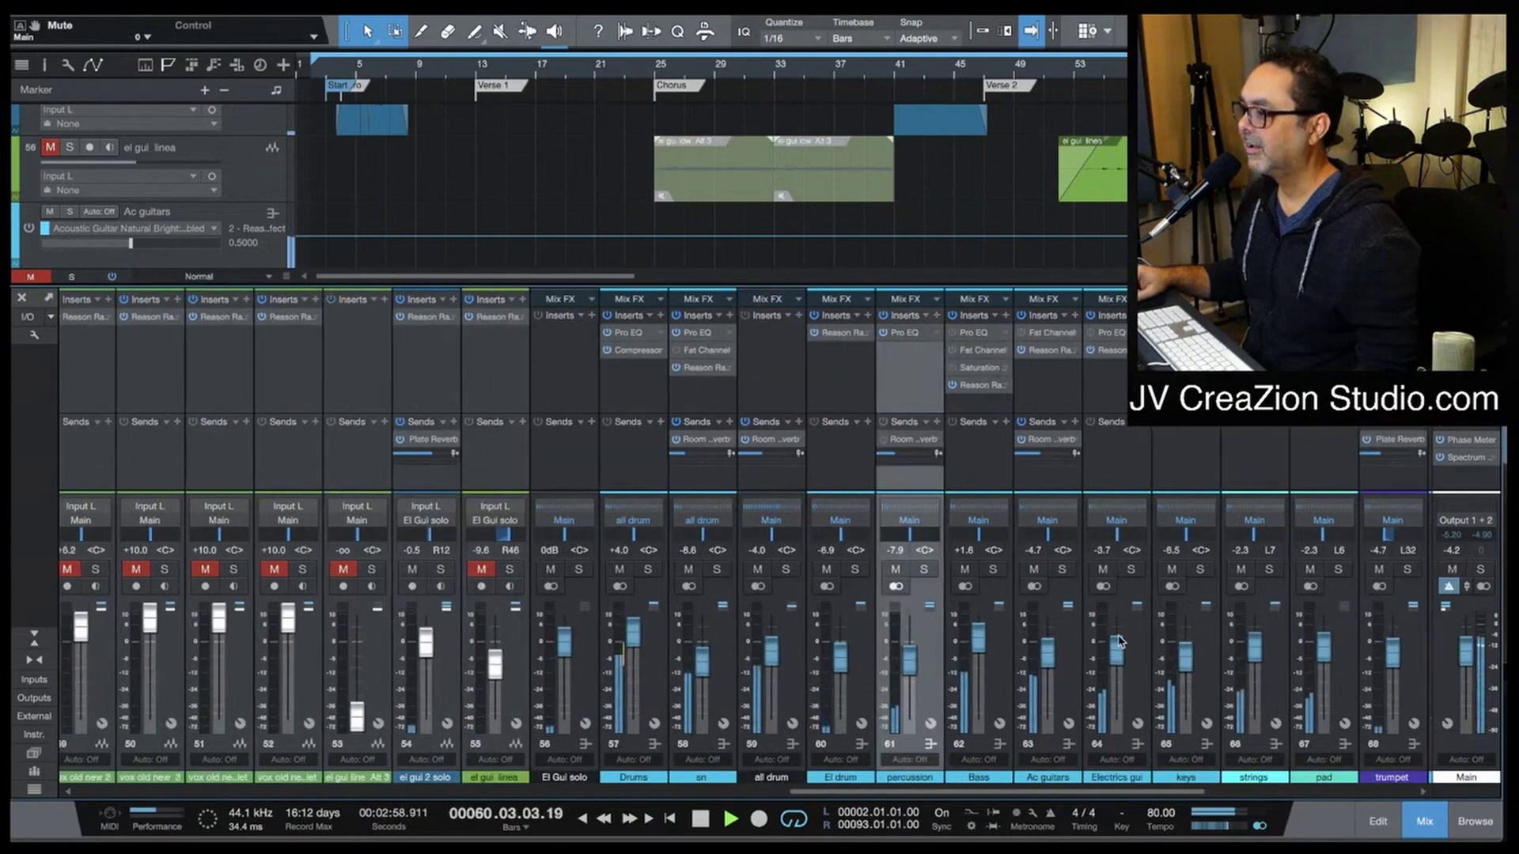
{"action": "scroll", "coordinate": [1104, 642], "scroll_direction": "left", "scroll_amount": 12}
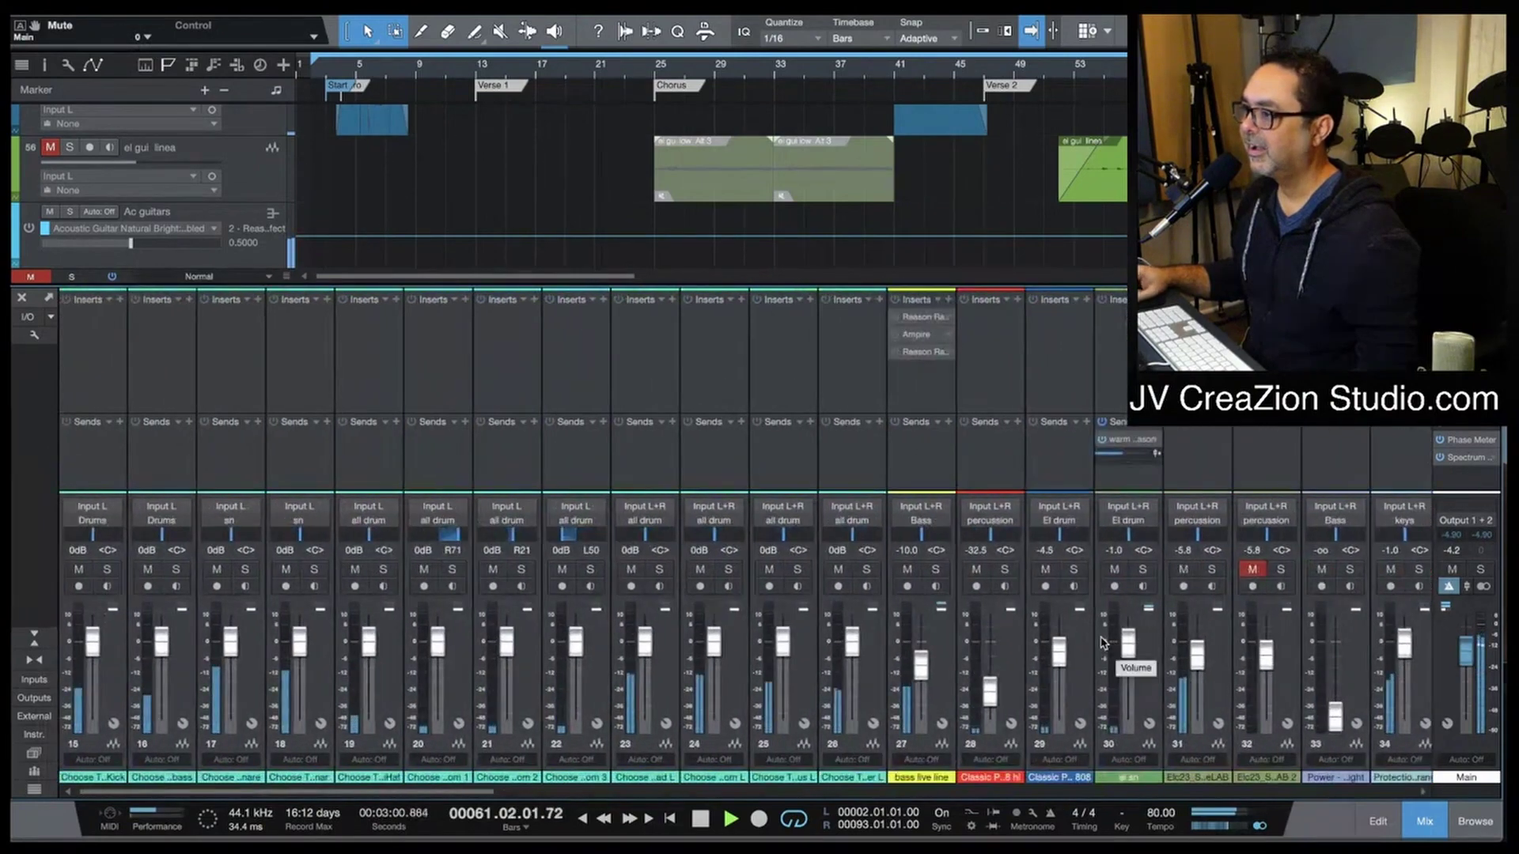
{"action": "scroll", "coordinate": [1104, 642], "scroll_direction": "right", "scroll_amount": 10}
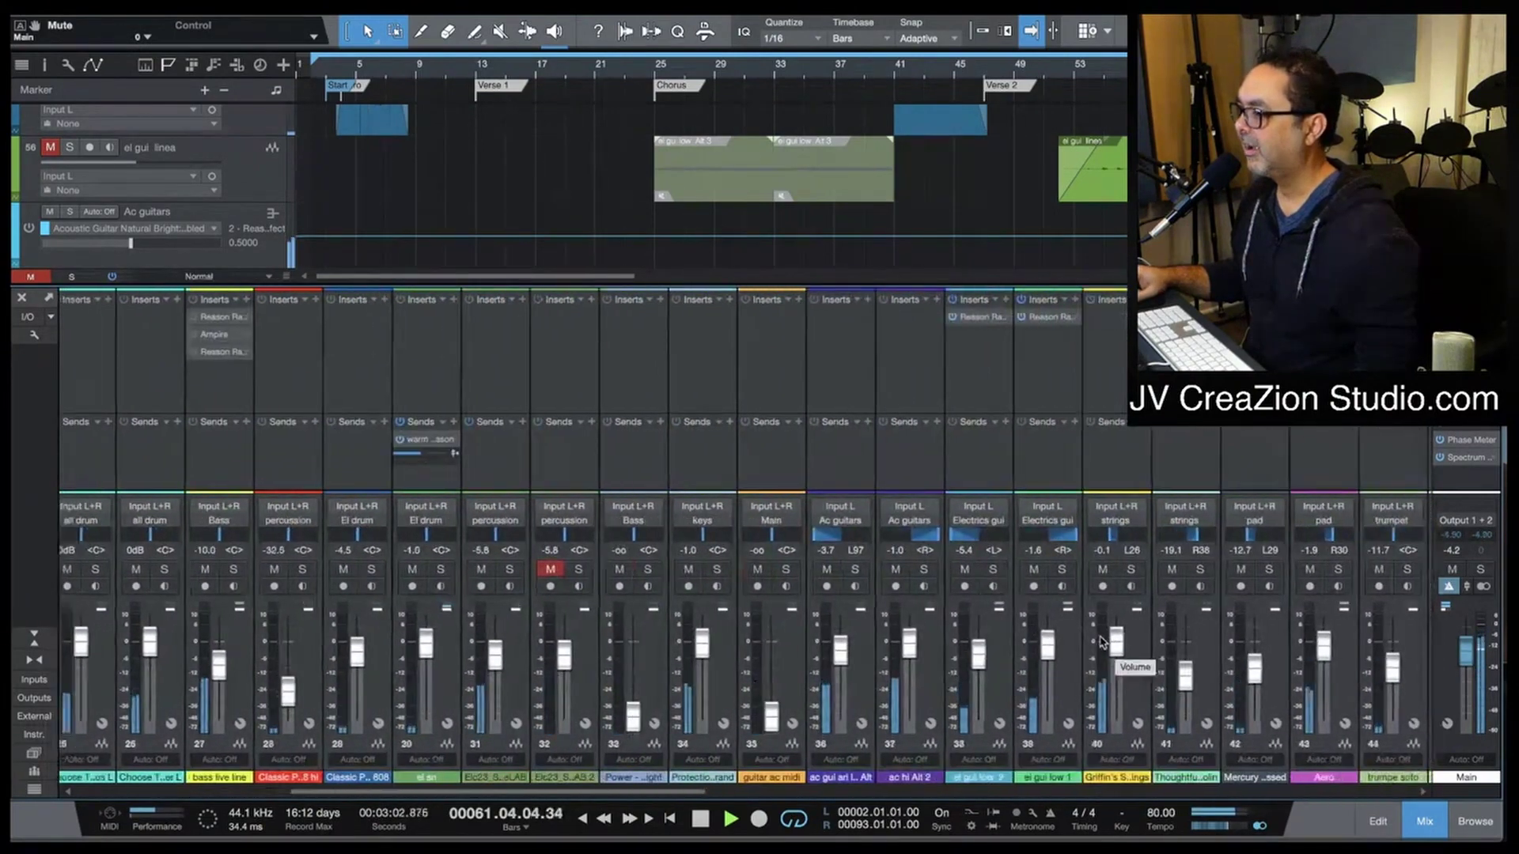
{"action": "scroll", "coordinate": [1103, 642], "scroll_direction": "right", "scroll_amount": 4}
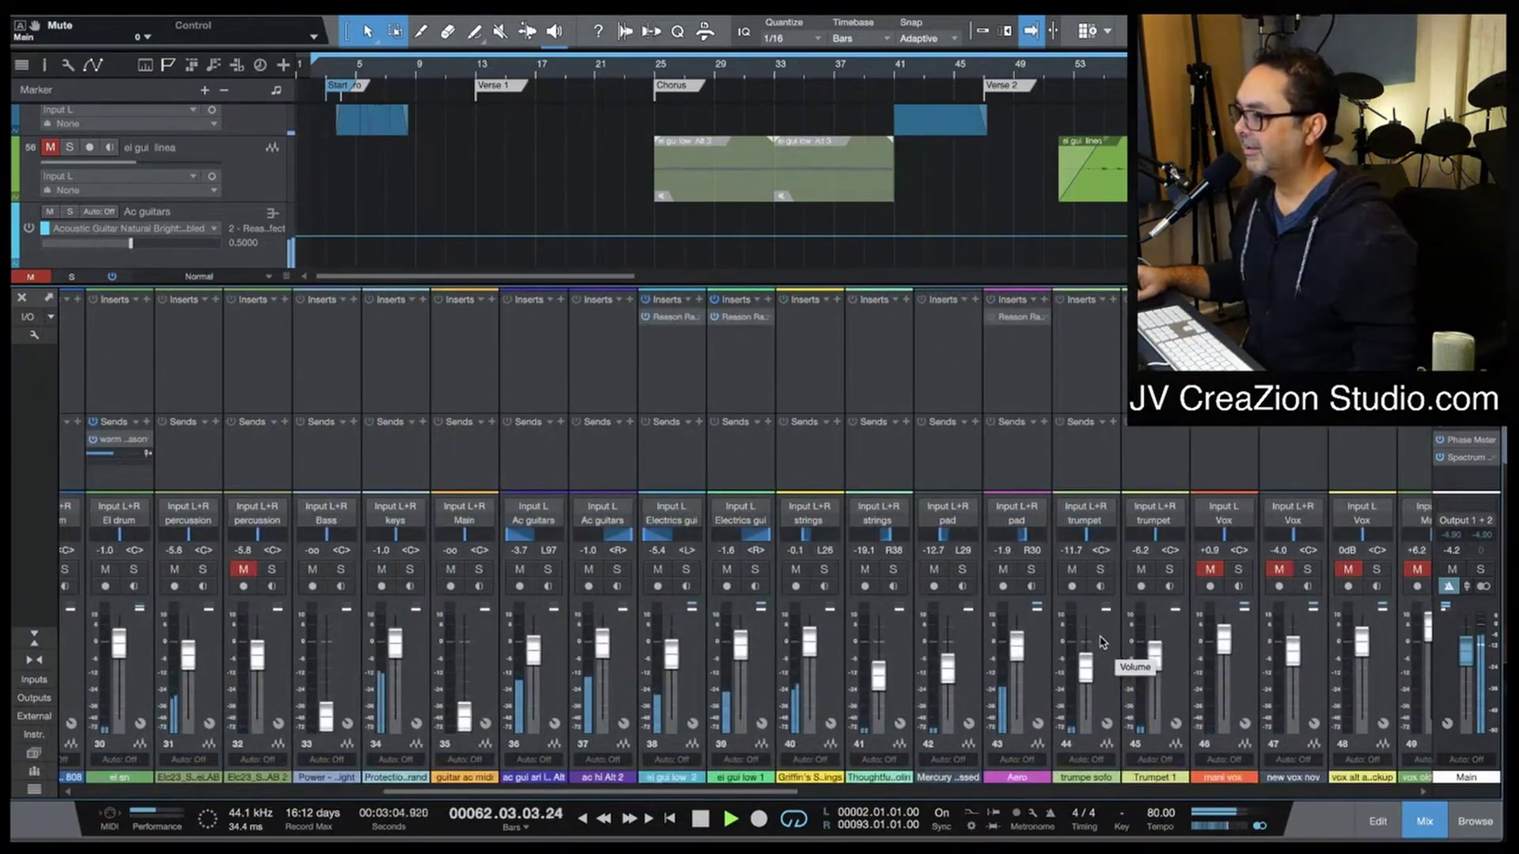
{"action": "scroll", "coordinate": [1103, 642], "scroll_direction": "right", "scroll_amount": 3}
{"action": "left_click", "coordinate": [1005, 570]}
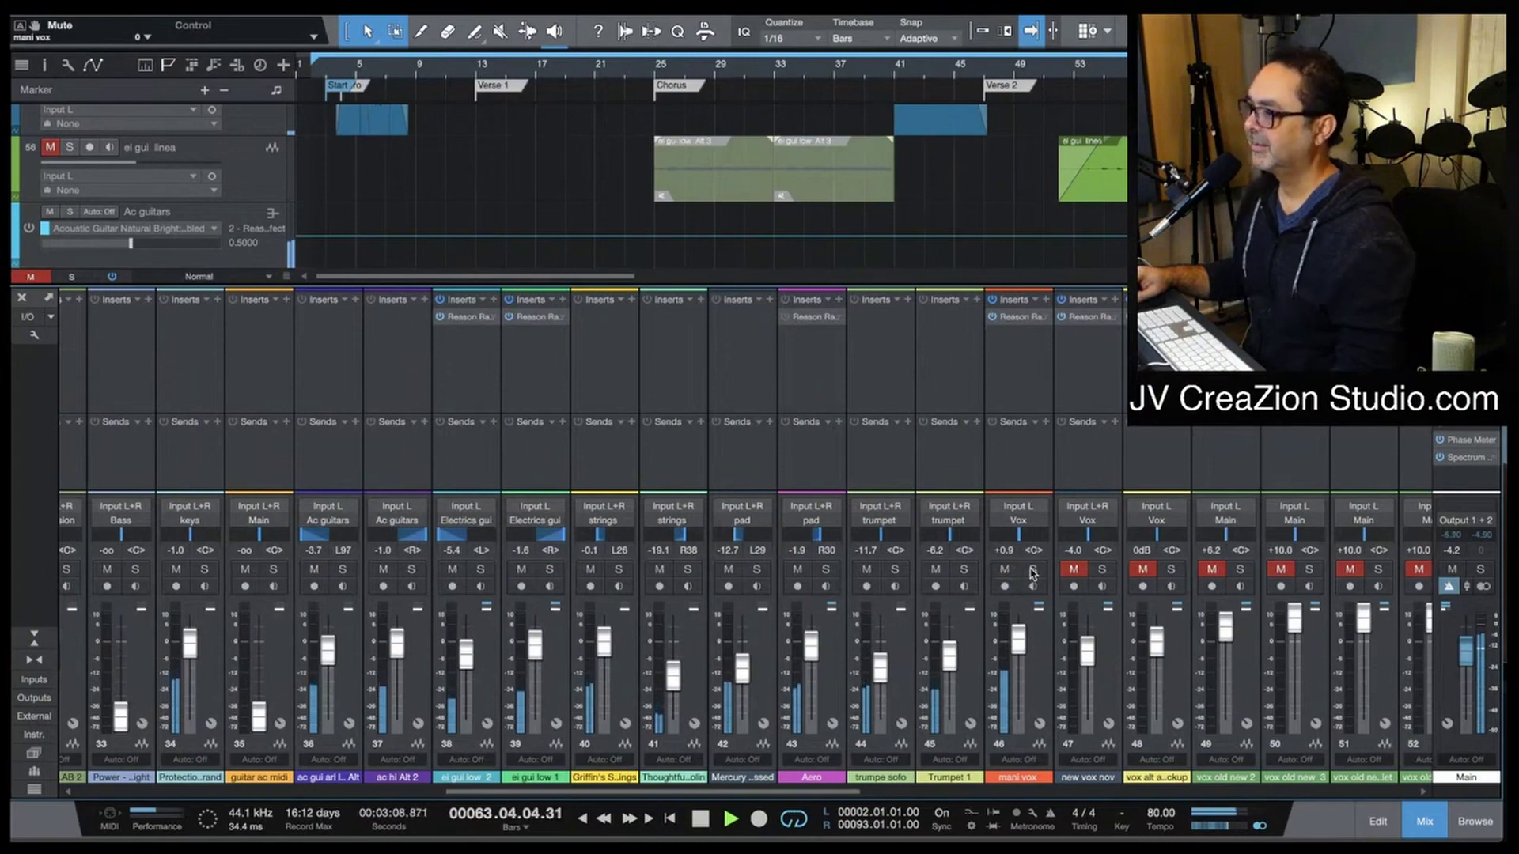
{"action": "scroll", "coordinate": [1033, 575], "scroll_direction": "right", "scroll_amount": 3}
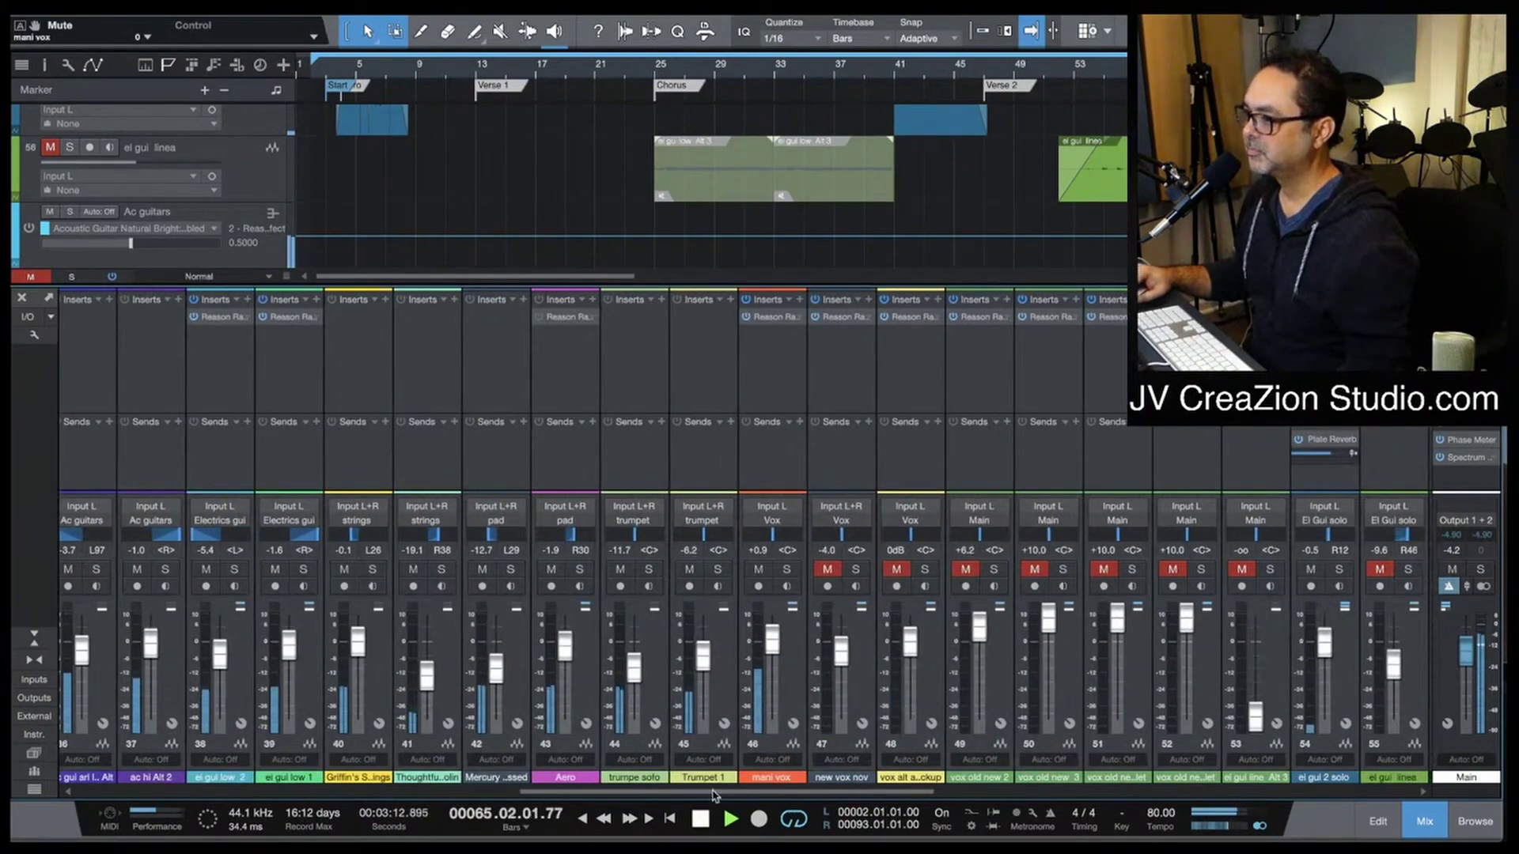
{"action": "left_click", "coordinate": [787, 572]}
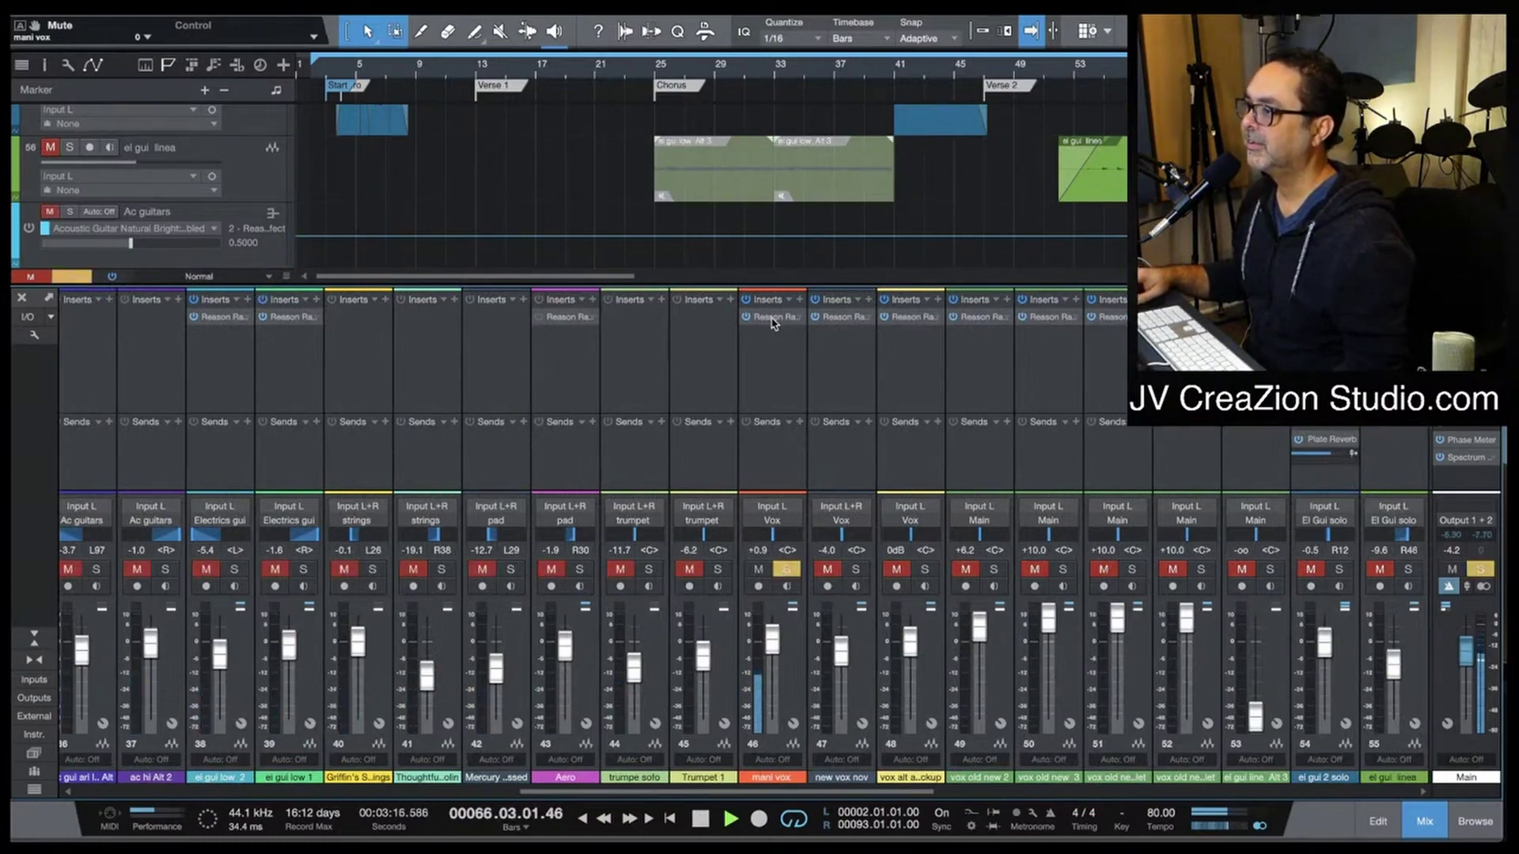
{"action": "left_click", "coordinate": [773, 323]}
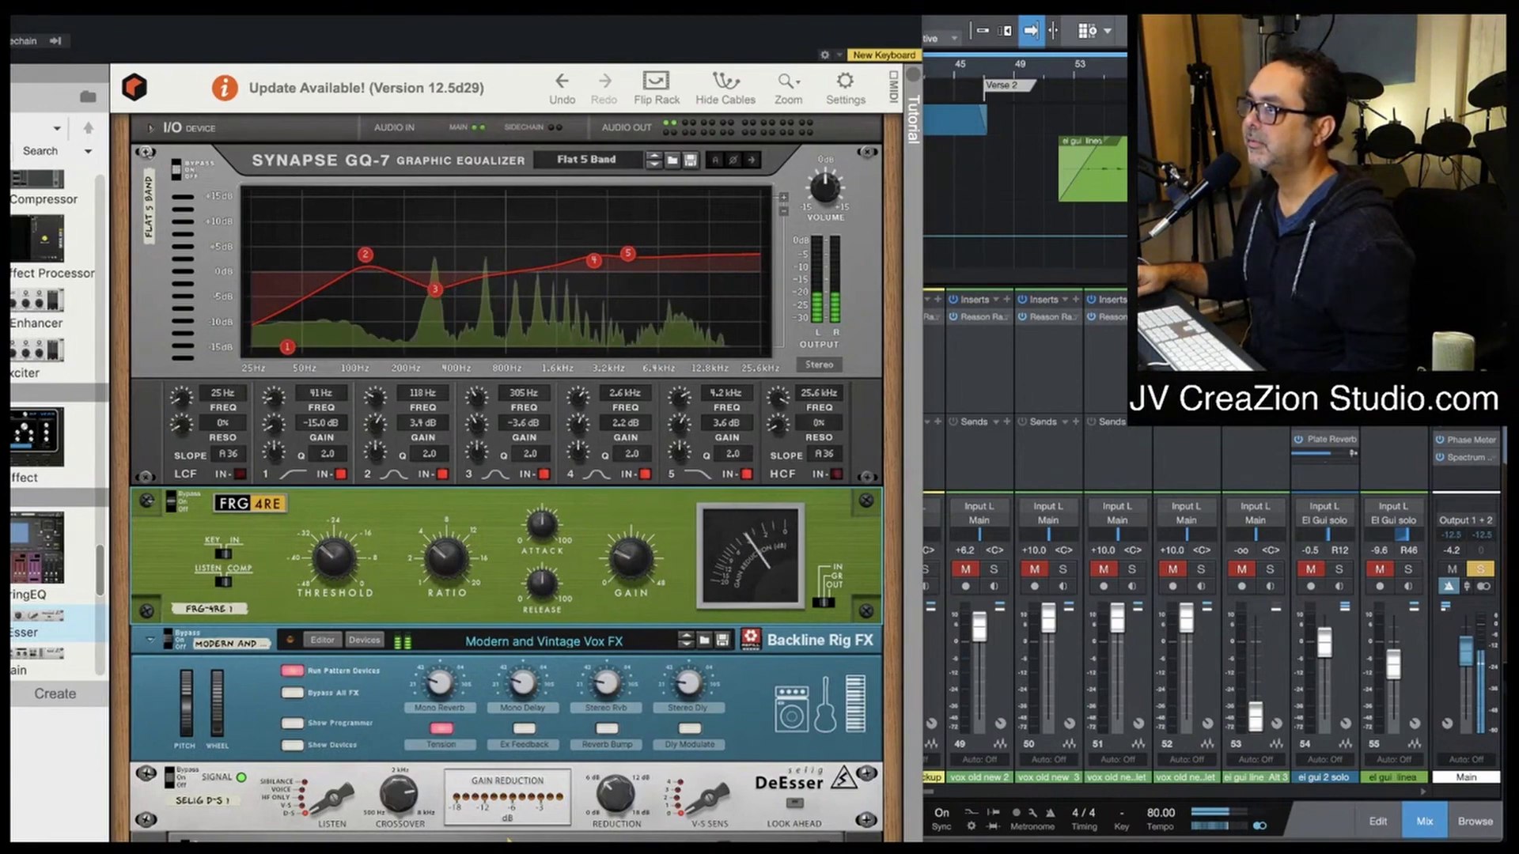
Step: Widen the rack browser and show the devices inside the Backline Rig FX combinator
{"action": "left_click_drag", "start_coordinate": [110, 475], "coordinate": [293, 474]}
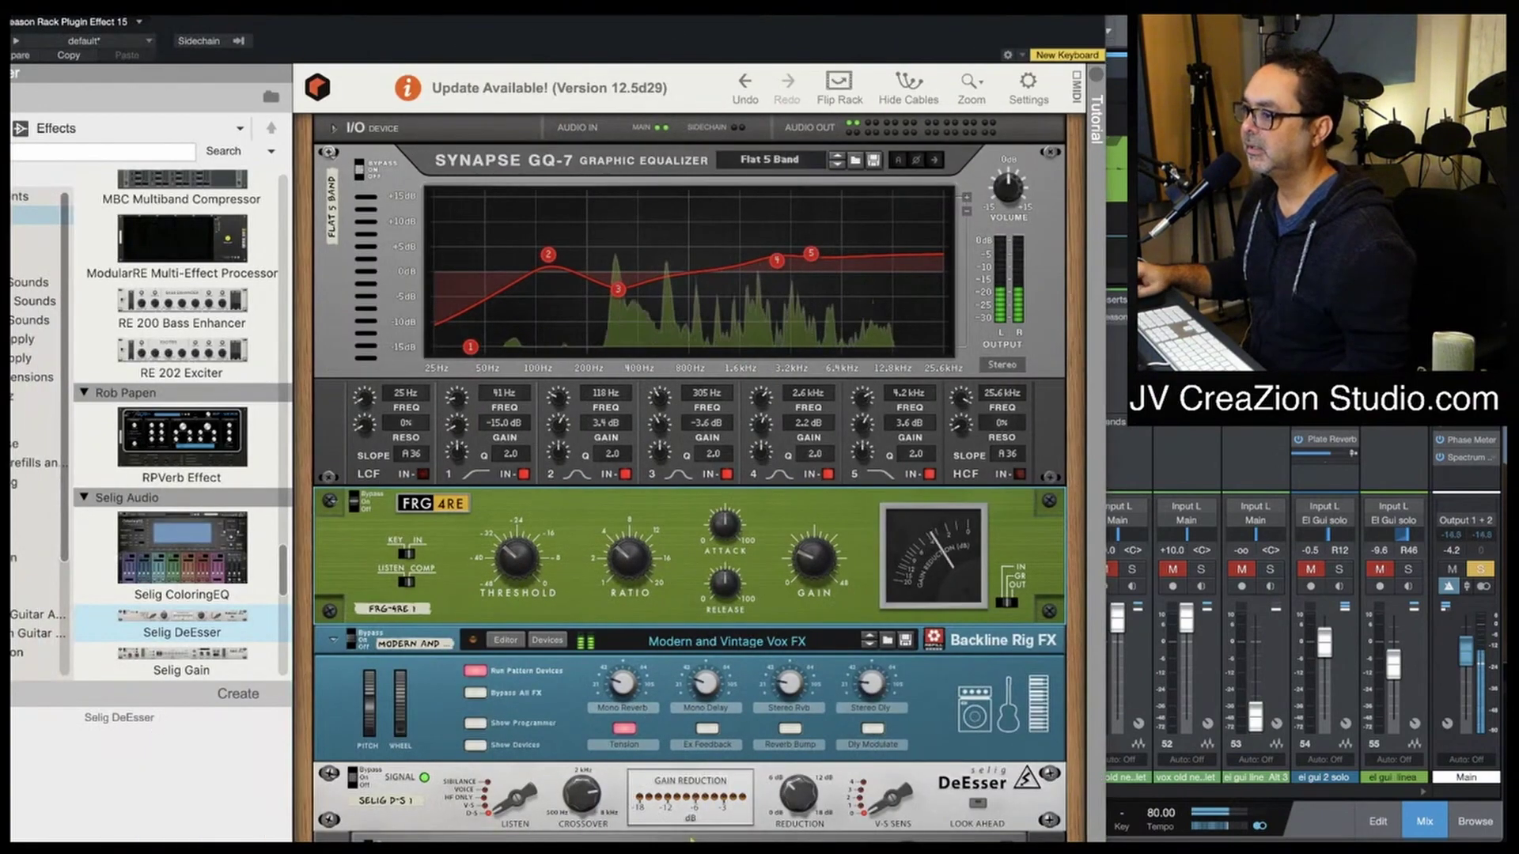
{"action": "left_click", "coordinate": [477, 746]}
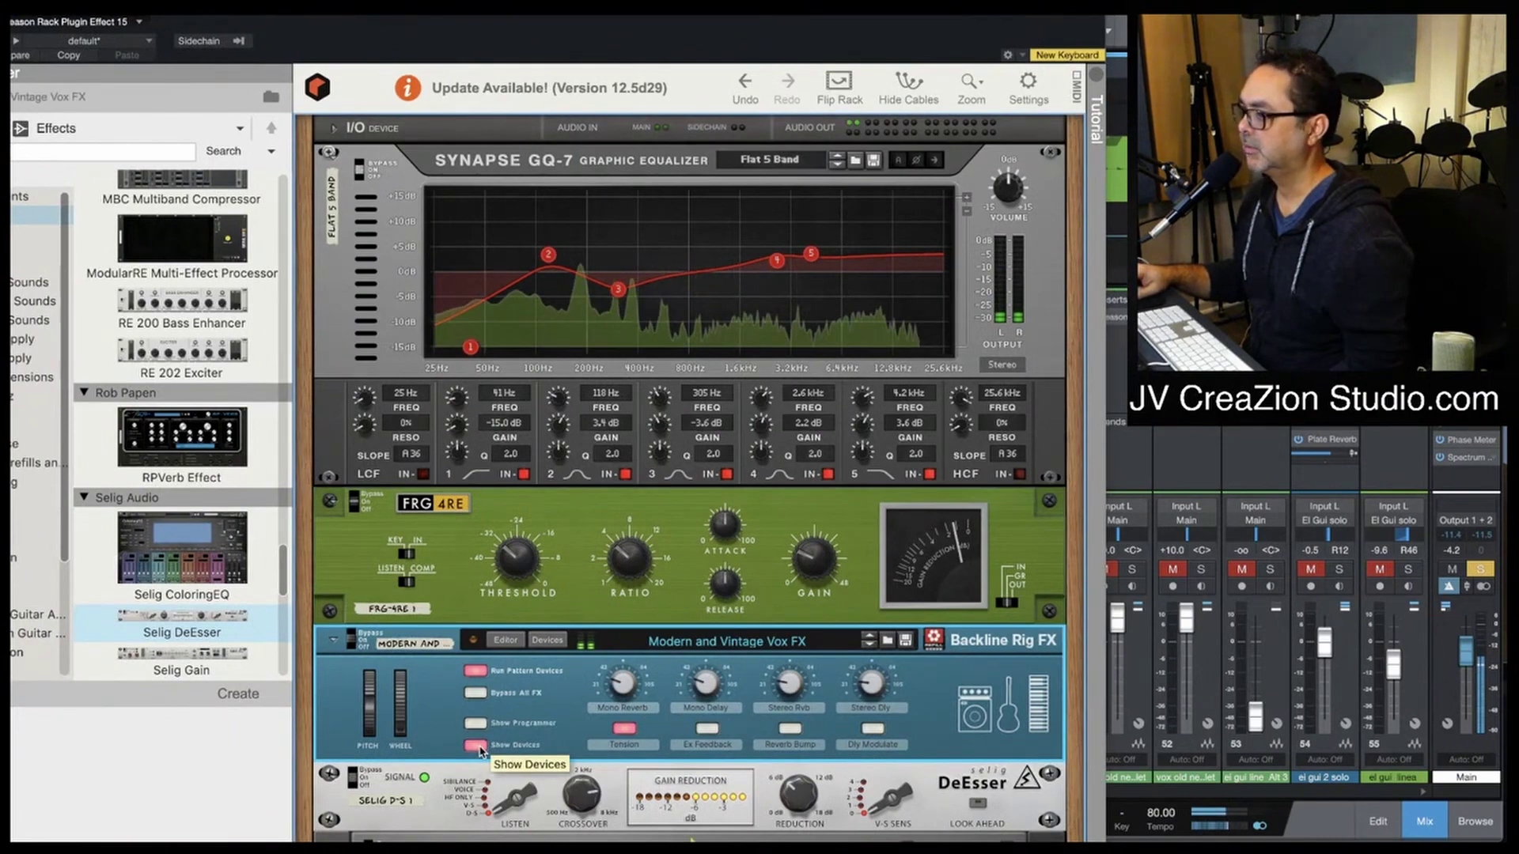
{"action": "left_click", "coordinate": [477, 746]}
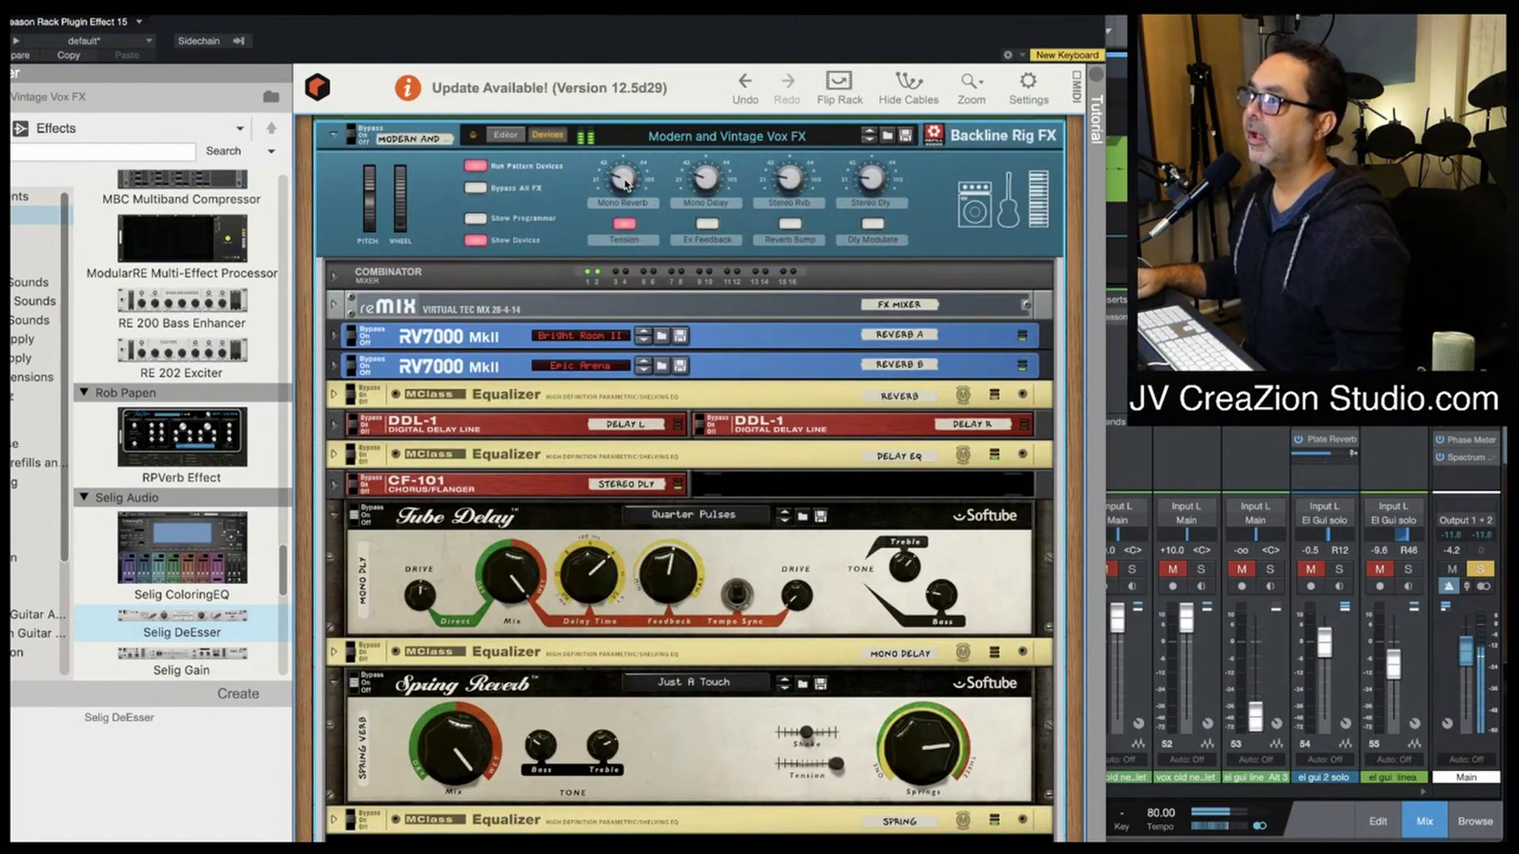
{"action": "mouse_move", "coordinate": [626, 184]}
{"action": "mouse_move", "coordinate": [706, 187]}
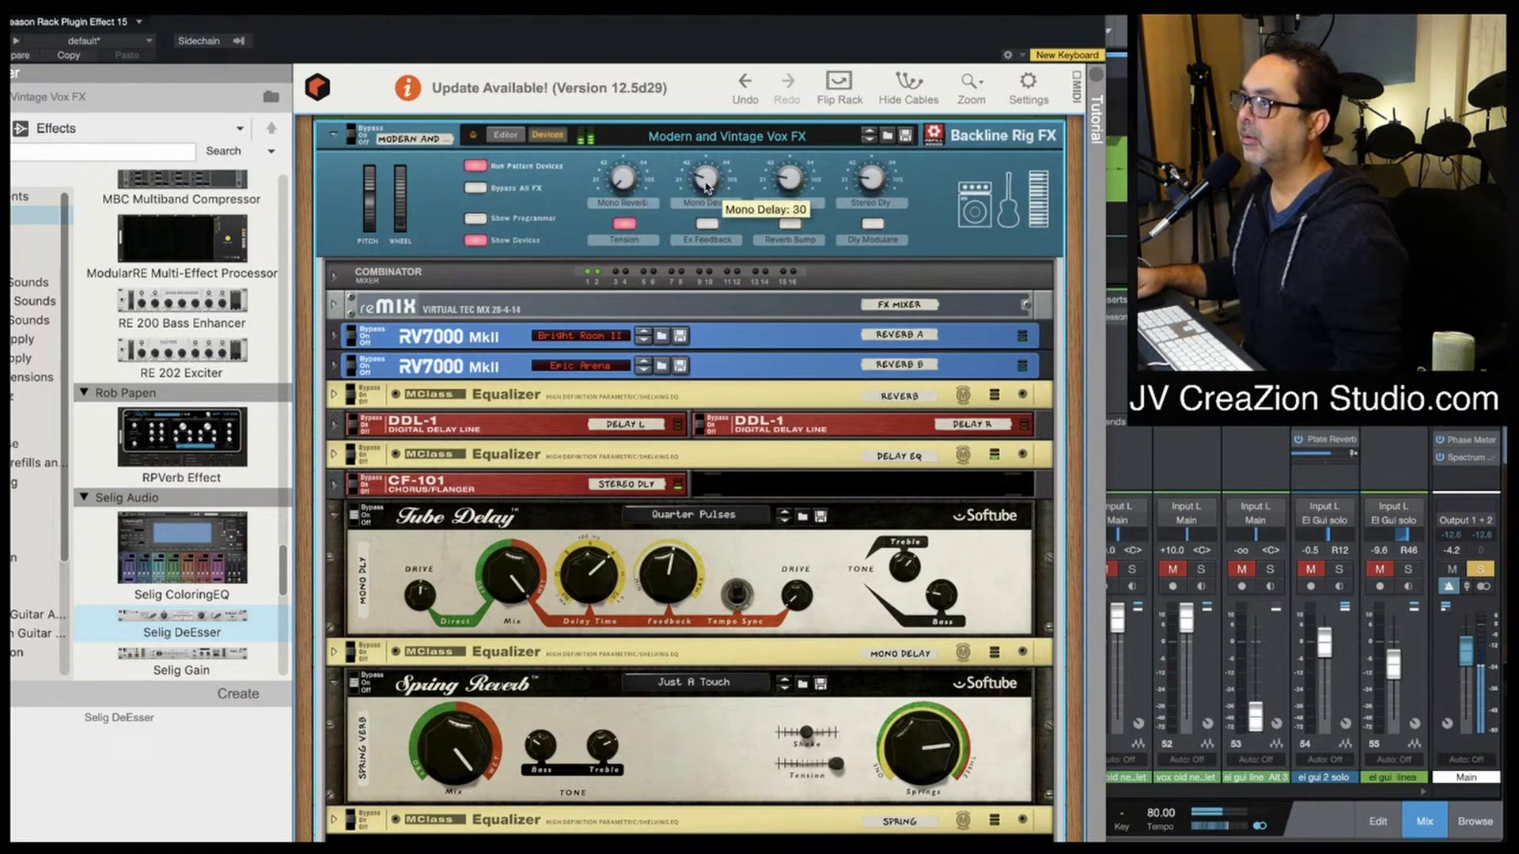
{"action": "mouse_move", "coordinate": [794, 187]}
{"action": "mouse_move", "coordinate": [869, 180]}
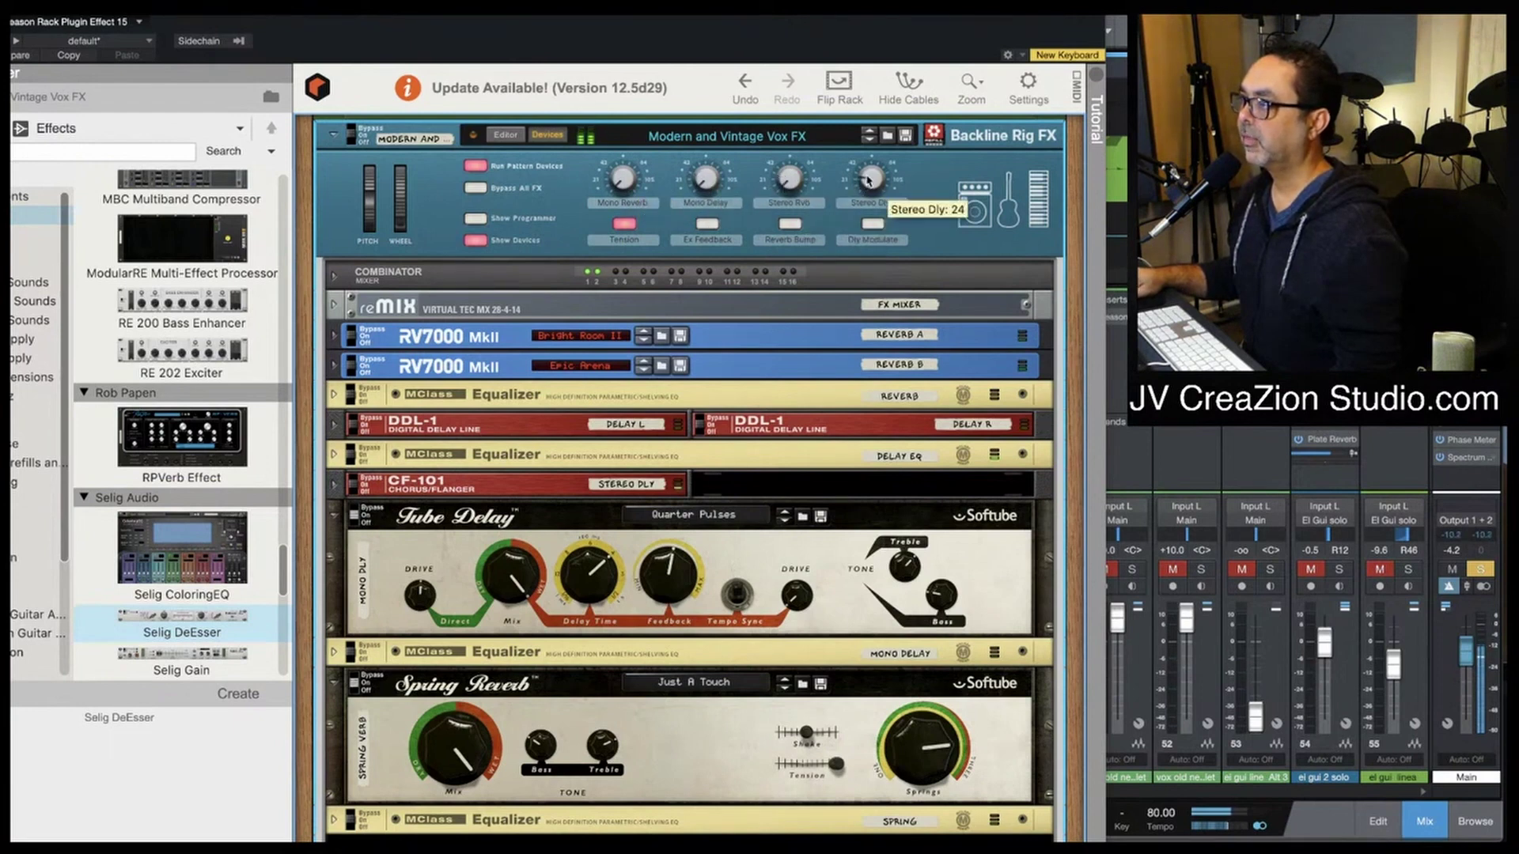
Step: Expand both RV7000 MkII reverbs, hide the inner devices again, and close the Reason Rack window
{"action": "left_click", "coordinate": [334, 340]}
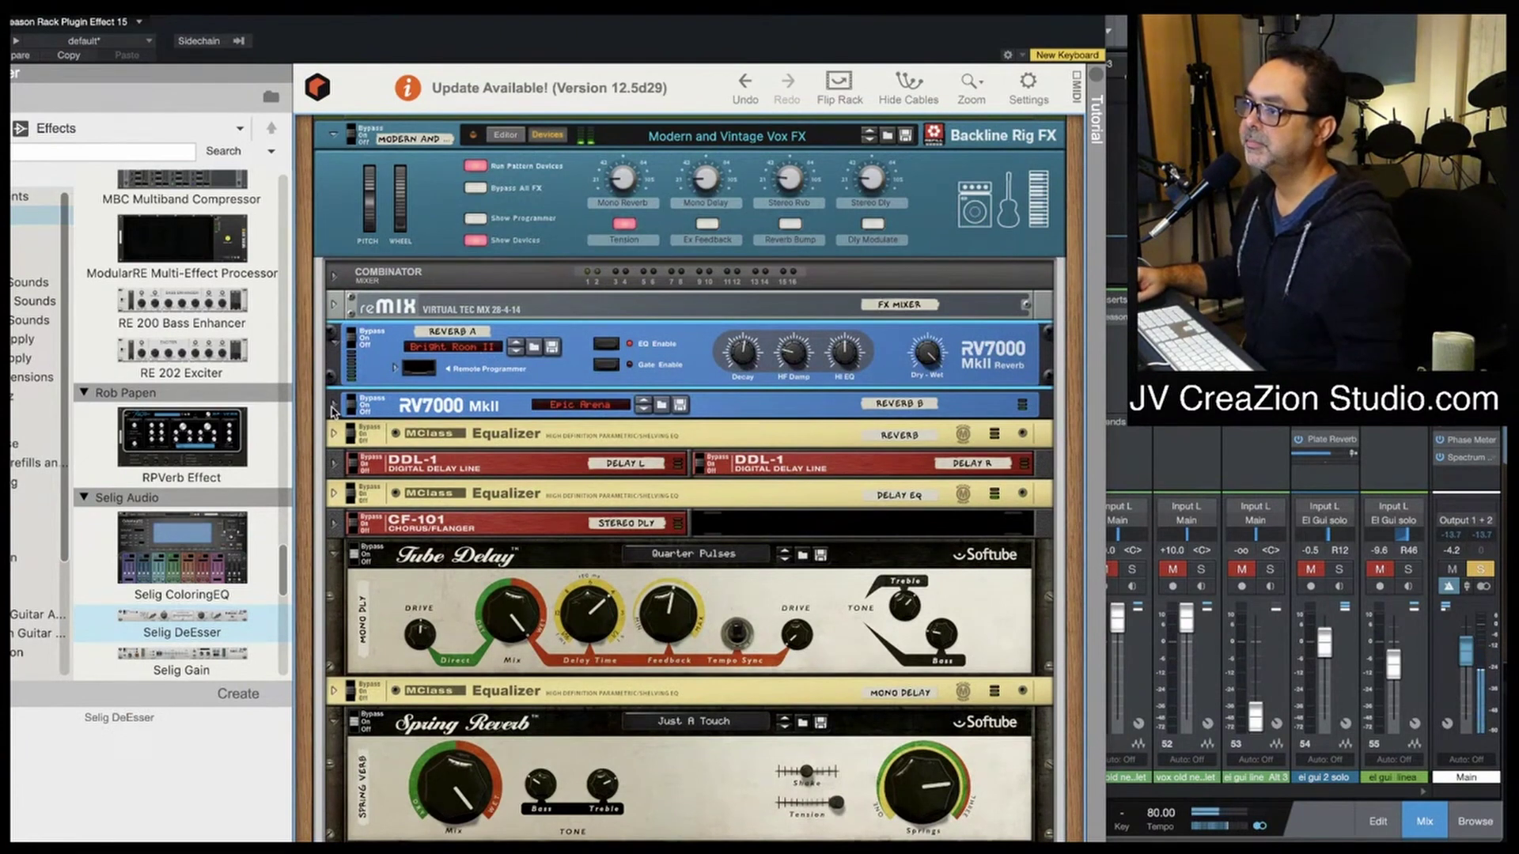
{"action": "left_click", "coordinate": [334, 408]}
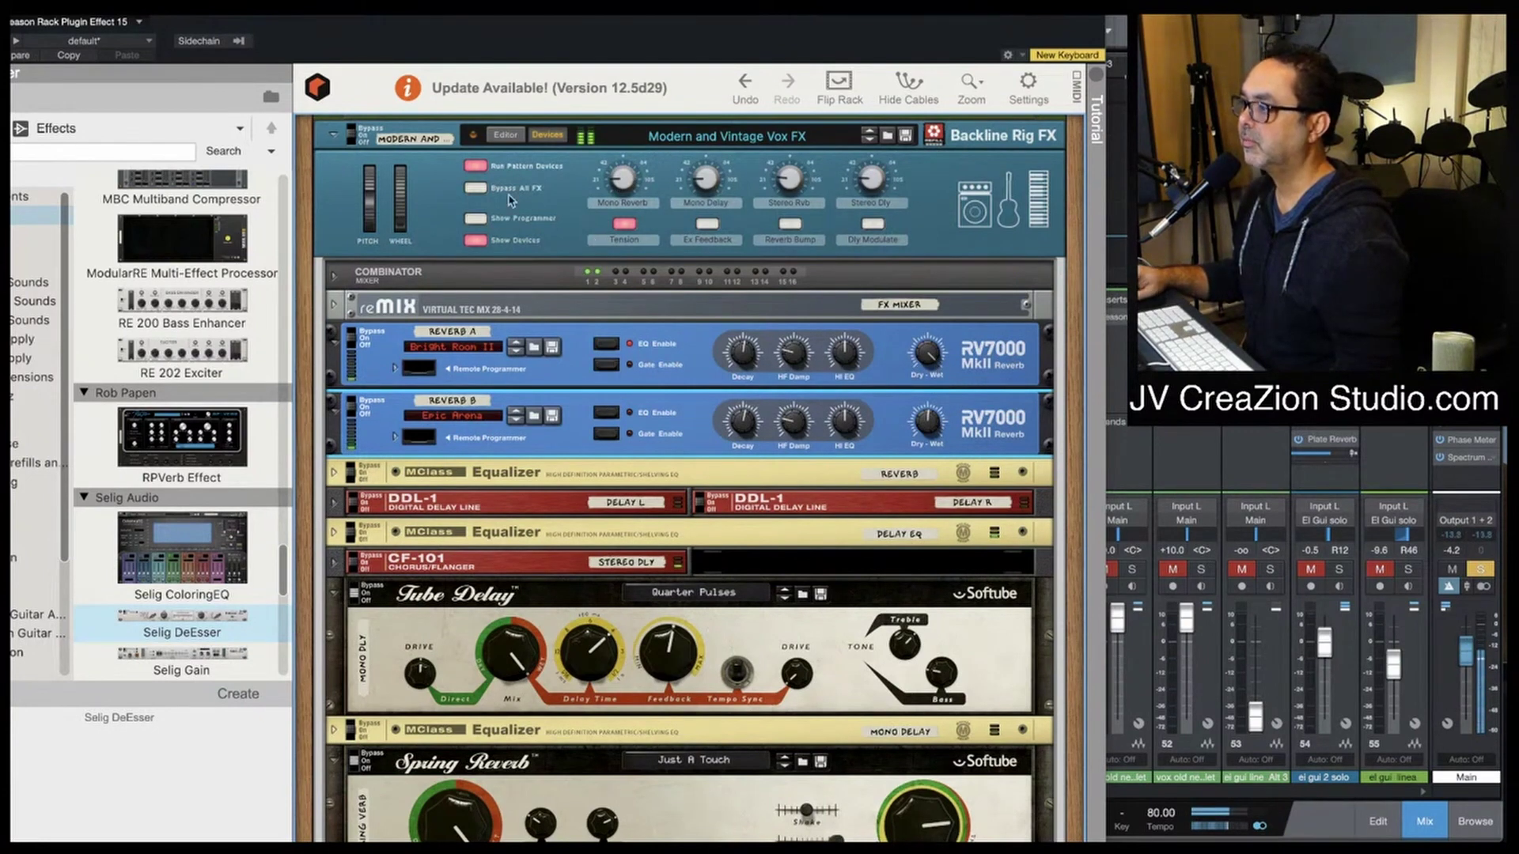
{"action": "left_click", "coordinate": [476, 242]}
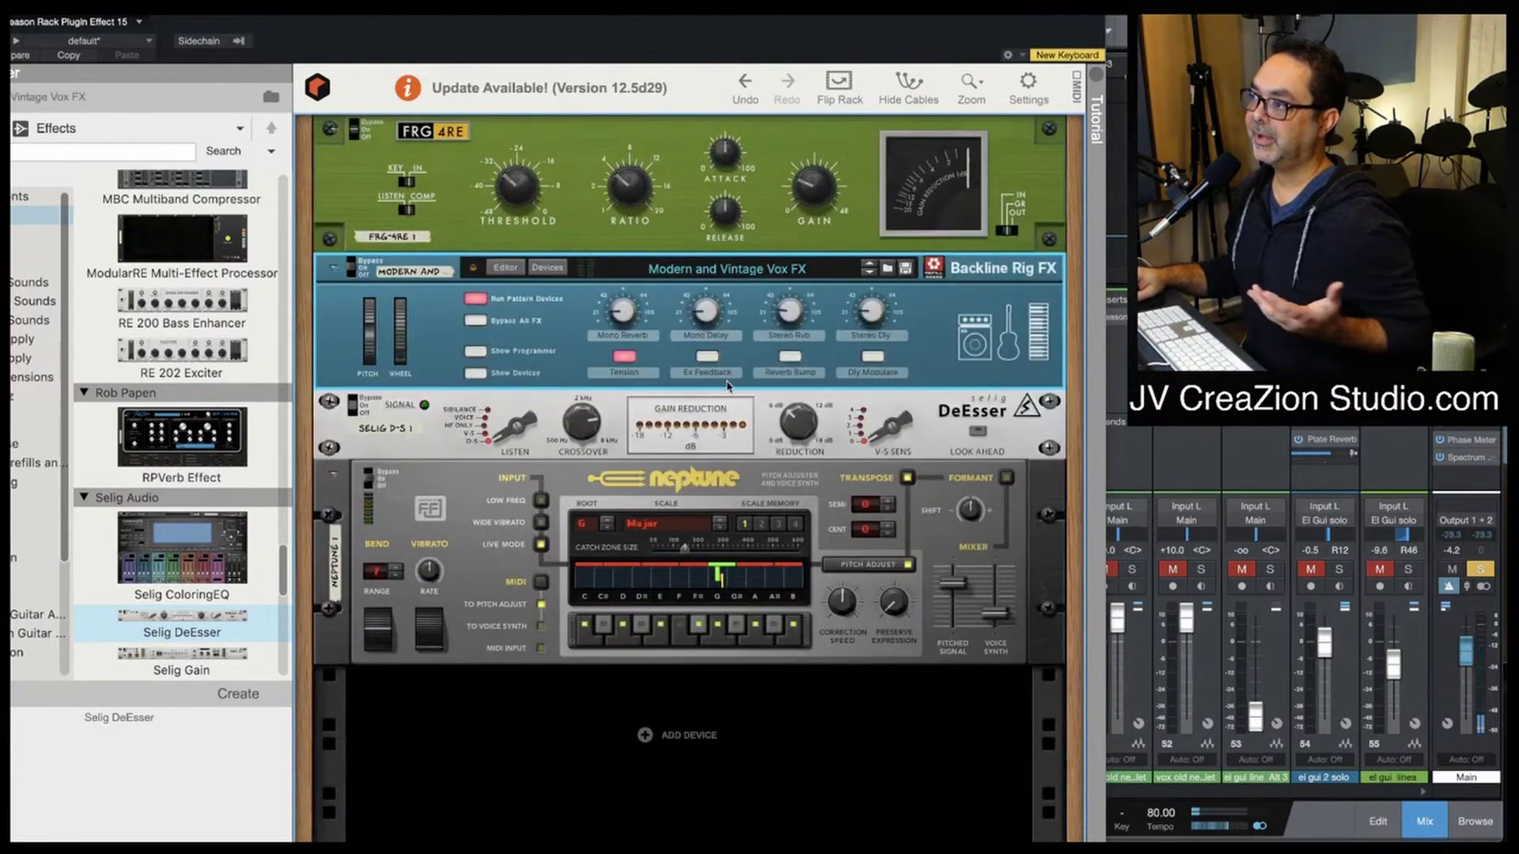
{"action": "scroll", "coordinate": [693, 351], "scroll_direction": "up", "scroll_amount": 2}
{"action": "scroll", "coordinate": [693, 351], "scroll_direction": "up", "scroll_amount": 4}
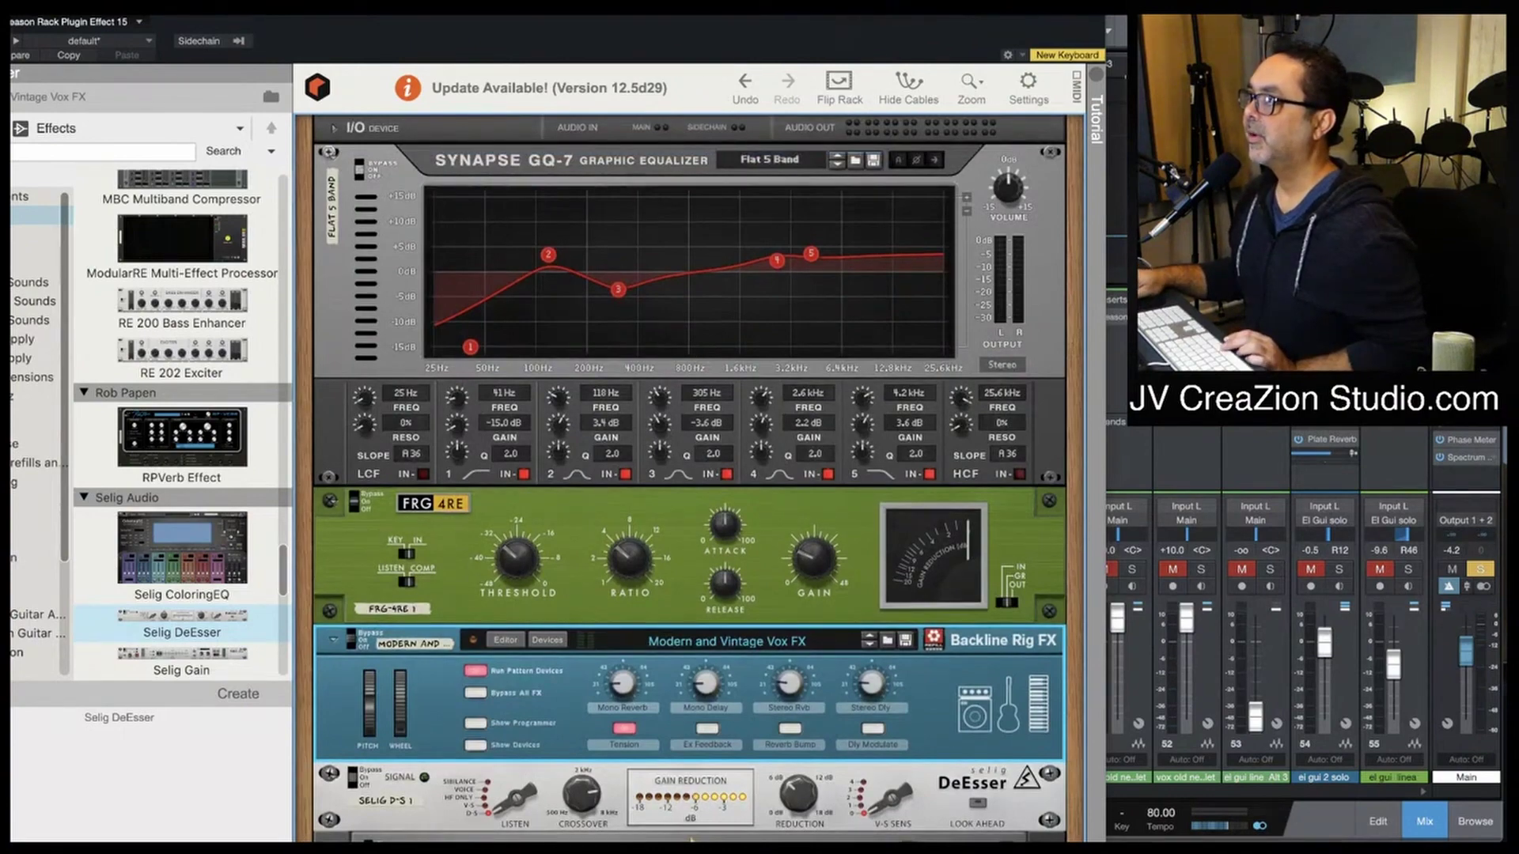
{"action": "key", "text": "ctrl+w"}
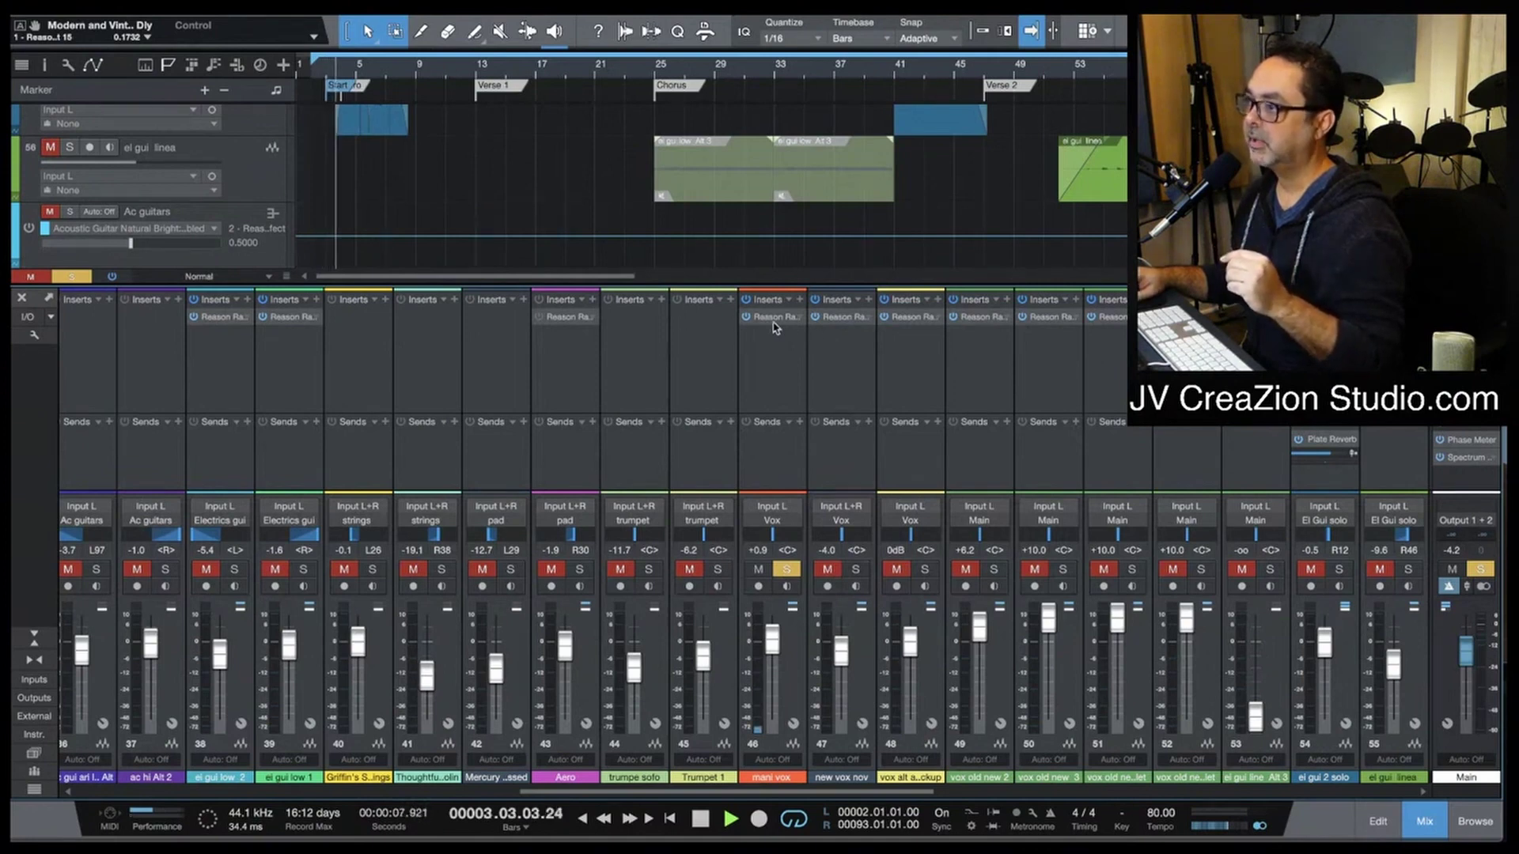
Step: Drag the Vox insert toward trumpet, replay from bar 2 with mani vox unsoloed, then stop
{"action": "mouse_move", "coordinate": [769, 317]}
{"action": "left_mouse_down"}
{"action": "mouse_move", "coordinate": [699, 334]}
{"action": "mouse_move", "coordinate": [768, 326]}
{"action": "left_mouse_up"}
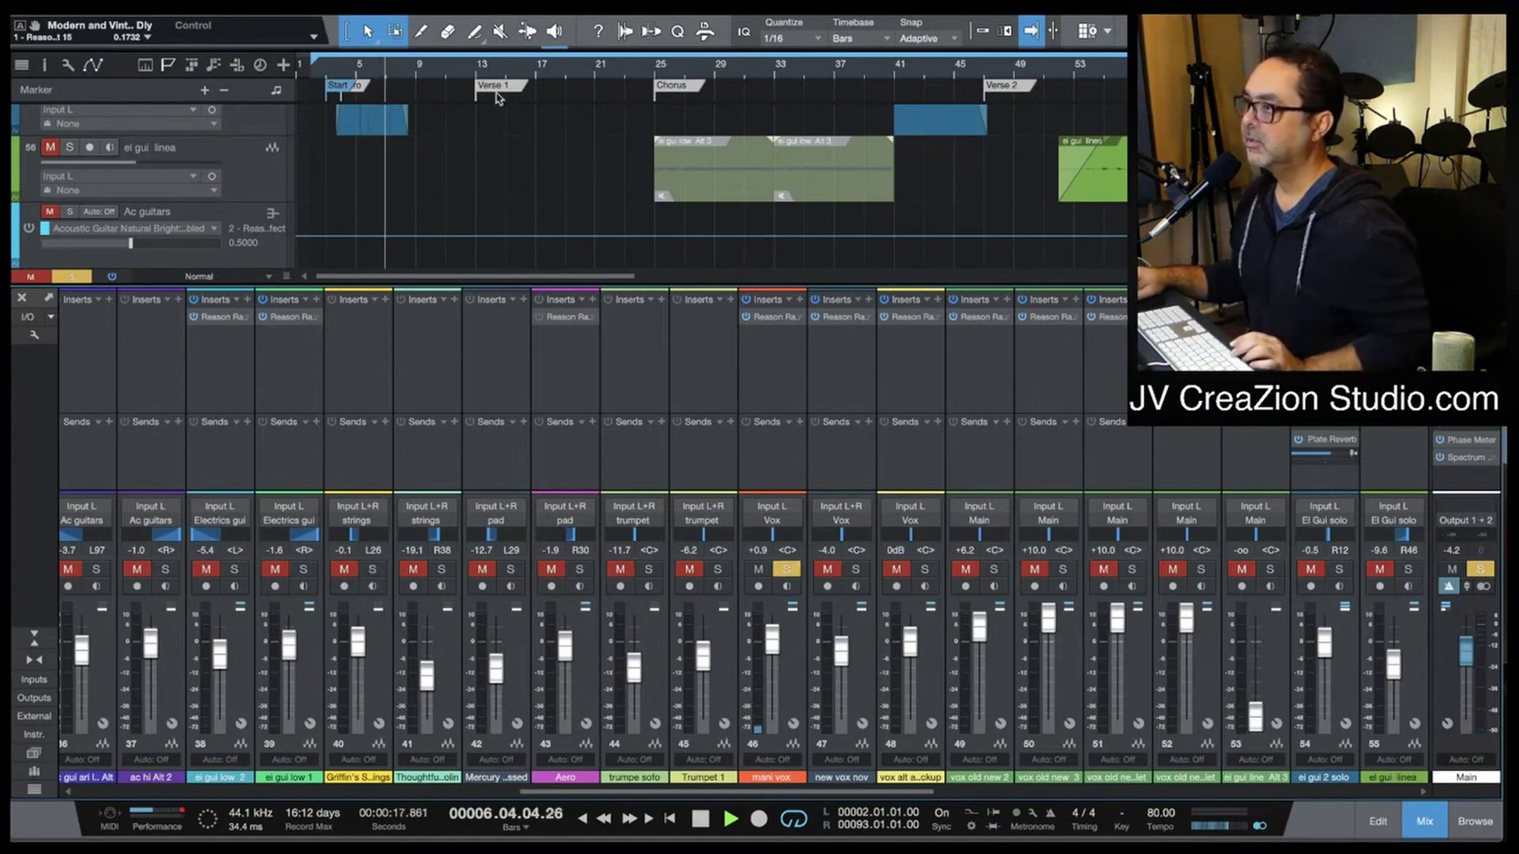
{"action": "left_click", "coordinate": [307, 79]}
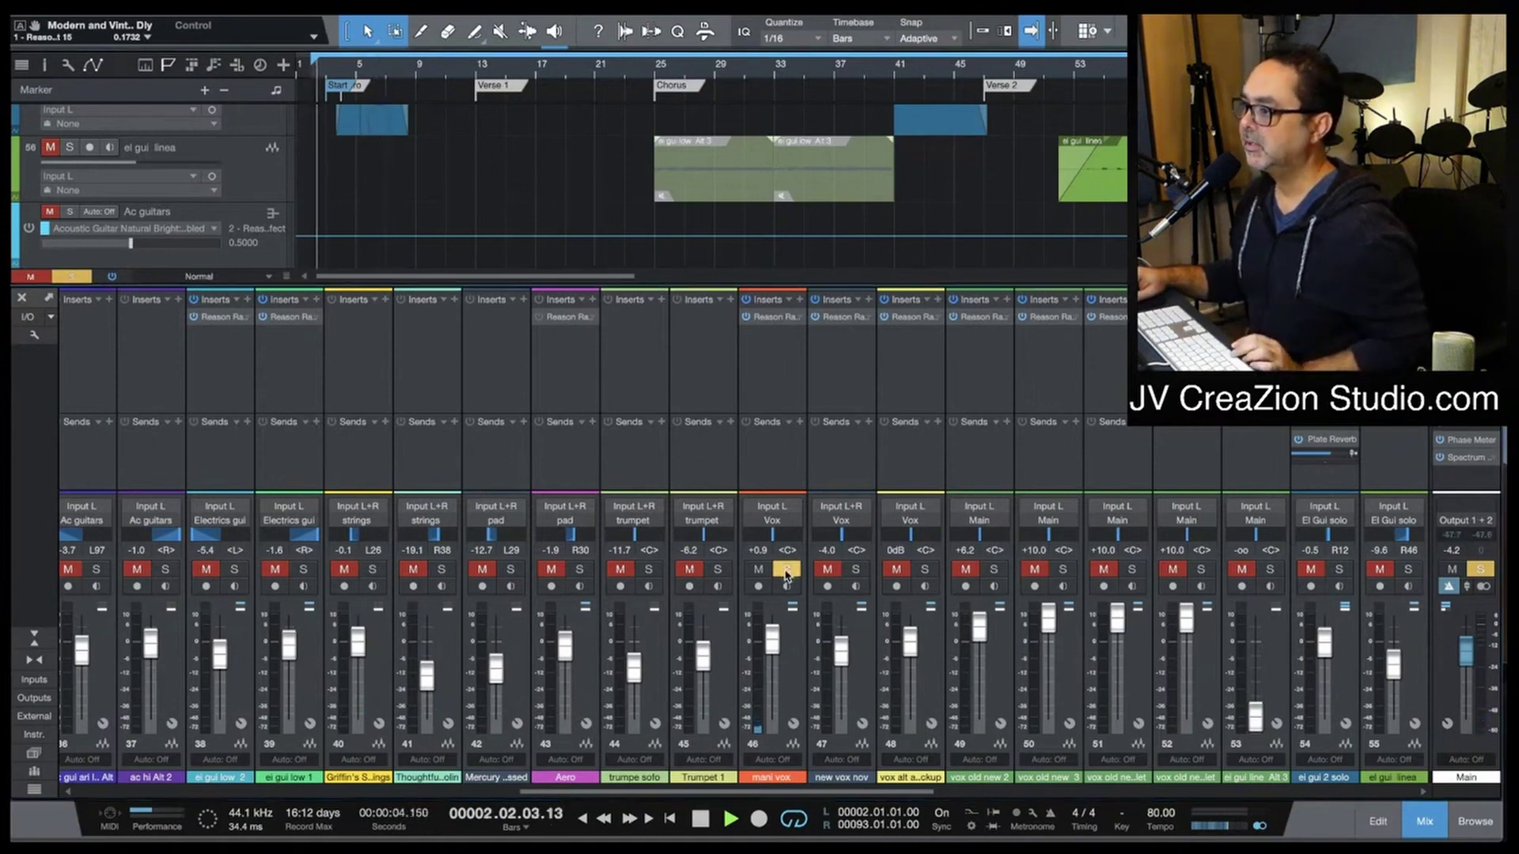
{"action": "left_click", "coordinate": [786, 570]}
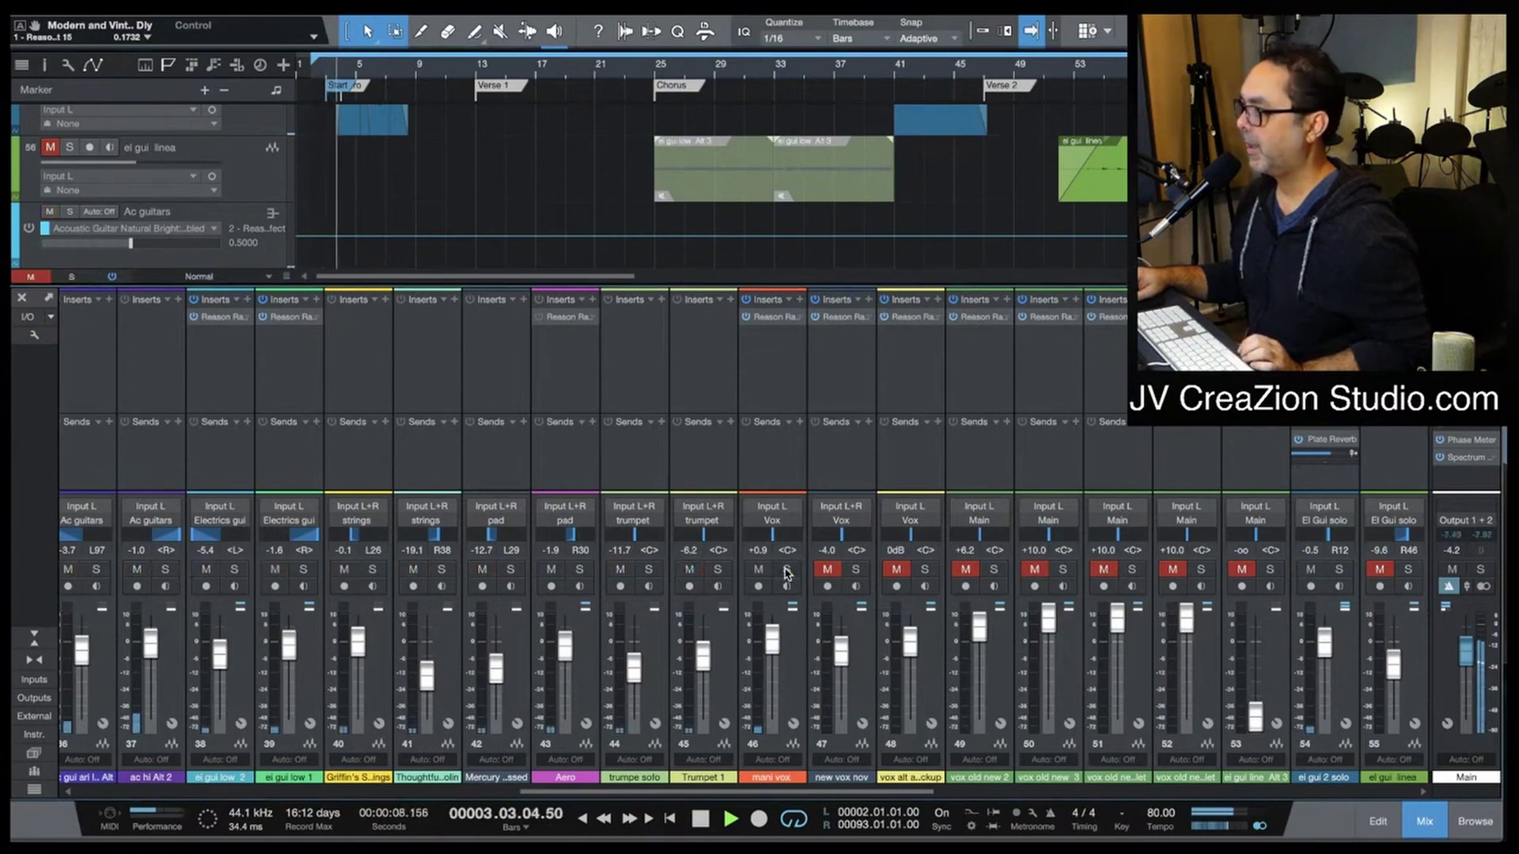
{"action": "scroll", "coordinate": [799, 617], "scroll_direction": "left", "scroll_amount": 5}
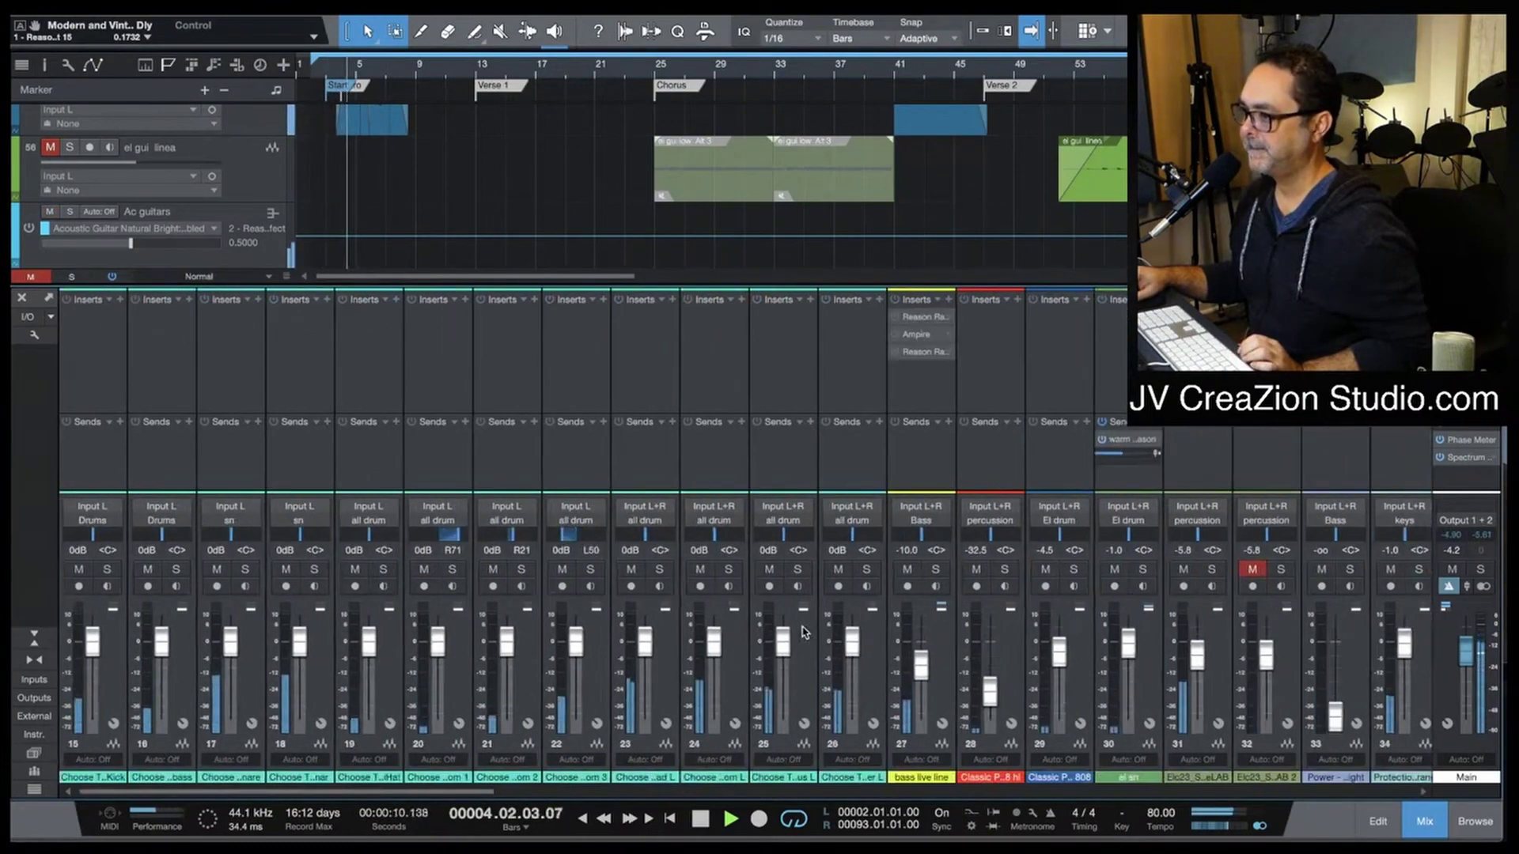
{"action": "left_click", "coordinate": [701, 819]}
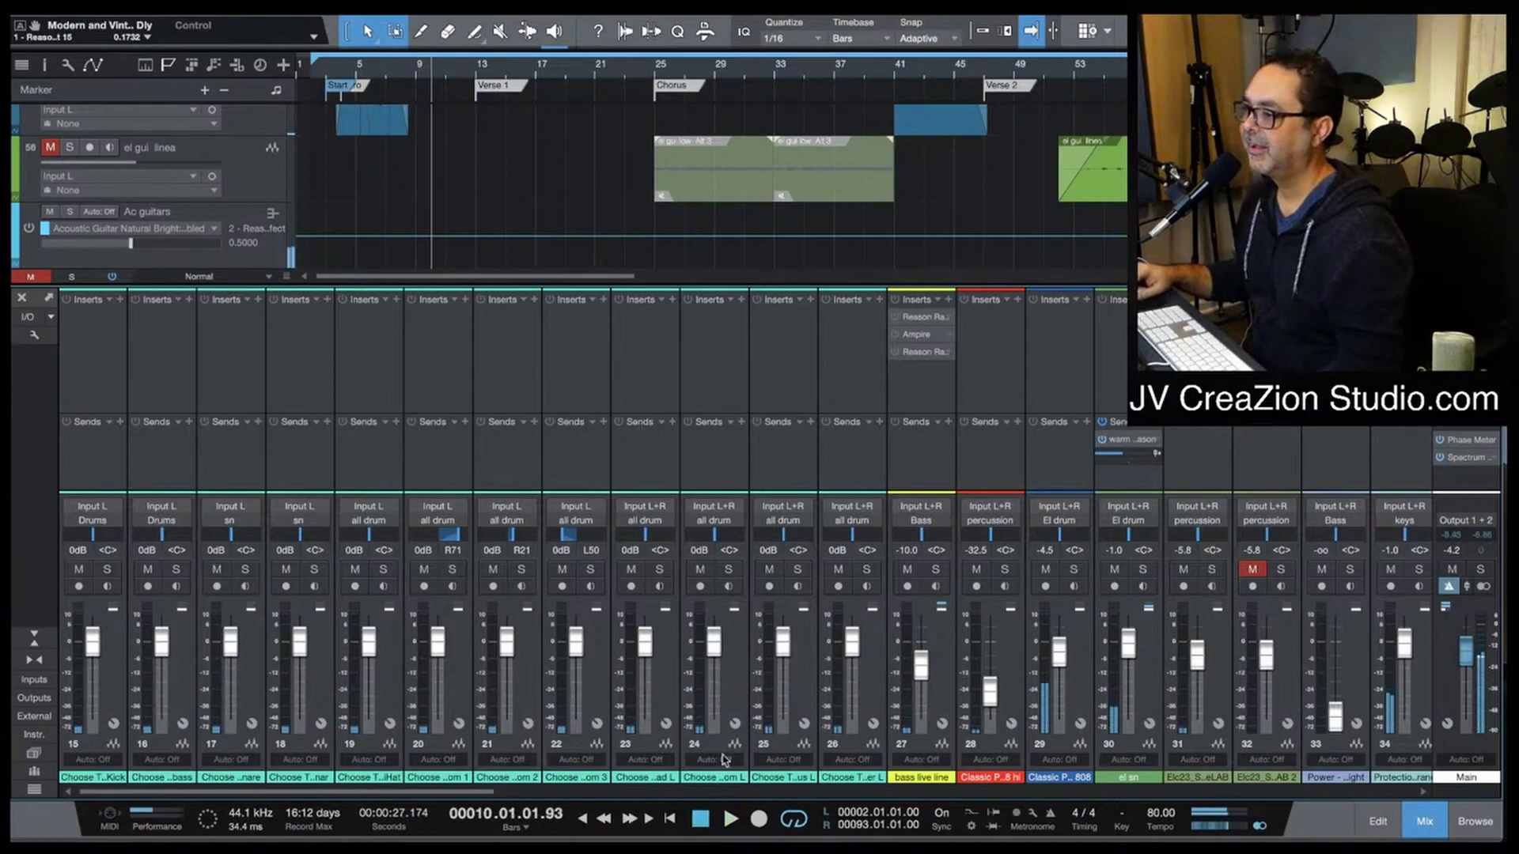
Step: Check the Performance Monitor's dropout protection options, then close the monitor
{"action": "left_click", "coordinate": [146, 818]}
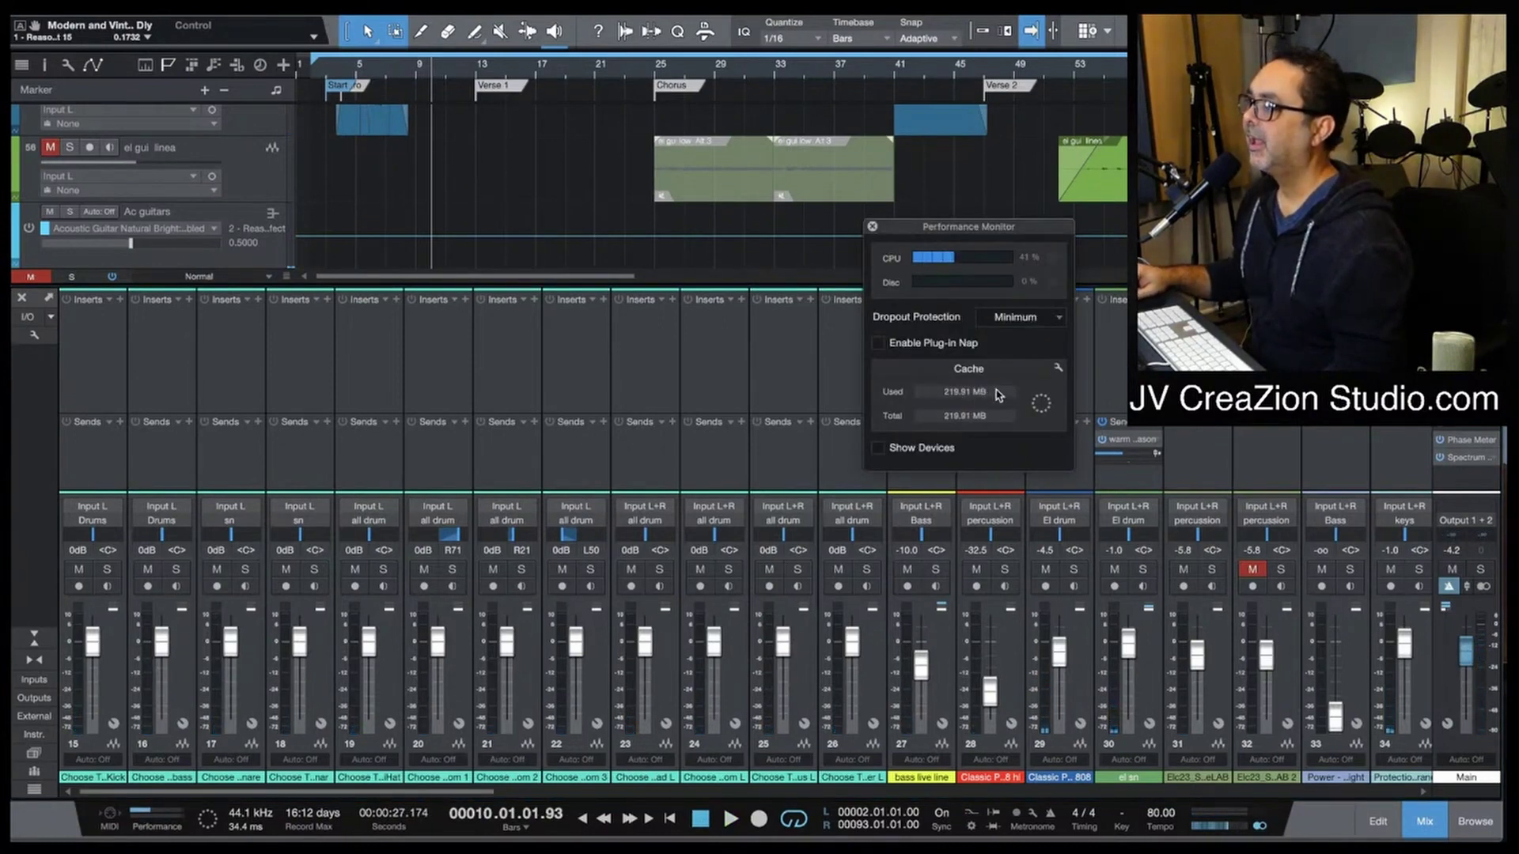
{"action": "left_click", "coordinate": [1029, 317]}
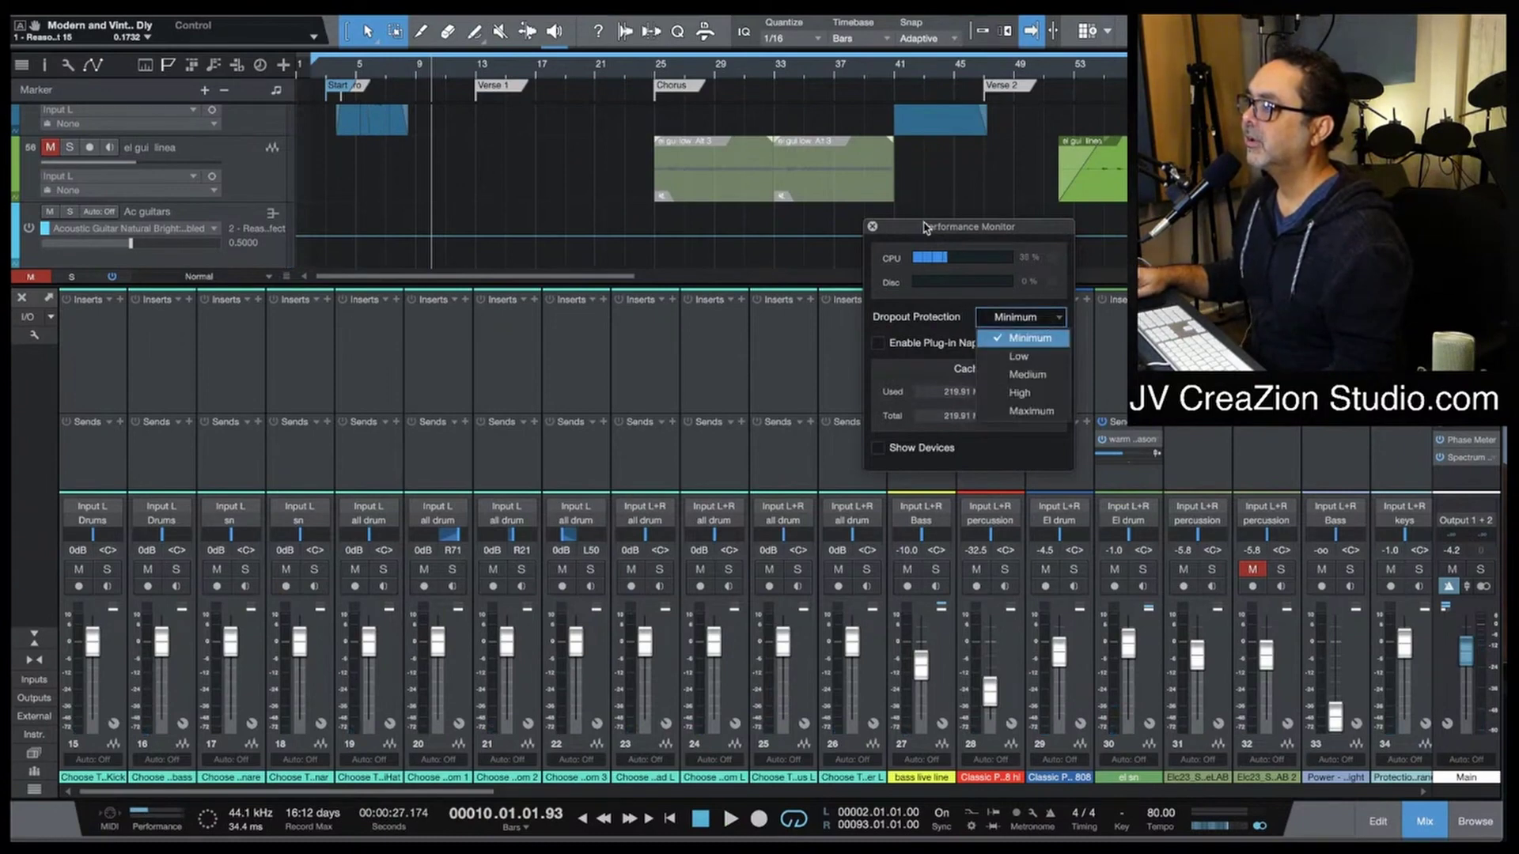
{"action": "left_click_drag", "start_coordinate": [922, 227], "coordinate": [745, 191]}
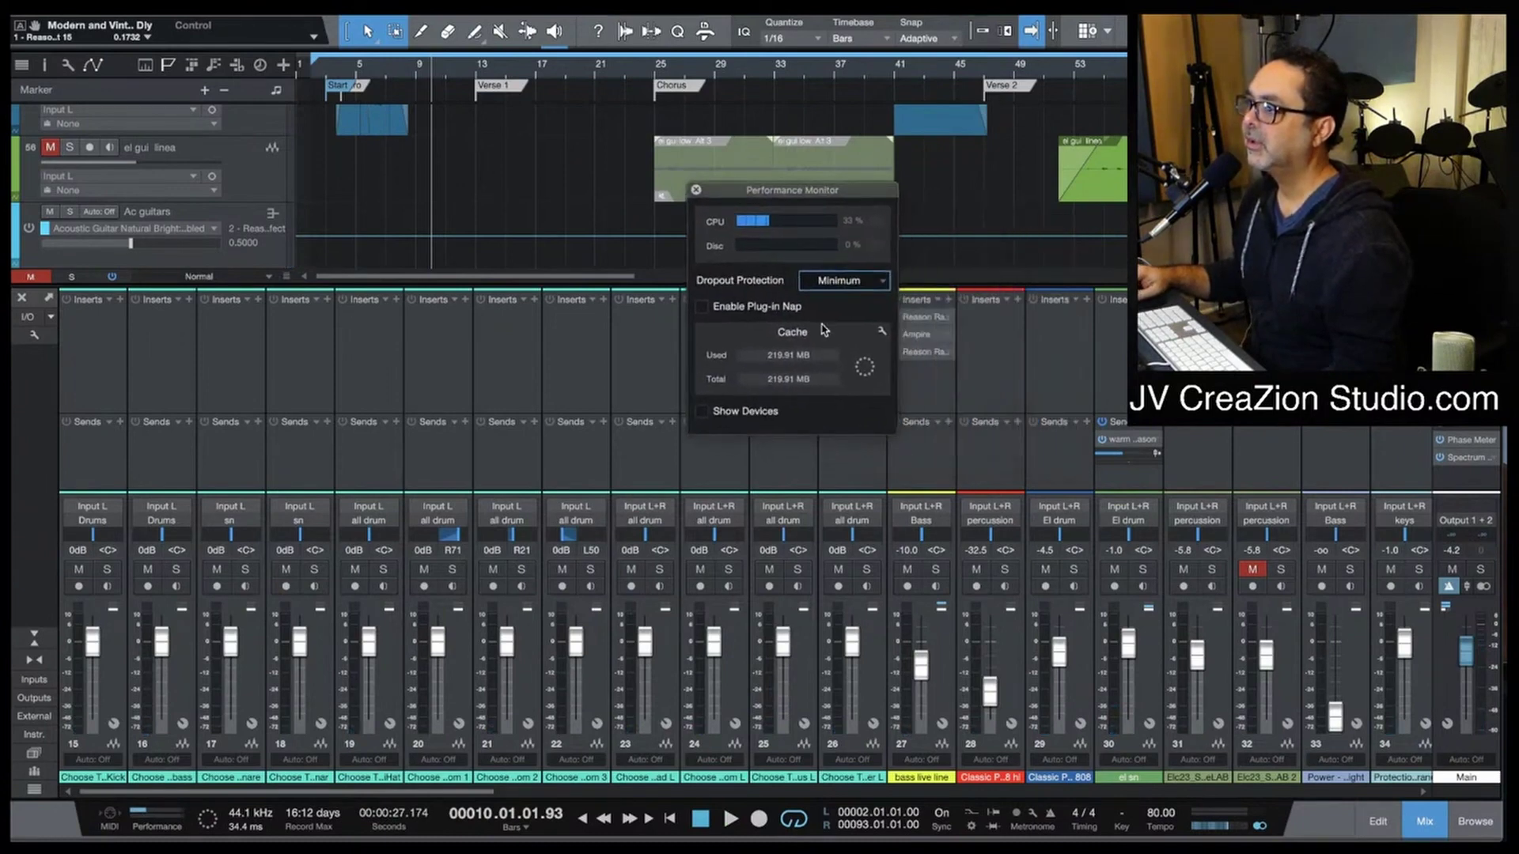
{"action": "left_click", "coordinate": [696, 191]}
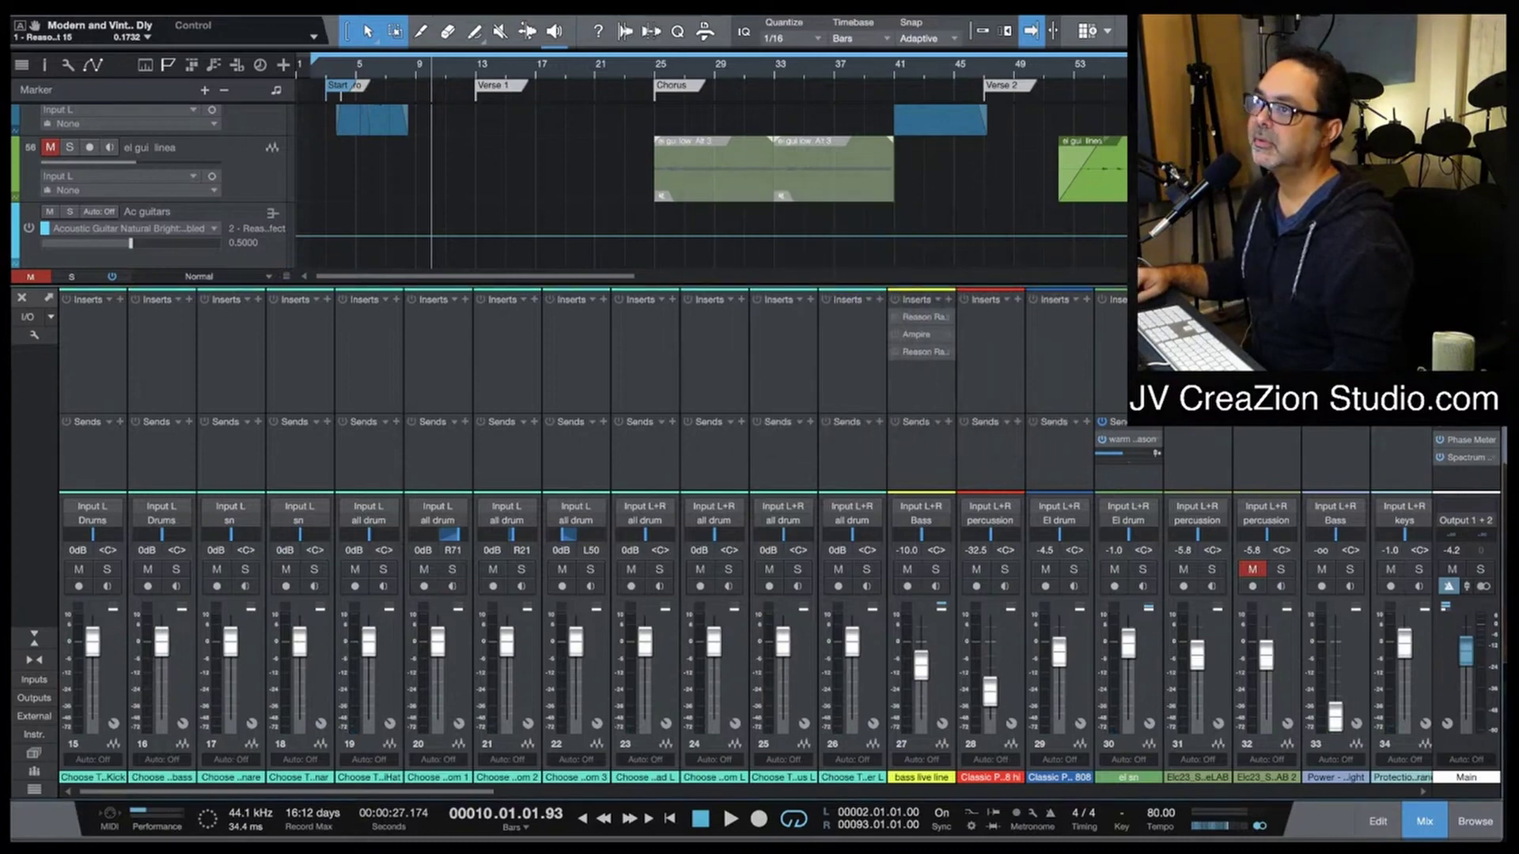
Step: Set the audio device block size to 4096 samples in Audio Setup preferences
{"action": "left_click", "coordinate": [59, 7]}
{"action": "left_click", "coordinate": [102, 30]}
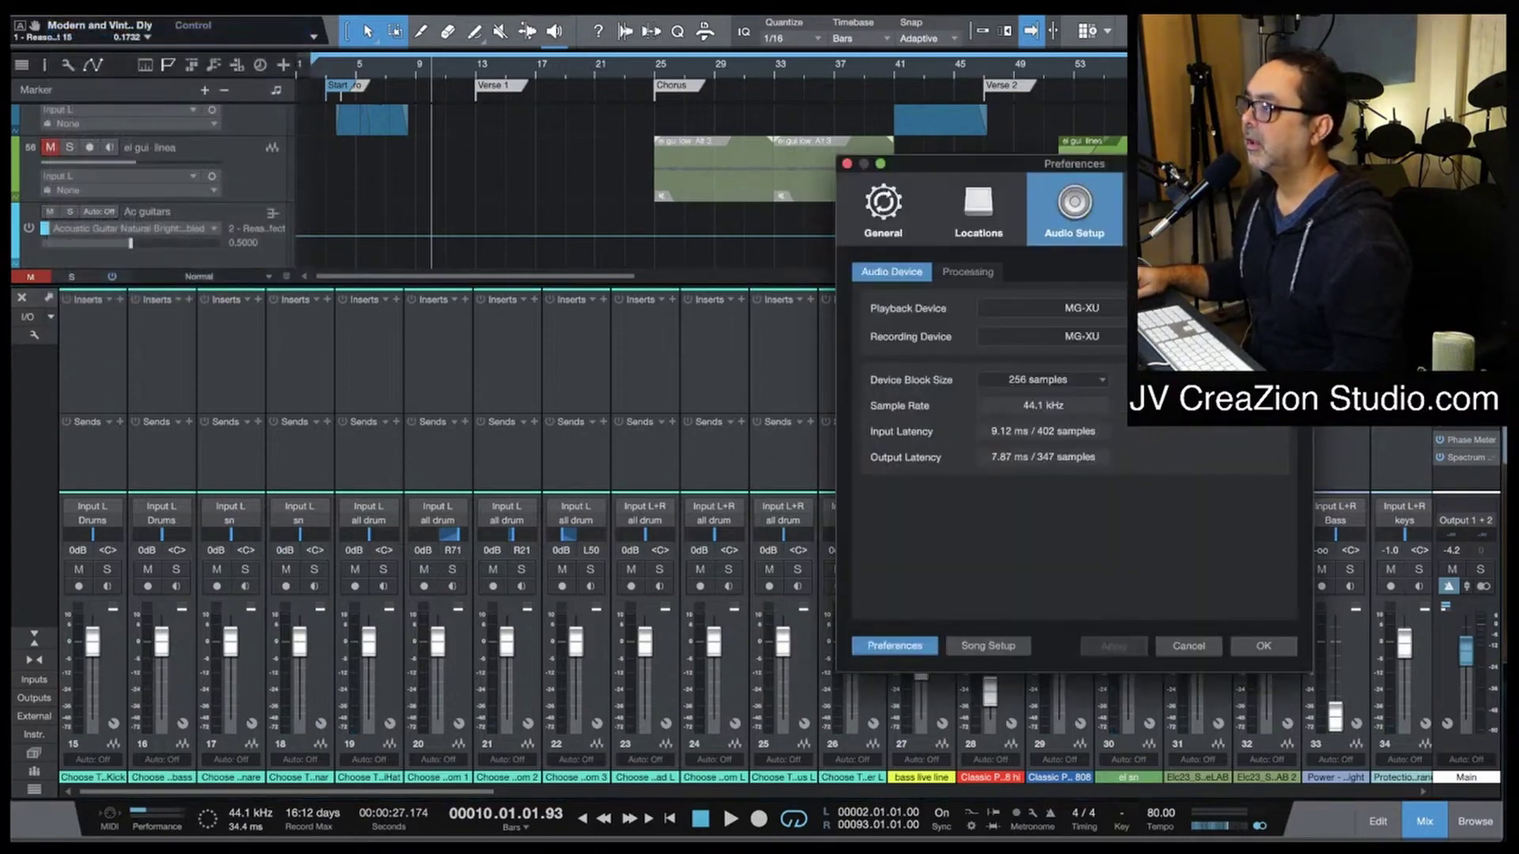
{"action": "left_click_drag", "start_coordinate": [1171, 163], "coordinate": [544, 137]}
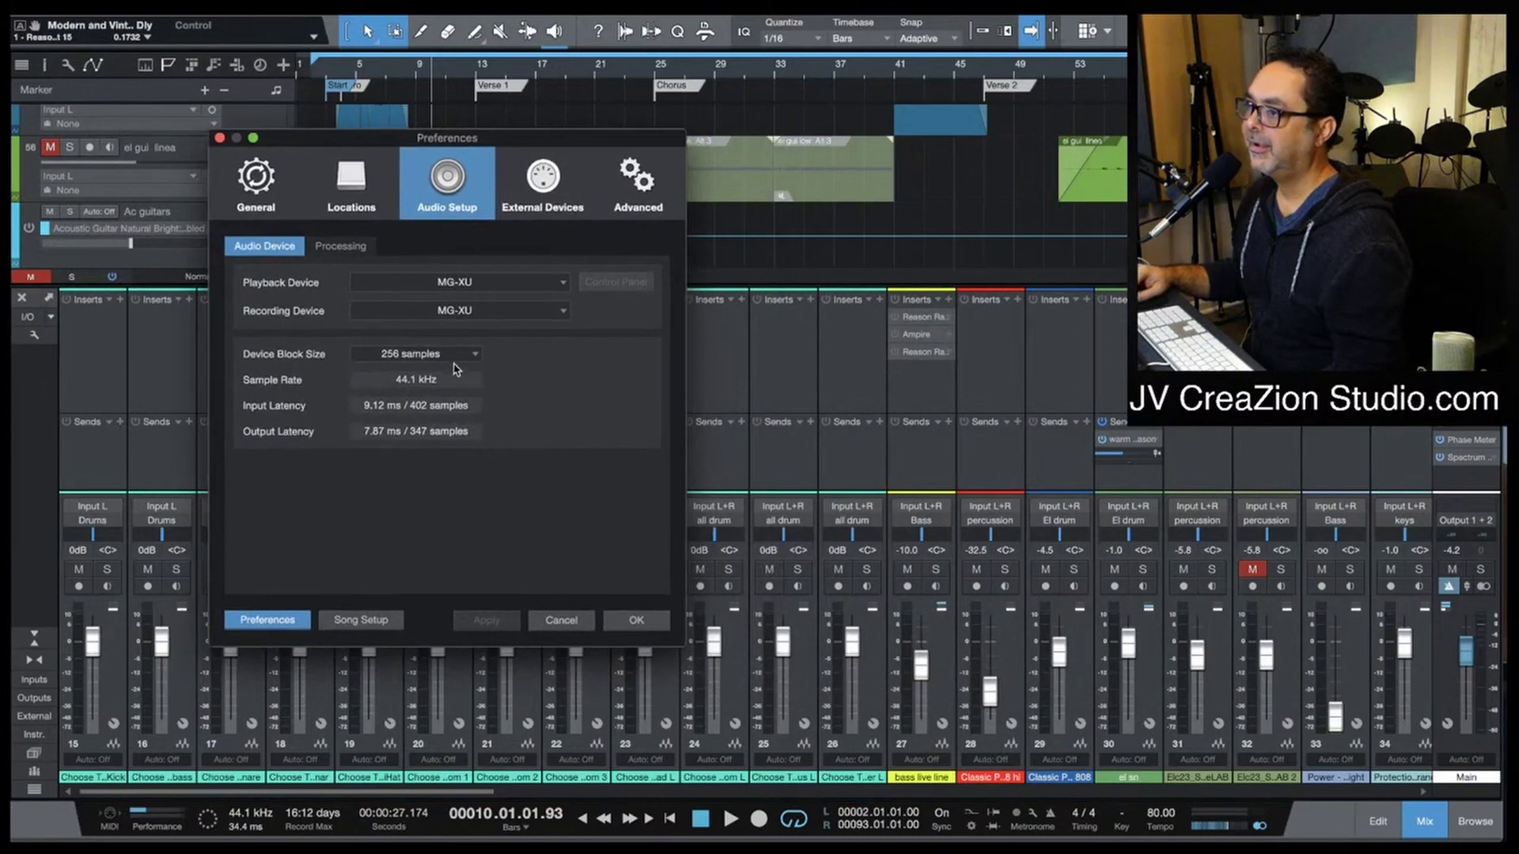
{"action": "left_click", "coordinate": [477, 355]}
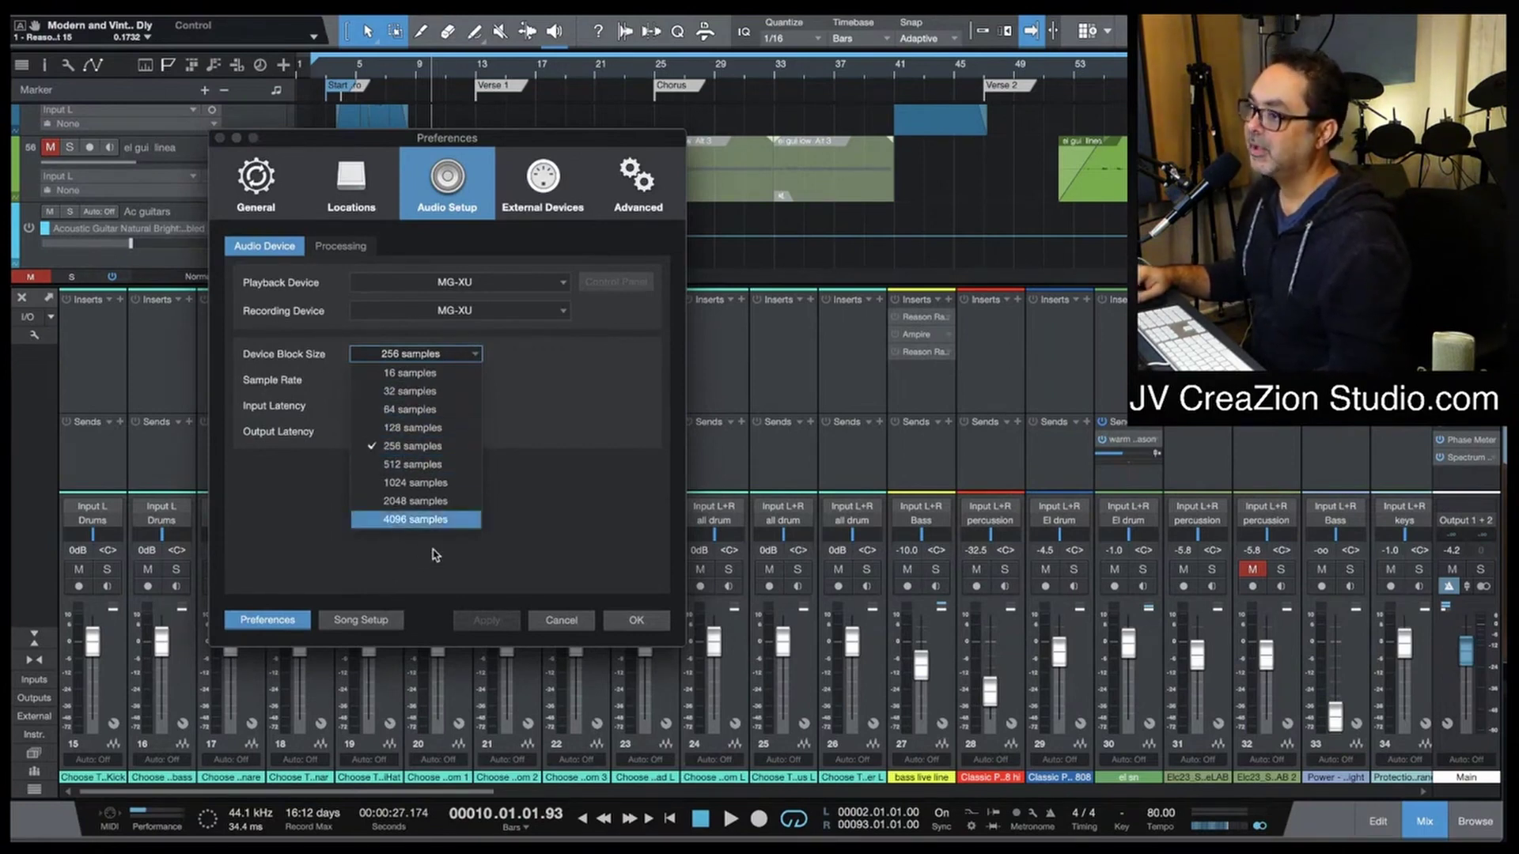
{"action": "left_click", "coordinate": [432, 522]}
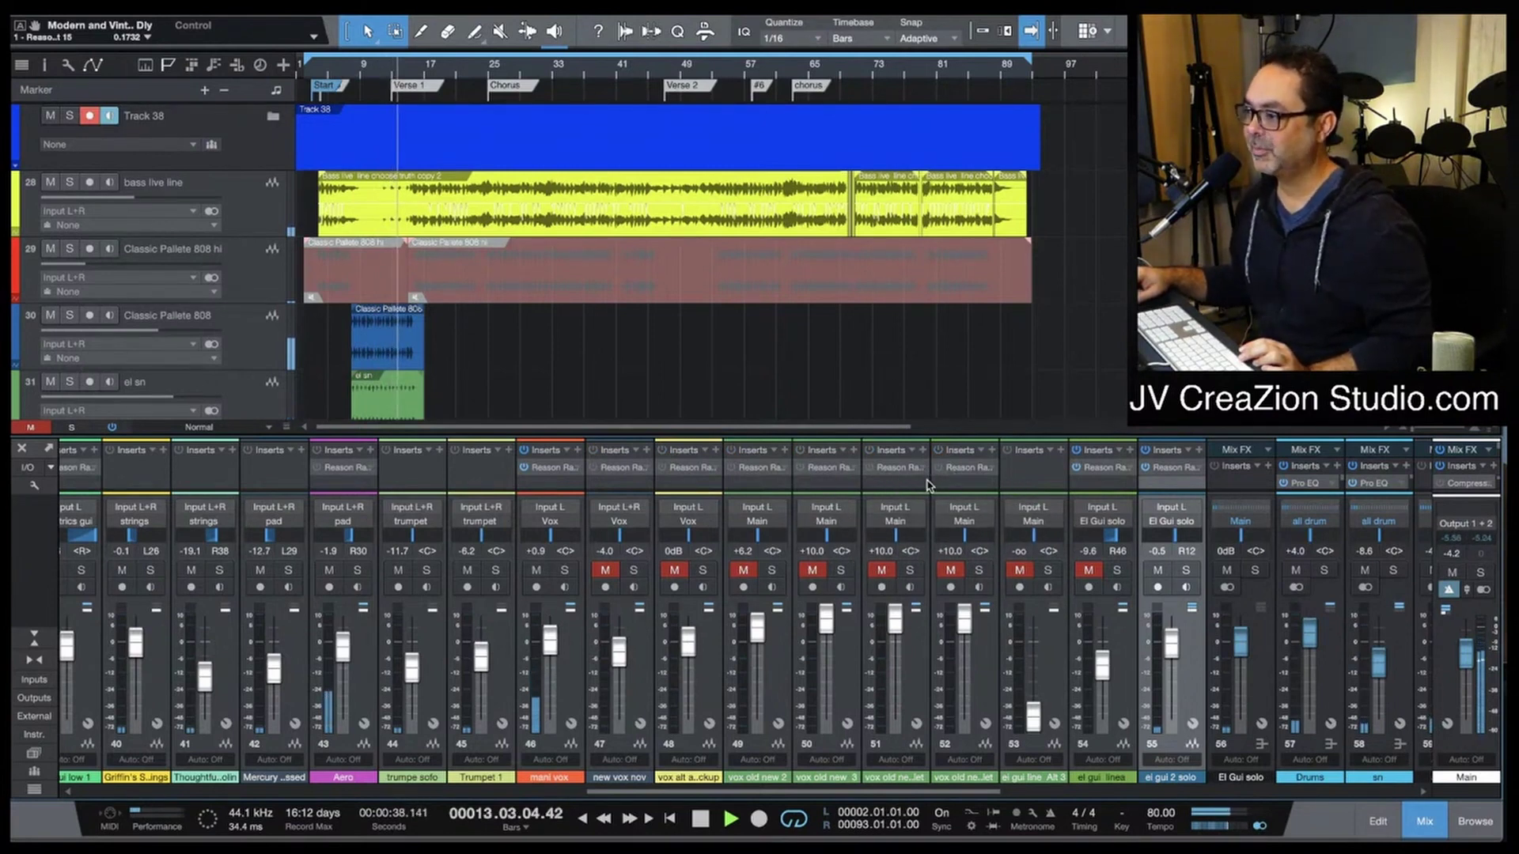
Step: Review the console channels, selecting the el gui linea channel along the way
{"action": "scroll", "coordinate": [927, 484], "scroll_direction": "right", "scroll_amount": 2}
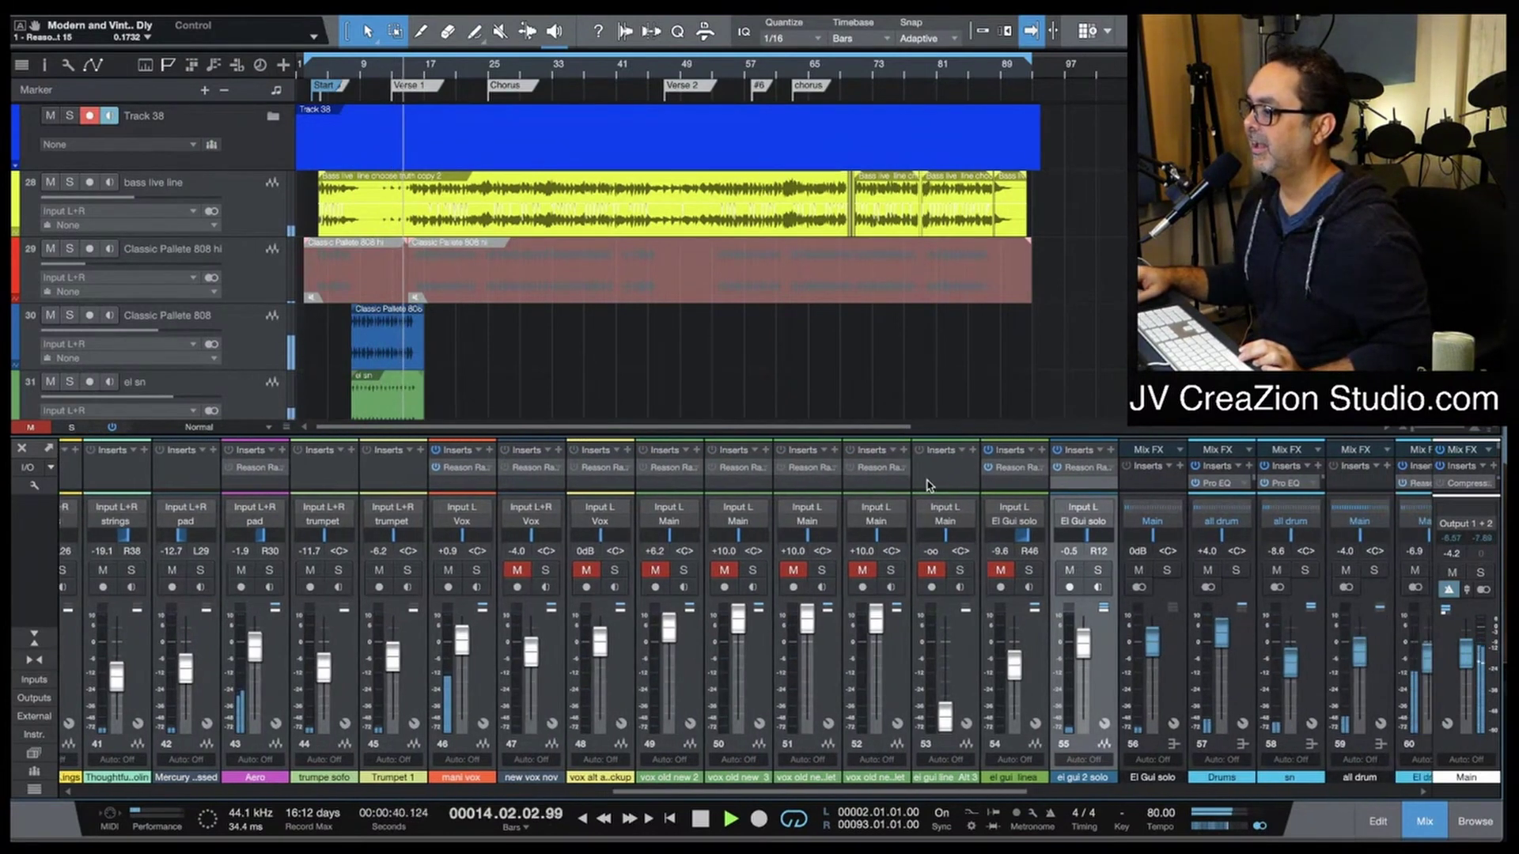
{"action": "scroll", "coordinate": [927, 484], "scroll_direction": "right", "scroll_amount": 2}
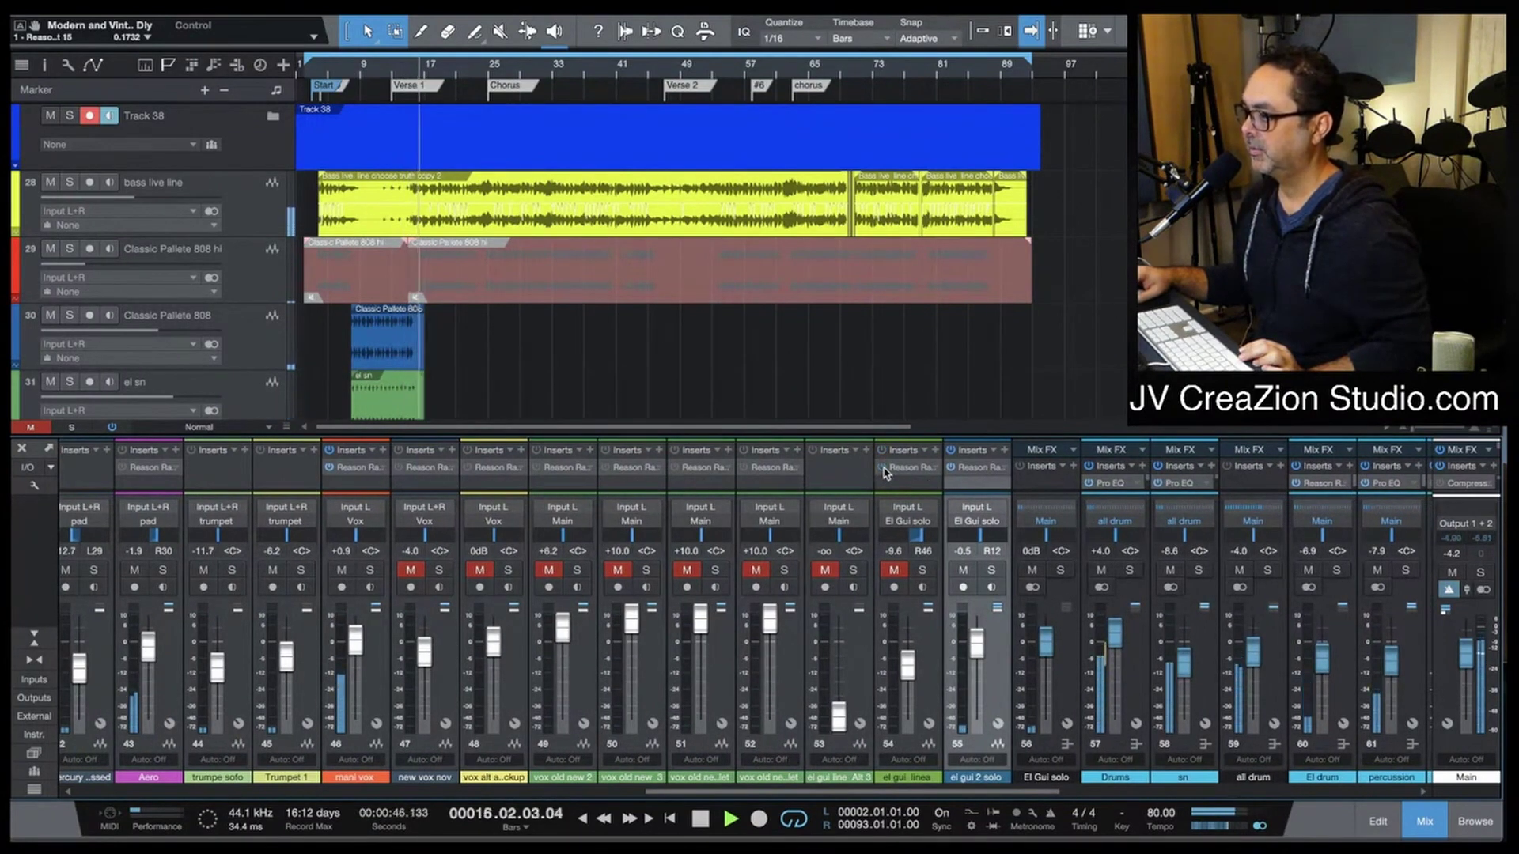
{"action": "left_click", "coordinate": [918, 690]}
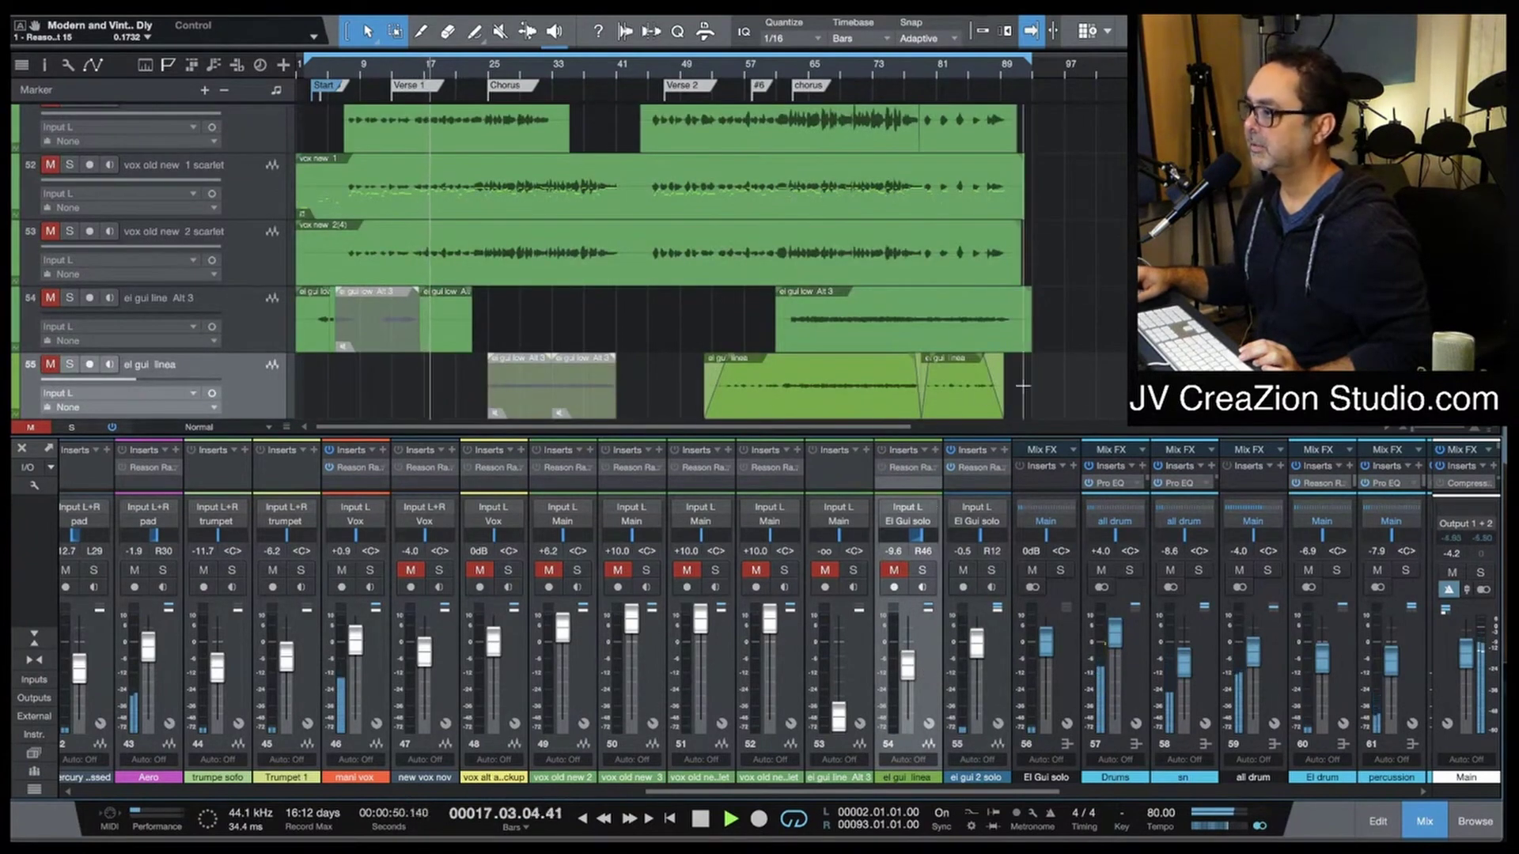
{"action": "scroll", "coordinate": [1149, 638], "scroll_direction": "right", "scroll_amount": 3}
{"action": "scroll", "coordinate": [1149, 637], "scroll_direction": "right", "scroll_amount": 6}
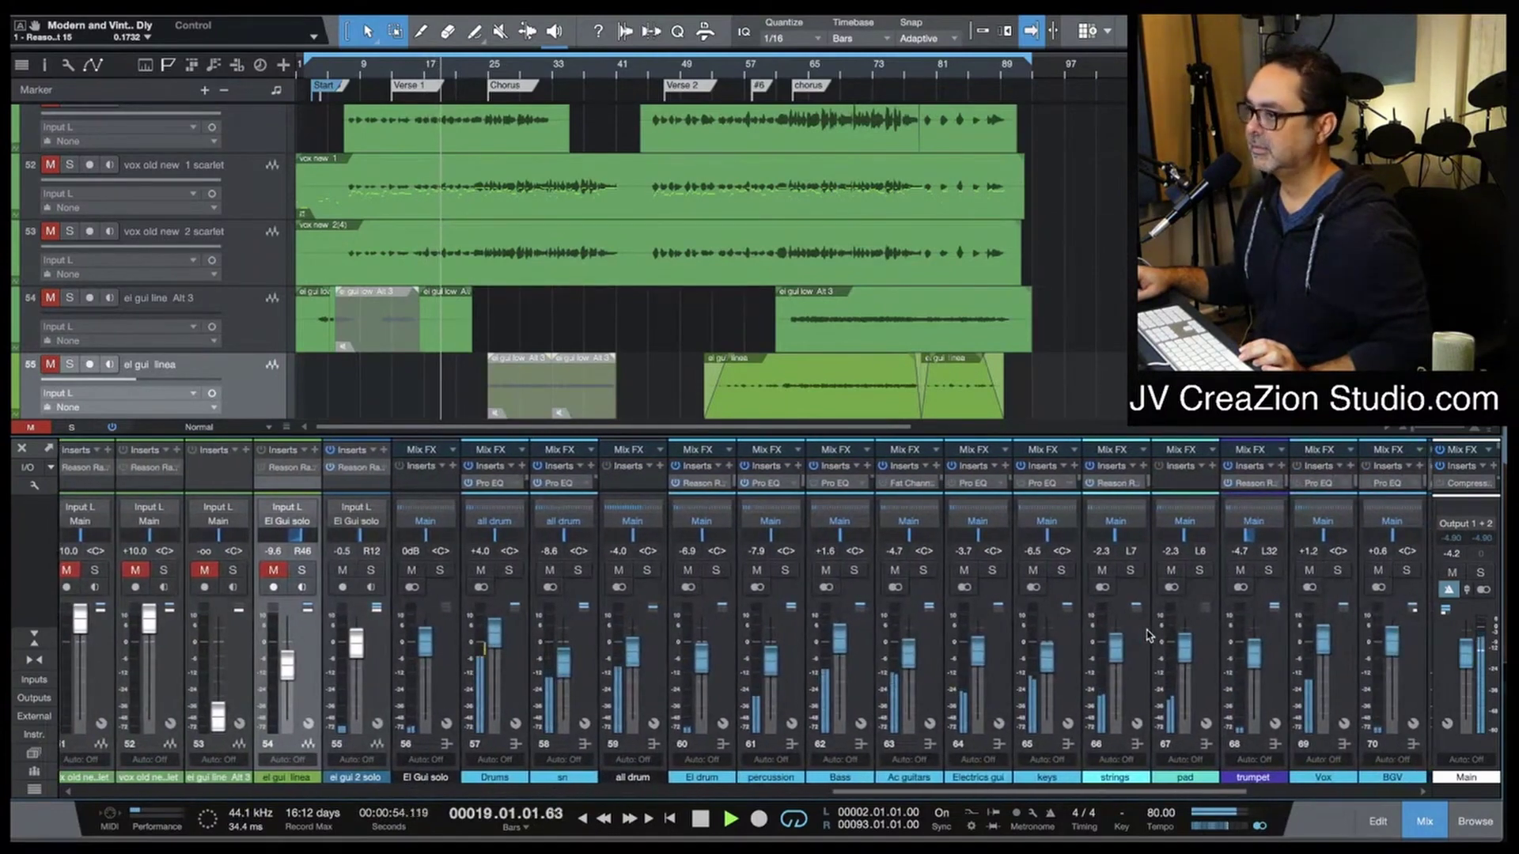
{"action": "scroll", "coordinate": [1151, 638], "scroll_direction": "right", "scroll_amount": 8}
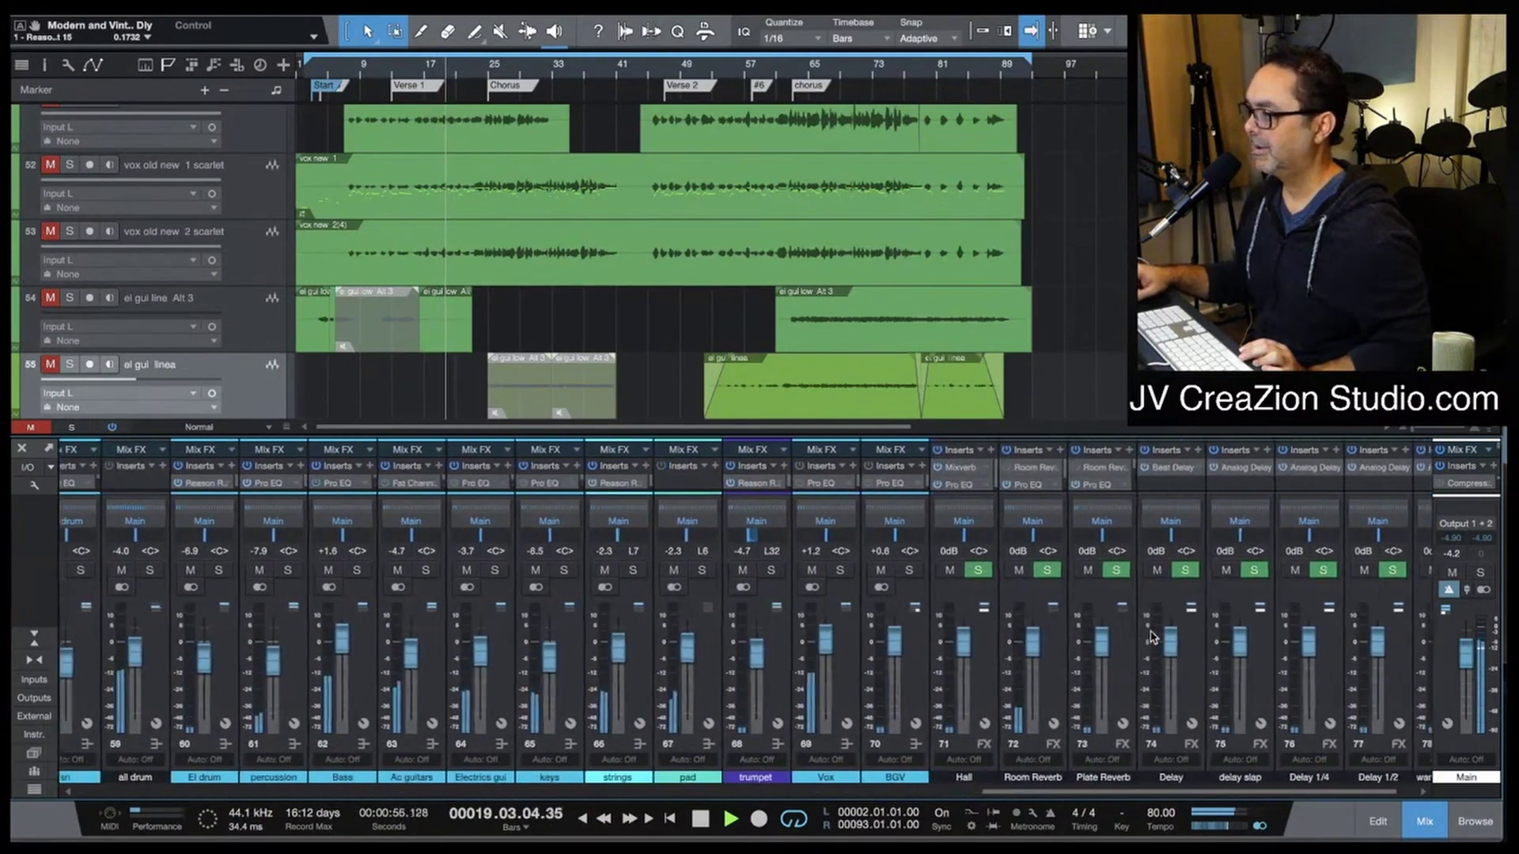
{"action": "scroll", "coordinate": [1151, 638], "scroll_direction": "right", "scroll_amount": 1}
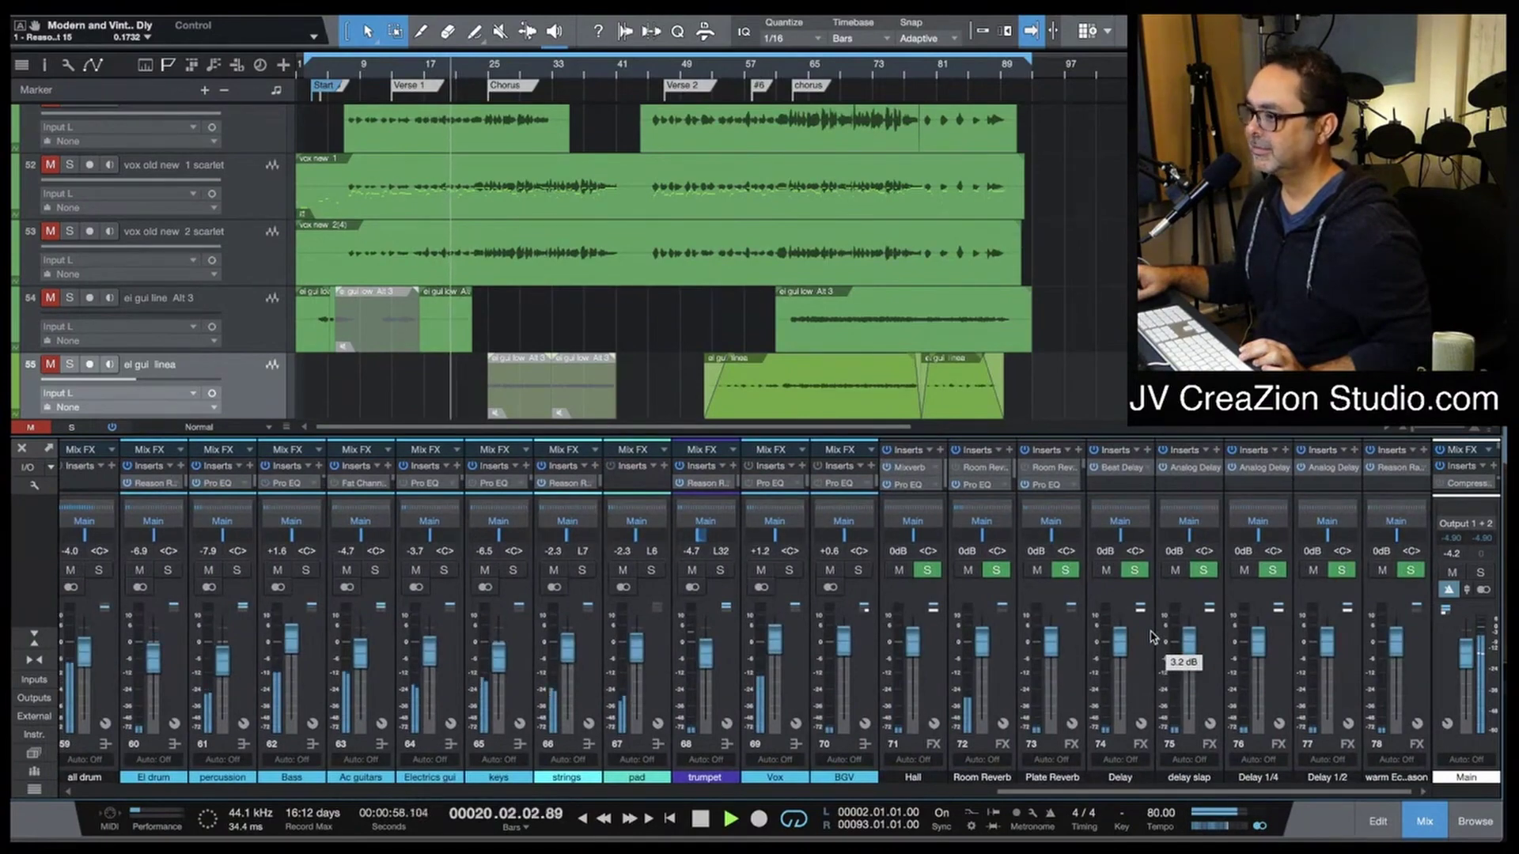
{"action": "scroll", "coordinate": [1151, 638], "scroll_direction": "left", "scroll_amount": 18}
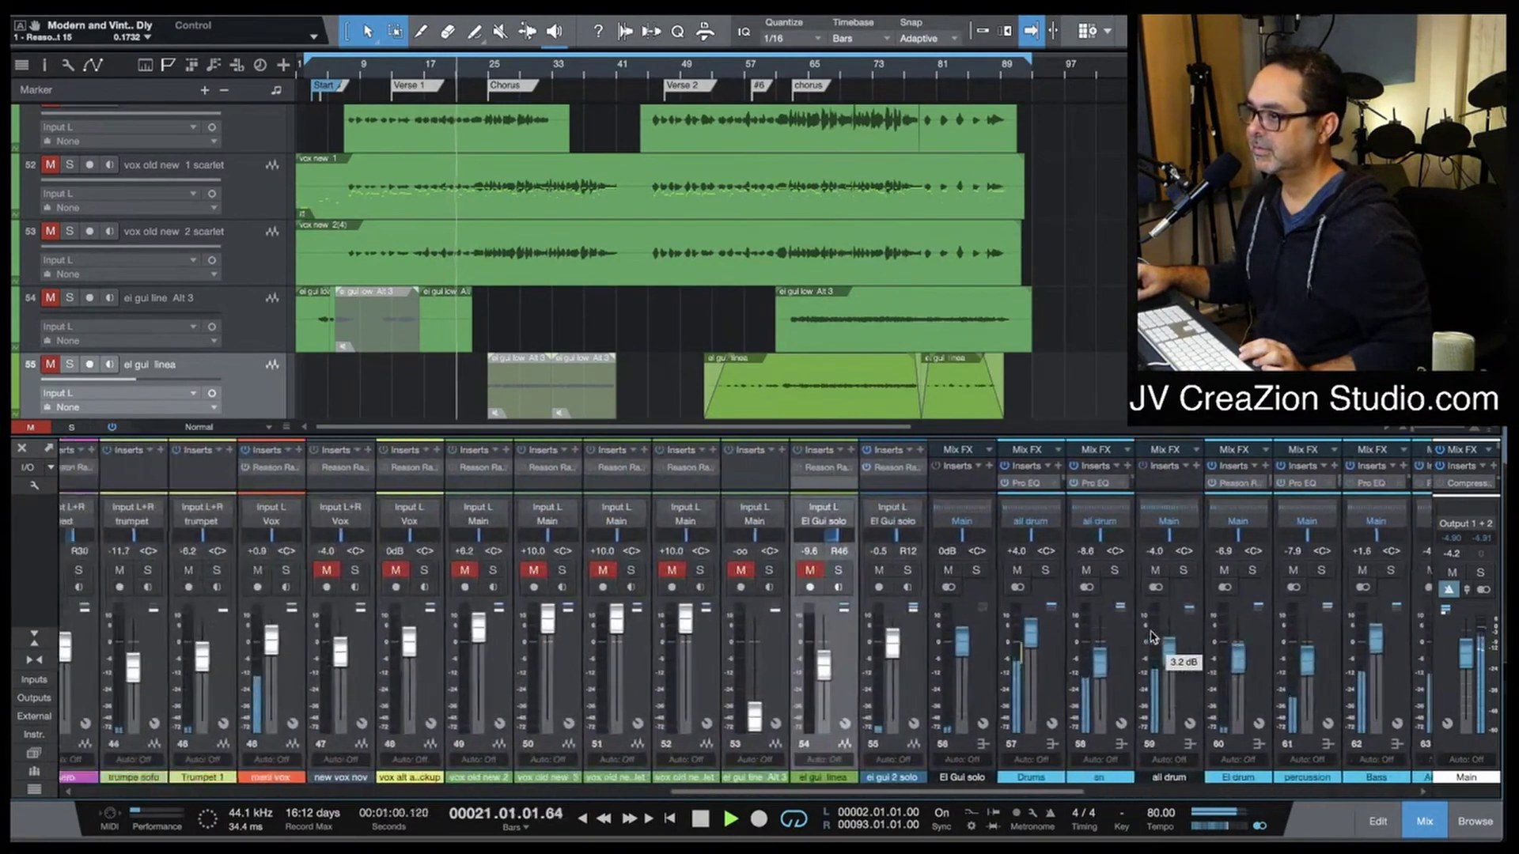
{"action": "scroll", "coordinate": [1151, 637], "scroll_direction": "left", "scroll_amount": 11}
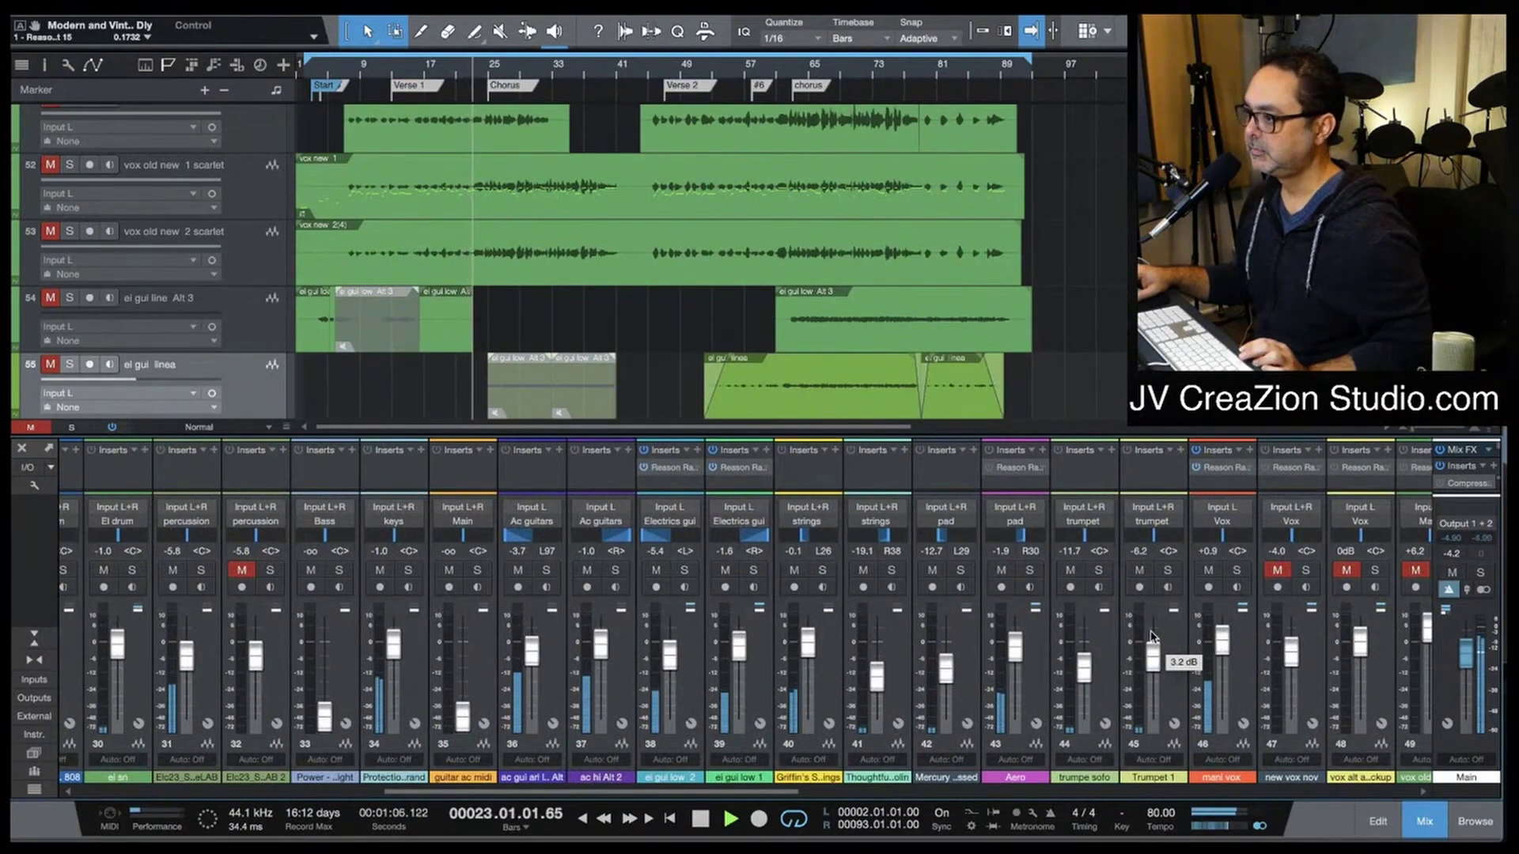
{"action": "scroll", "coordinate": [1151, 636], "scroll_direction": "left", "scroll_amount": 9}
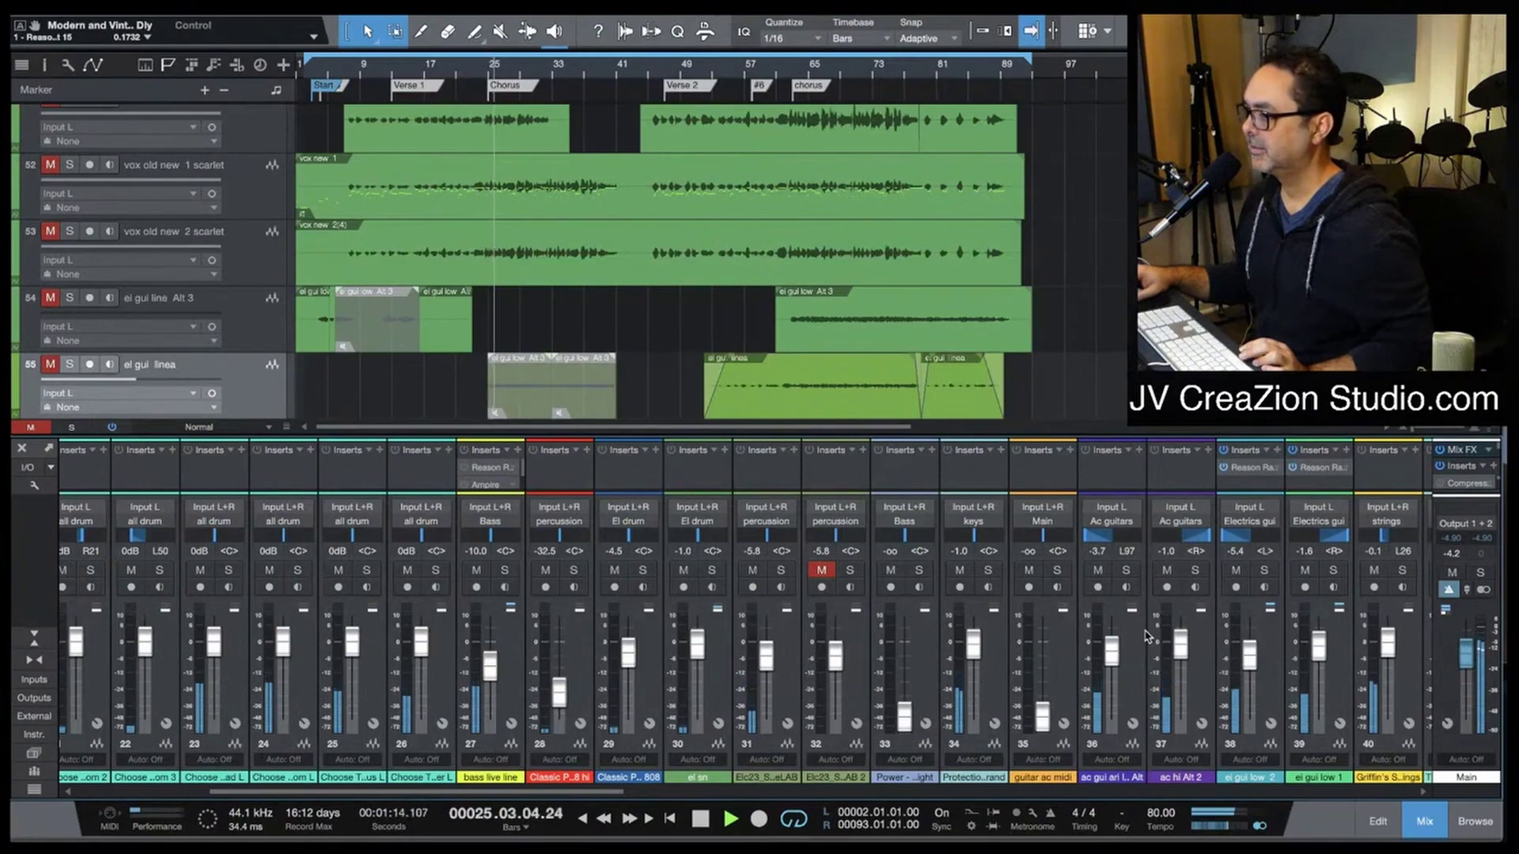
Step: Raise the mani vox channel volume from +0.9 to +1.2 dB
{"action": "scroll", "coordinate": [1145, 635], "scroll_direction": "down", "scroll_amount": 5}
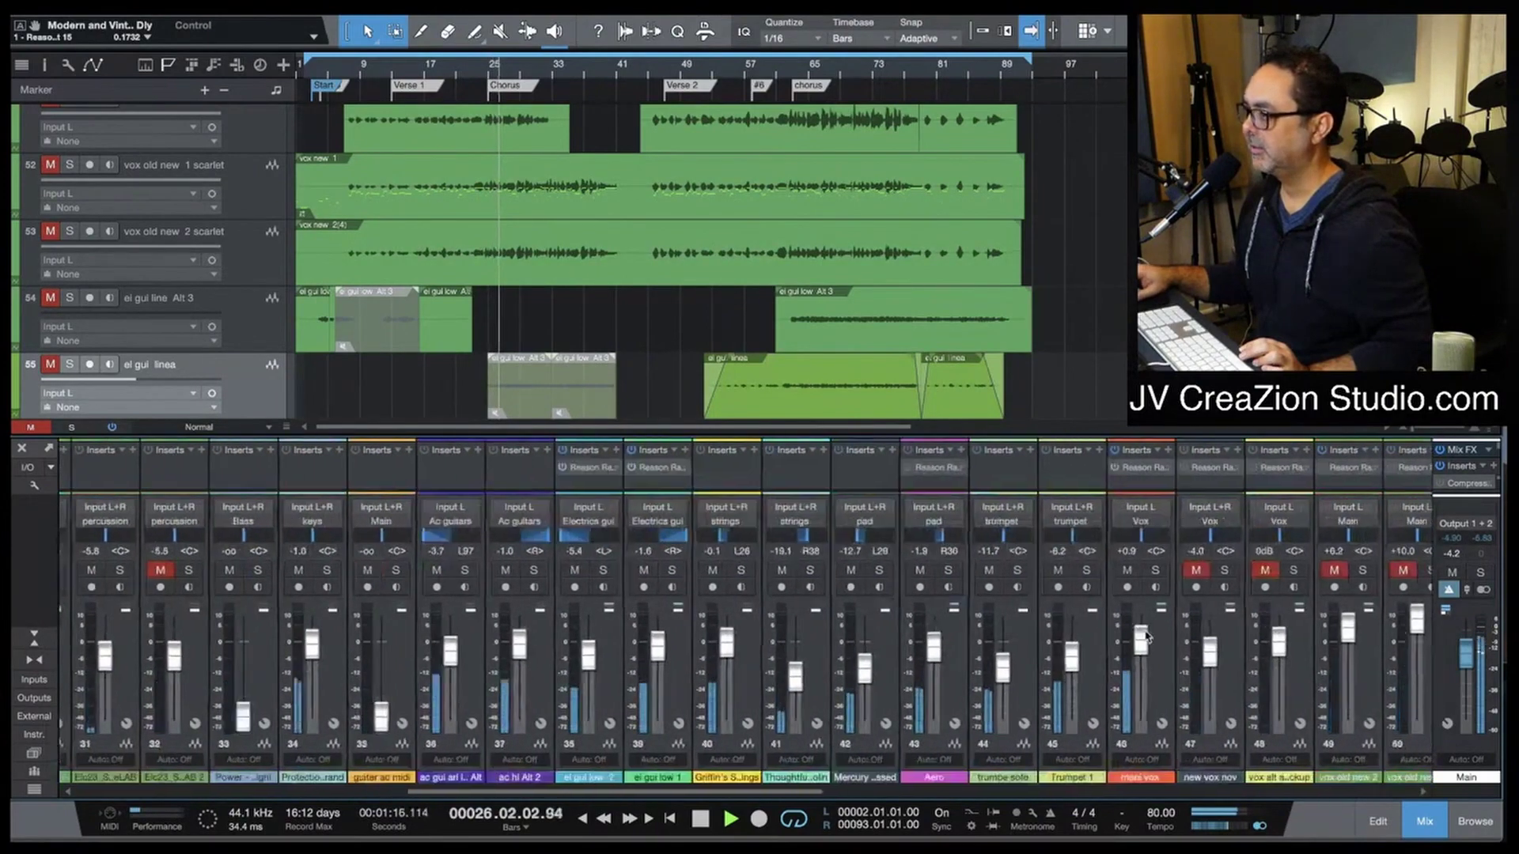
{"action": "scroll", "coordinate": [1144, 636], "scroll_direction": "down", "scroll_amount": 5}
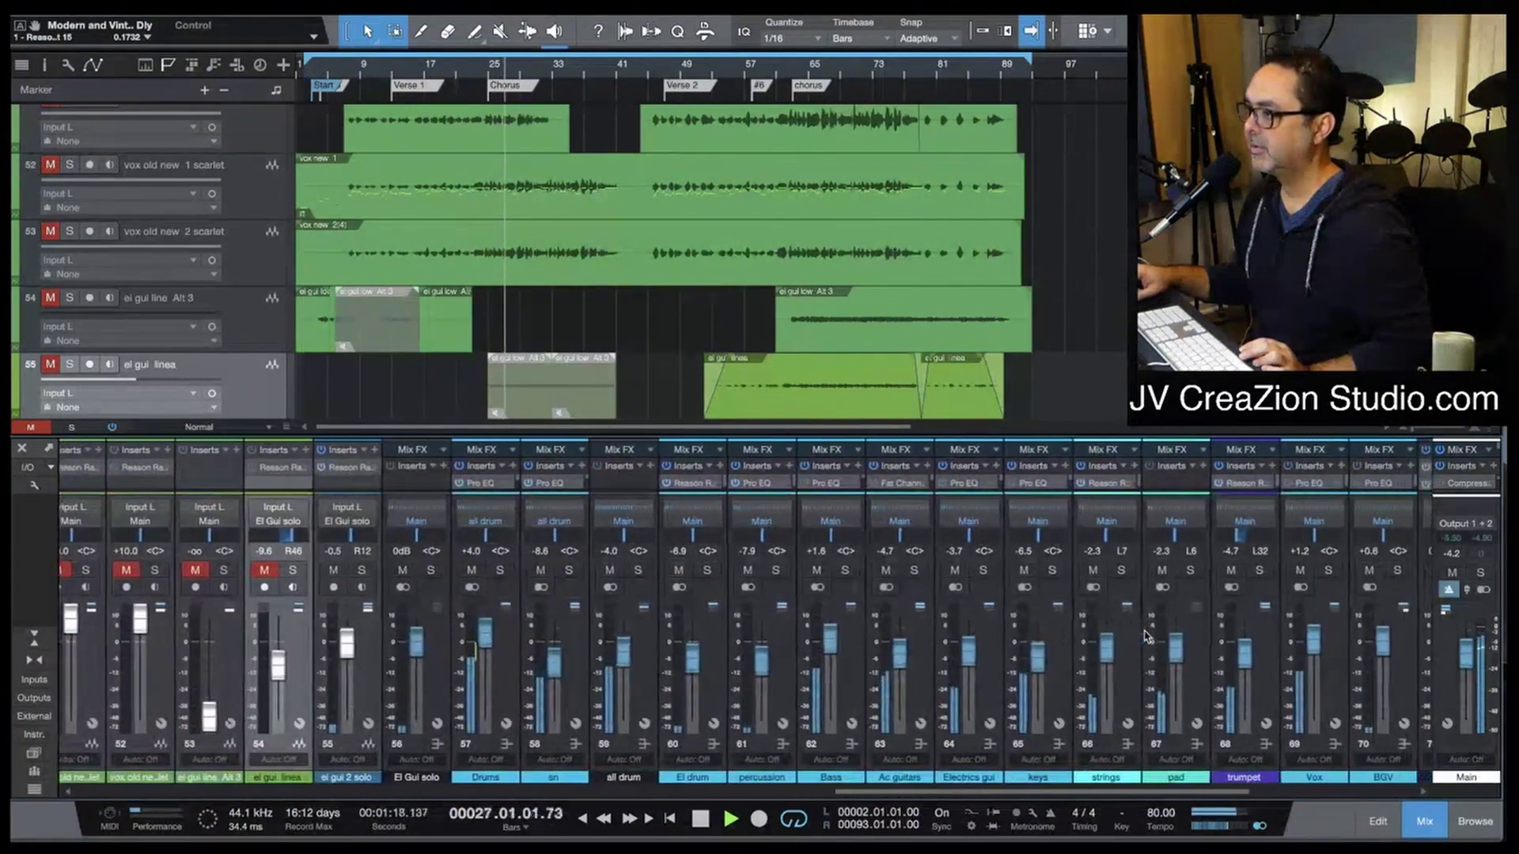
{"action": "scroll", "coordinate": [1145, 636], "scroll_direction": "down", "scroll_amount": 3}
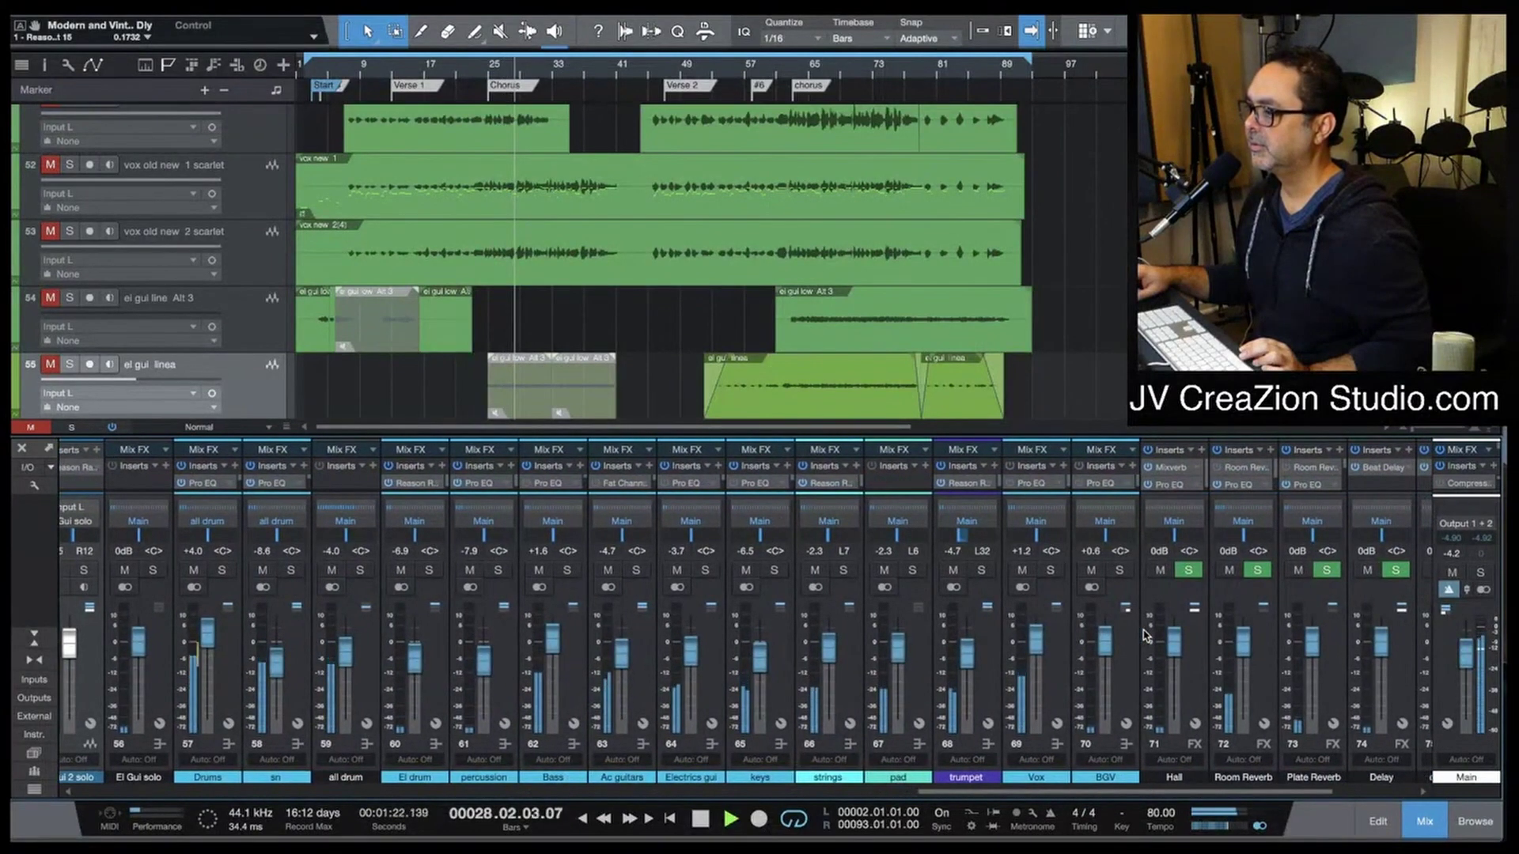
{"action": "scroll", "coordinate": [1145, 635], "scroll_direction": "down", "scroll_amount": 2}
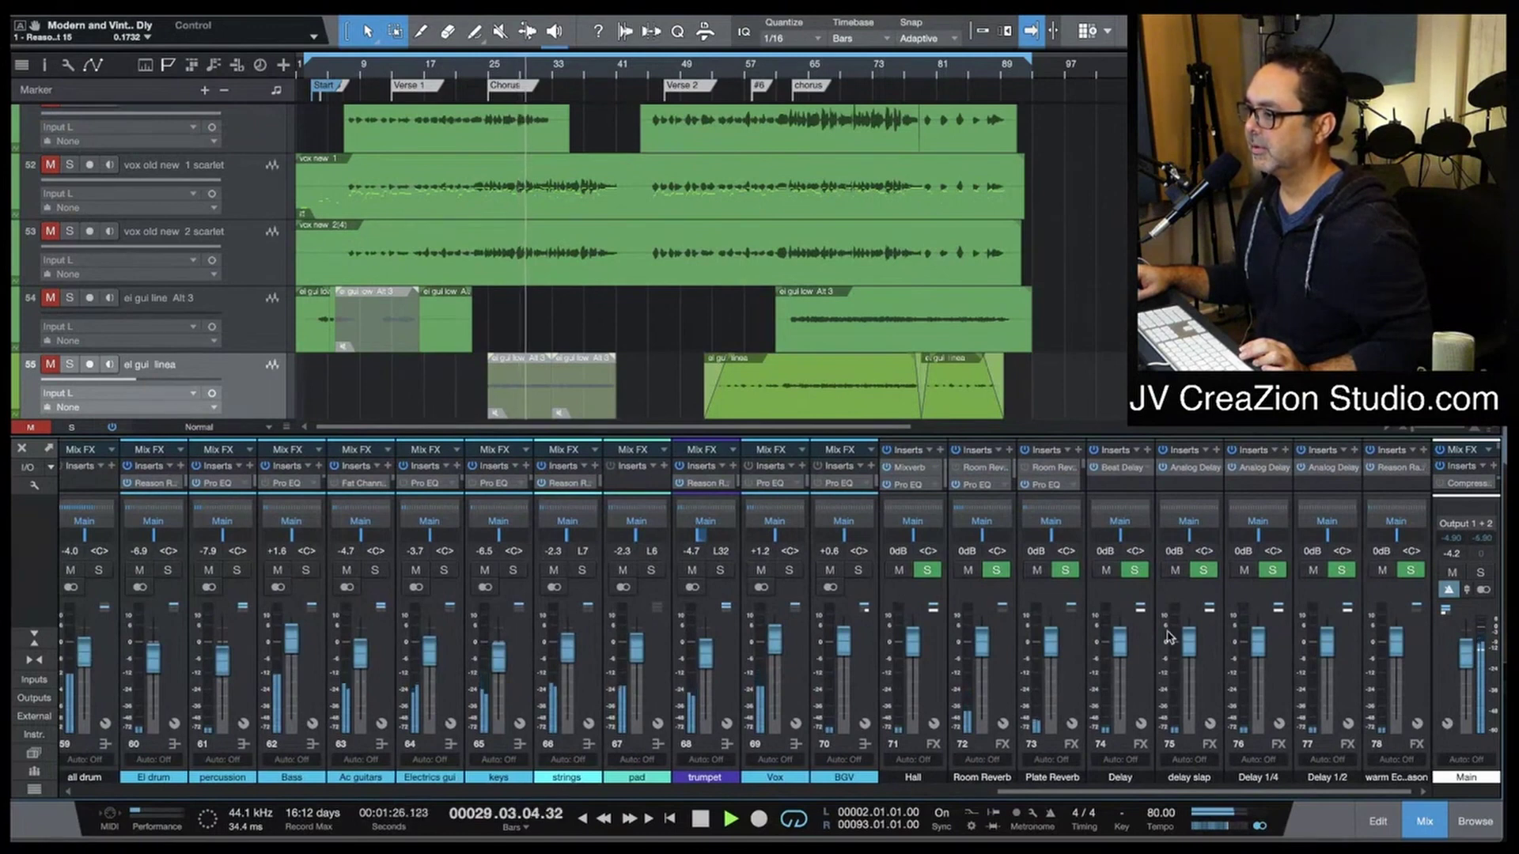
{"action": "scroll", "coordinate": [796, 668], "scroll_direction": "up", "scroll_amount": 1}
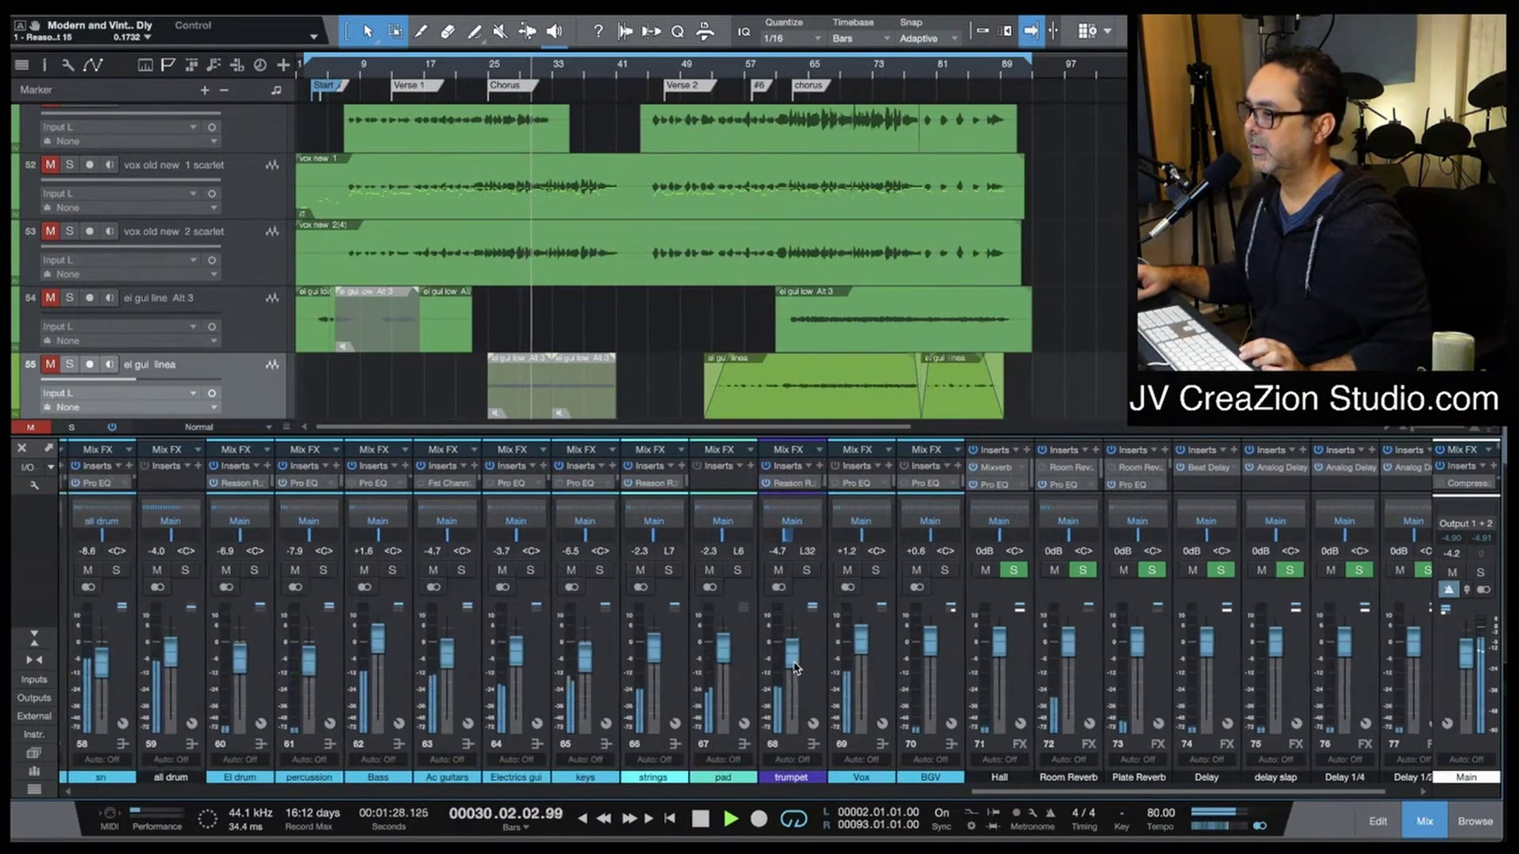
{"action": "scroll", "coordinate": [796, 669], "scroll_direction": "up", "scroll_amount": 5}
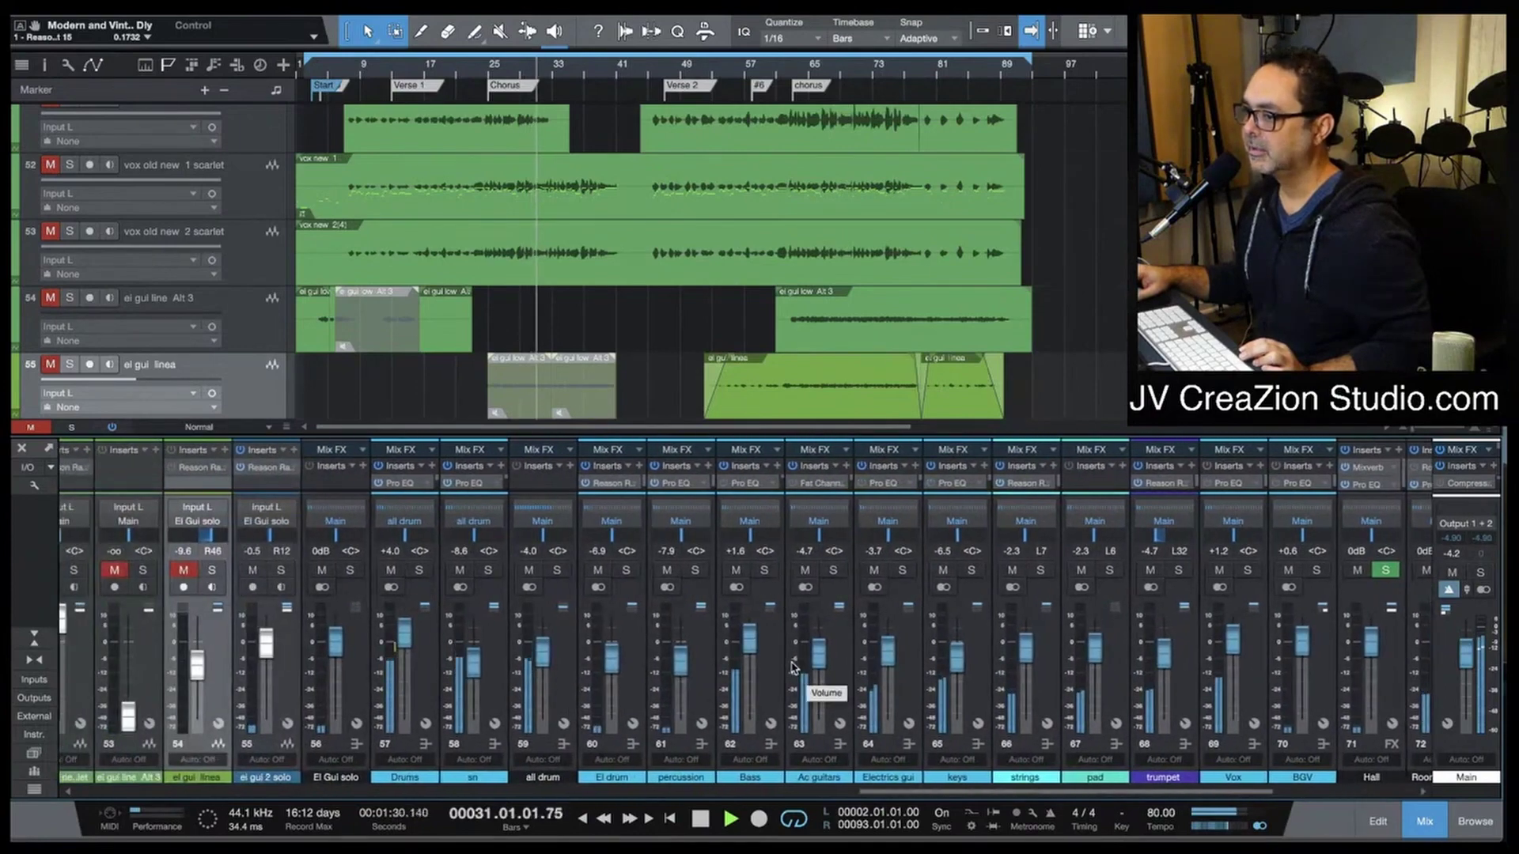
{"action": "scroll", "coordinate": [793, 668], "scroll_direction": "up", "scroll_amount": 4}
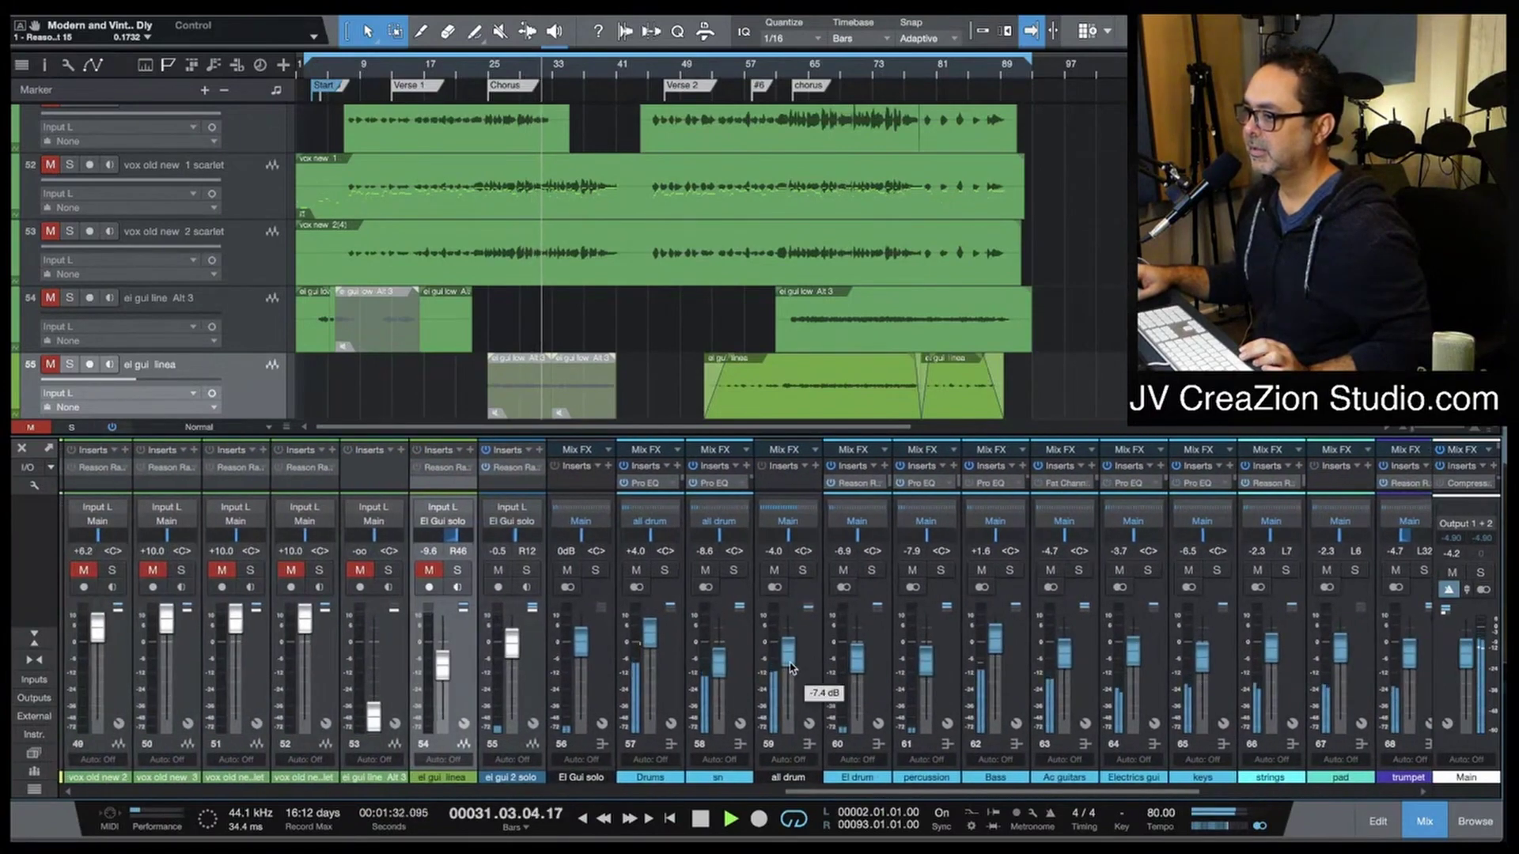
{"action": "scroll", "coordinate": [791, 669], "scroll_direction": "up", "scroll_amount": 9}
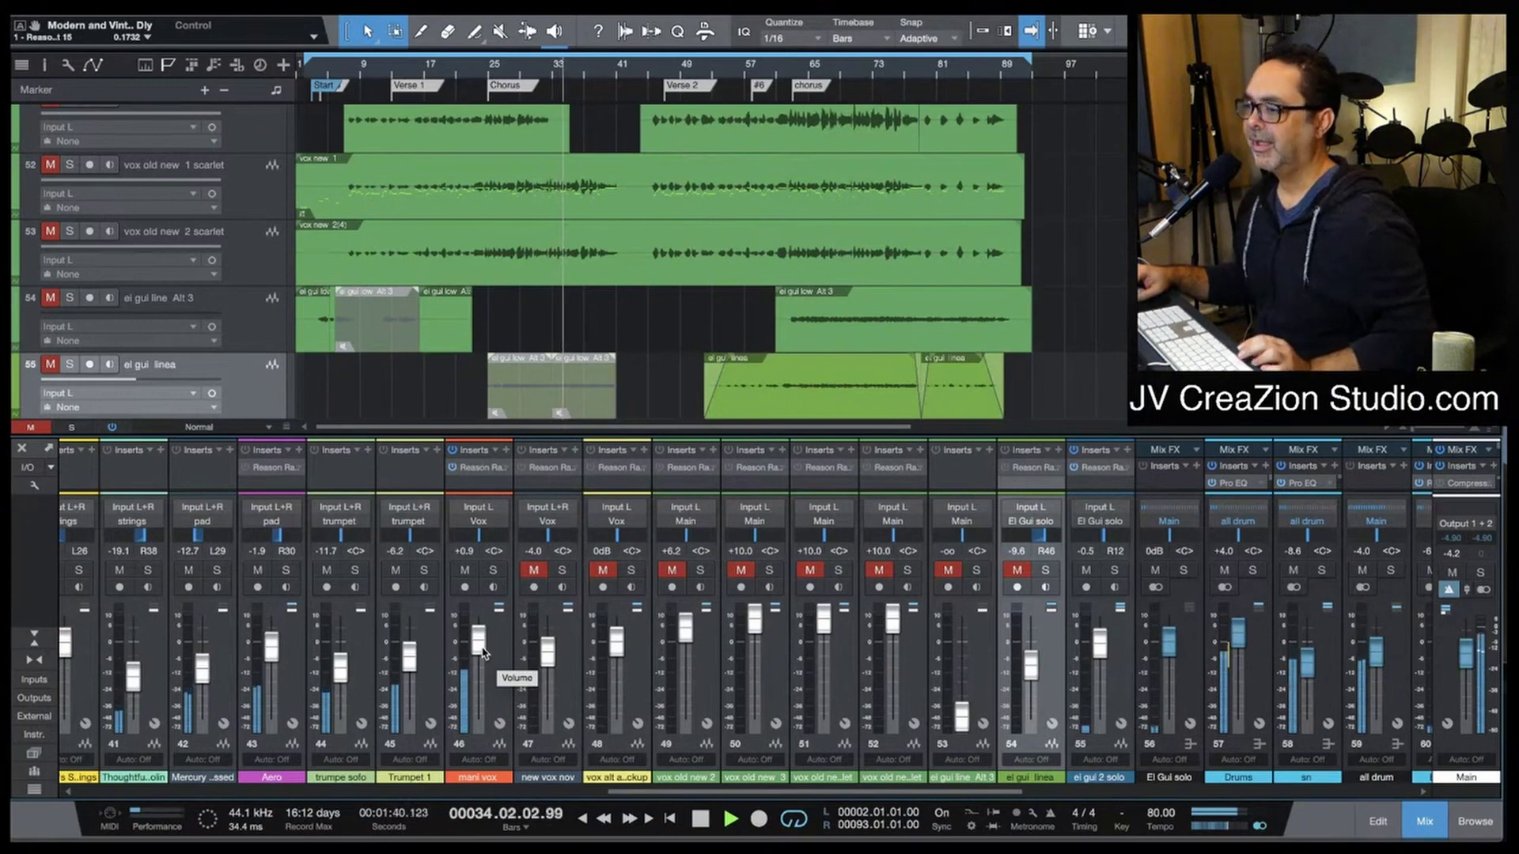
{"action": "left_click", "coordinate": [483, 653]}
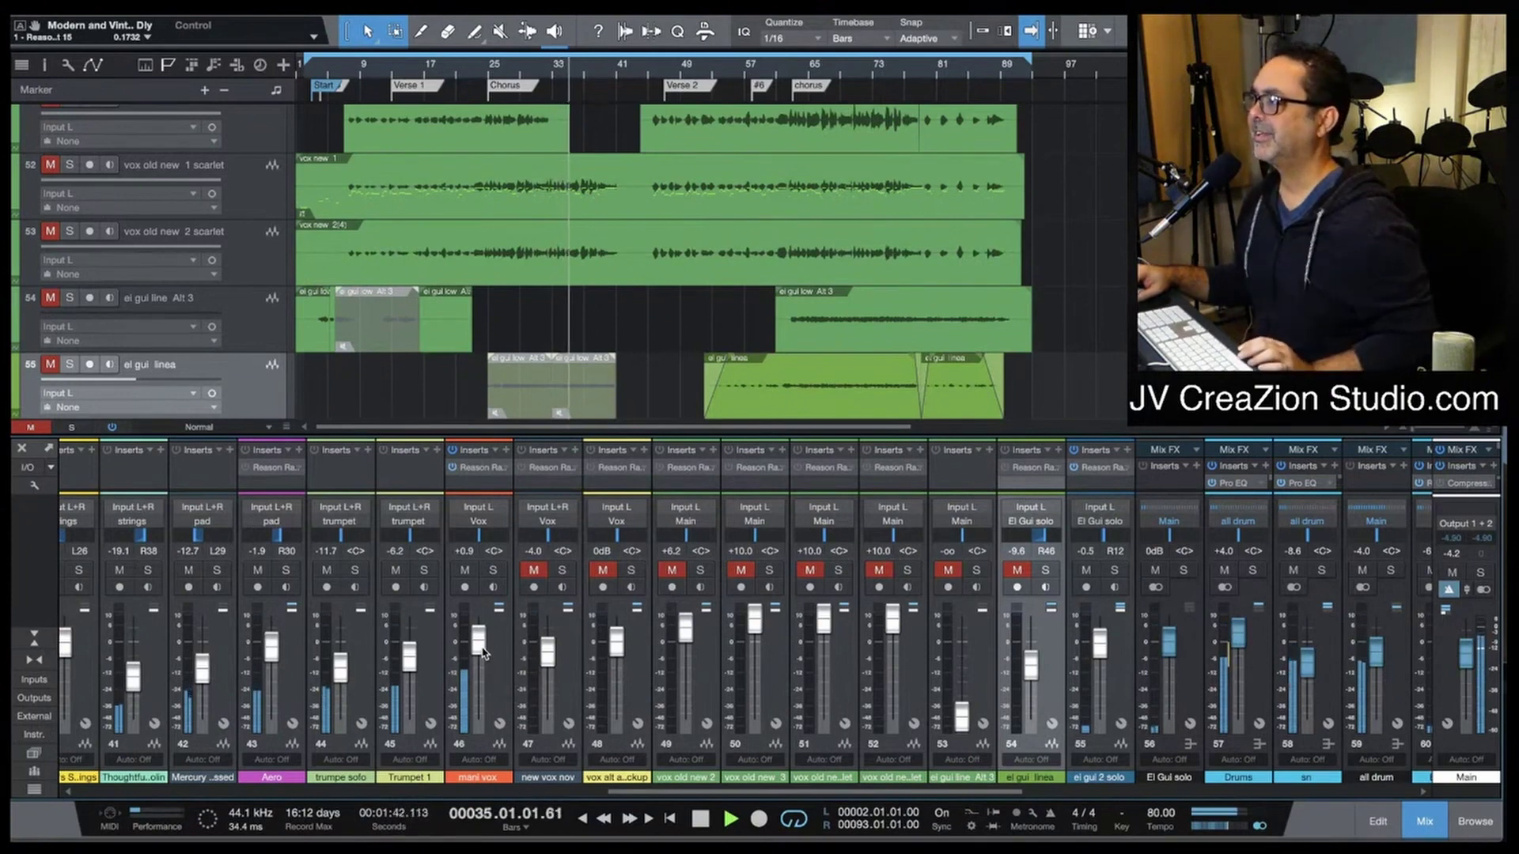
{"action": "scroll", "coordinate": [483, 653], "scroll_direction": "up", "scroll_amount": 3}
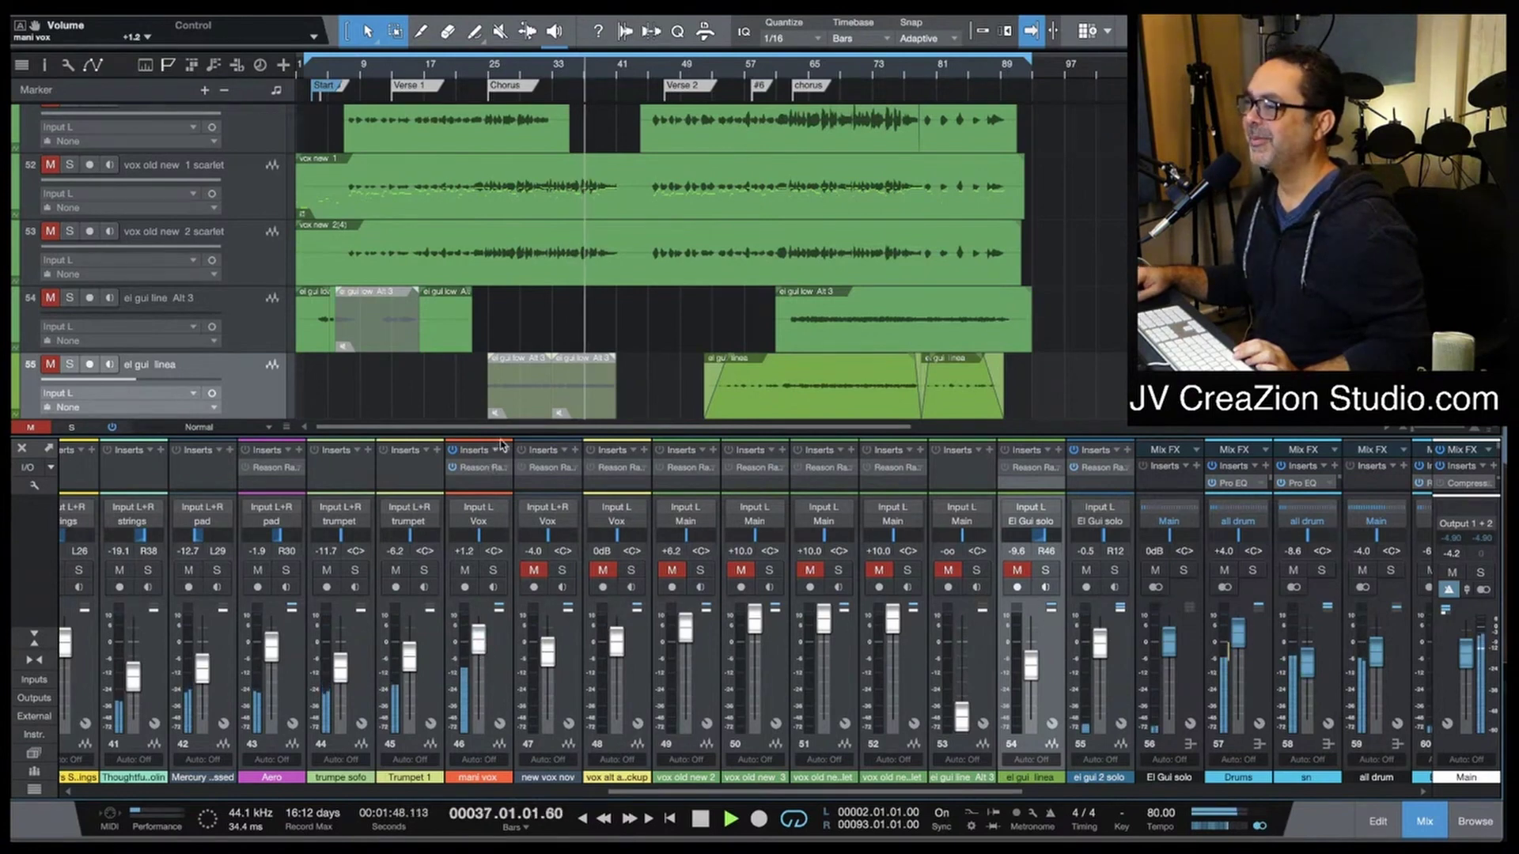
Step: Enlarge the console with taller faders and push mani vox to +1.4 dB
{"action": "left_click_drag", "start_coordinate": [502, 434], "coordinate": [502, 193]}
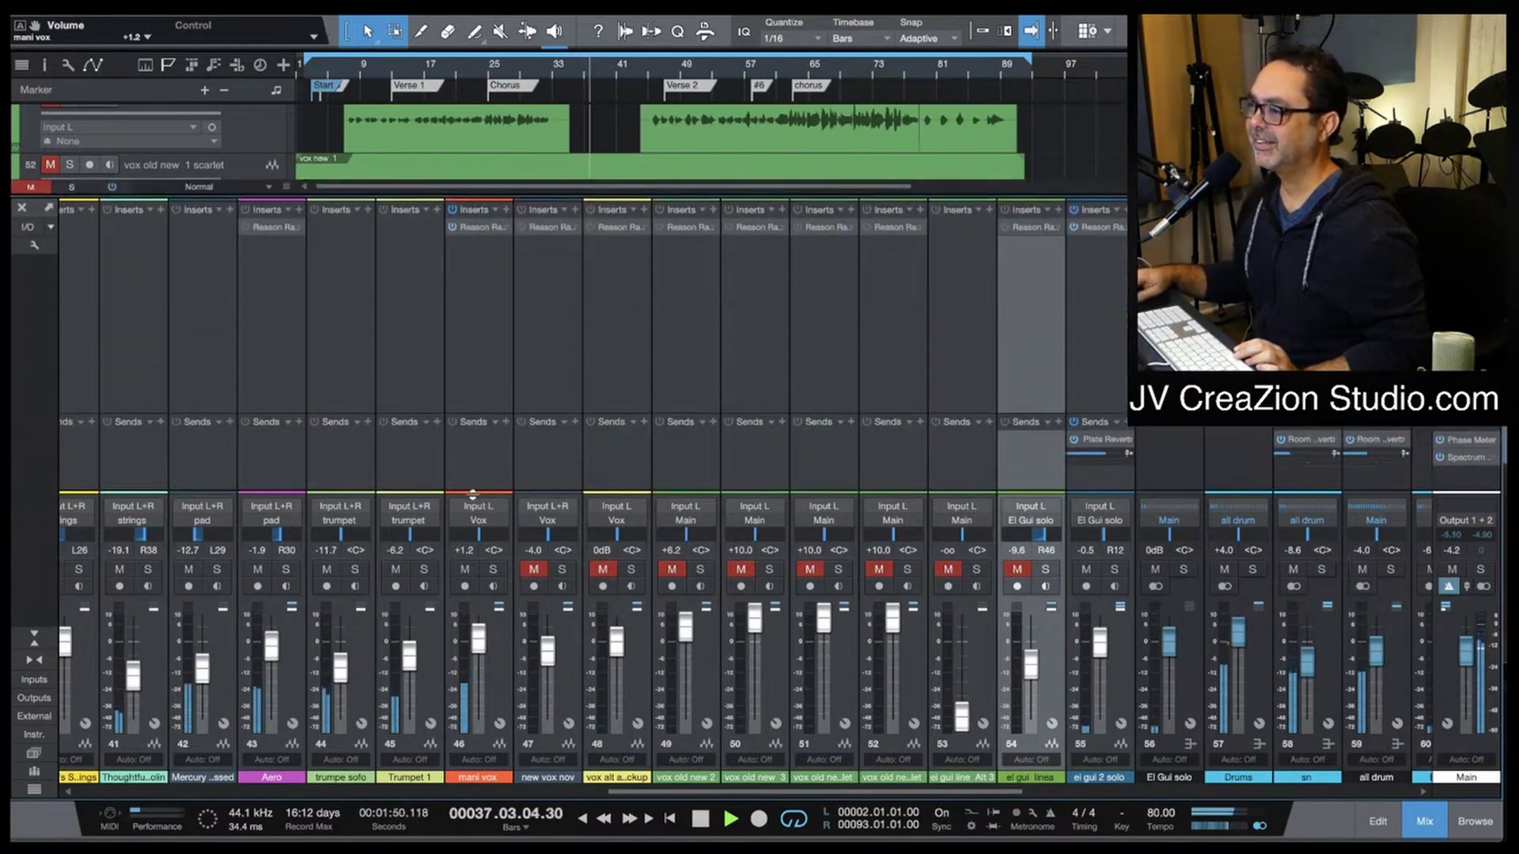
{"action": "left_click_drag", "start_coordinate": [485, 498], "coordinate": [491, 193]}
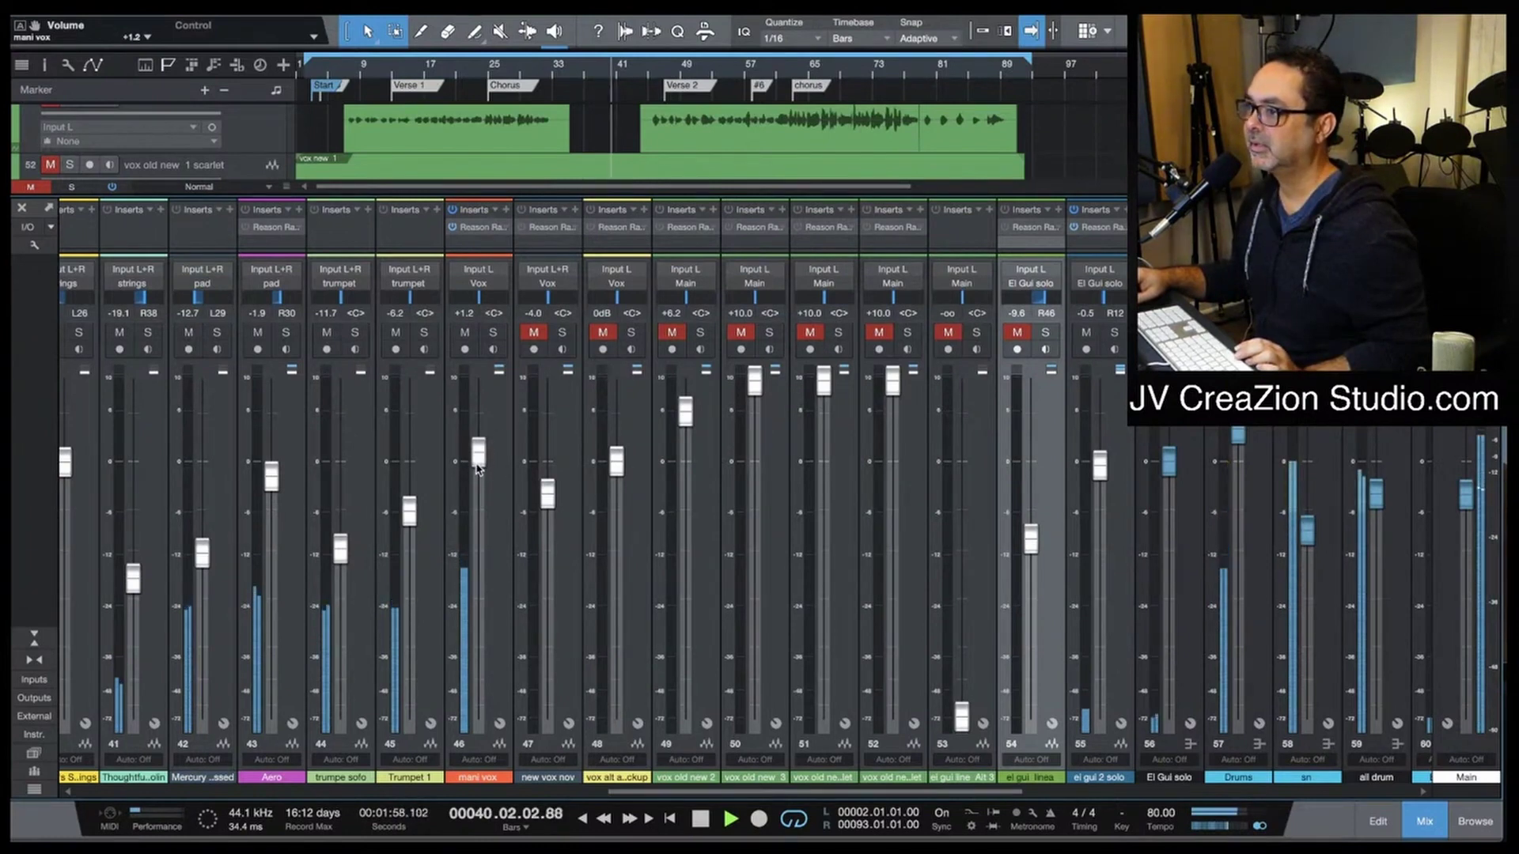
{"action": "left_click_drag", "start_coordinate": [479, 463], "coordinate": [478, 459]}
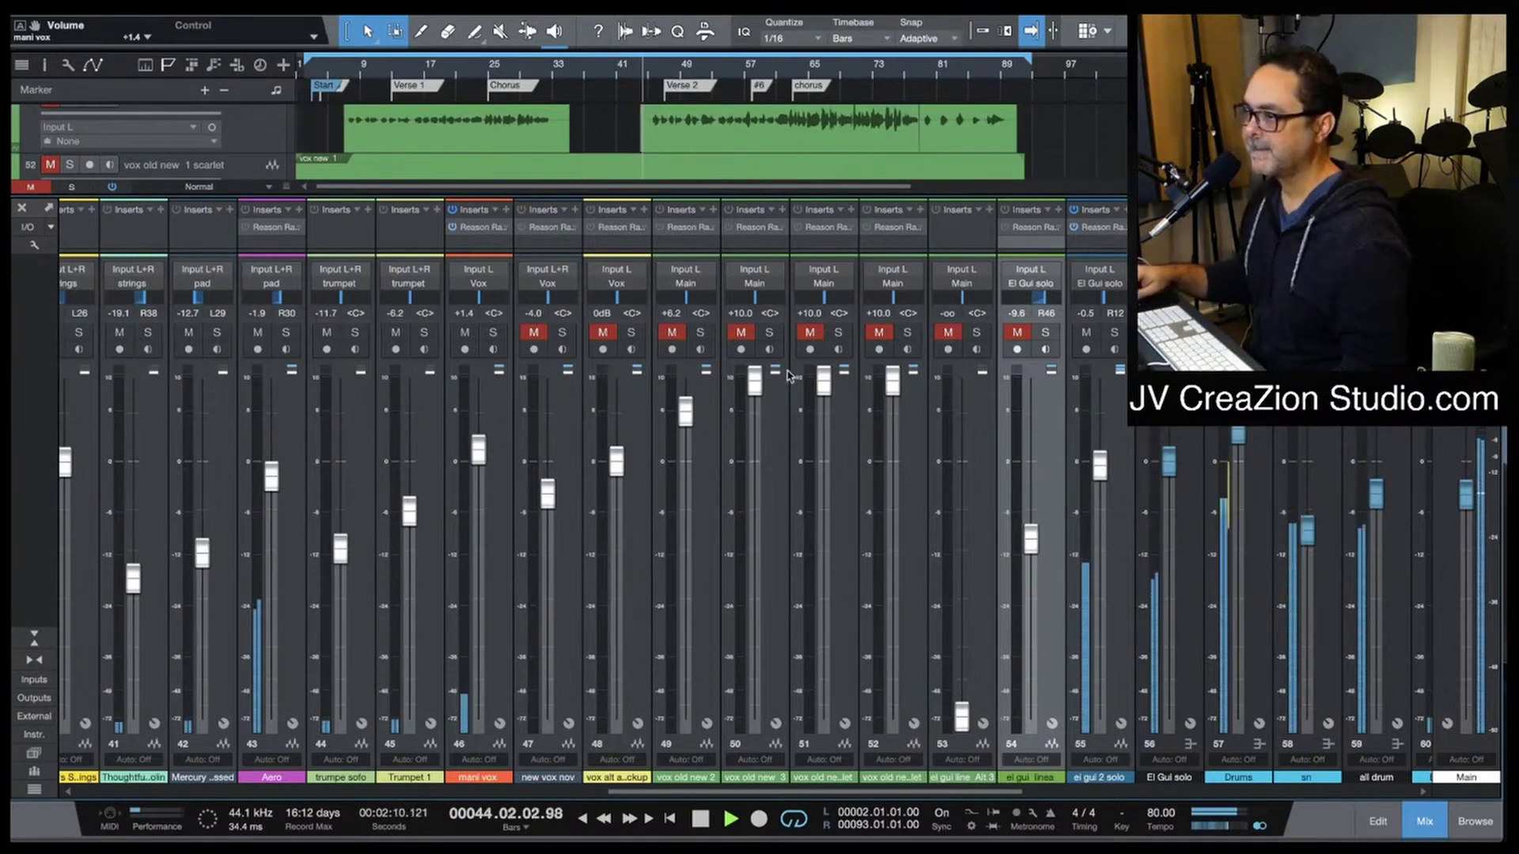
Step: Fine-tune the mani vox fader to +1.7 dB while the song plays
{"action": "mouse_move", "coordinate": [533, 491]}
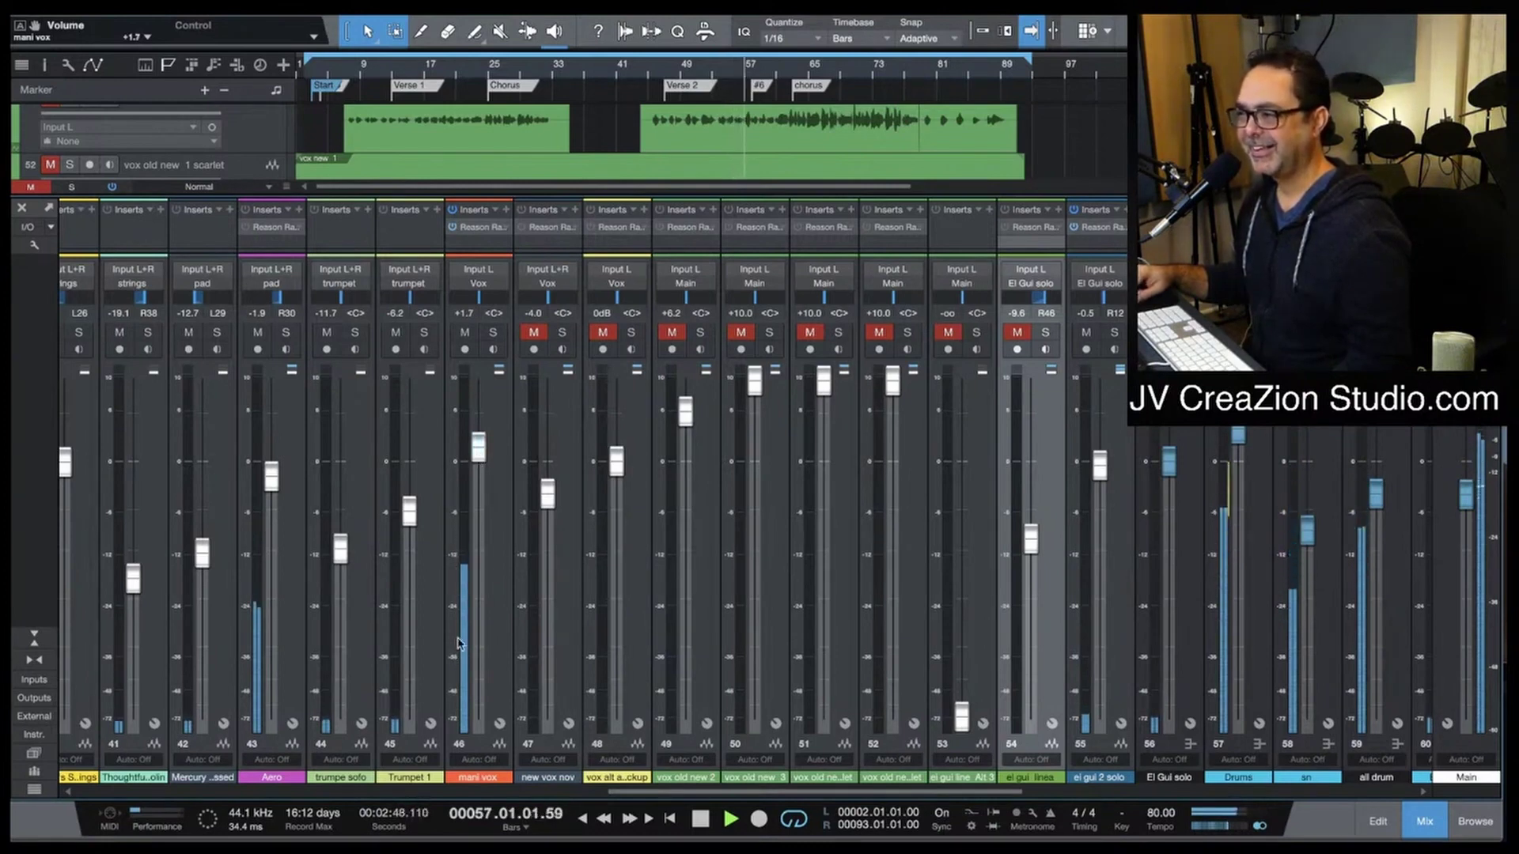
{"action": "mouse_move", "coordinate": [470, 567]}
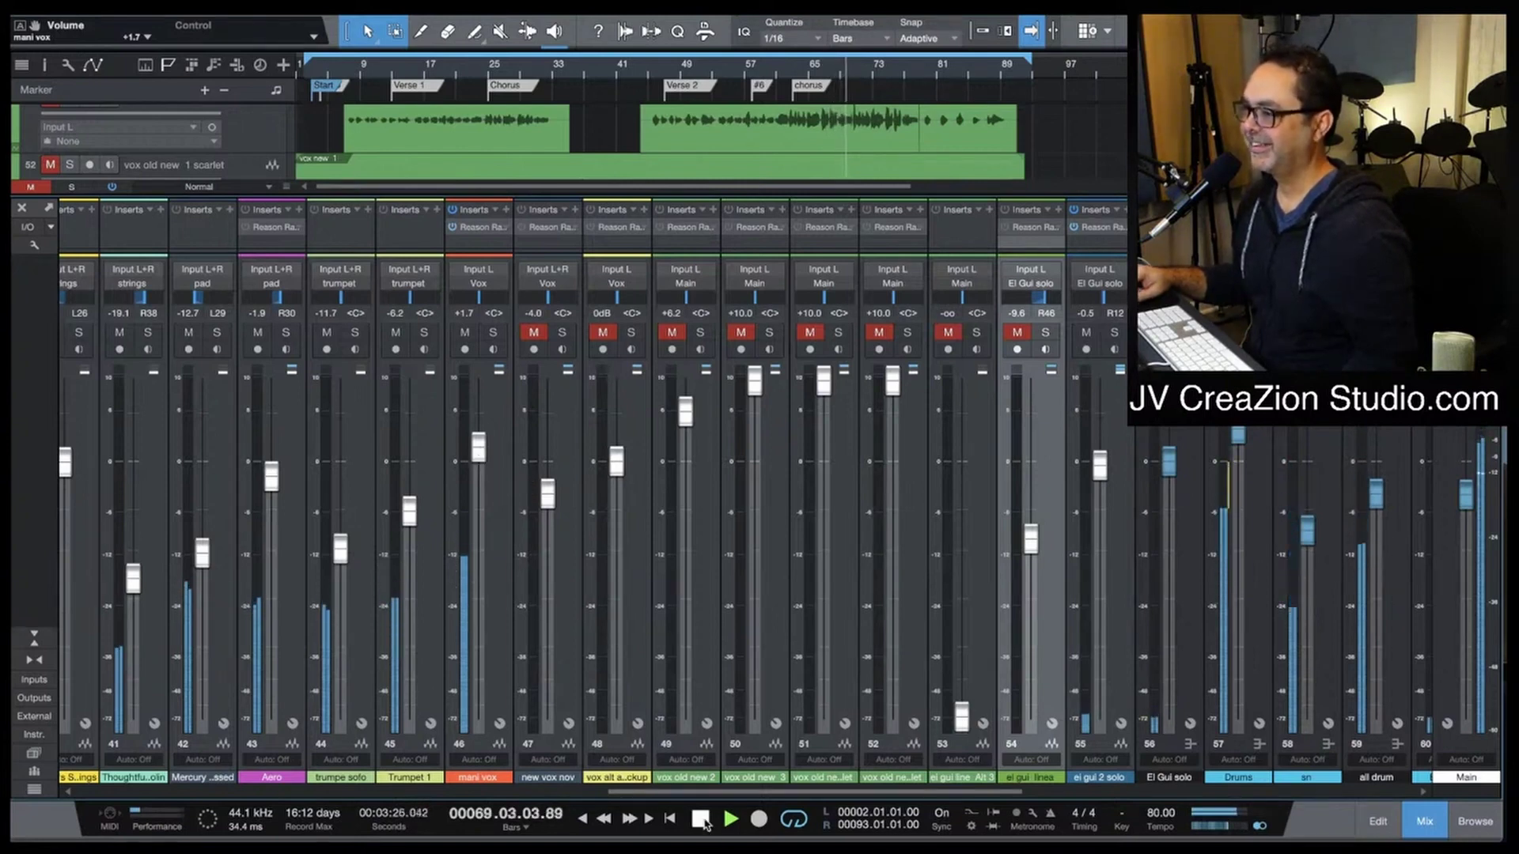
Step: Stop playback at bar 70.02
{"action": "left_click", "coordinate": [701, 821]}
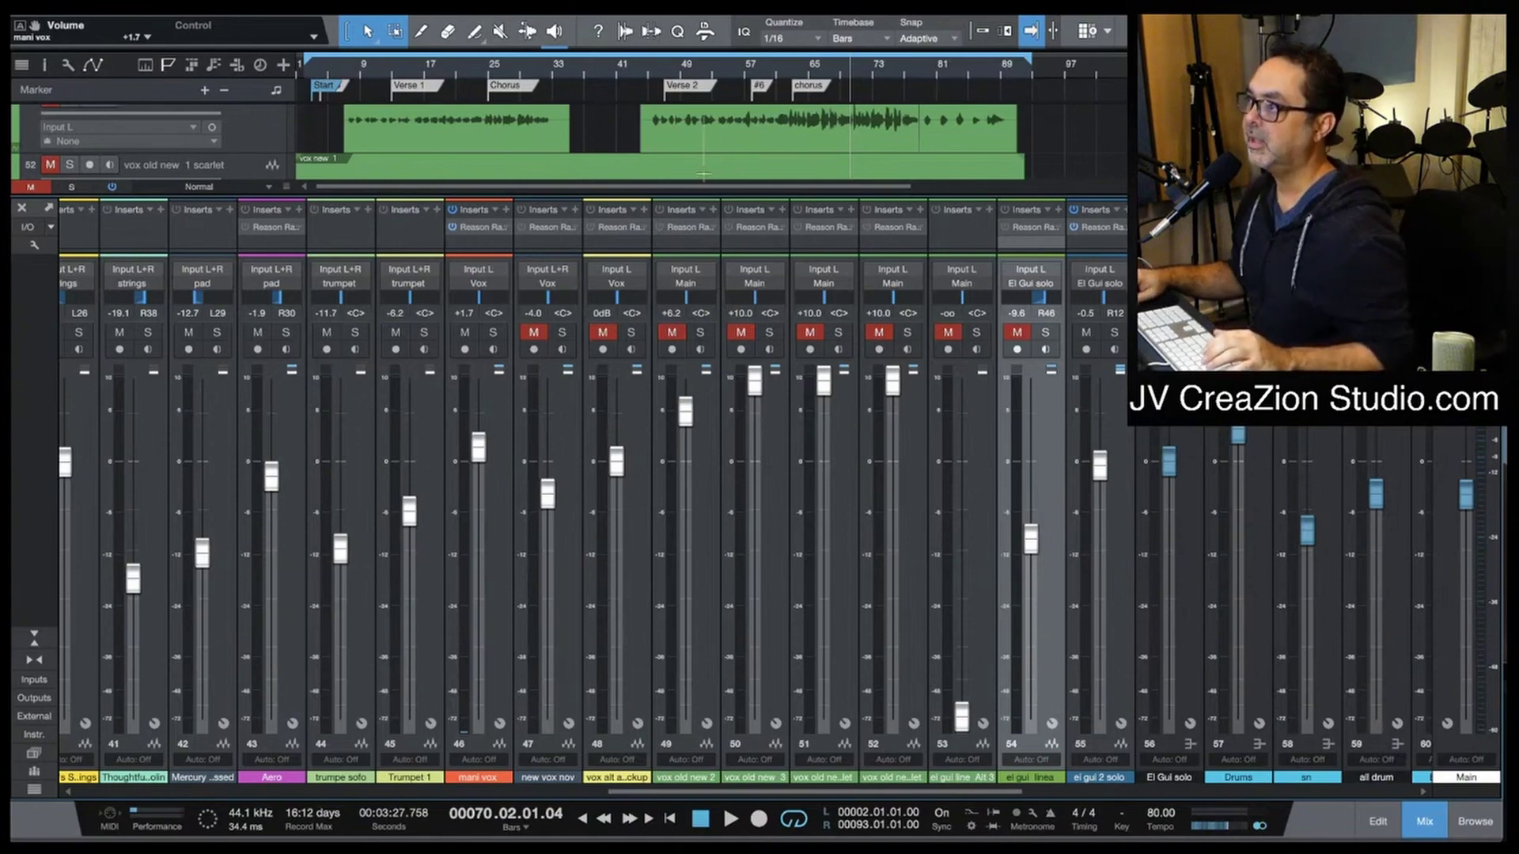
Step: Give the arrangement more room and start playback from around bar 46
{"action": "left_click_drag", "start_coordinate": [702, 194], "coordinate": [702, 433]}
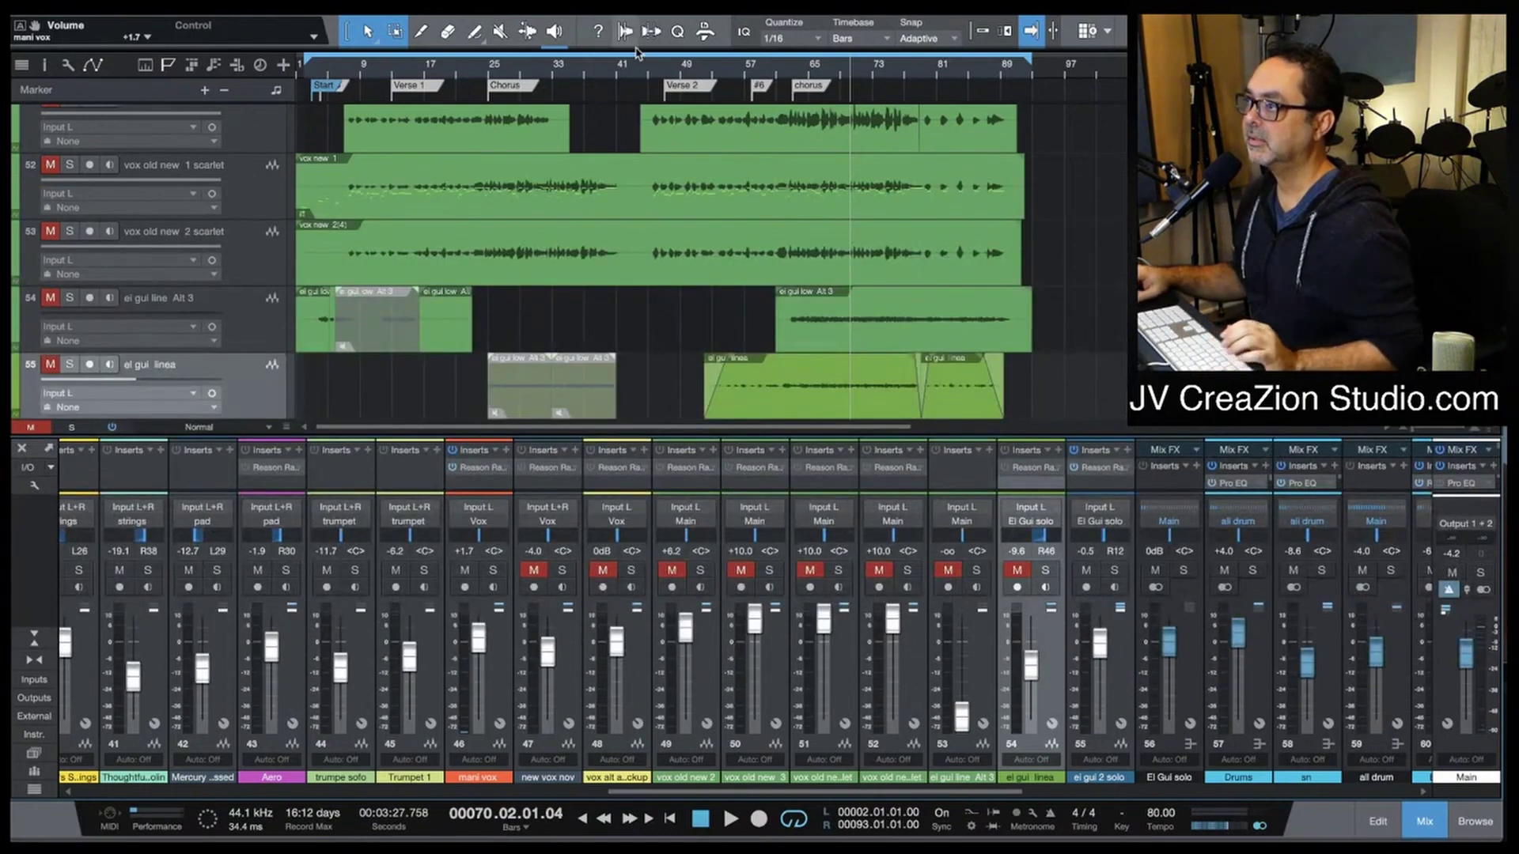
{"action": "left_click", "coordinate": [660, 73]}
{"action": "key", "text": "space"}
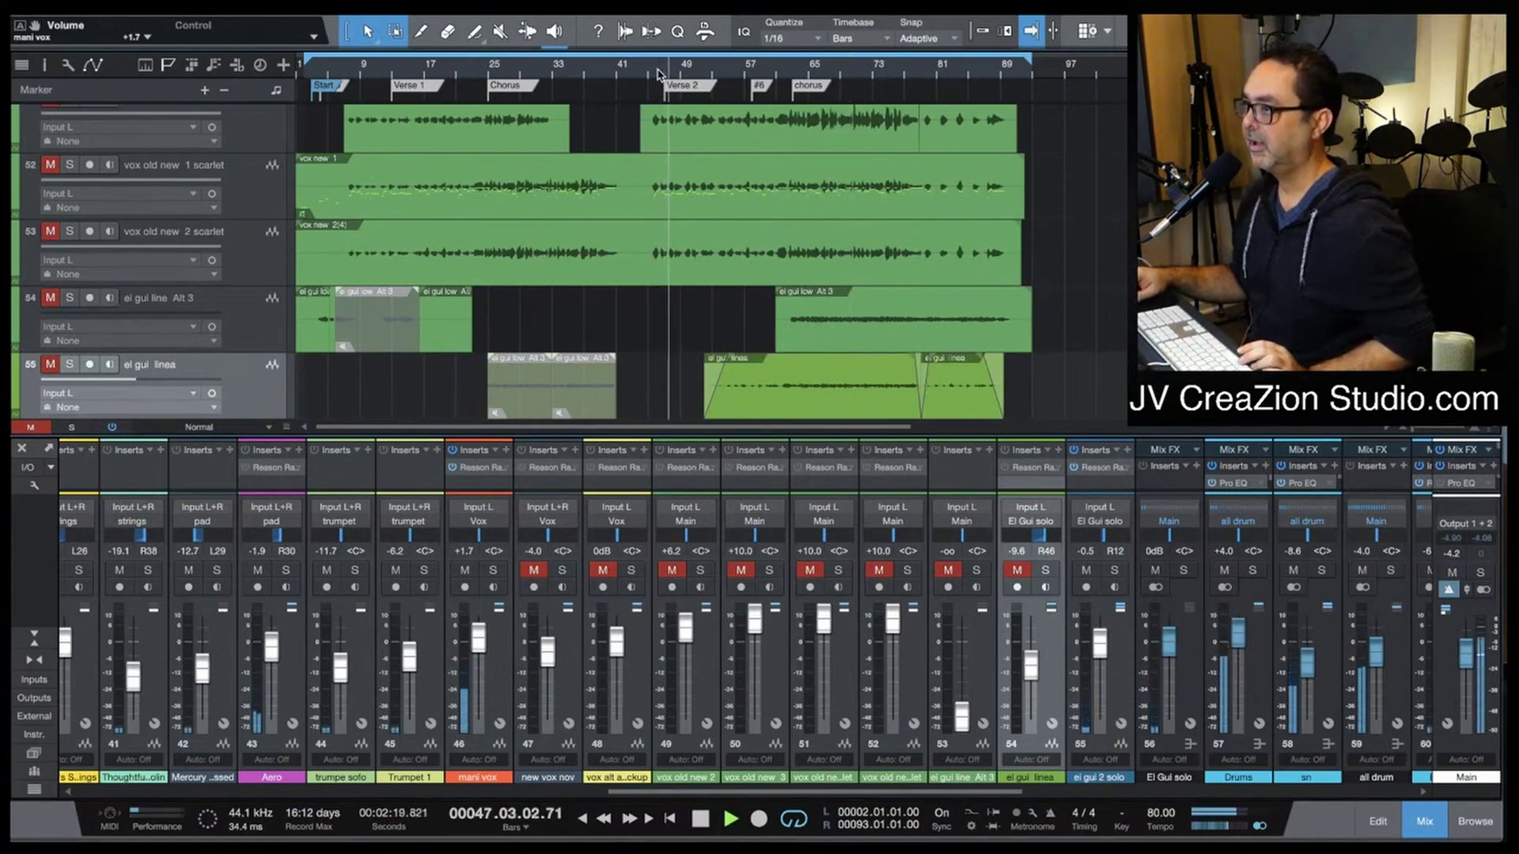
Step: Bring the mani vox track up large in the arrangement view
{"action": "scroll", "coordinate": [554, 316], "scroll_direction": "down", "scroll_amount": 1}
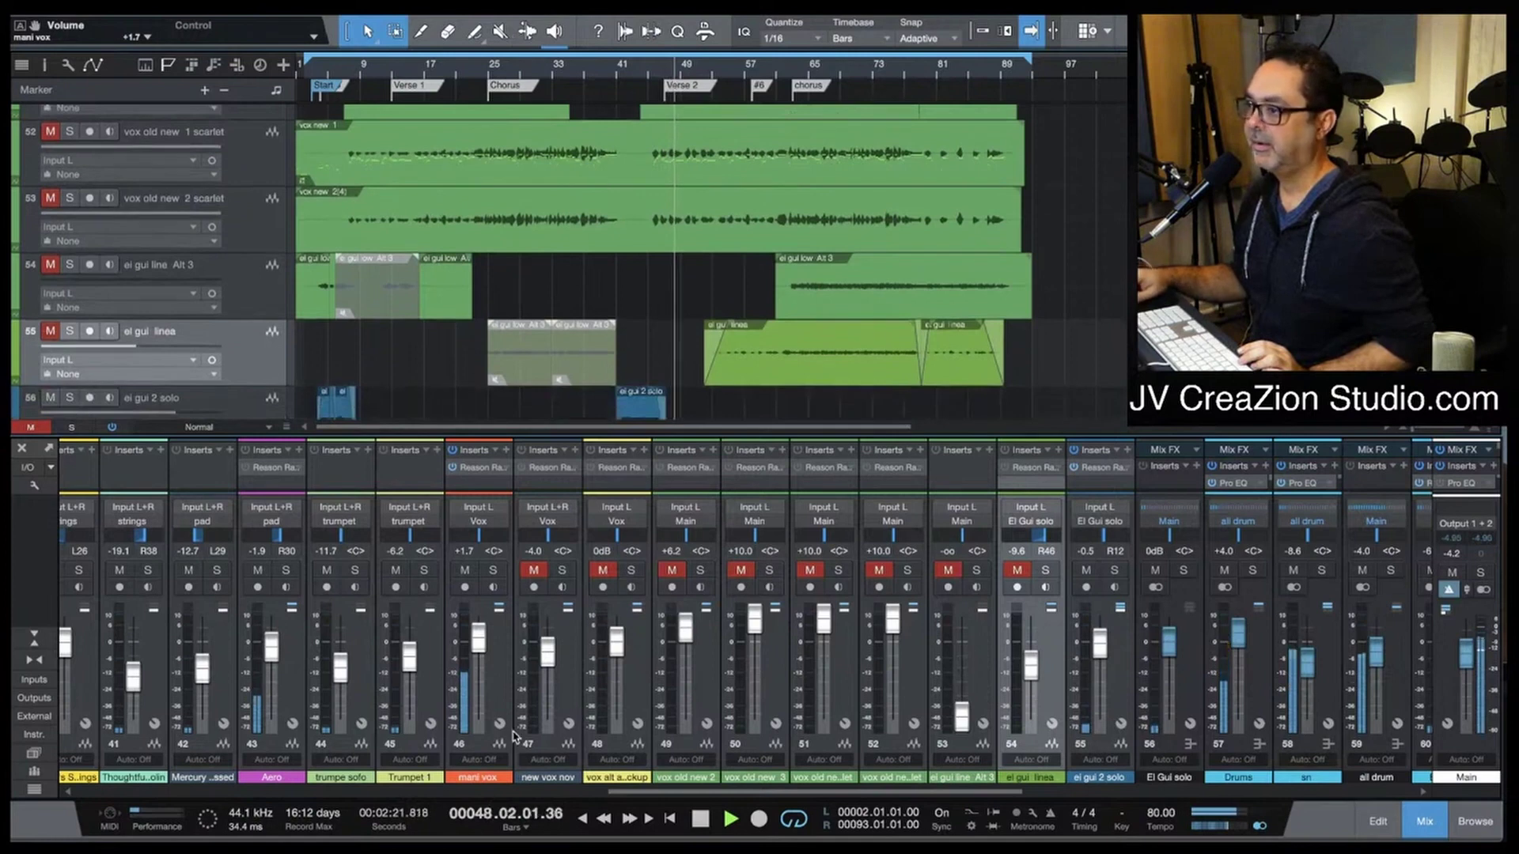
{"action": "left_click", "coordinate": [500, 691]}
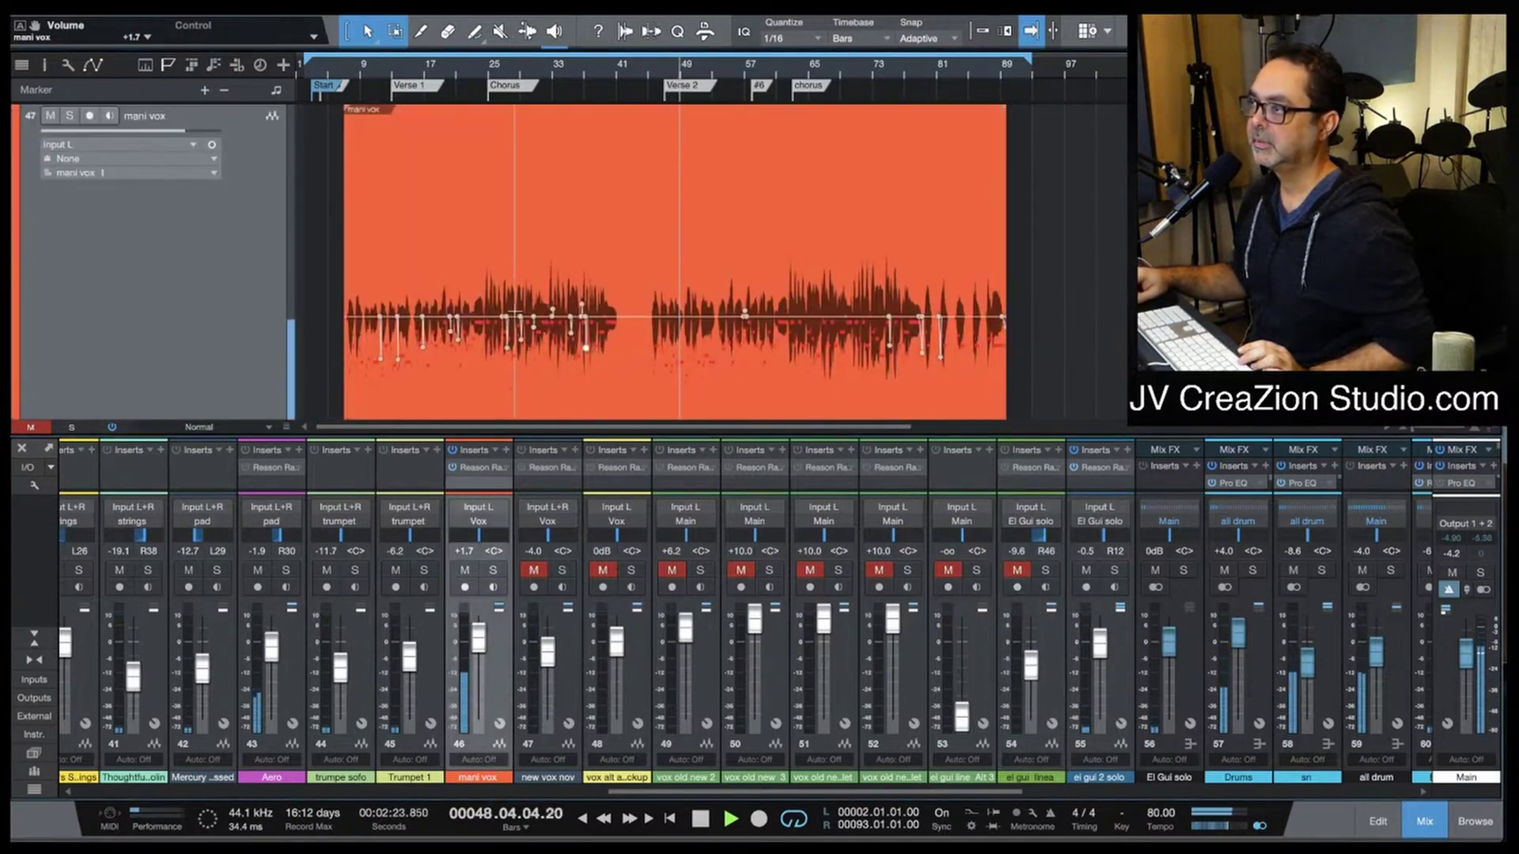
{"action": "scroll", "coordinate": [514, 313], "scroll_direction": "down", "scroll_amount": 3}
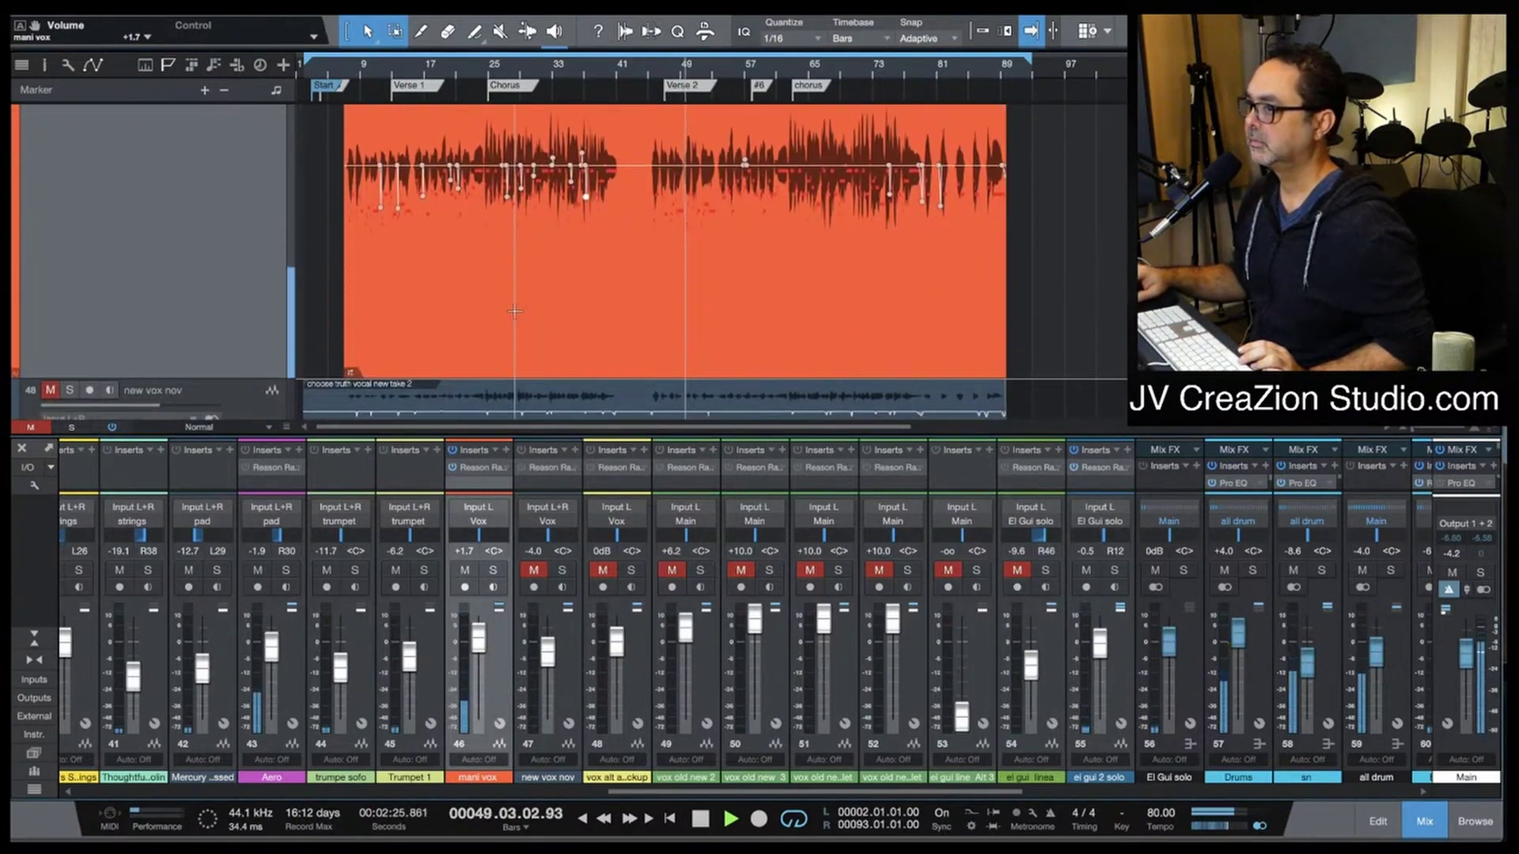
{"action": "scroll", "coordinate": [514, 311], "scroll_direction": "up", "scroll_amount": 1}
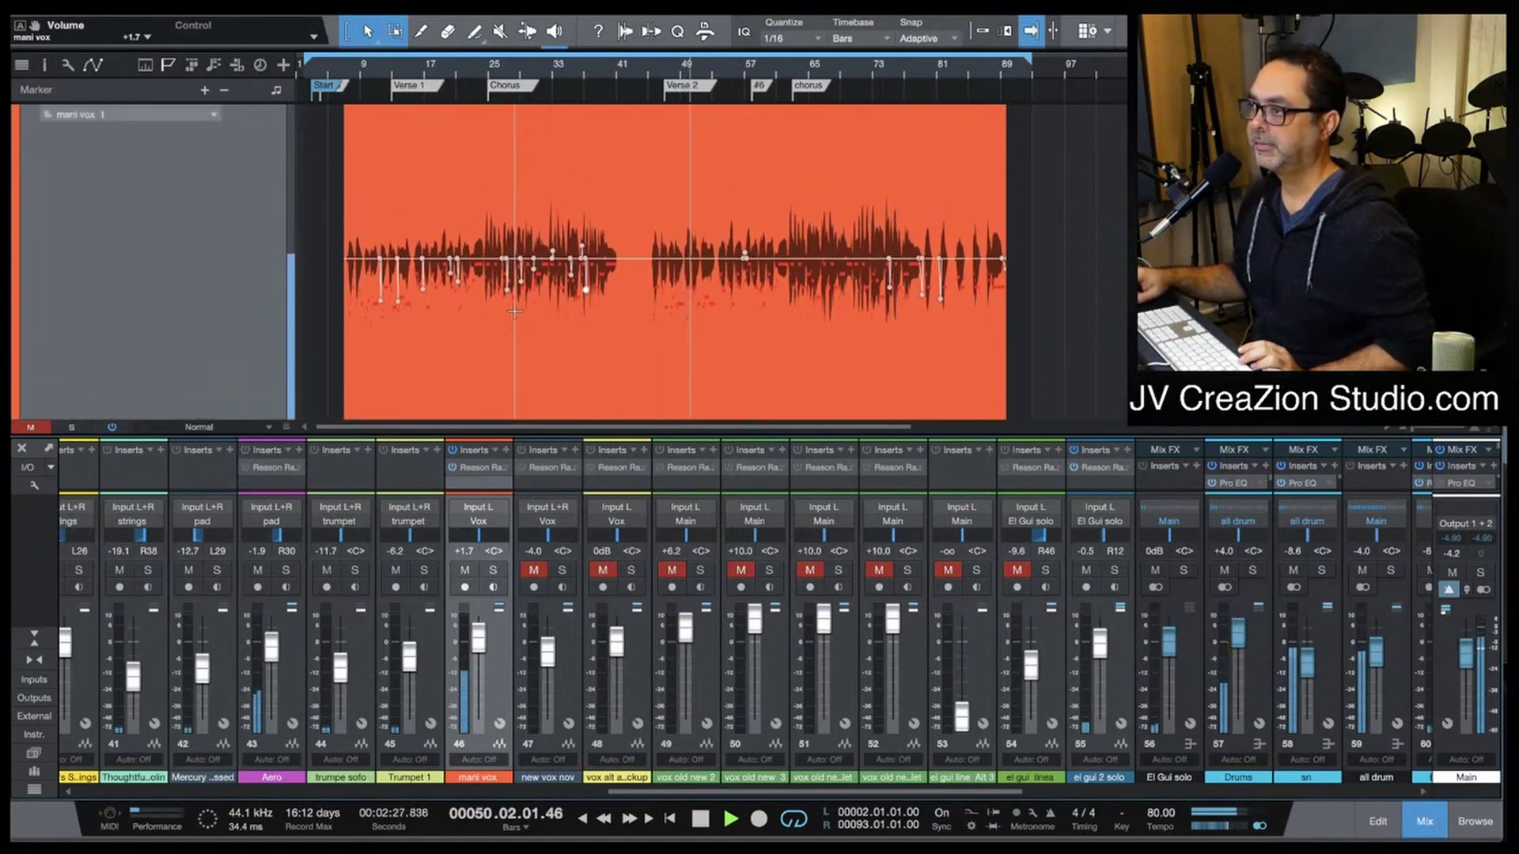
{"action": "scroll", "coordinate": [514, 311], "scroll_direction": "up", "scroll_amount": 2}
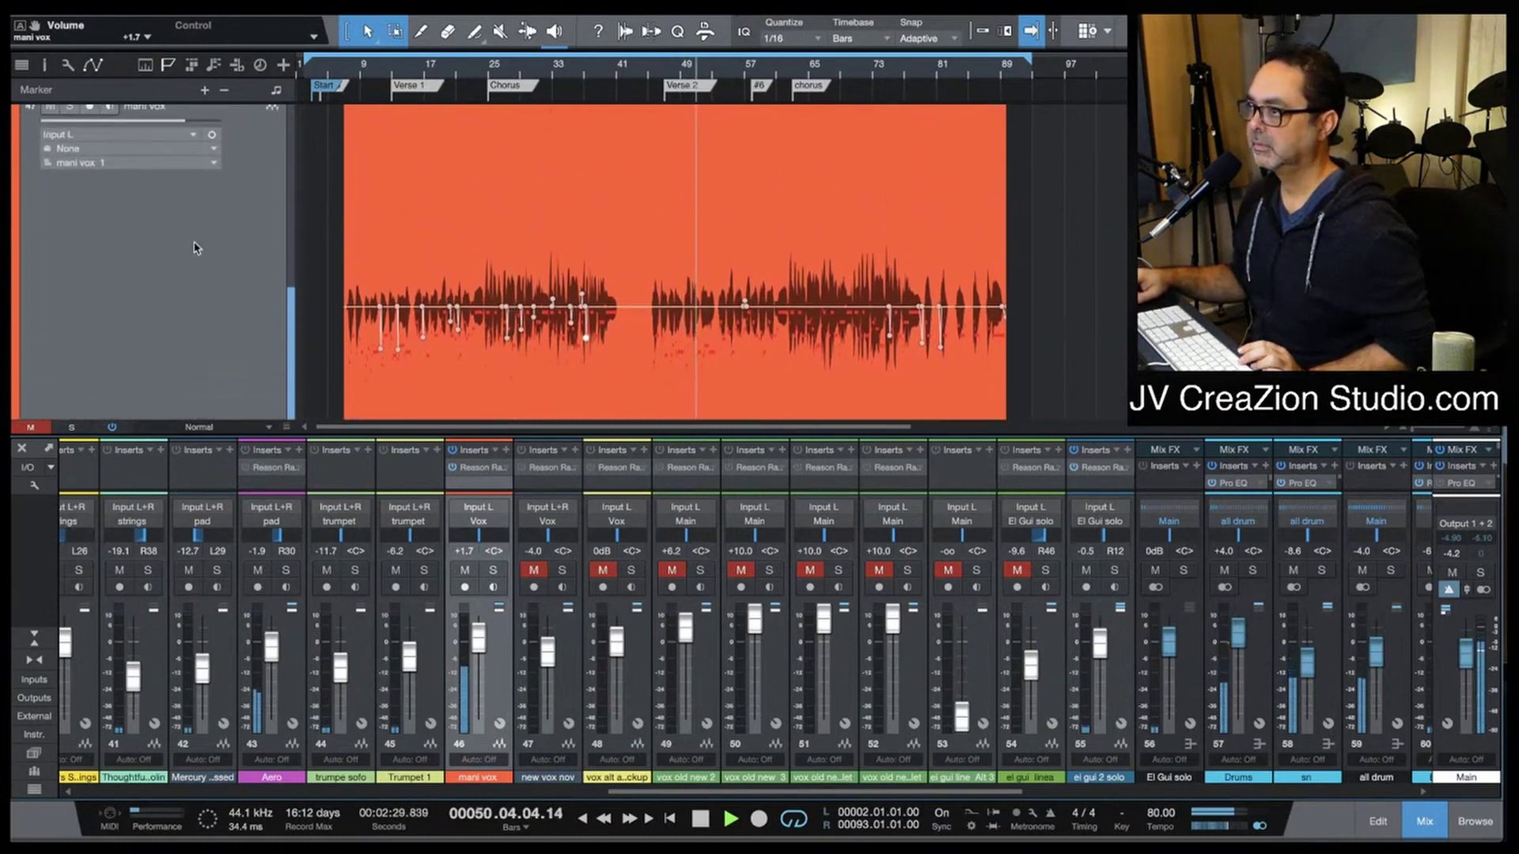
Step: Stop playback and duplicate the mani vox track with its clips as mani vox 2
{"action": "key", "text": "space"}
{"action": "right_click", "coordinate": [233, 286]}
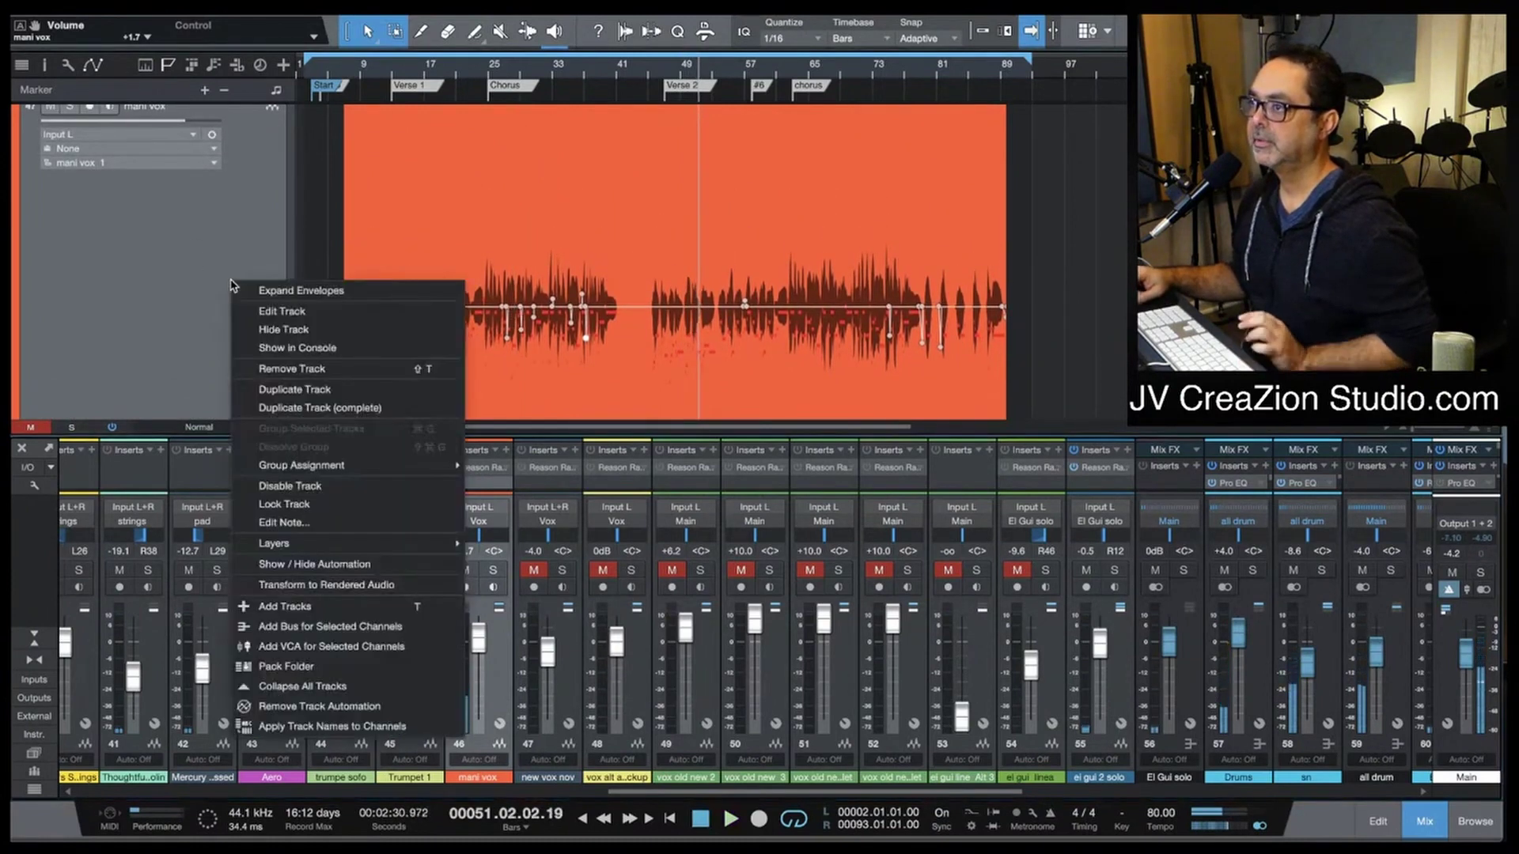
{"action": "left_click", "coordinate": [297, 409]}
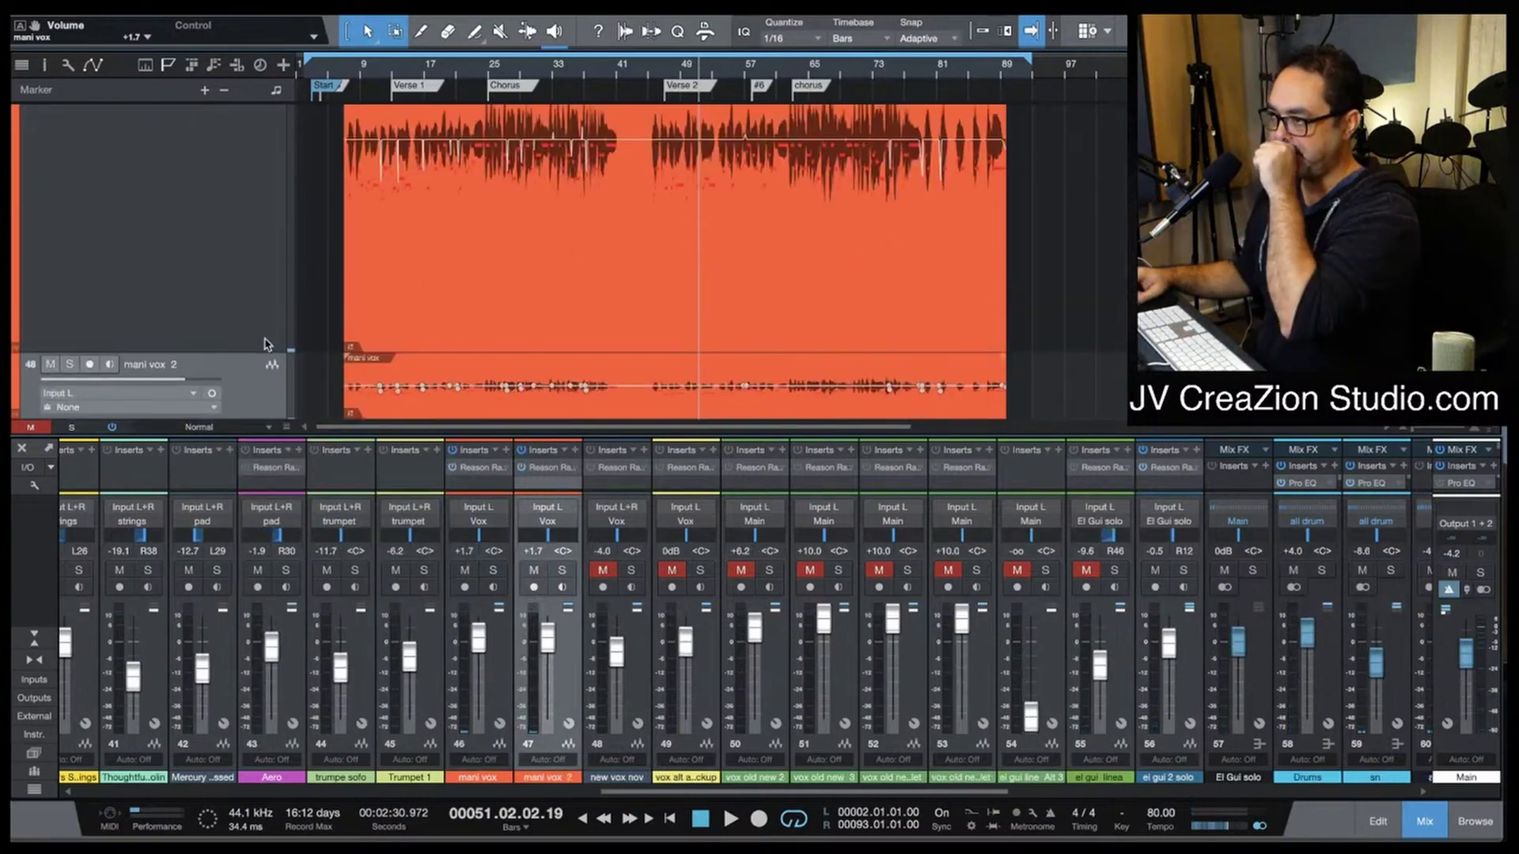
Step: Trim the start of the mani vox 2 audio event to begin near the Chorus marker at bar 23
{"action": "scroll", "coordinate": [525, 270], "scroll_direction": "down", "scroll_amount": 1}
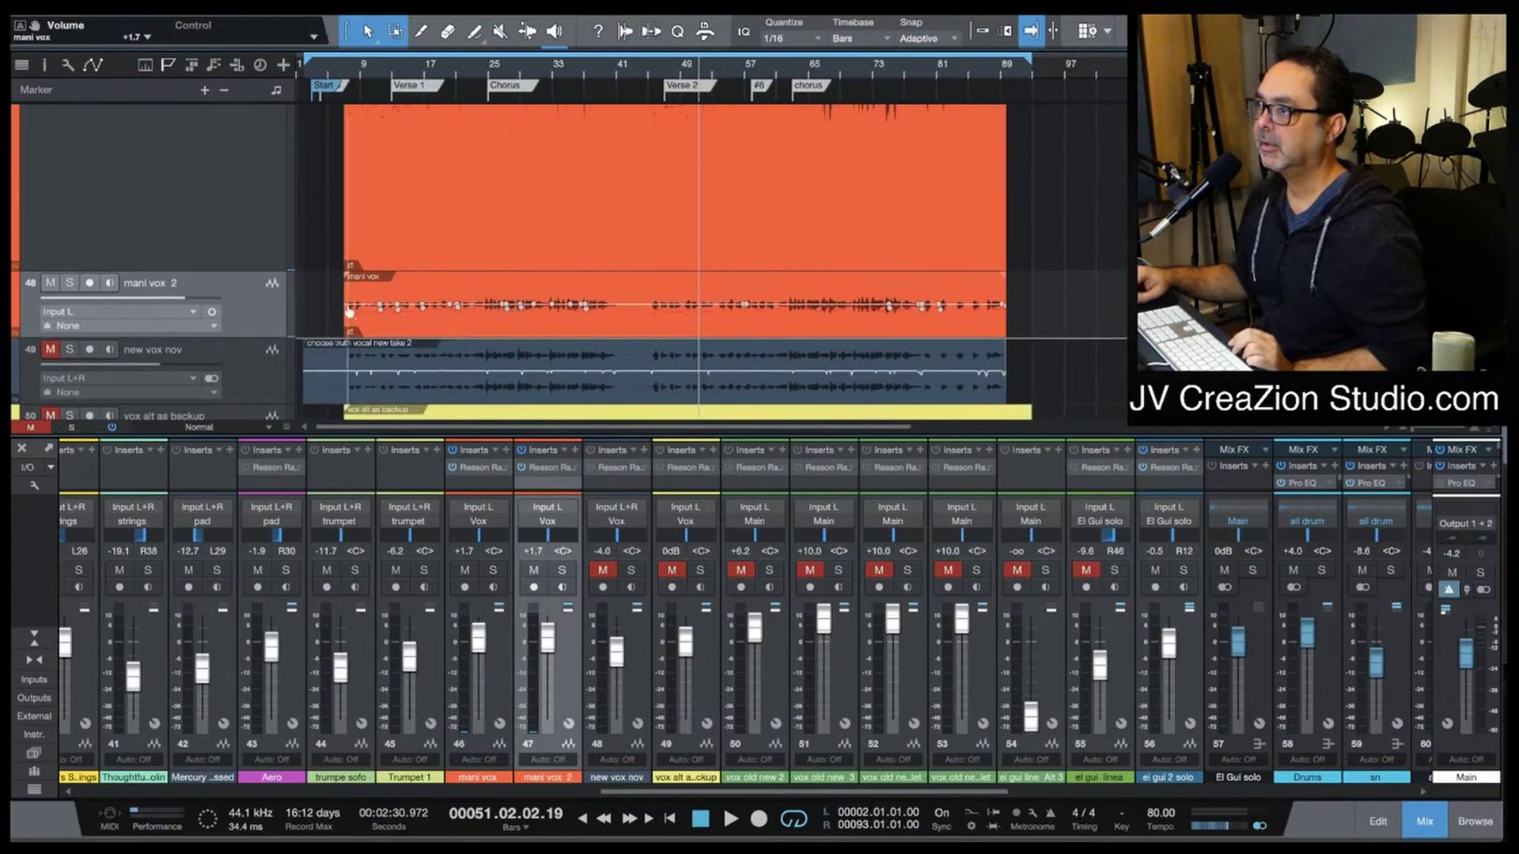
{"action": "left_click_drag", "start_coordinate": [338, 305], "coordinate": [434, 306]}
{"action": "scroll", "coordinate": [424, 206], "scroll_direction": "up", "scroll_amount": 1}
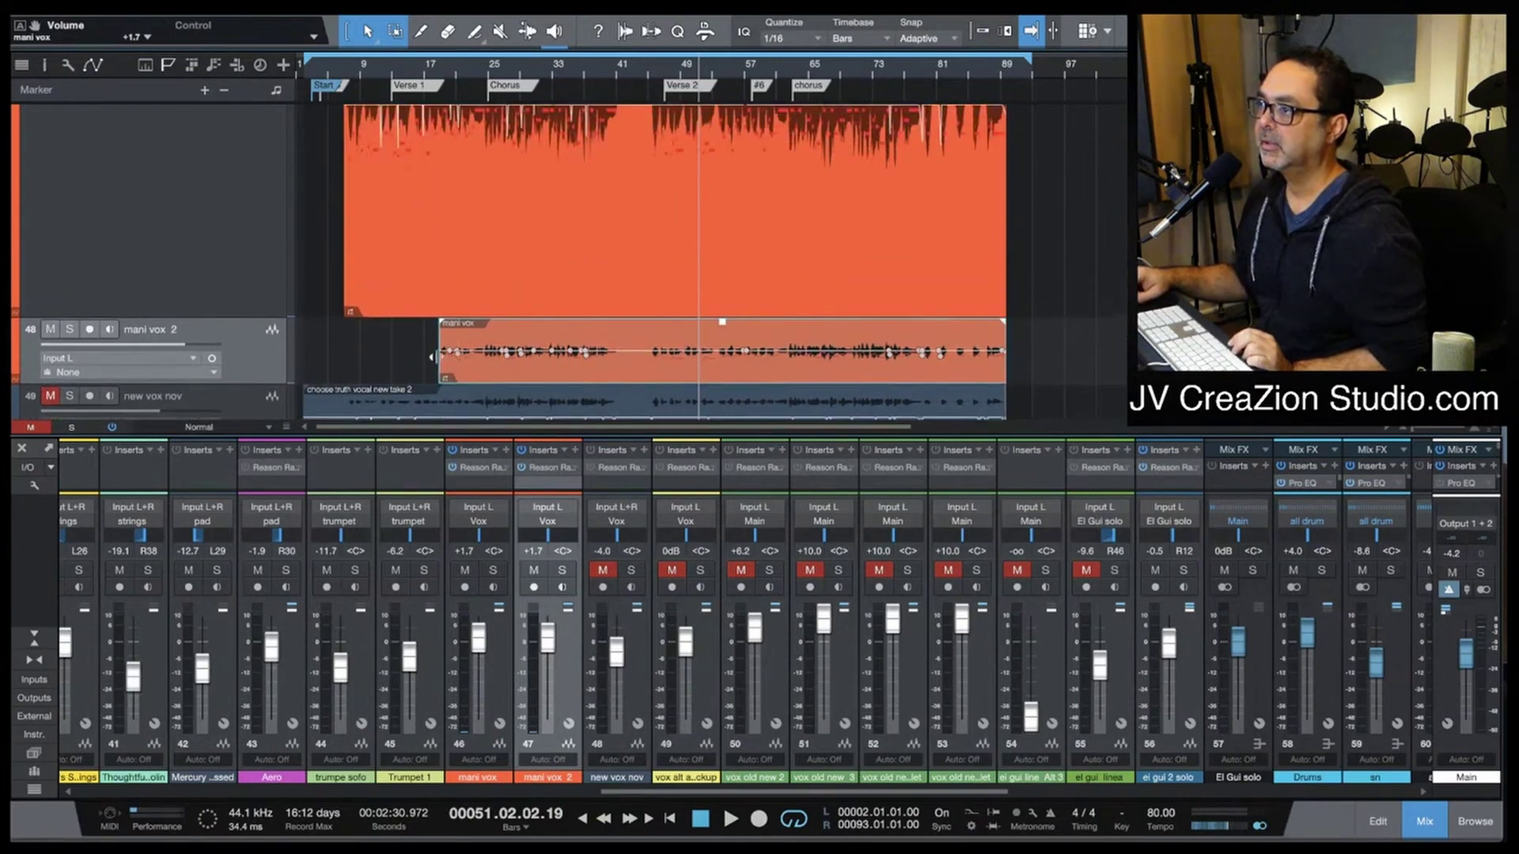
{"action": "left_click_drag", "start_coordinate": [433, 360], "coordinate": [481, 356]}
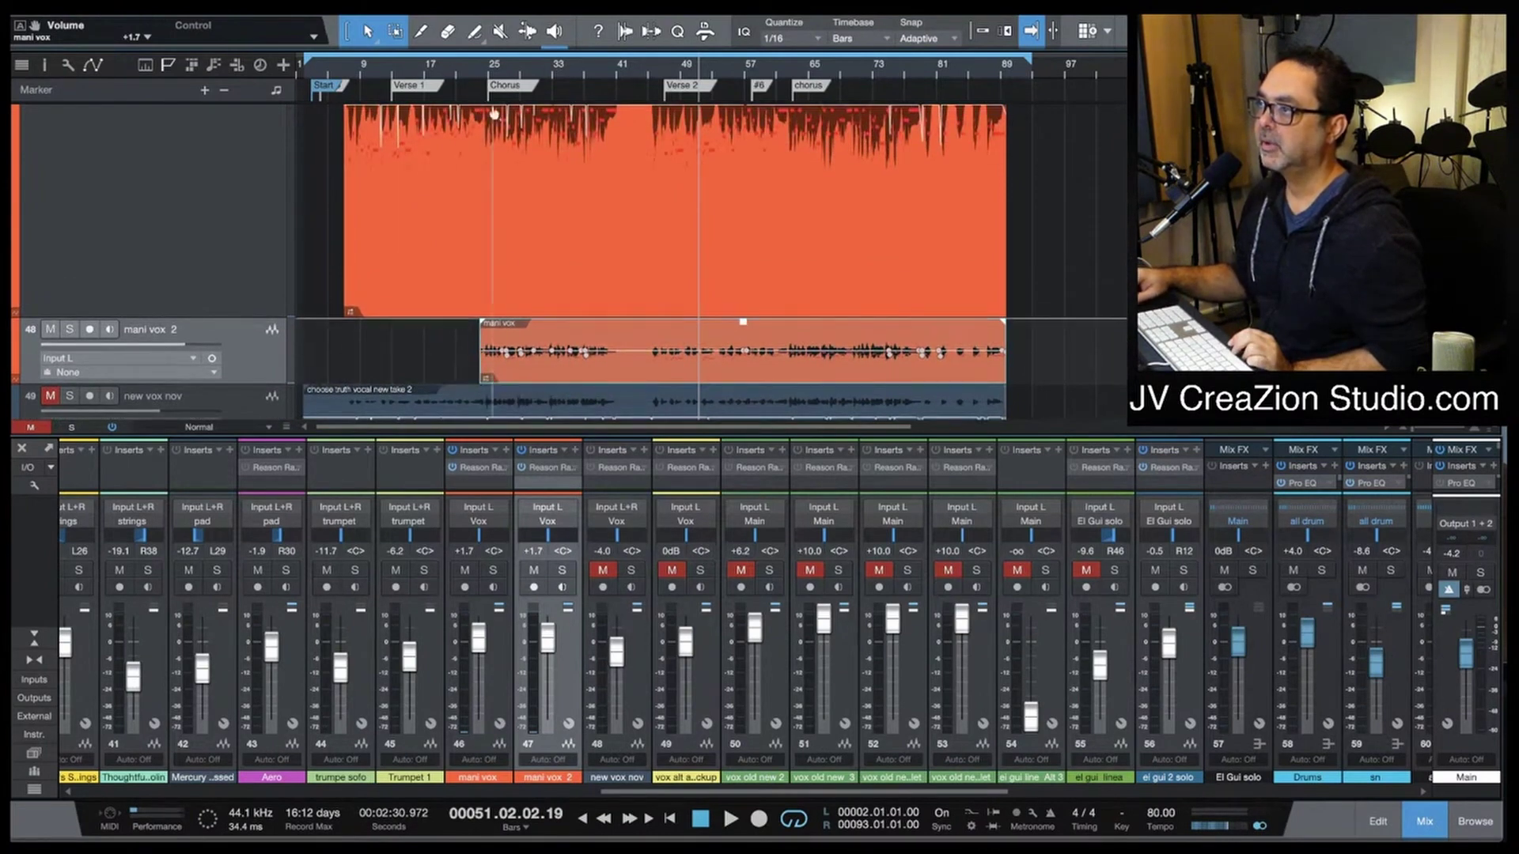